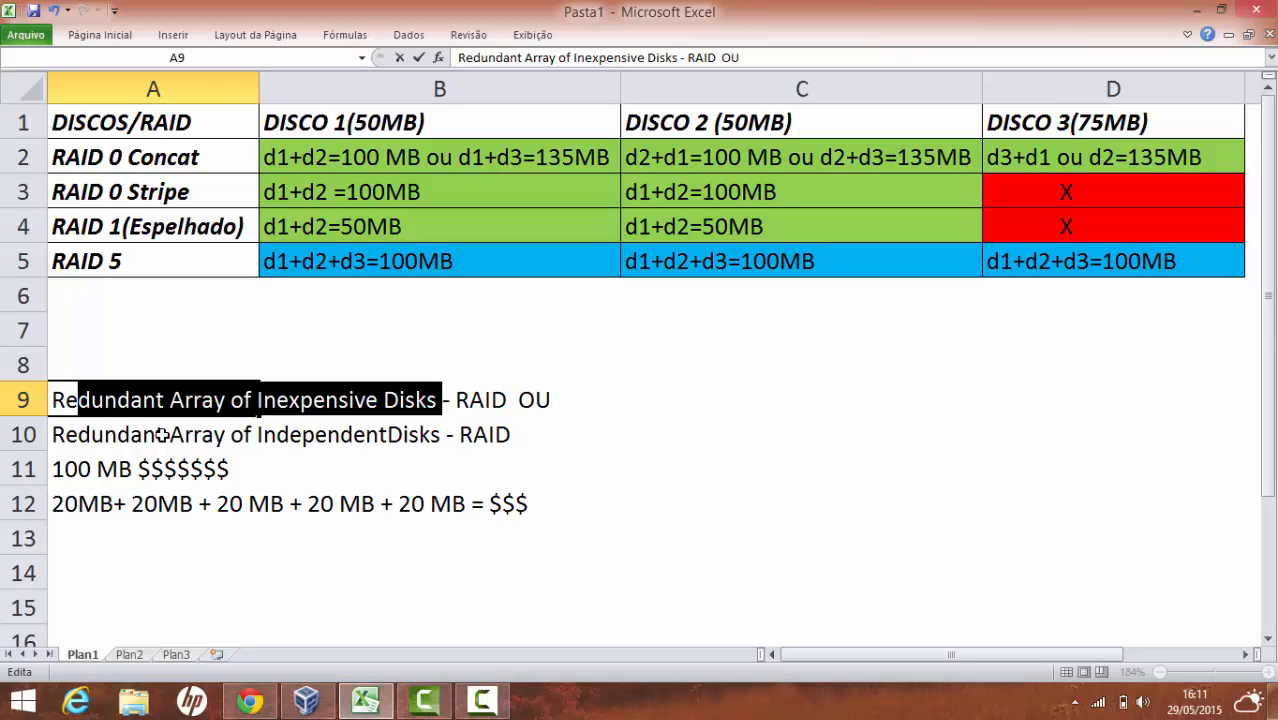
Insert a space before 'Disks' so row 10 reads 'Independent Disks'
{"action": "left_click", "coordinate": [160, 434]}
{"action": "double_click", "coordinate": [155, 434]}
{"action": "left_click_drag", "start_coordinate": [155, 434], "coordinate": [440, 434]}
{"action": "left_click", "coordinate": [392, 434]}
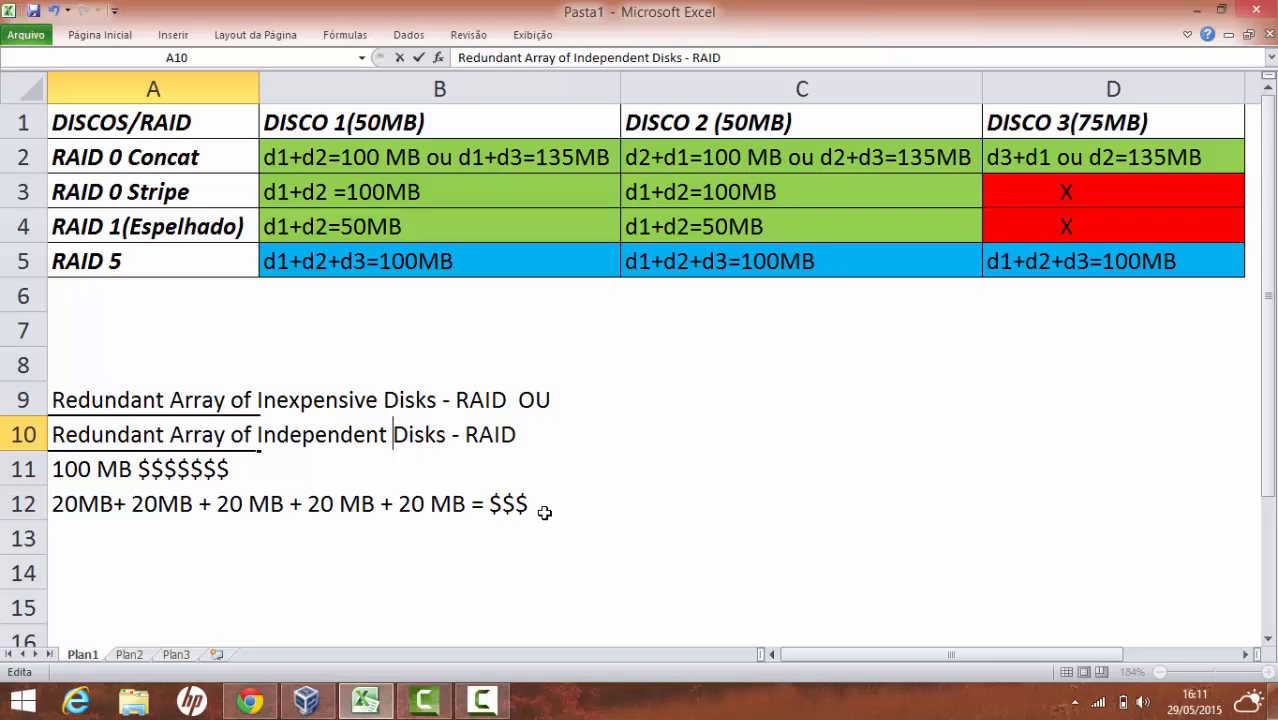
{"action": "left_click", "coordinate": [93, 464]}
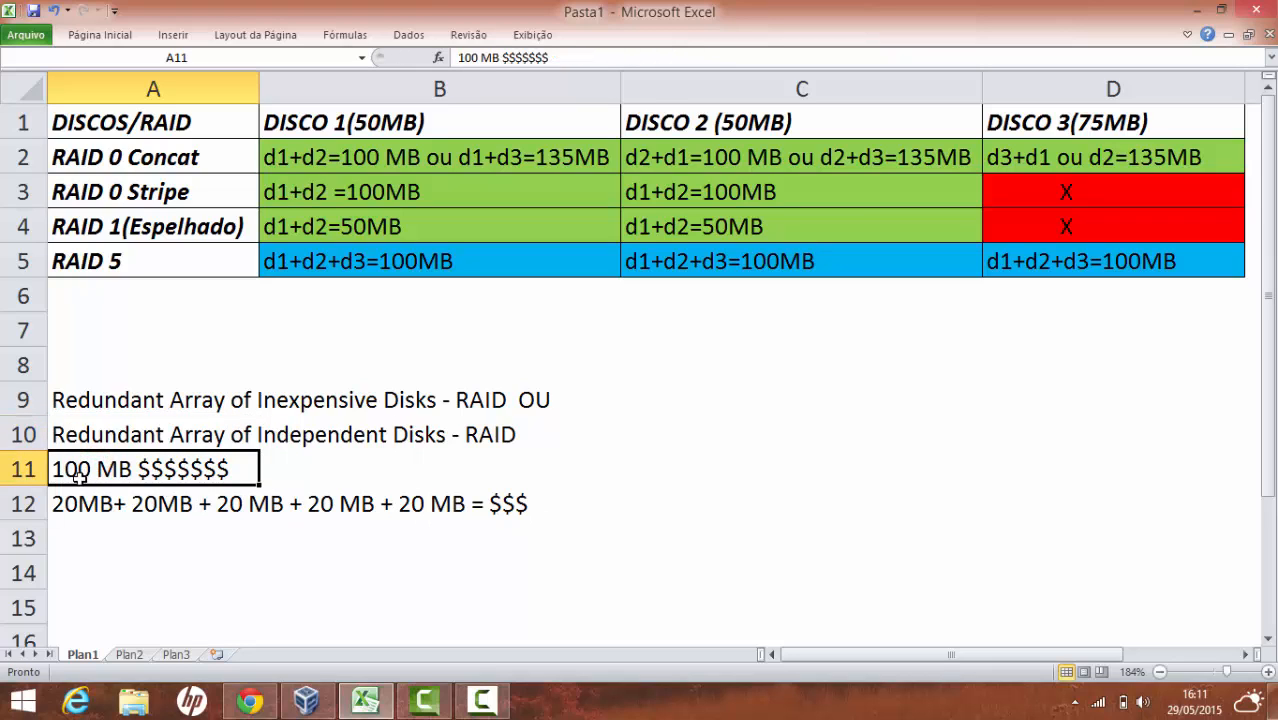
Highlight the dollar signs in the row 11 100 MB line
{"action": "double_click", "coordinate": [77, 472]}
{"action": "left_click", "coordinate": [50, 469]}
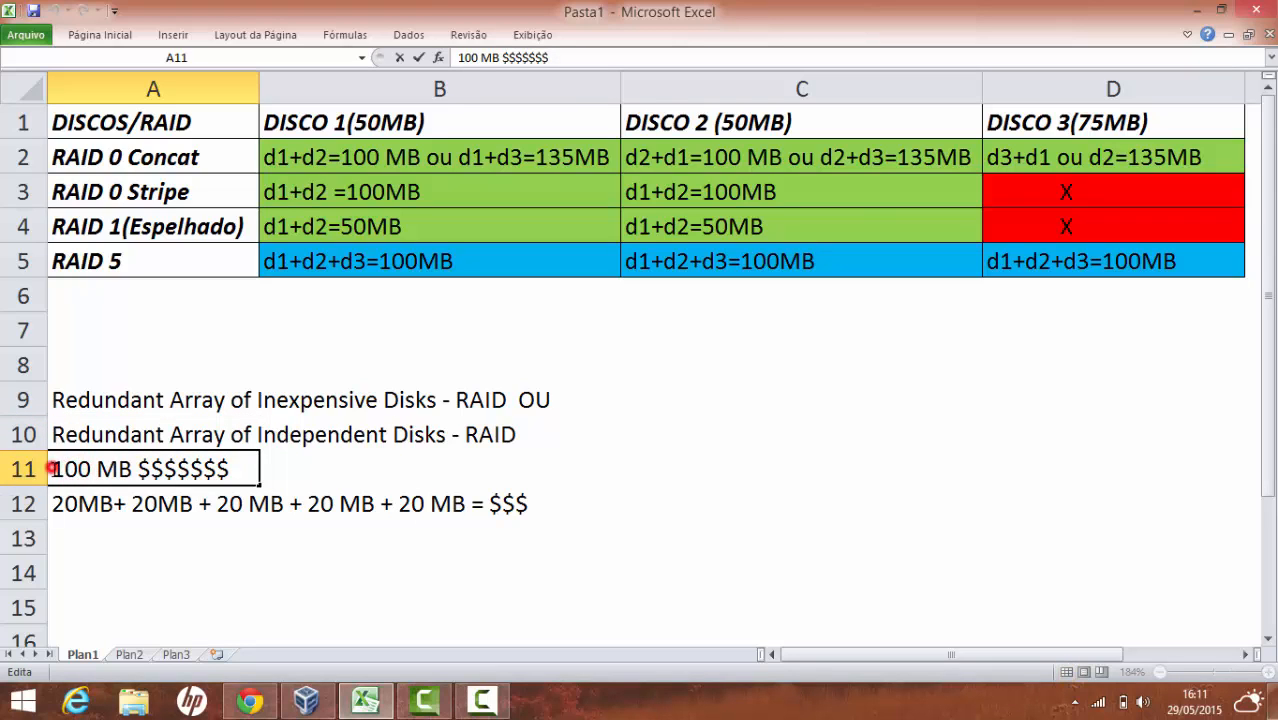
{"action": "left_click_drag", "start_coordinate": [50, 469], "coordinate": [231, 469]}
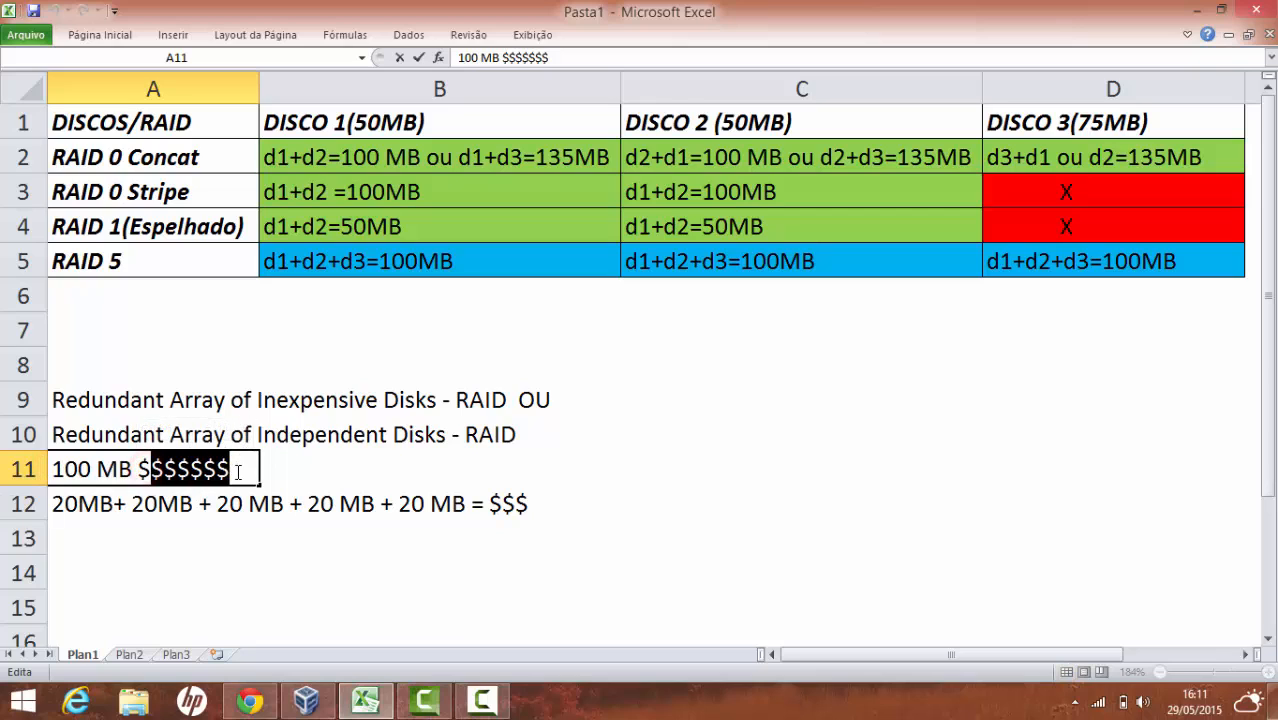
Complete the row 12 sum by typing '100MB' after the equals sign
{"action": "left_click", "coordinate": [126, 502]}
{"action": "double_click", "coordinate": [80, 504]}
{"action": "left_click_drag", "start_coordinate": [79, 504], "coordinate": [100, 504]}
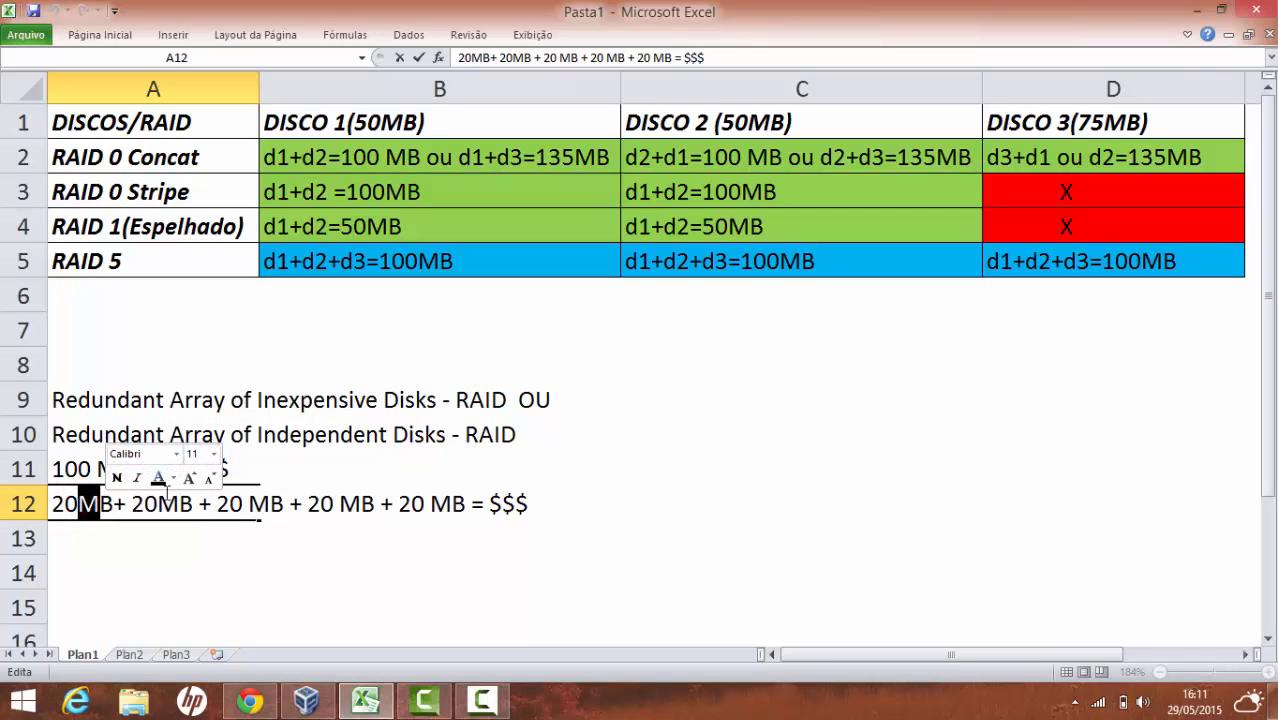
{"action": "left_click", "coordinate": [158, 504]}
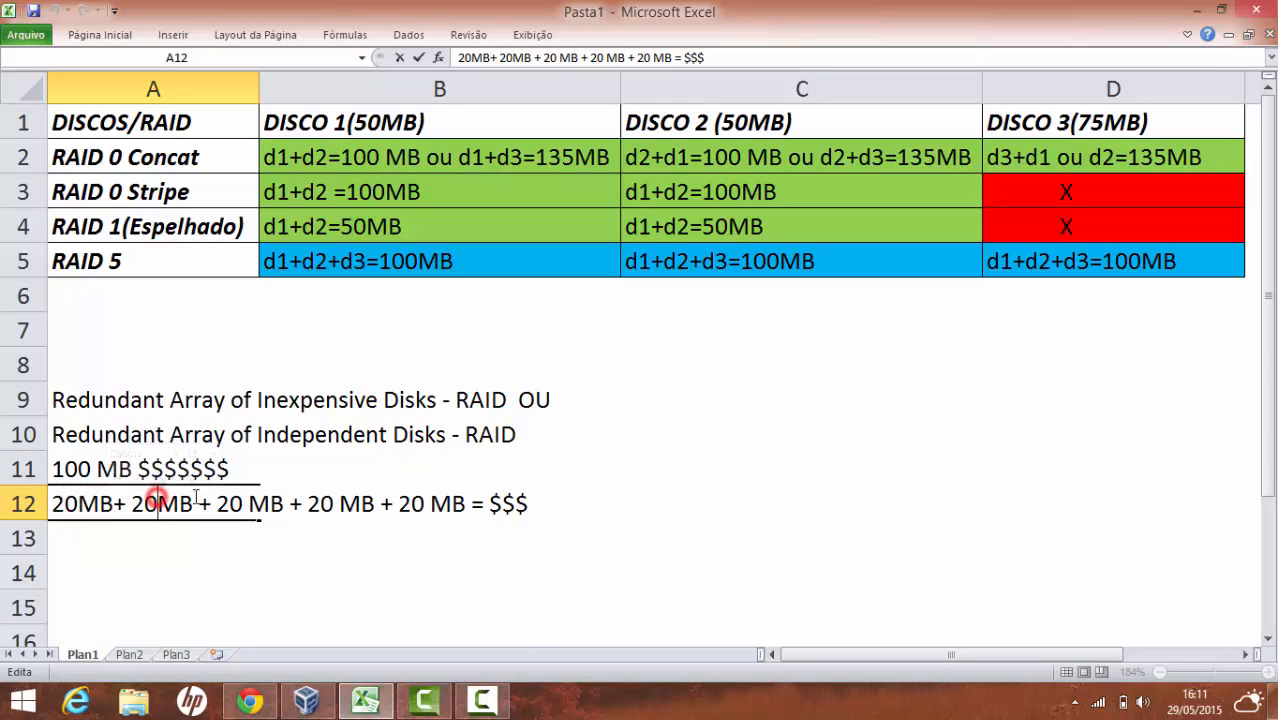
{"action": "left_click", "coordinate": [485, 503]}
{"action": "type", "text": "1 "}
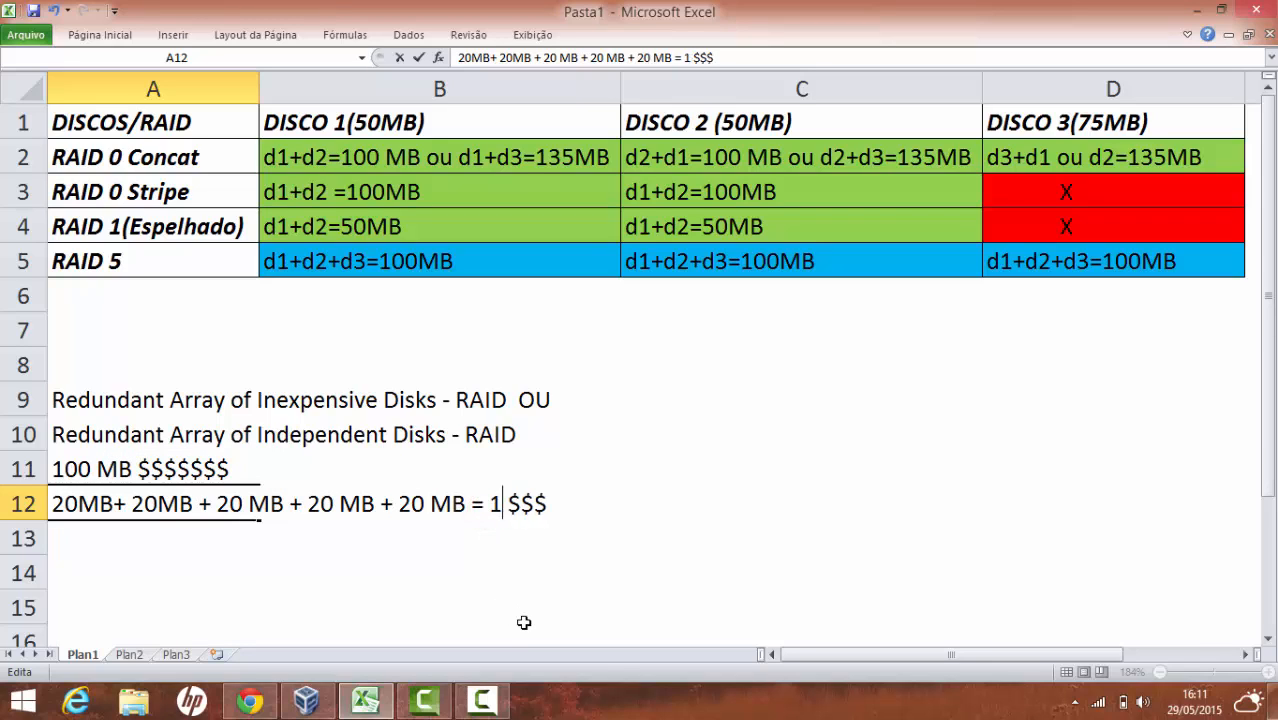
{"action": "type", "text": "00MB"}
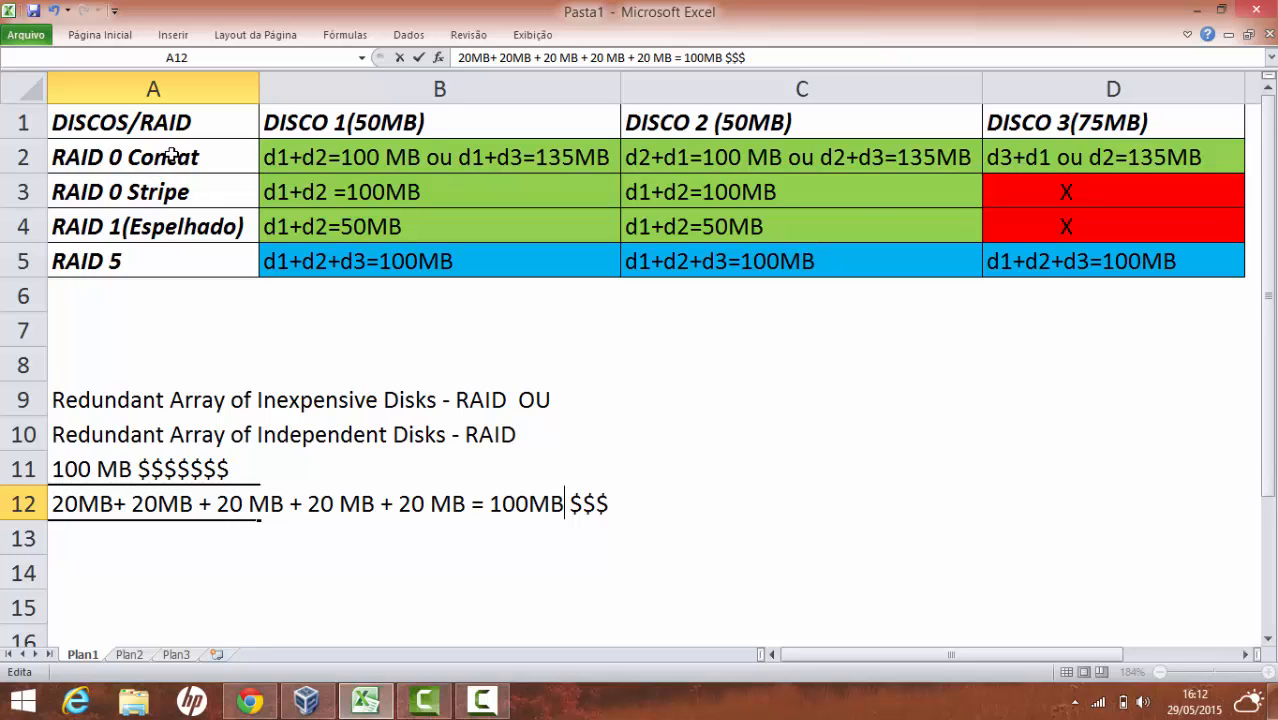
{"action": "left_click", "coordinate": [173, 157]}
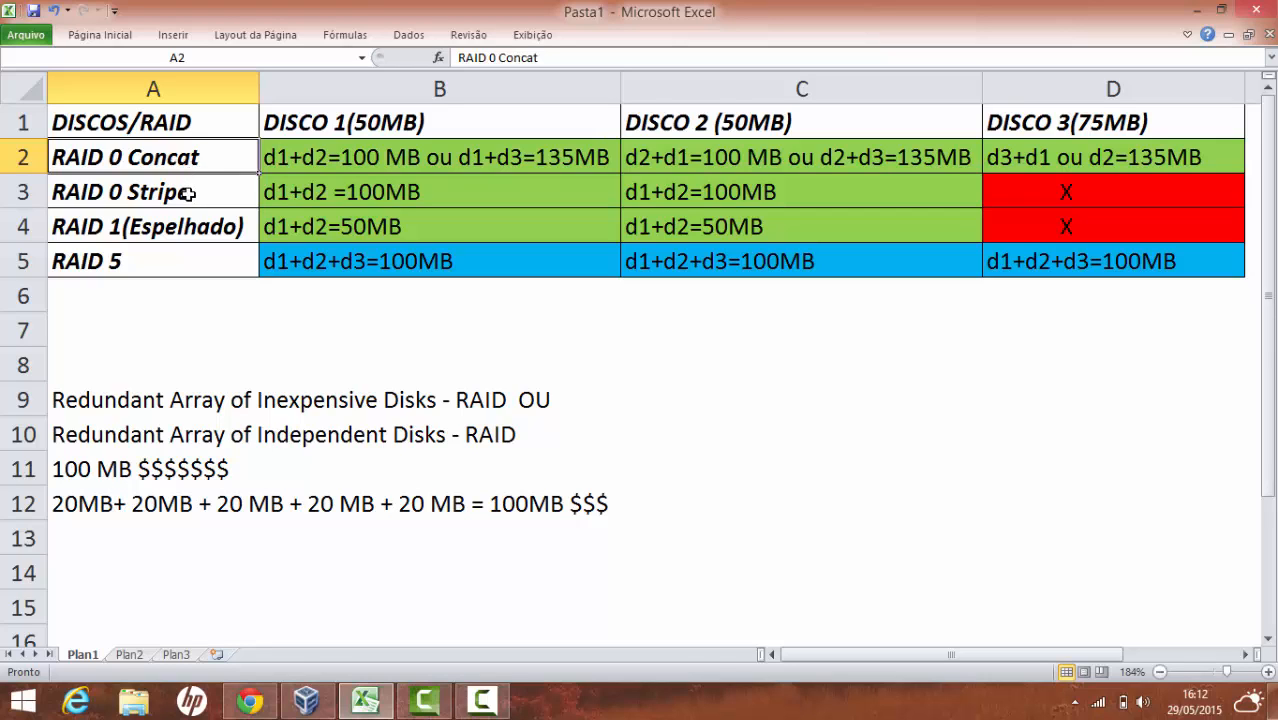
{"action": "left_click", "coordinate": [186, 193]}
{"action": "left_click", "coordinate": [200, 228]}
{"action": "left_click", "coordinate": [204, 260]}
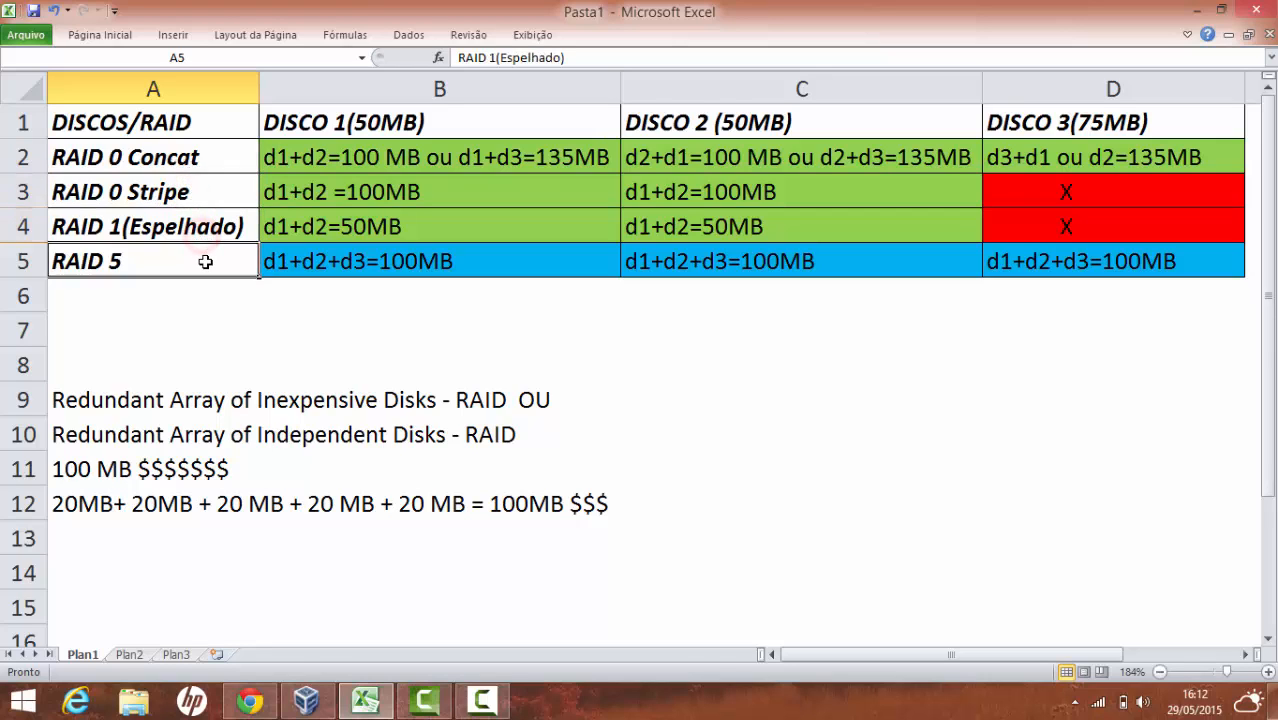
{"action": "left_click", "coordinate": [196, 162]}
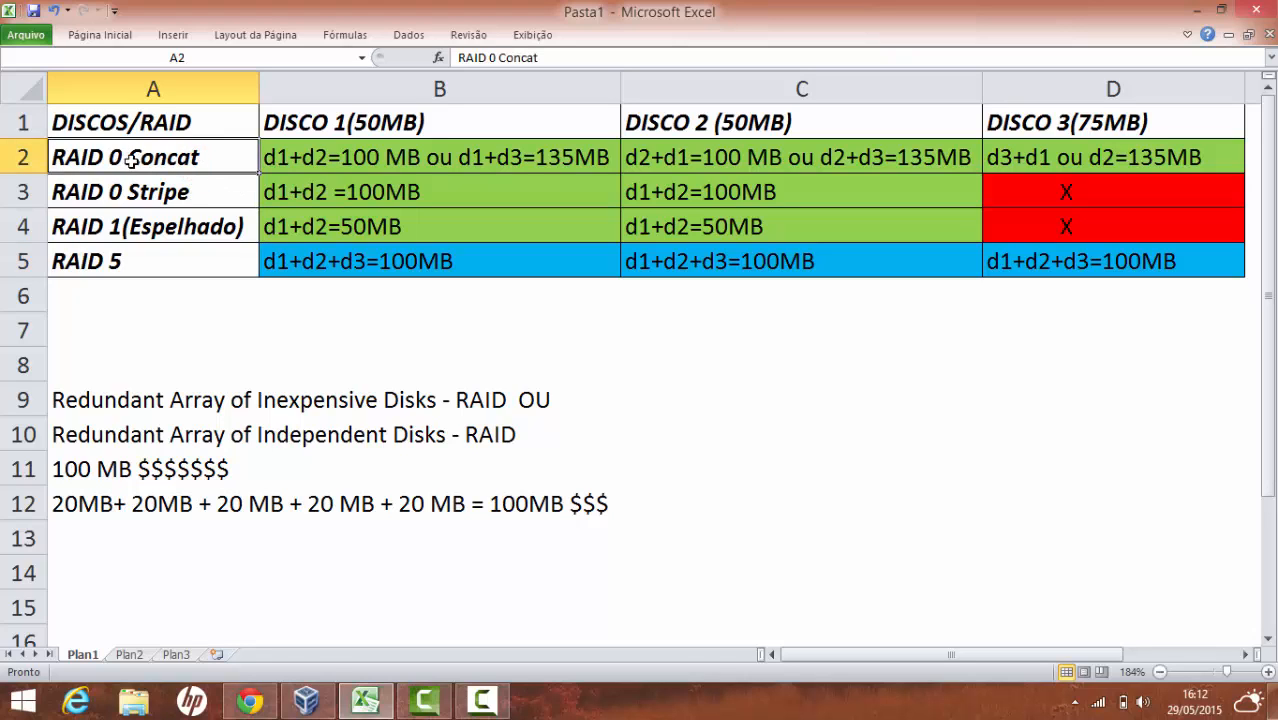
{"action": "double_click", "coordinate": [285, 163]}
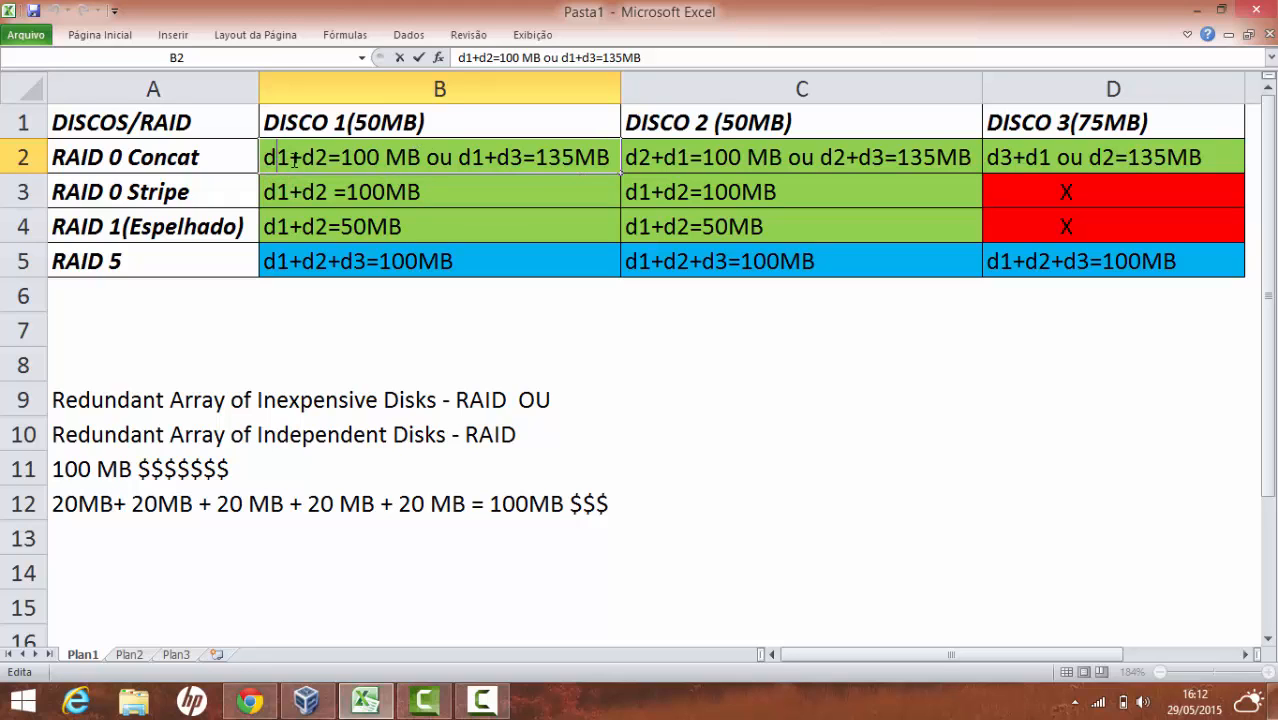
{"action": "key", "text": "Escape"}
{"action": "left_click", "coordinate": [383, 122]}
{"action": "left_click", "coordinate": [660, 126]}
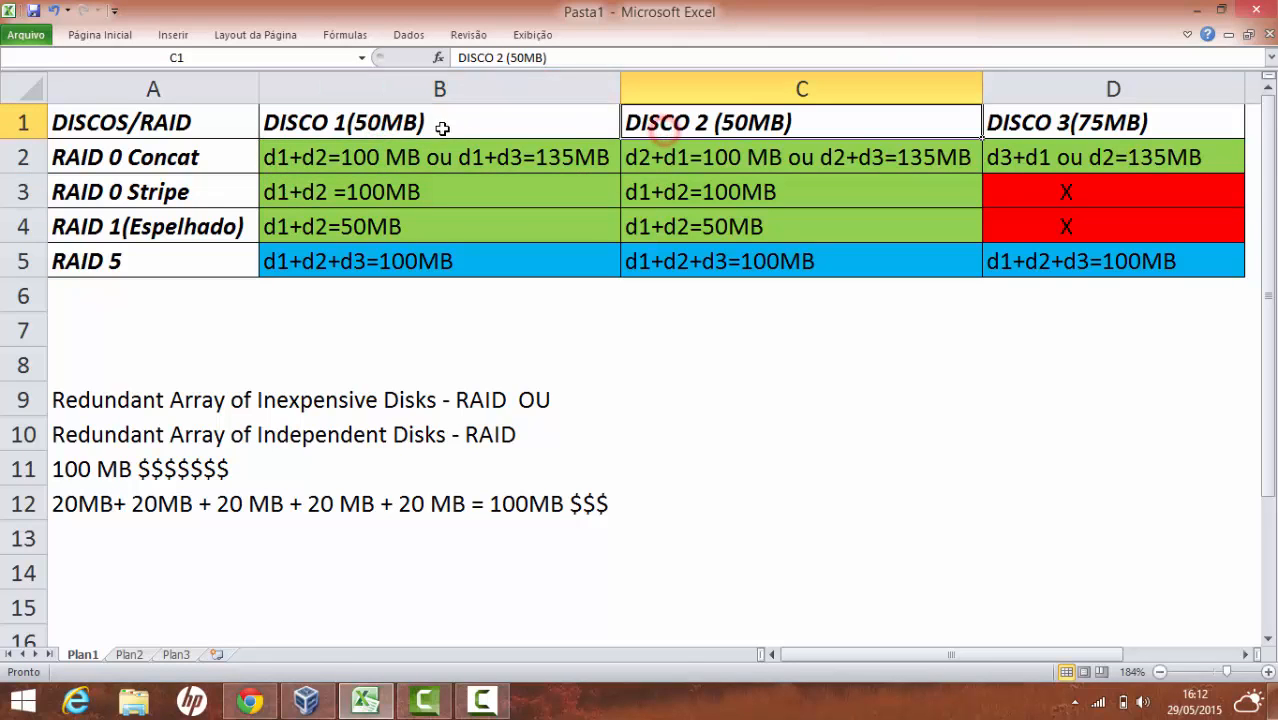
{"action": "left_click", "coordinate": [527, 162]}
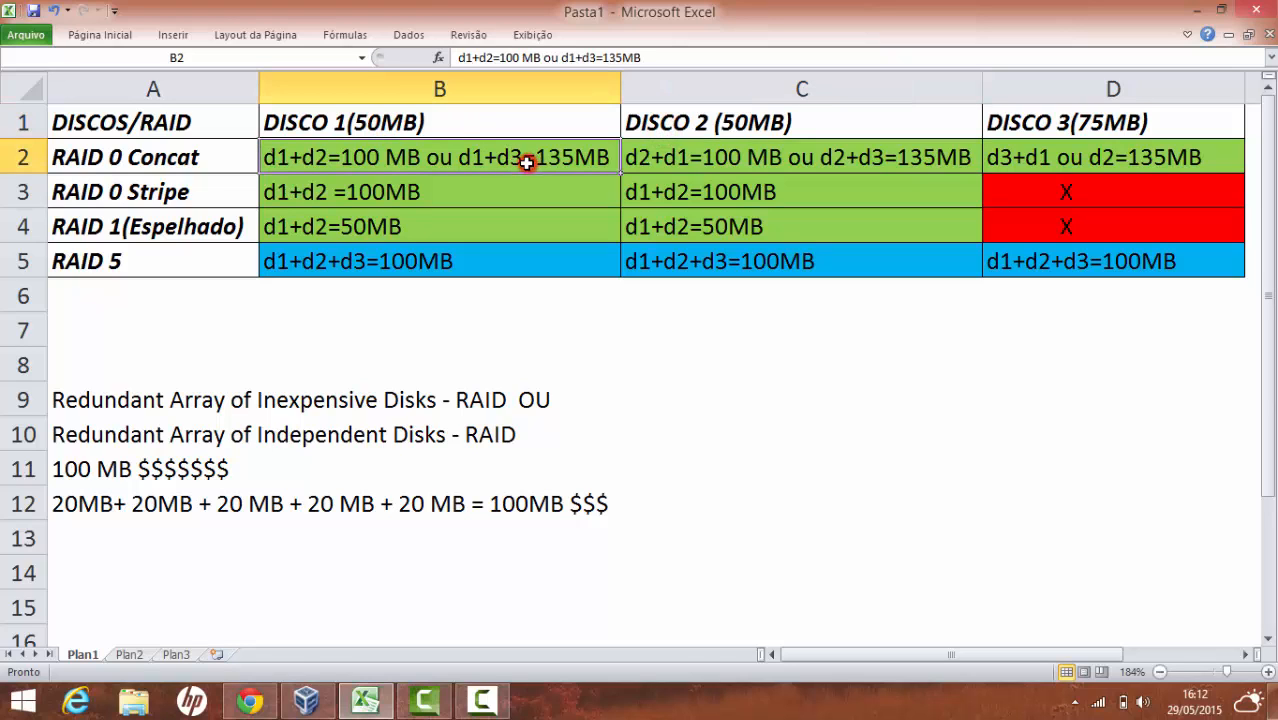
{"action": "left_click", "coordinate": [450, 123]}
{"action": "left_click", "coordinate": [1050, 121]}
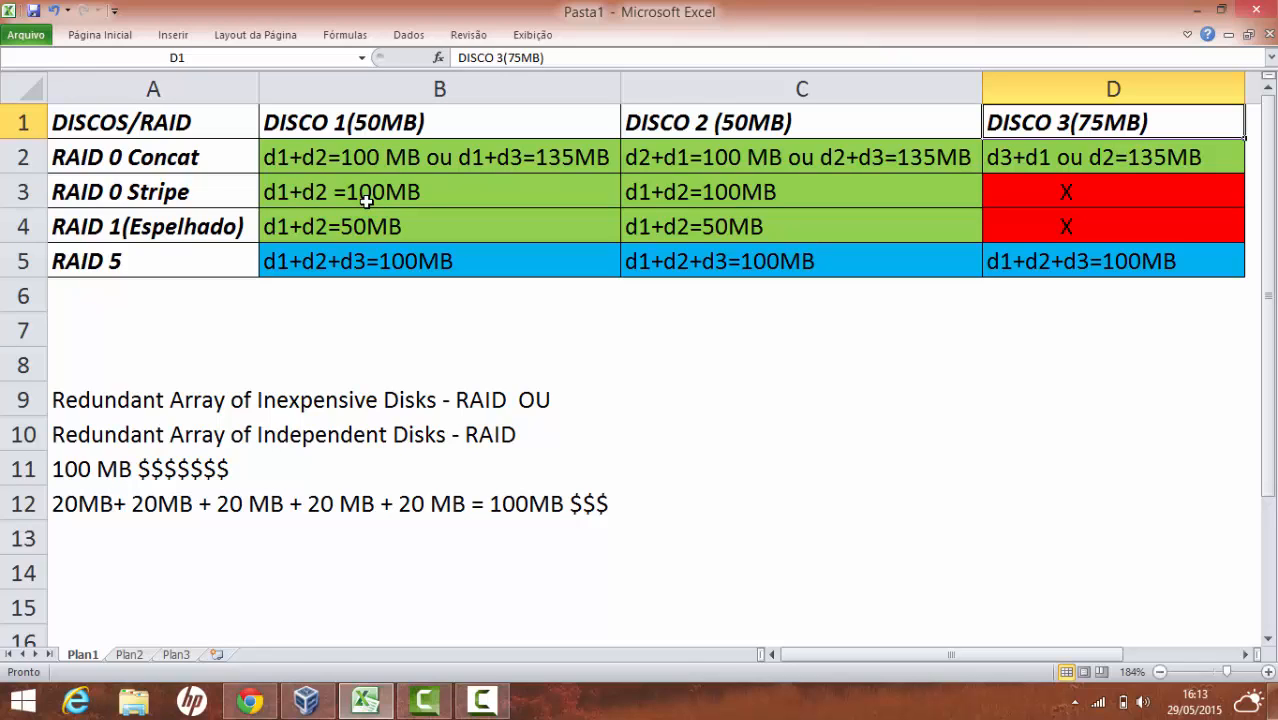
{"action": "left_click", "coordinate": [388, 130]}
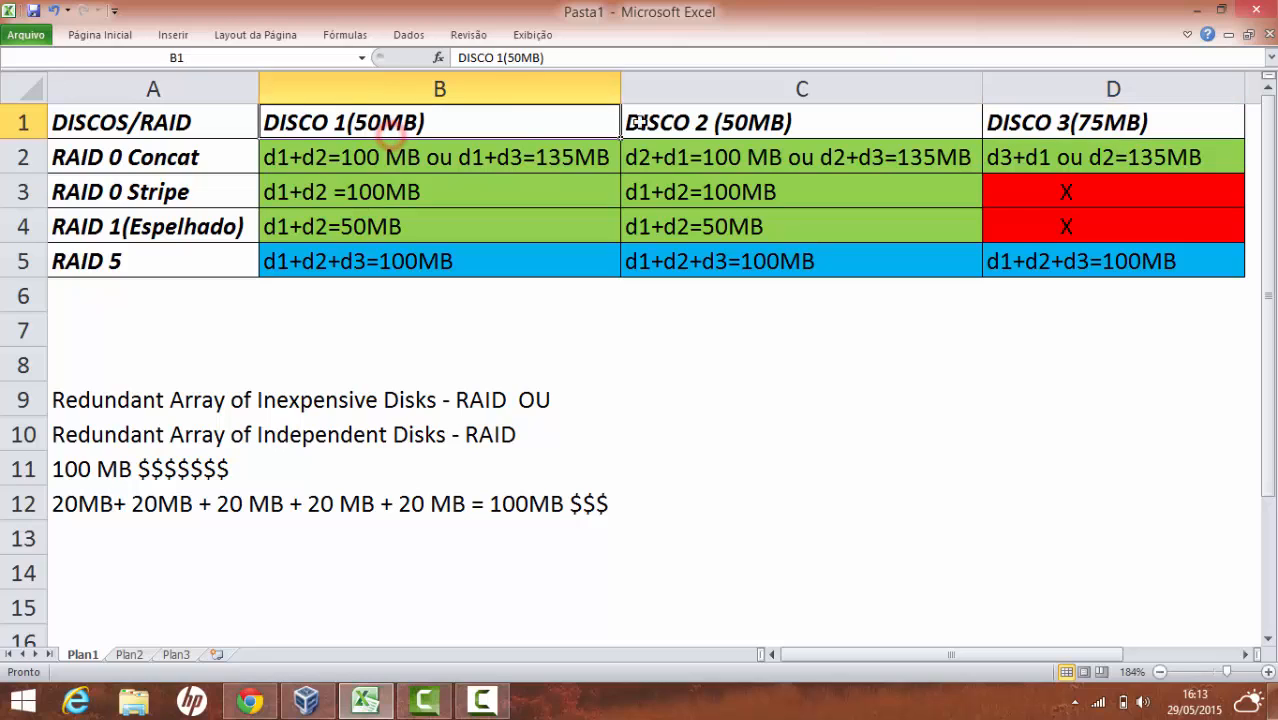
{"action": "left_click", "coordinate": [722, 118]}
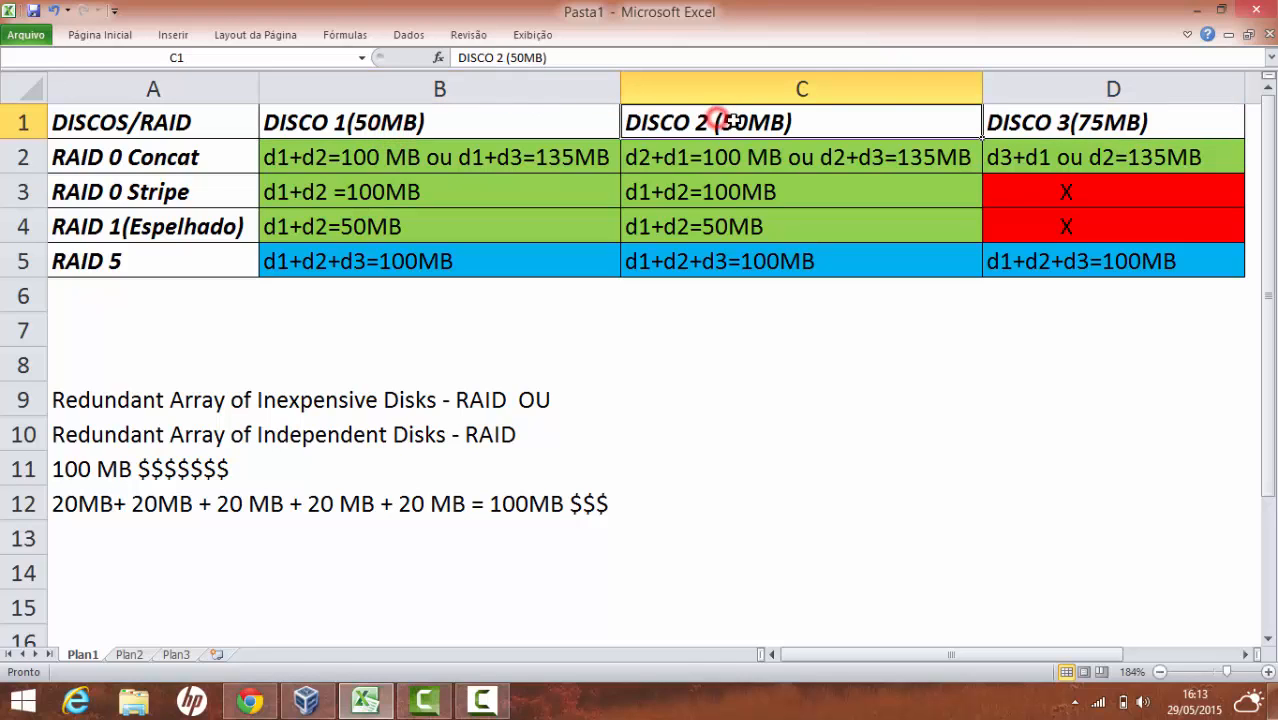
{"action": "left_click", "coordinate": [1010, 124]}
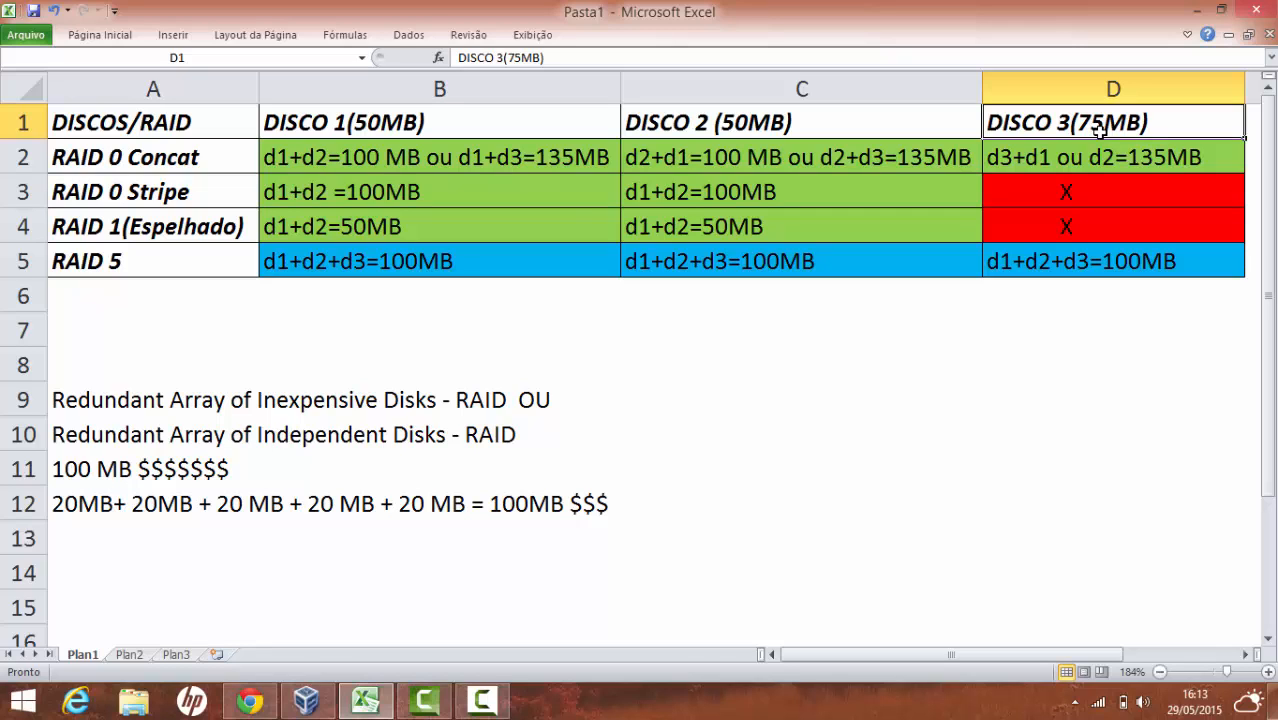
{"action": "left_click", "coordinate": [501, 129]}
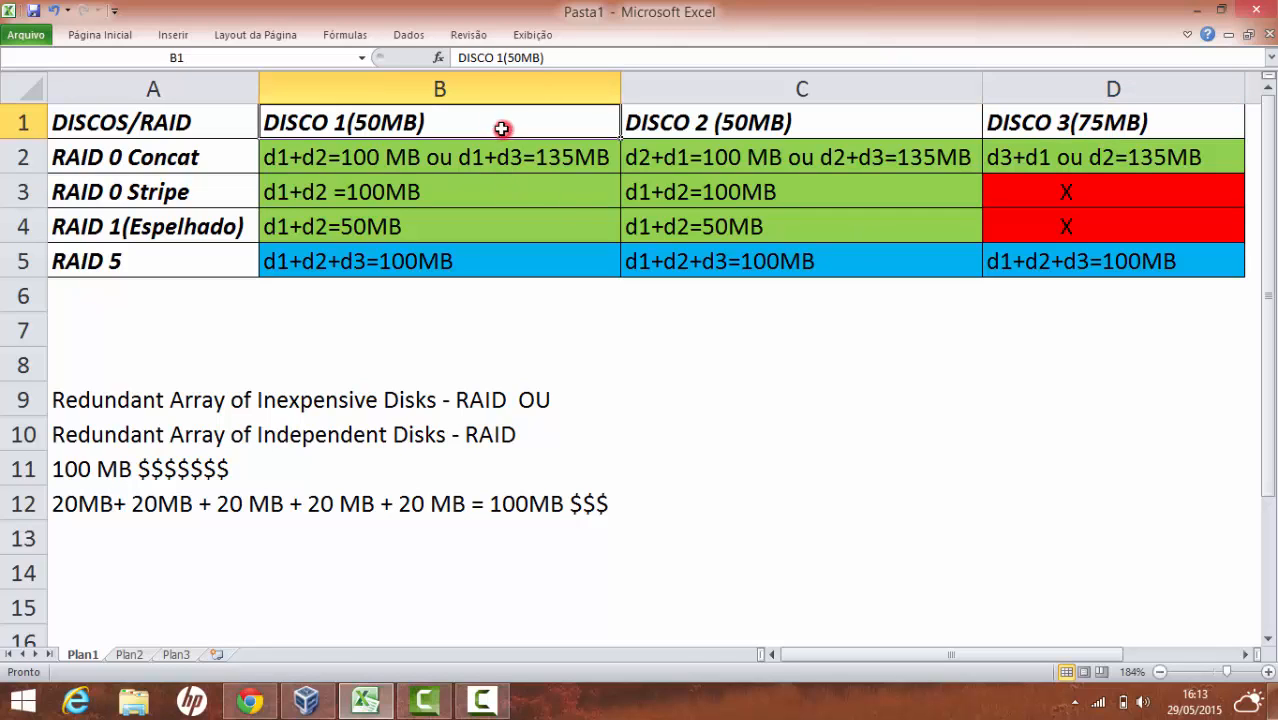
{"action": "left_click", "coordinate": [465, 195]}
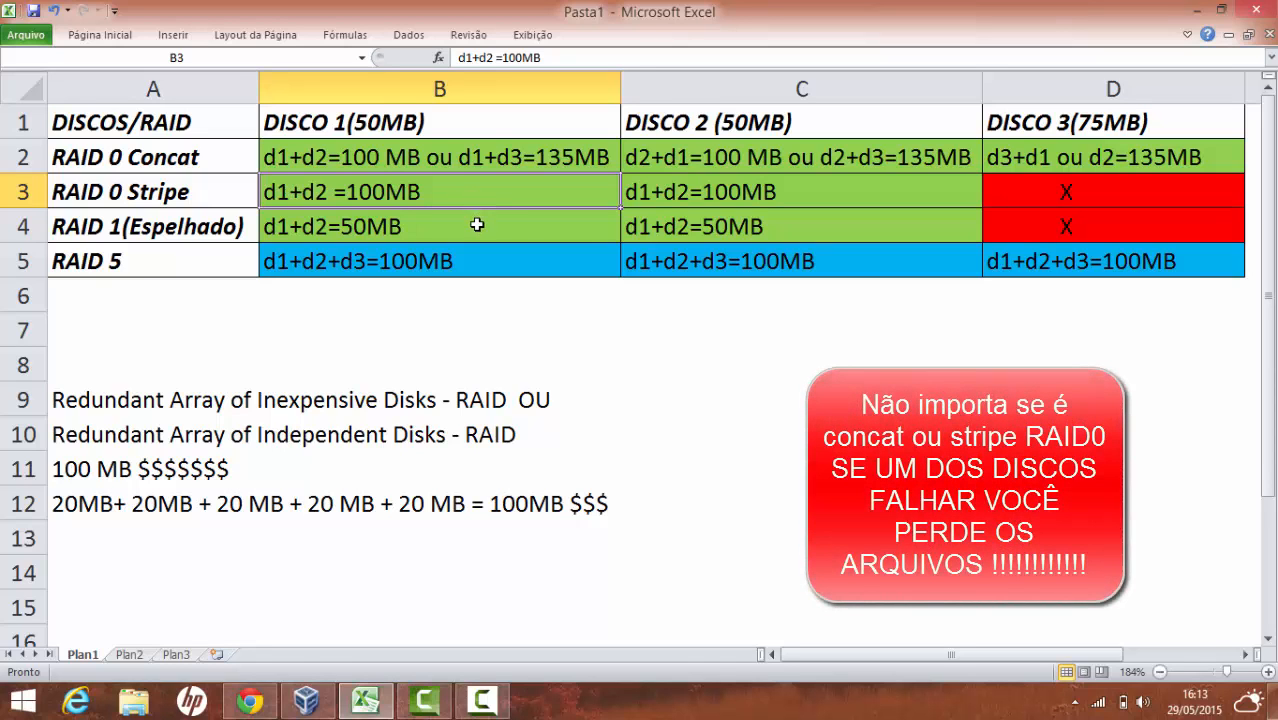
{"action": "left_click", "coordinate": [515, 226]}
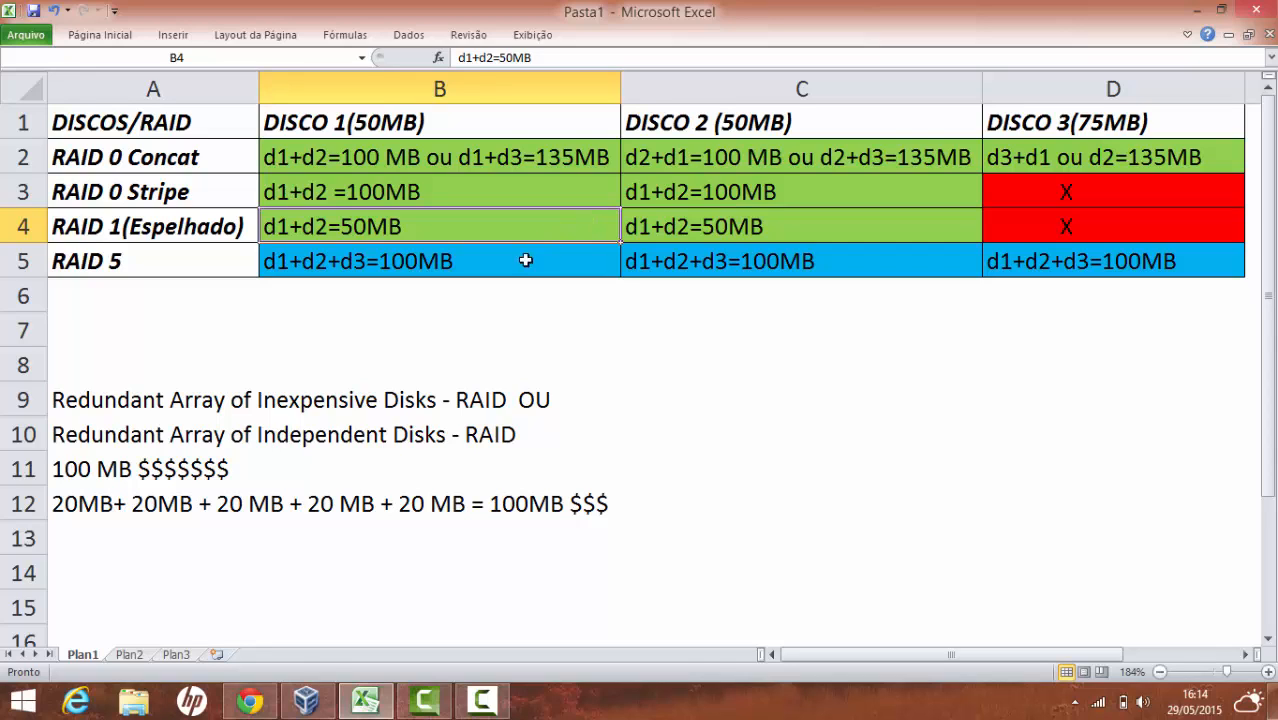
{"action": "left_click", "coordinate": [438, 304]}
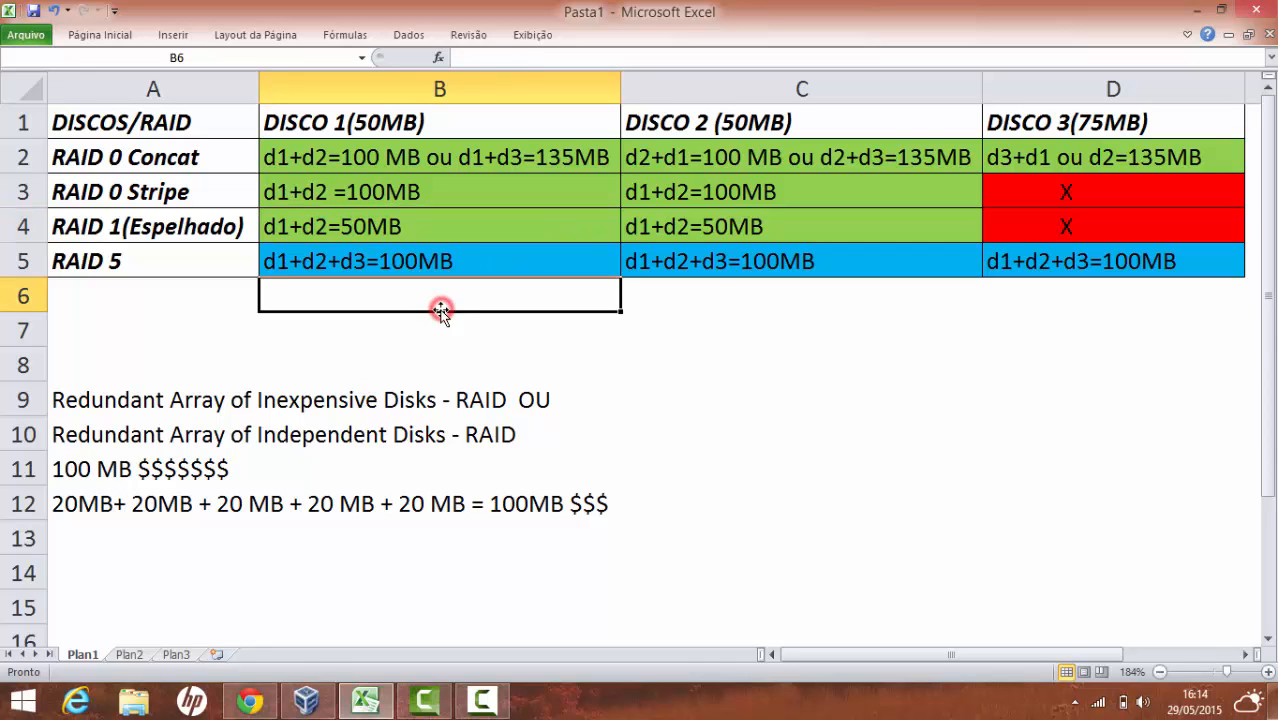
{"action": "left_click", "coordinate": [310, 261]}
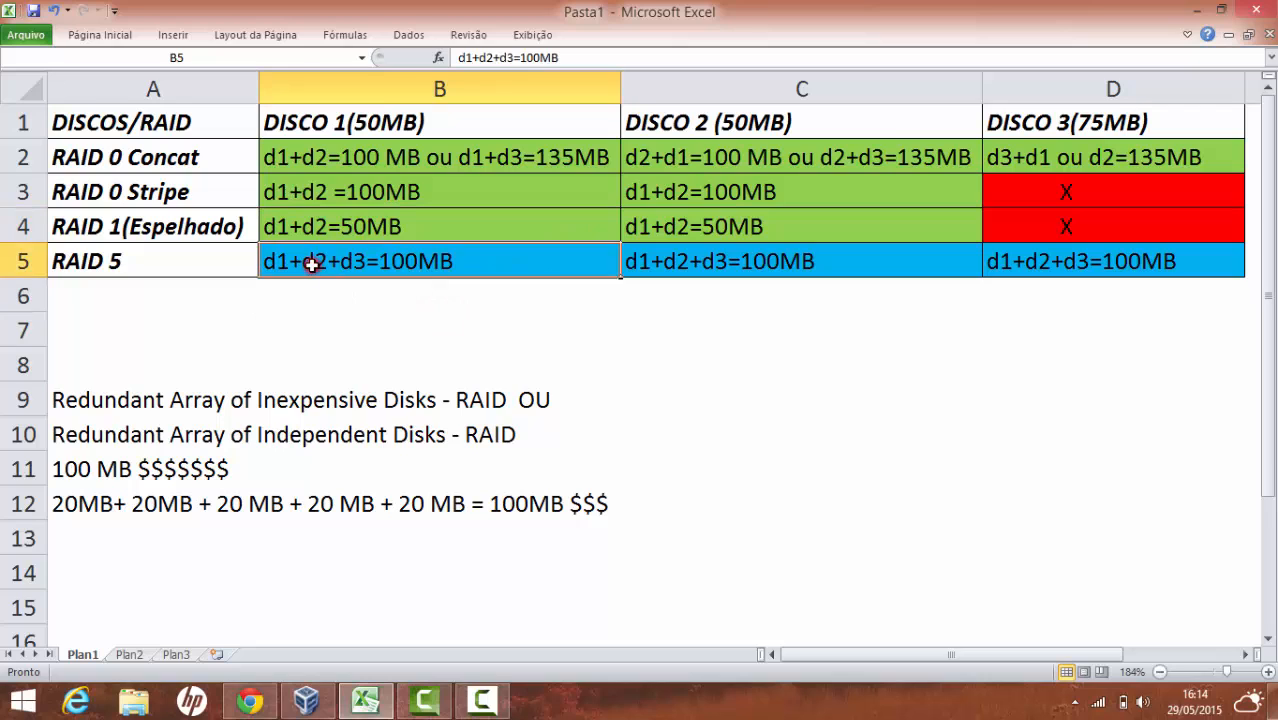
{"action": "left_click", "coordinate": [725, 266]}
{"action": "left_click", "coordinate": [1027, 272]}
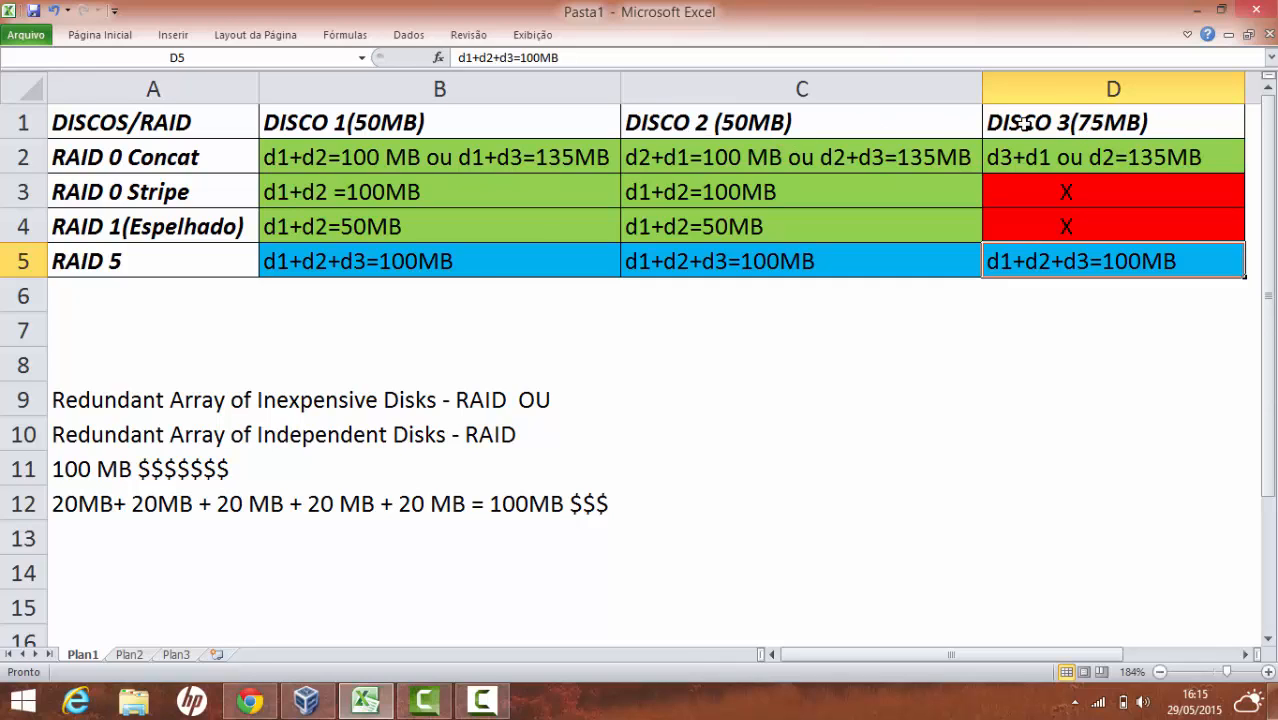
{"action": "left_click", "coordinate": [459, 318]}
{"action": "left_click", "coordinate": [421, 300]}
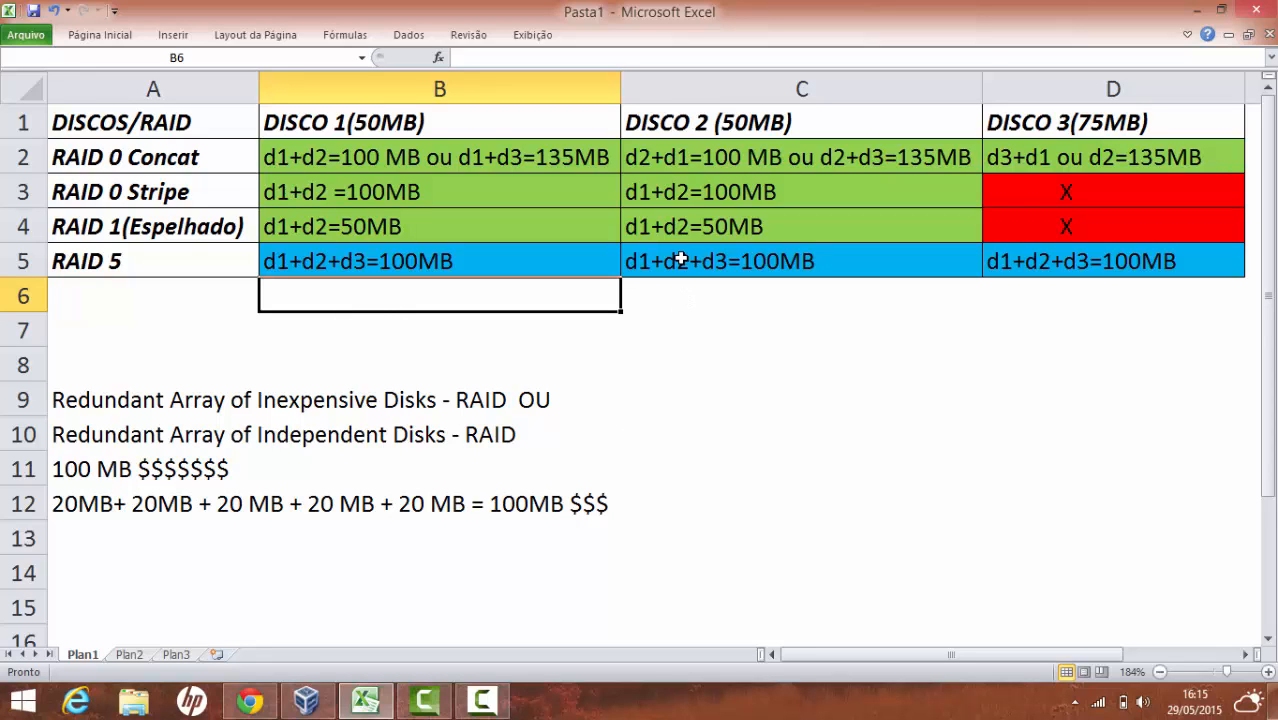
{"action": "left_click", "coordinate": [720, 298]}
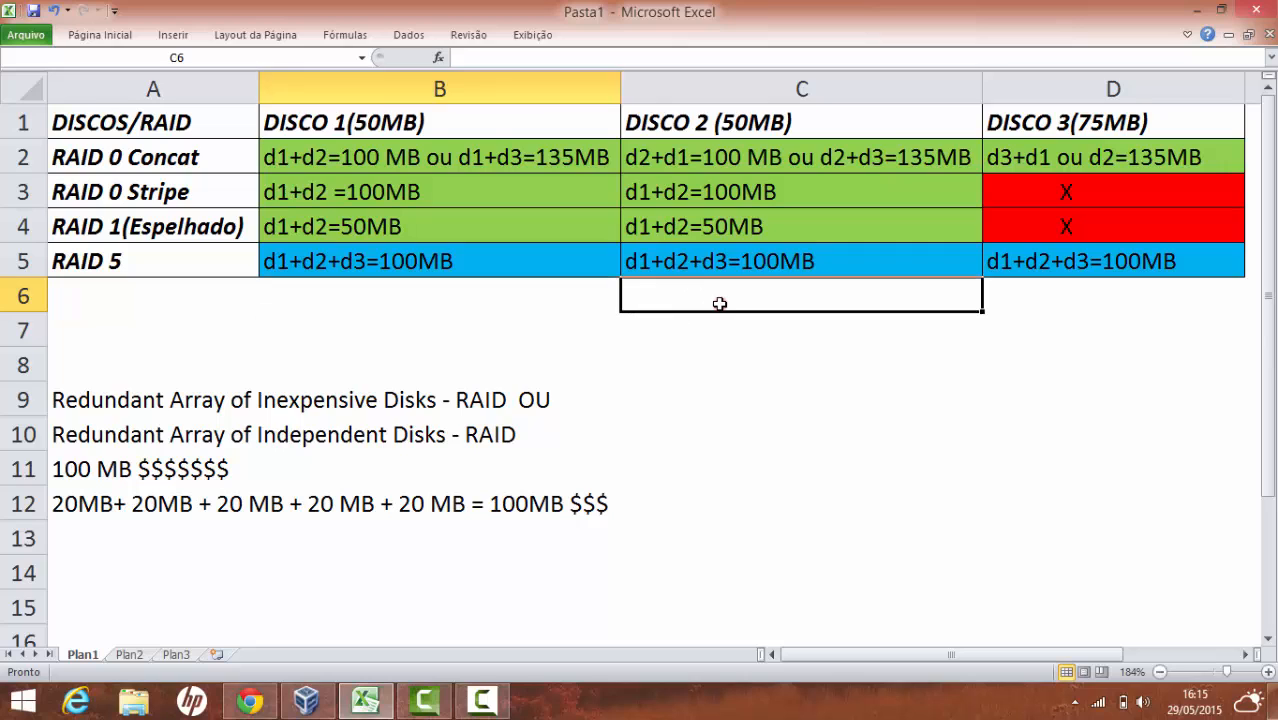
{"action": "left_click", "coordinate": [707, 123]}
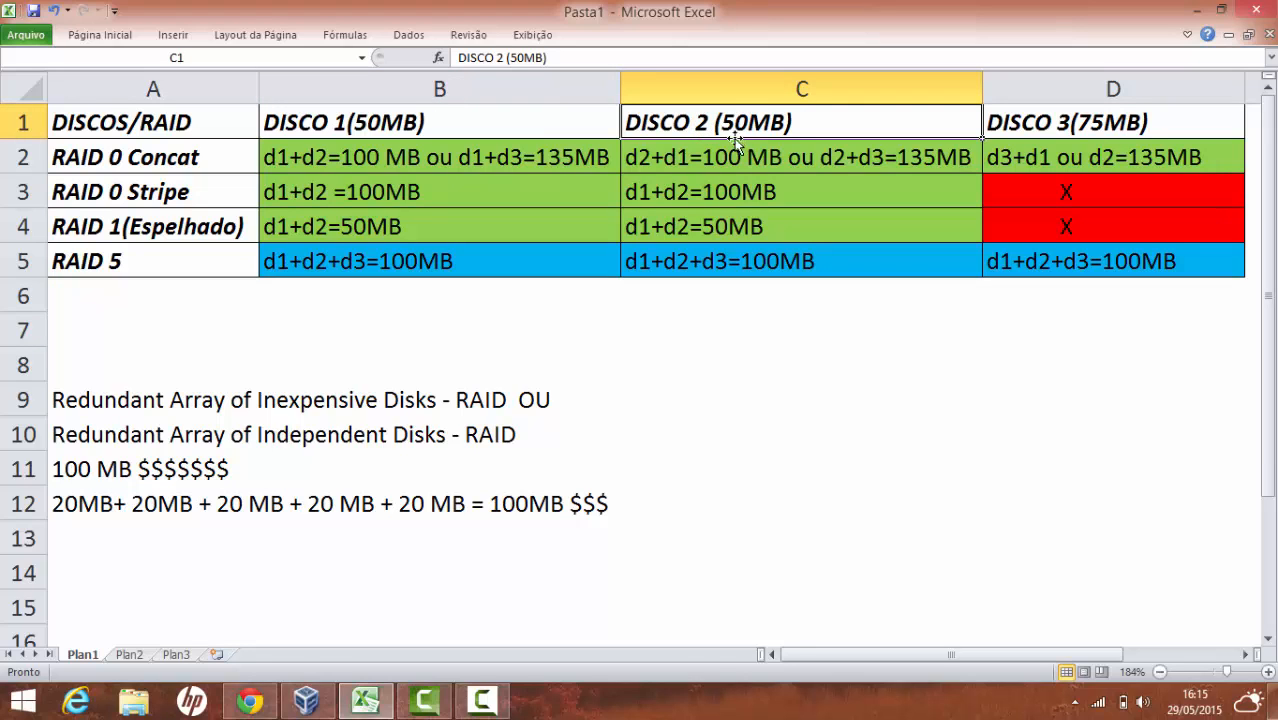
{"action": "left_click_drag", "start_coordinate": [733, 118], "coordinate": [736, 274]}
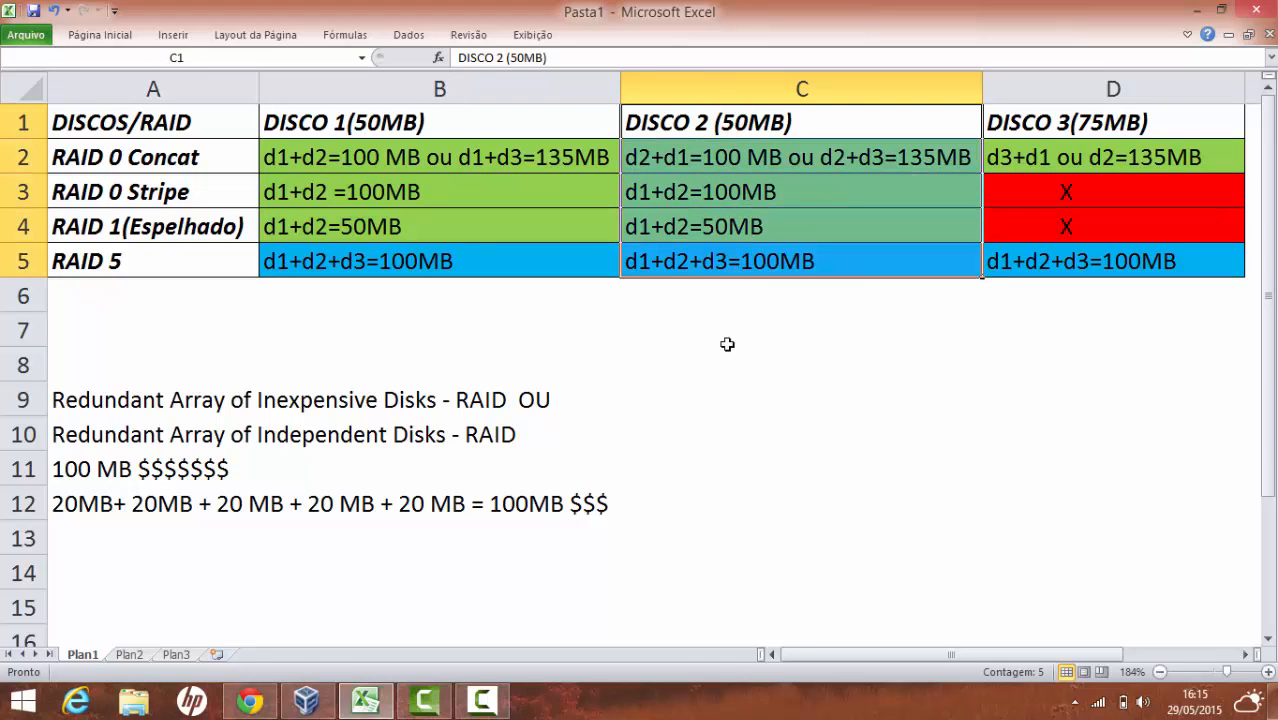
{"action": "left_click", "coordinate": [367, 124]}
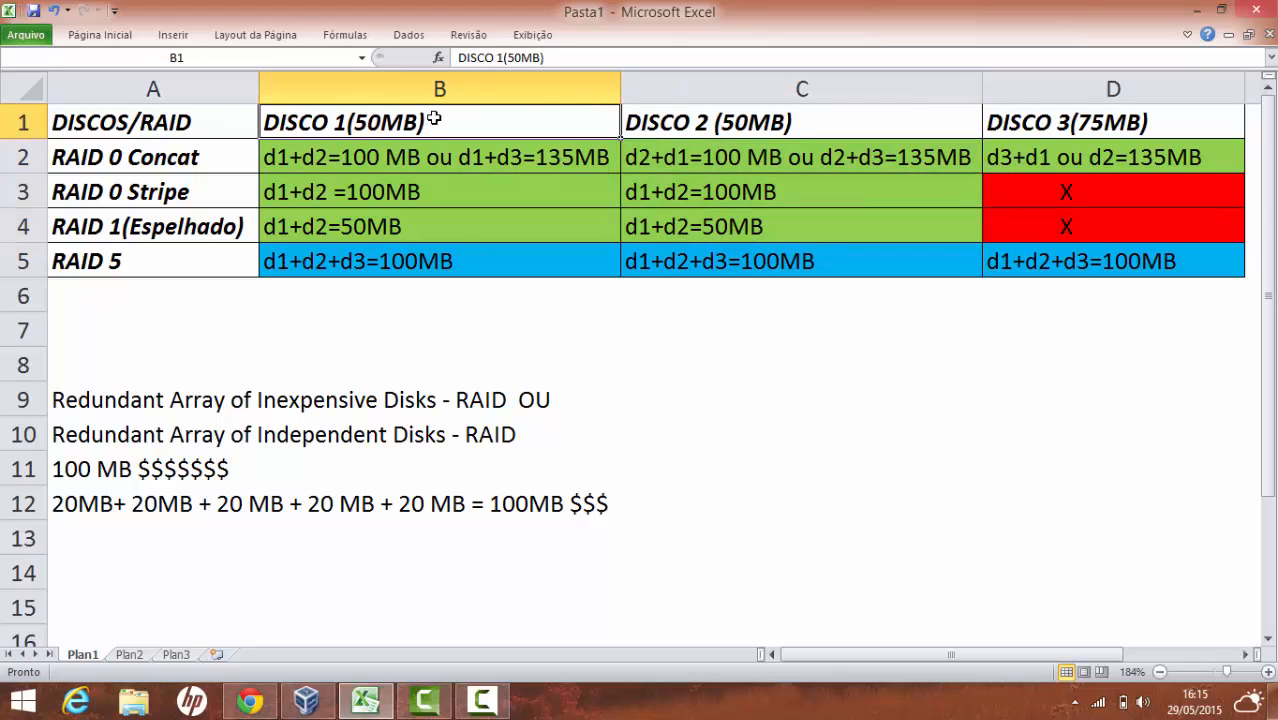
{"action": "left_click", "coordinate": [1152, 134]}
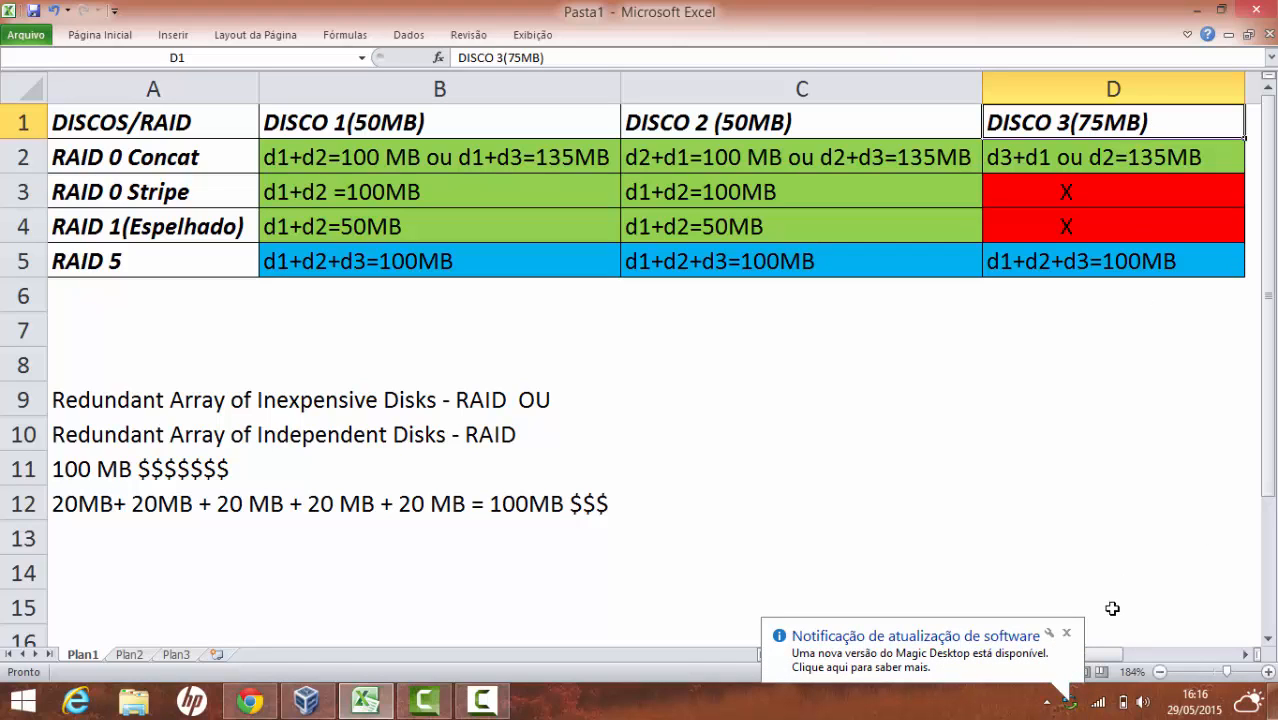
{"action": "left_click", "coordinate": [1066, 634]}
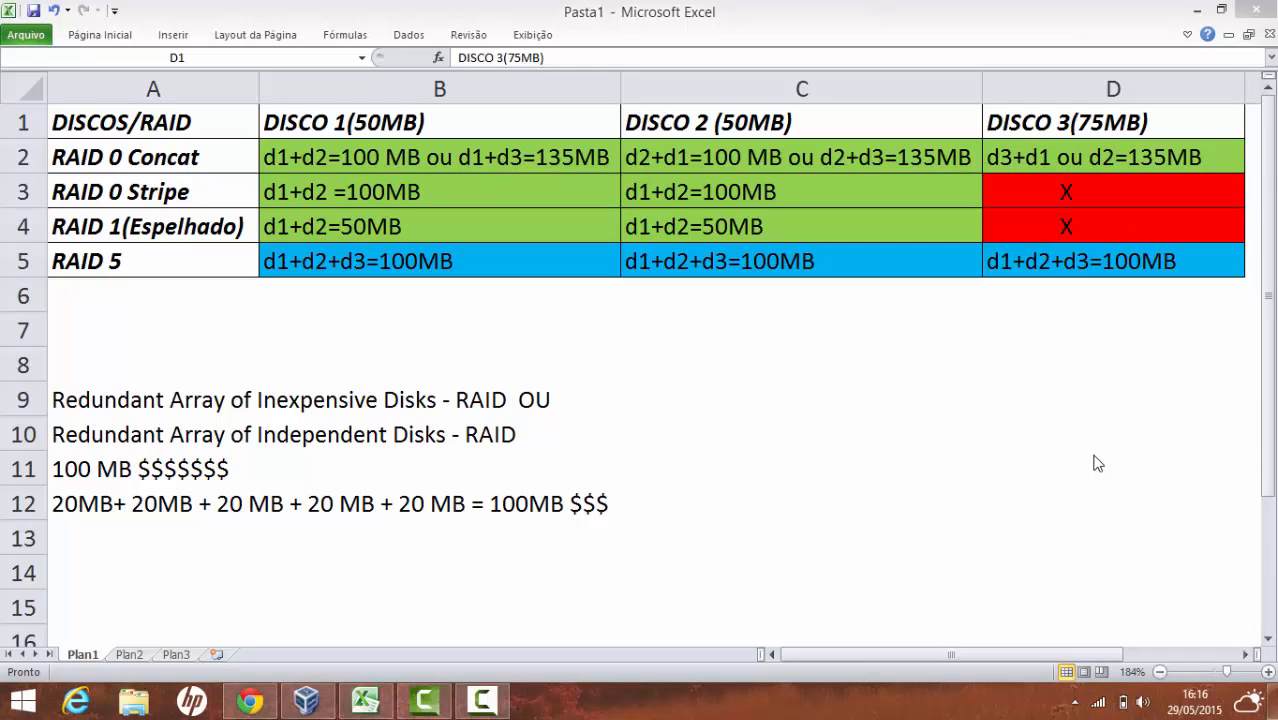
{"action": "left_click", "coordinate": [106, 190]}
{"action": "left_click", "coordinate": [108, 163]}
{"action": "left_click", "coordinate": [126, 300]}
{"action": "double_click", "coordinate": [128, 300]}
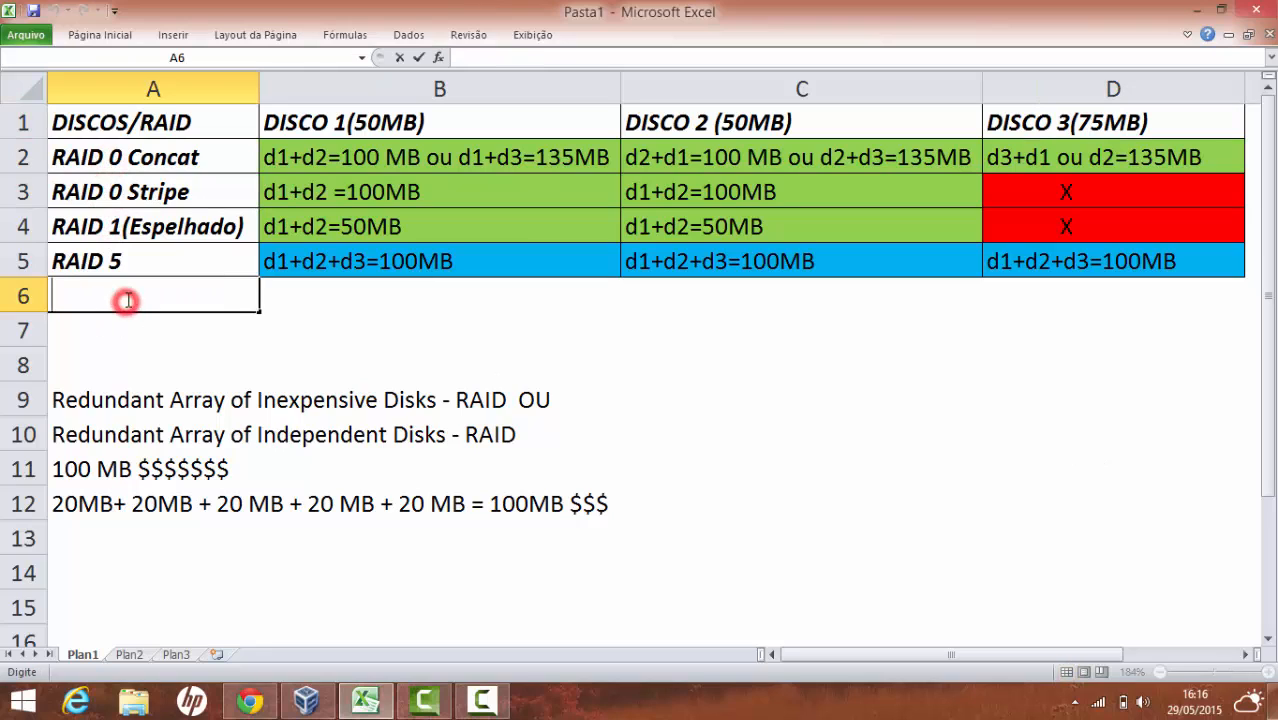
{"action": "type", "text": "RAI"}
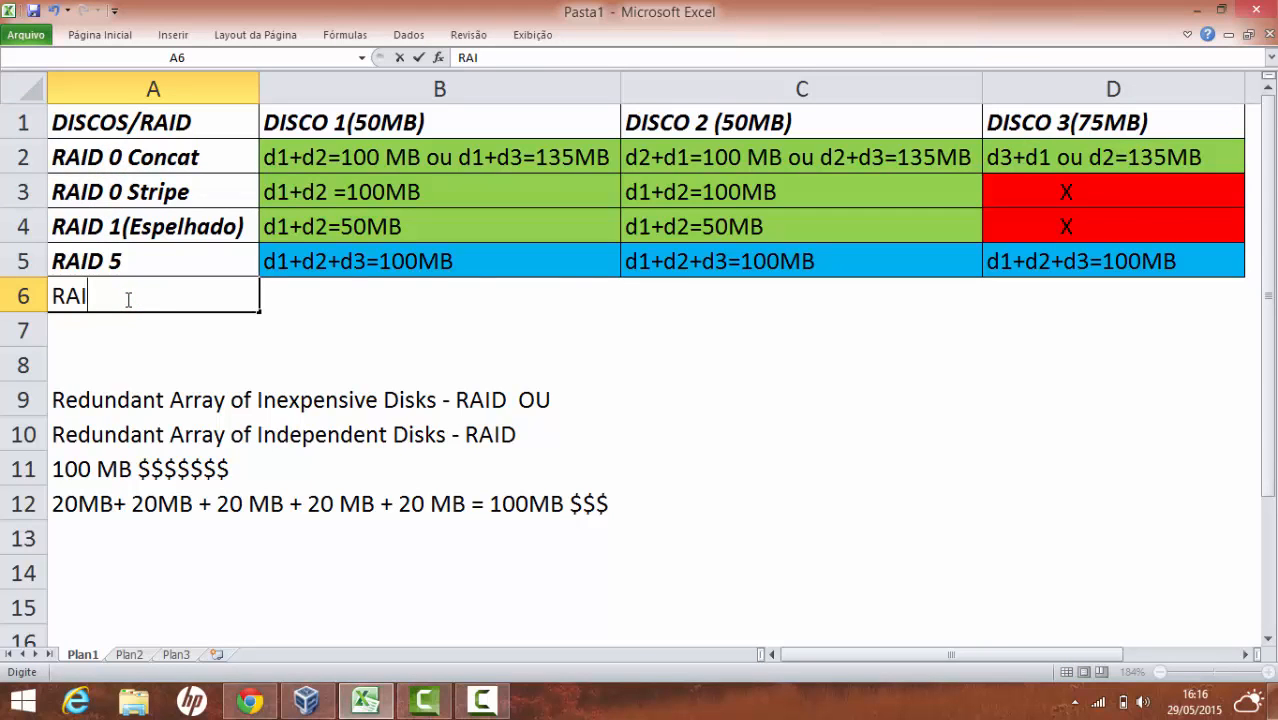
{"action": "type", "text": "D 0 1"}
{"action": "type", "text": "1"}
{"action": "key", "text": "BackSpace"}
{"action": "type", "text": "/"}
{"action": "type", "text": "1 E"}
{"action": "type", "text": " RAID"}
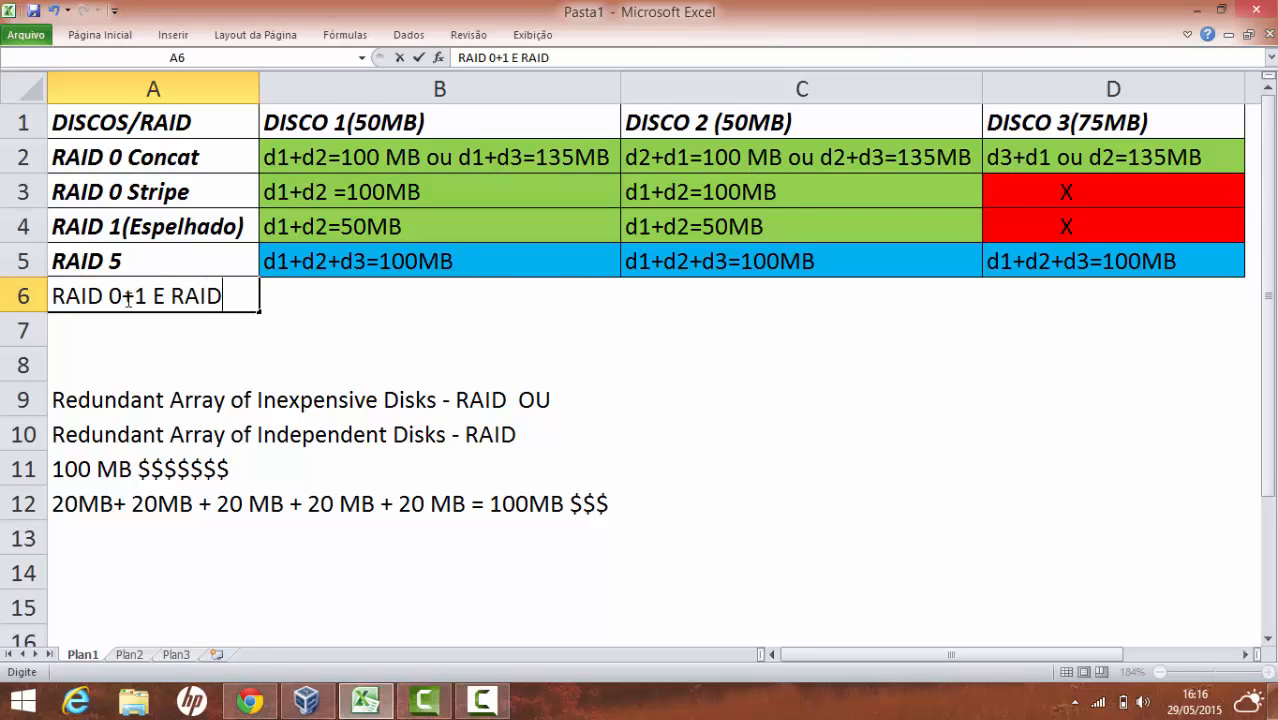
{"action": "type", "text": " 10"}
{"action": "left_click", "coordinate": [103, 162]}
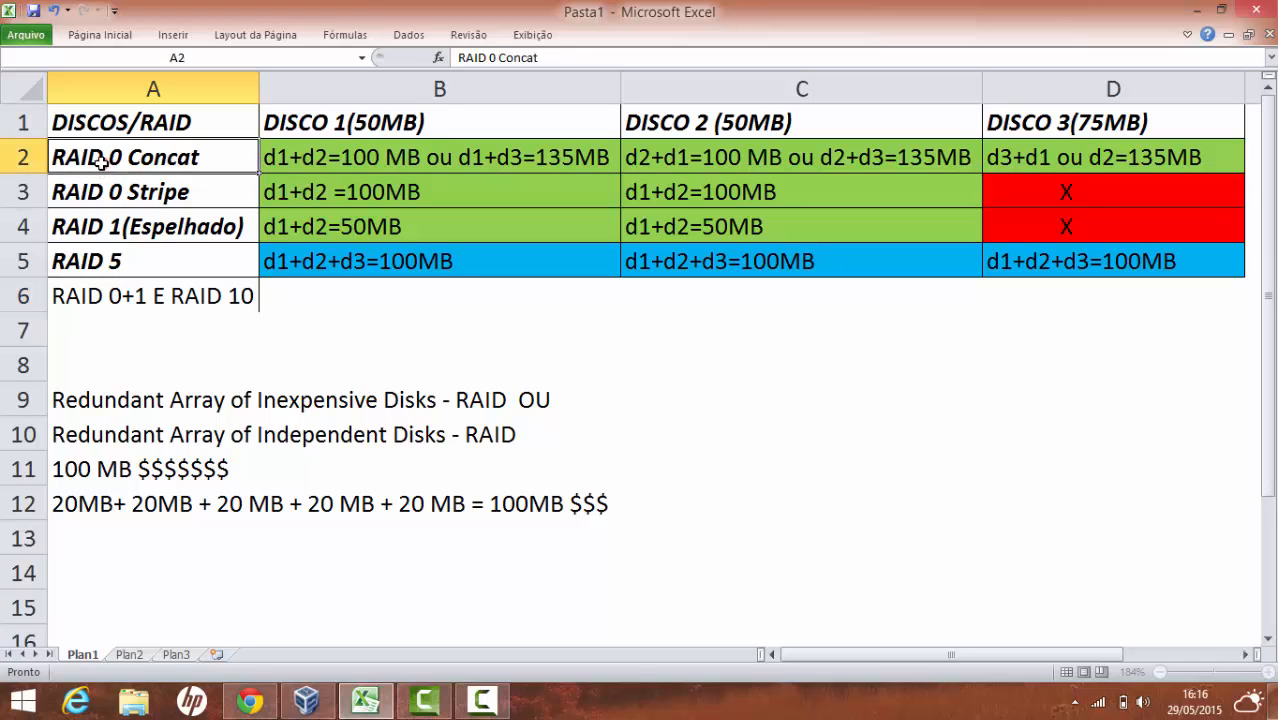
{"action": "double_click", "coordinate": [185, 311]}
{"action": "left_click", "coordinate": [184, 307]}
{"action": "double_click", "coordinate": [185, 302]}
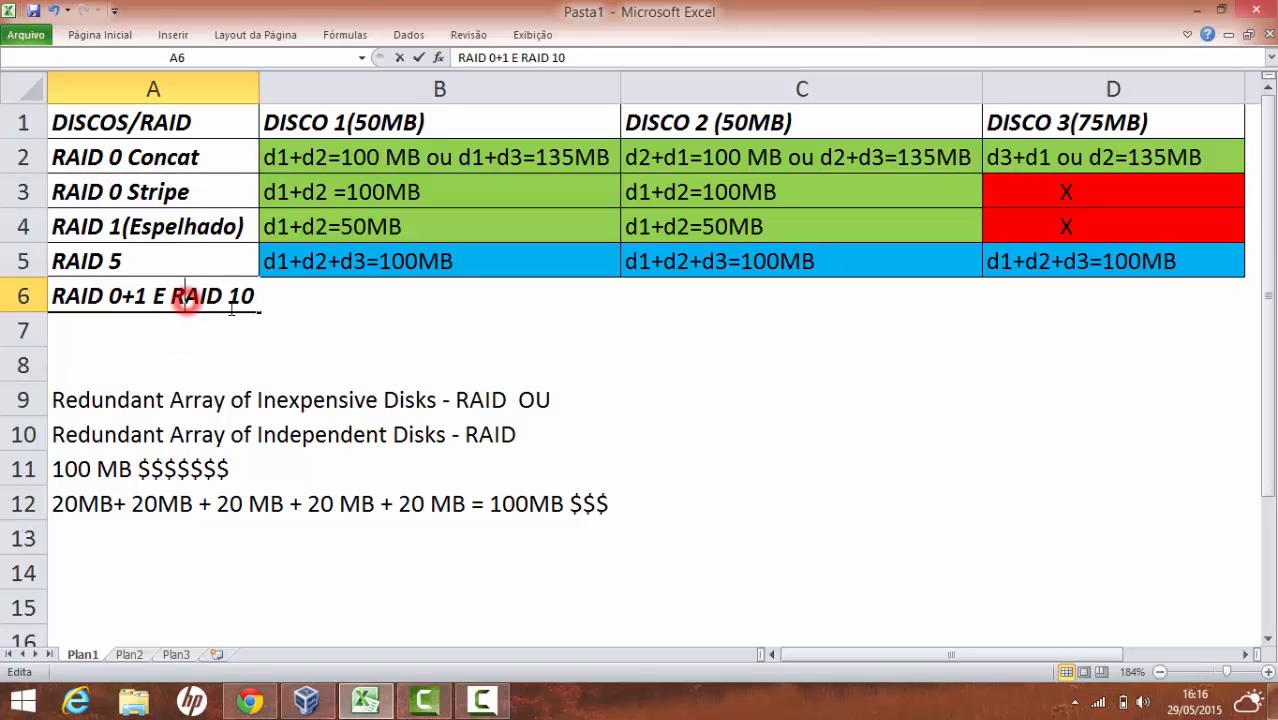
{"action": "left_click_drag", "start_coordinate": [257, 298], "coordinate": [52, 296]}
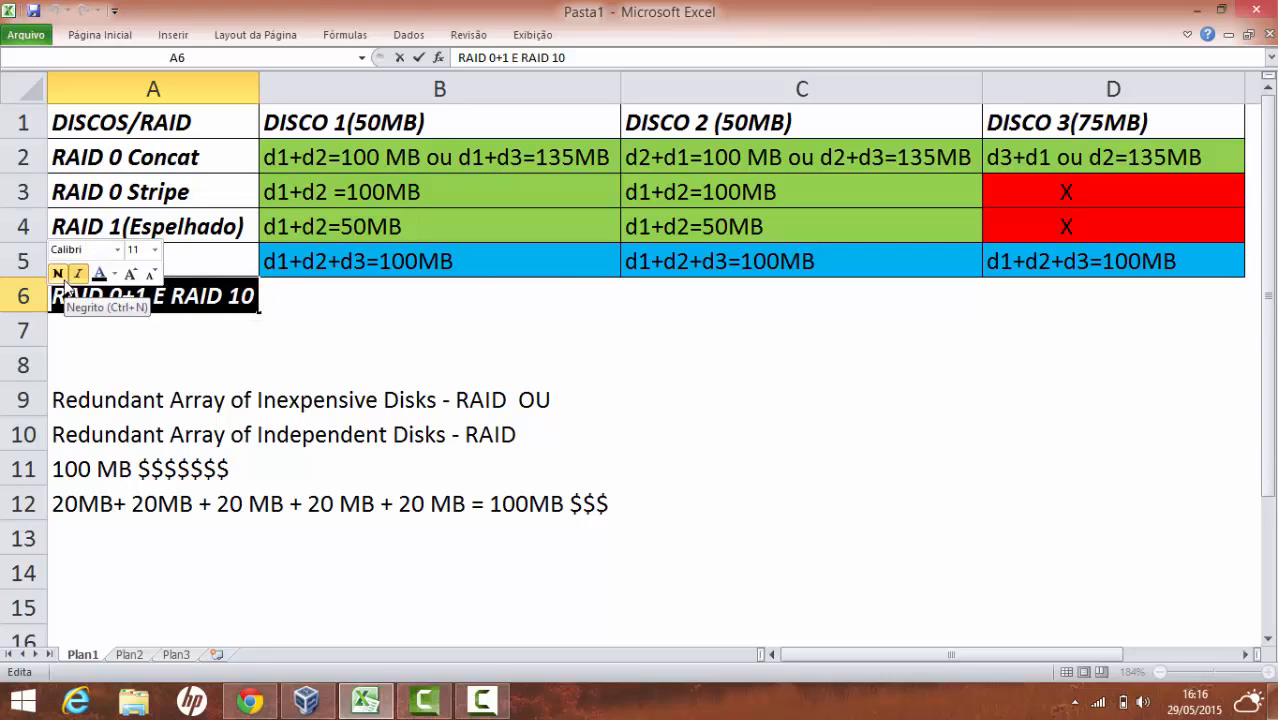
{"action": "key", "text": "Delete"}
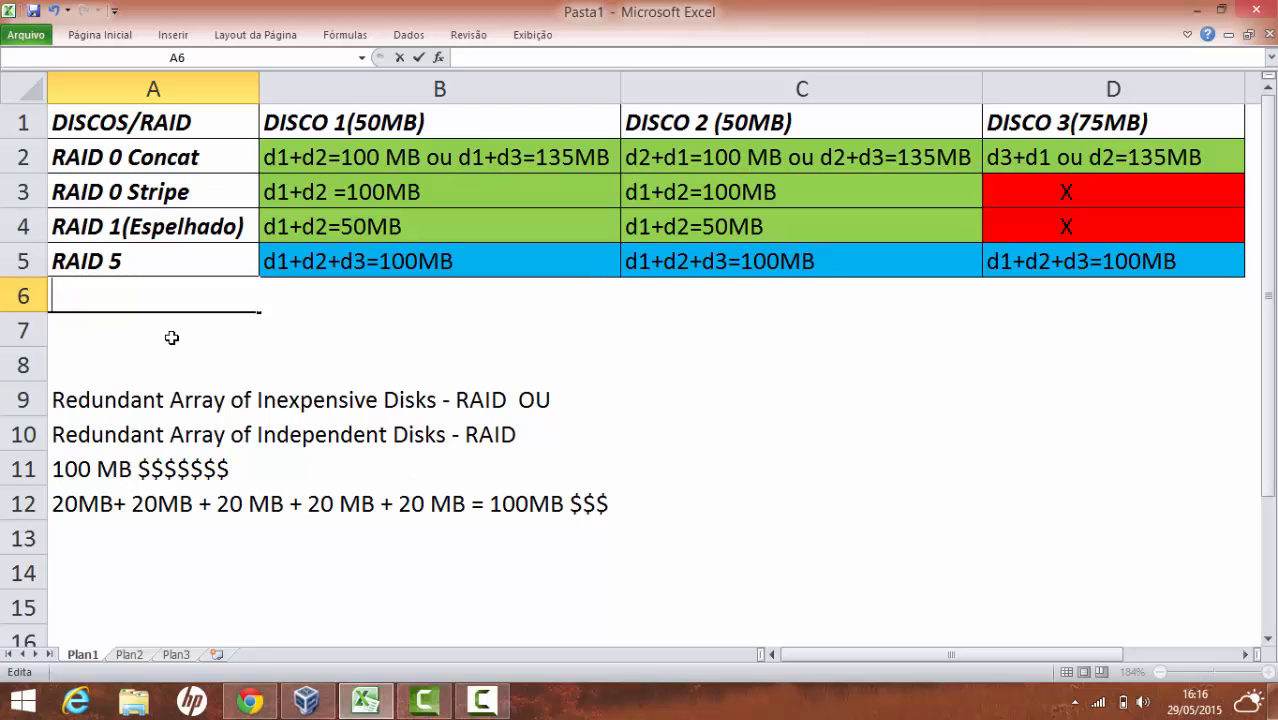
{"action": "left_click", "coordinate": [494, 700]}
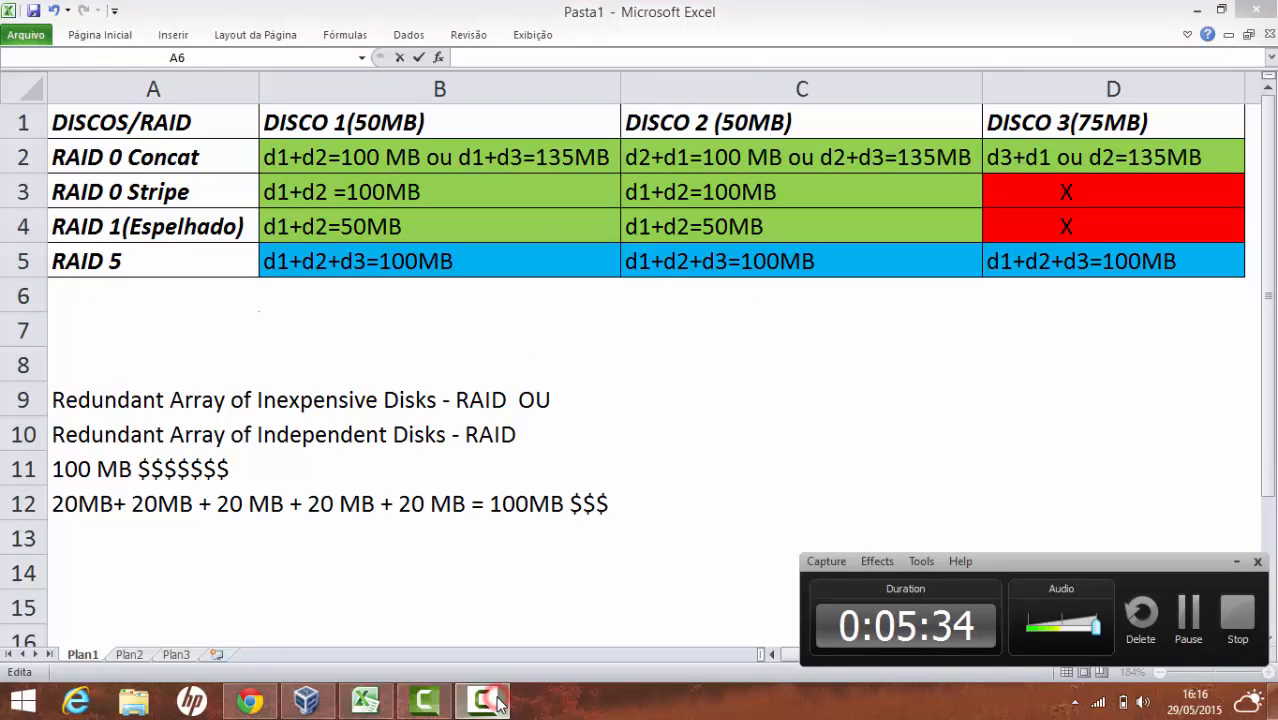
{"action": "left_click", "coordinate": [497, 703]}
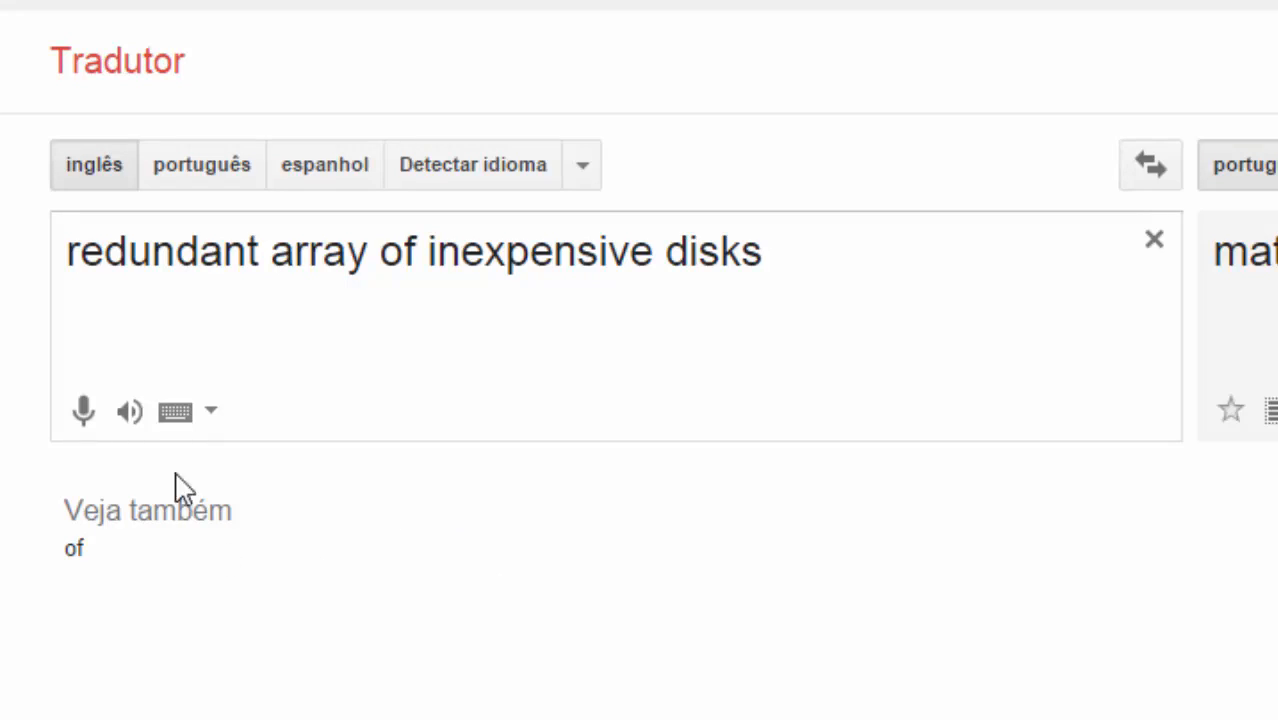
{"action": "left_click", "coordinate": [129, 411]}
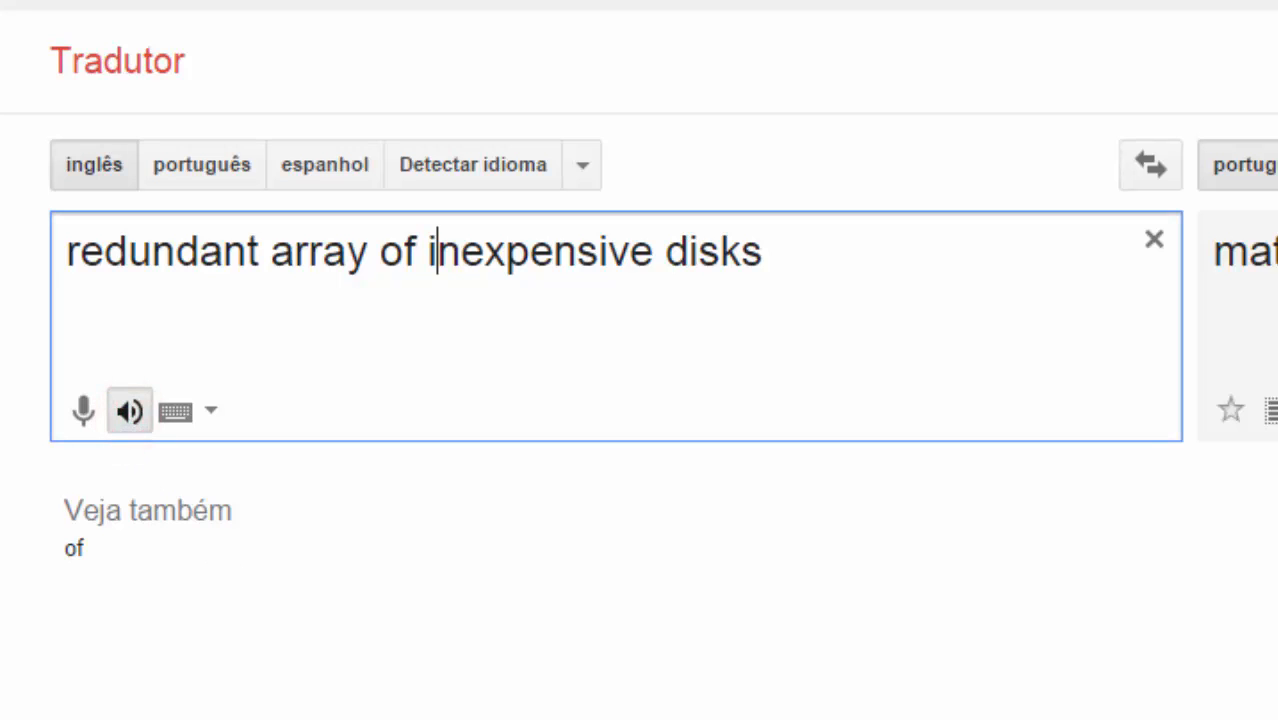
{"action": "left_click", "coordinate": [126, 411]}
{"action": "left_click", "coordinate": [127, 412]}
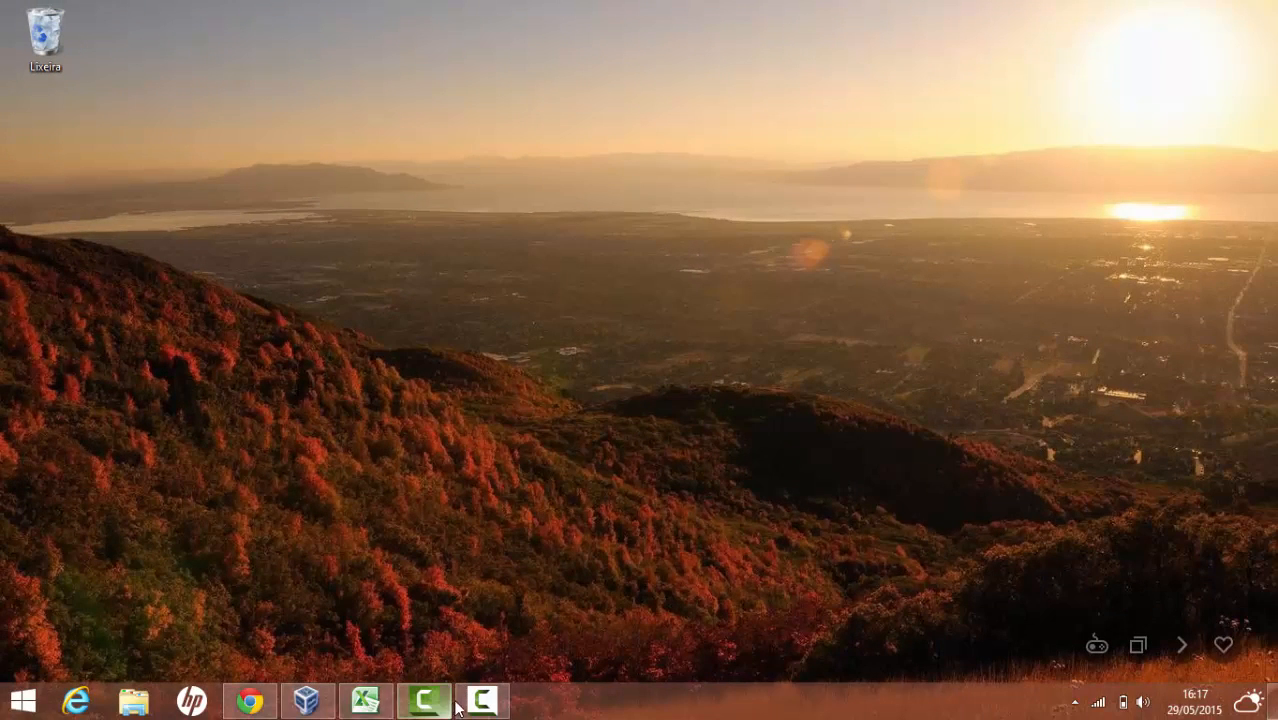
Show the Windows 2008 VM's Armazenamento settings with Controladora: SATA selected
{"action": "left_click", "coordinate": [320, 706]}
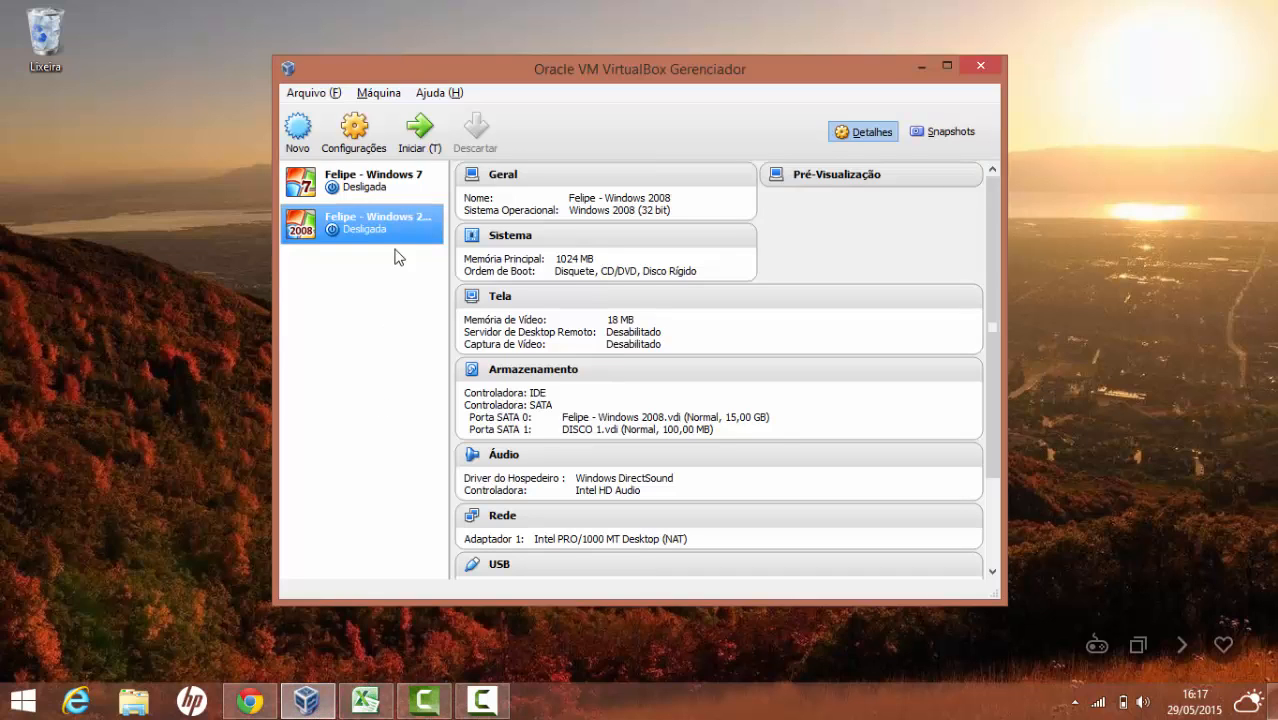
{"action": "left_click", "coordinate": [385, 93]}
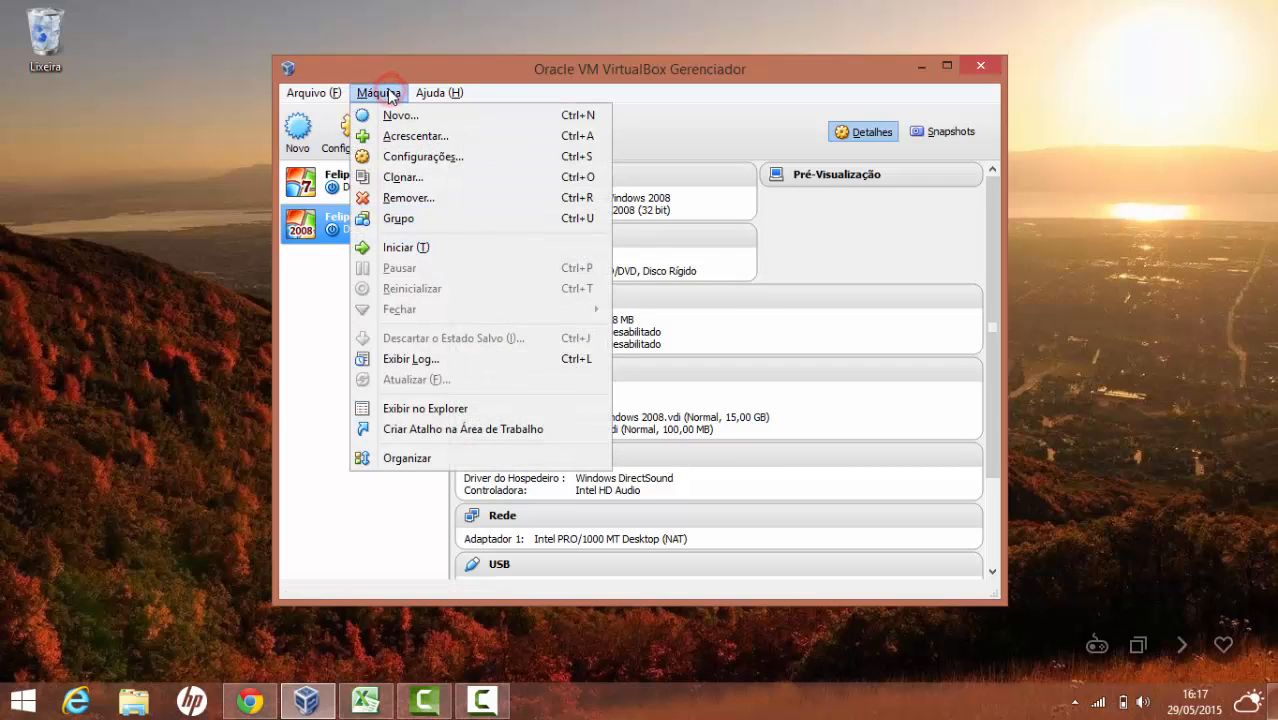
{"action": "left_click", "coordinate": [320, 302]}
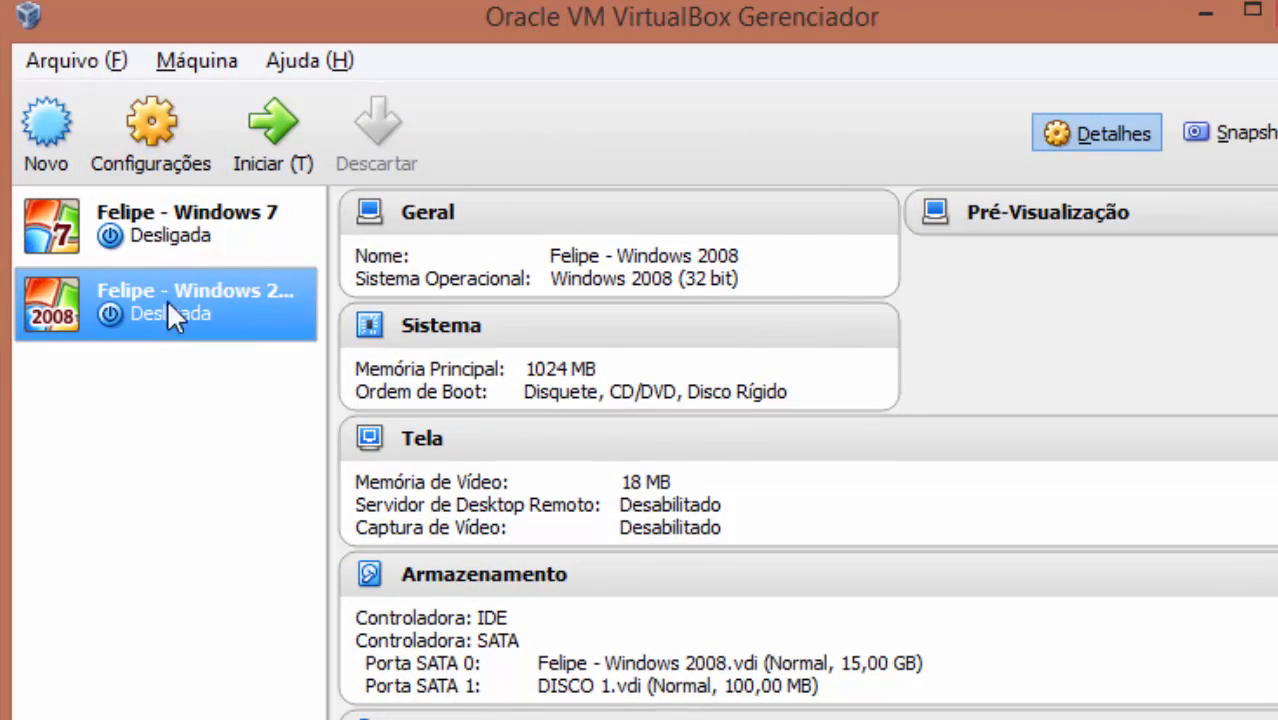
{"action": "left_click", "coordinate": [148, 129]}
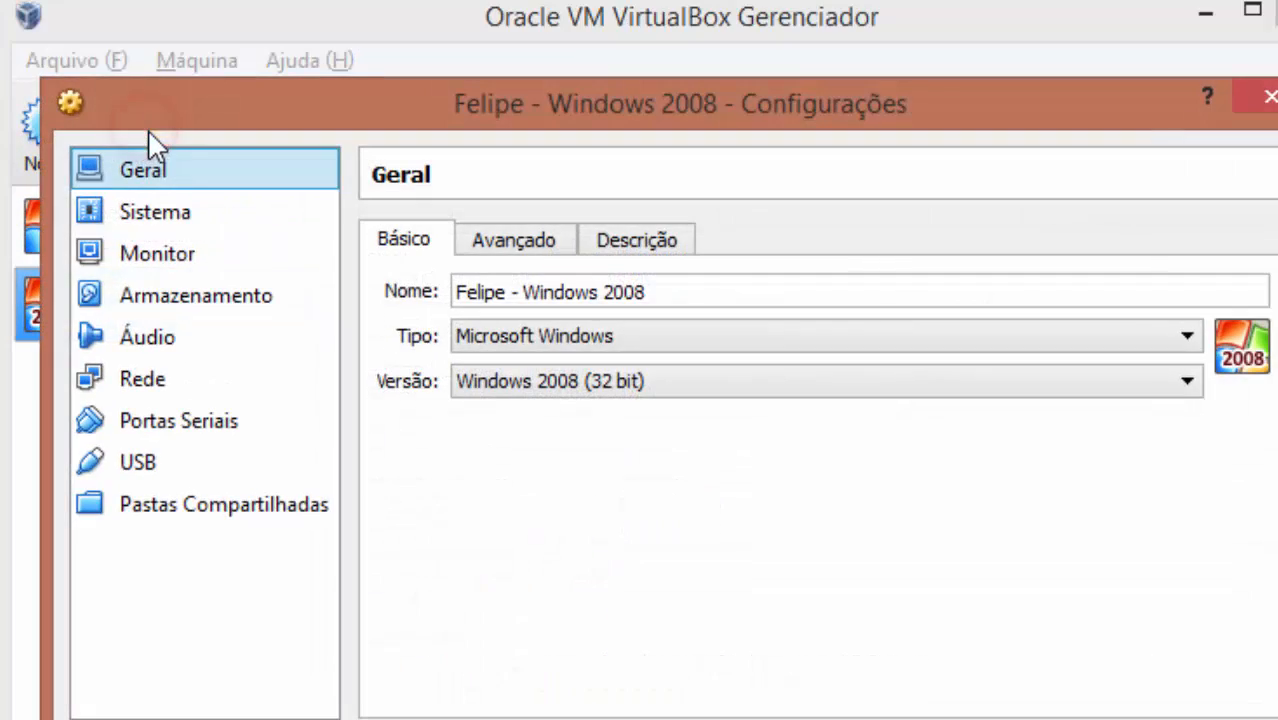
{"action": "left_click", "coordinate": [214, 295]}
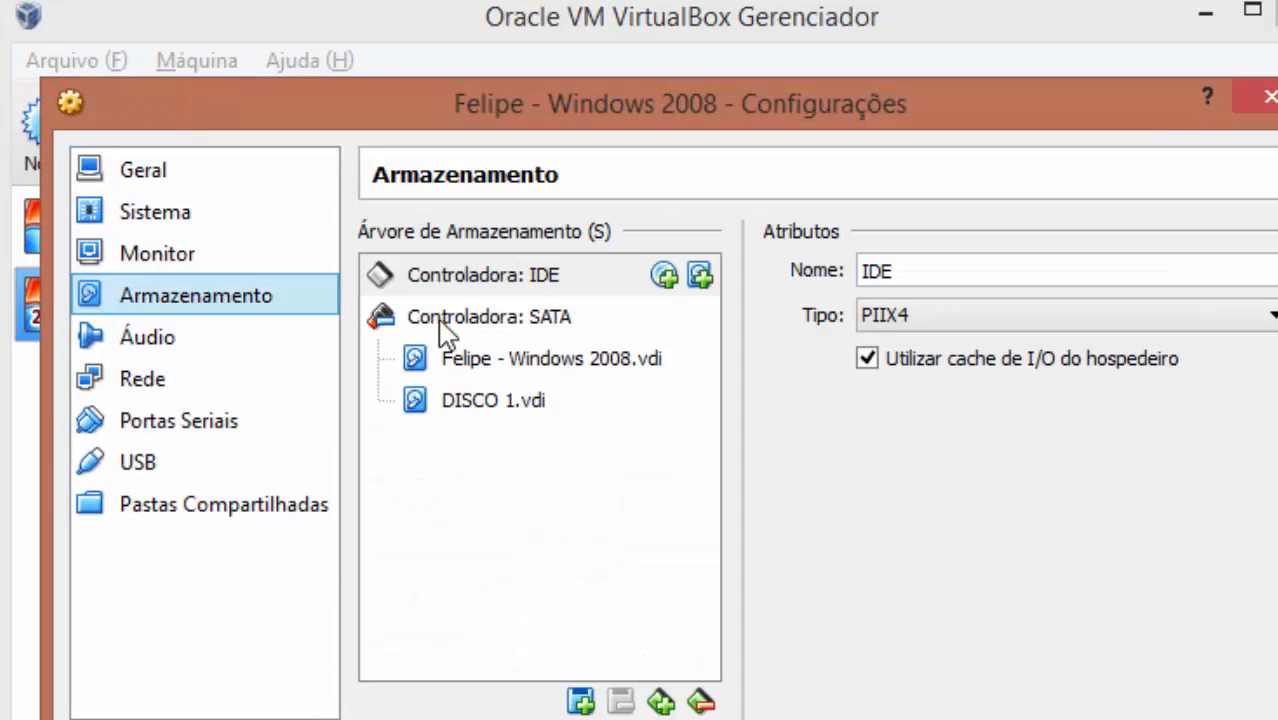
{"action": "left_click", "coordinate": [484, 318]}
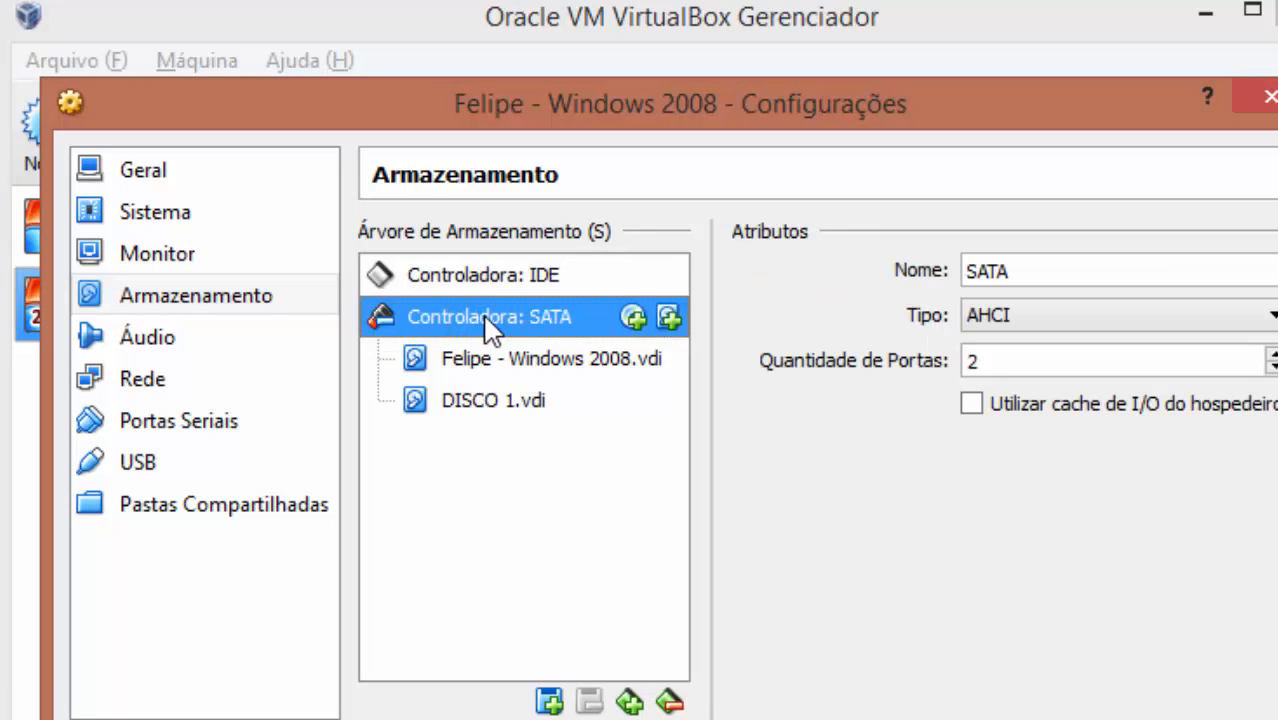
Add a new 100MB dynamic VDI disk named DISCO2 to the SATA controller
{"action": "left_click", "coordinate": [668, 318]}
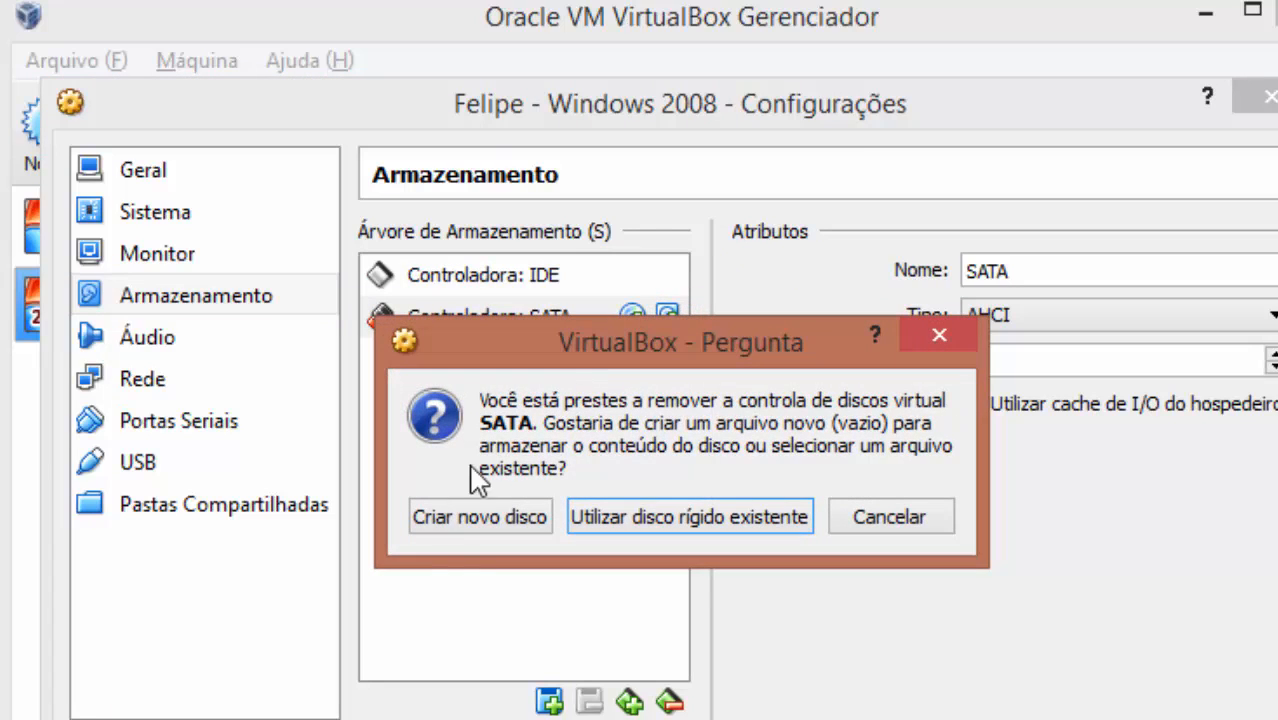
{"action": "left_click", "coordinate": [452, 520]}
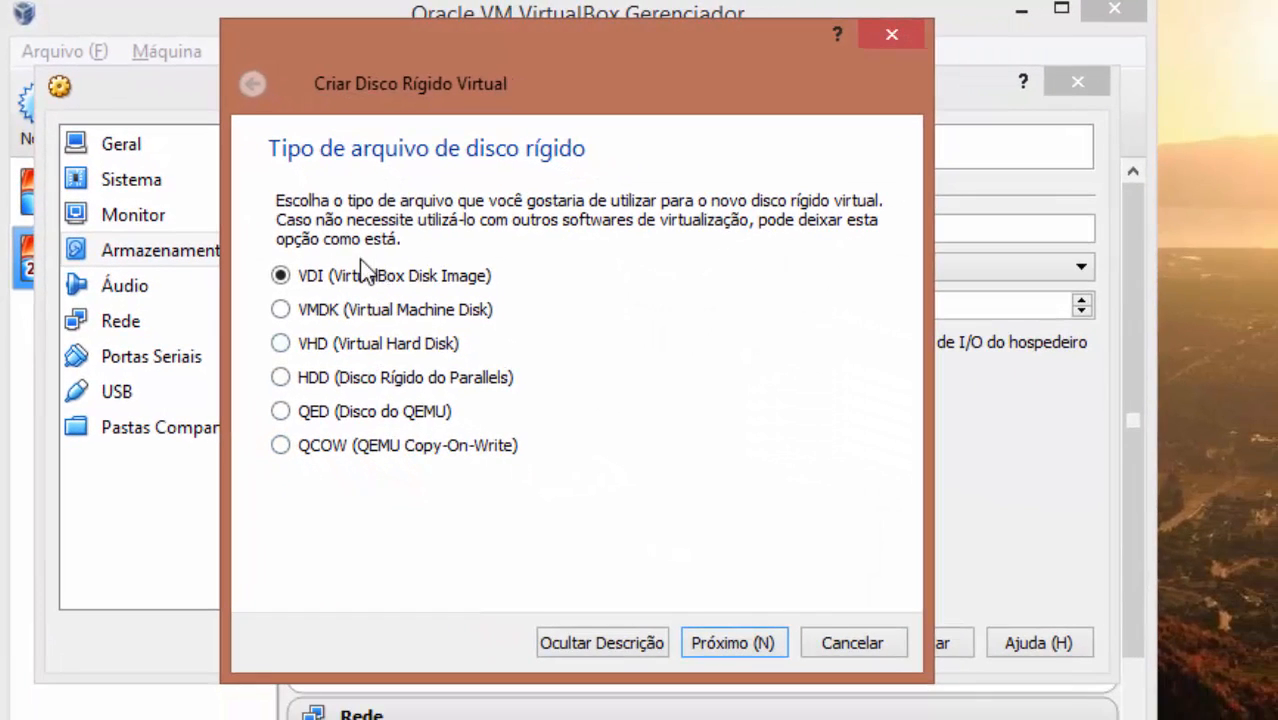
{"action": "left_click", "coordinate": [726, 645]}
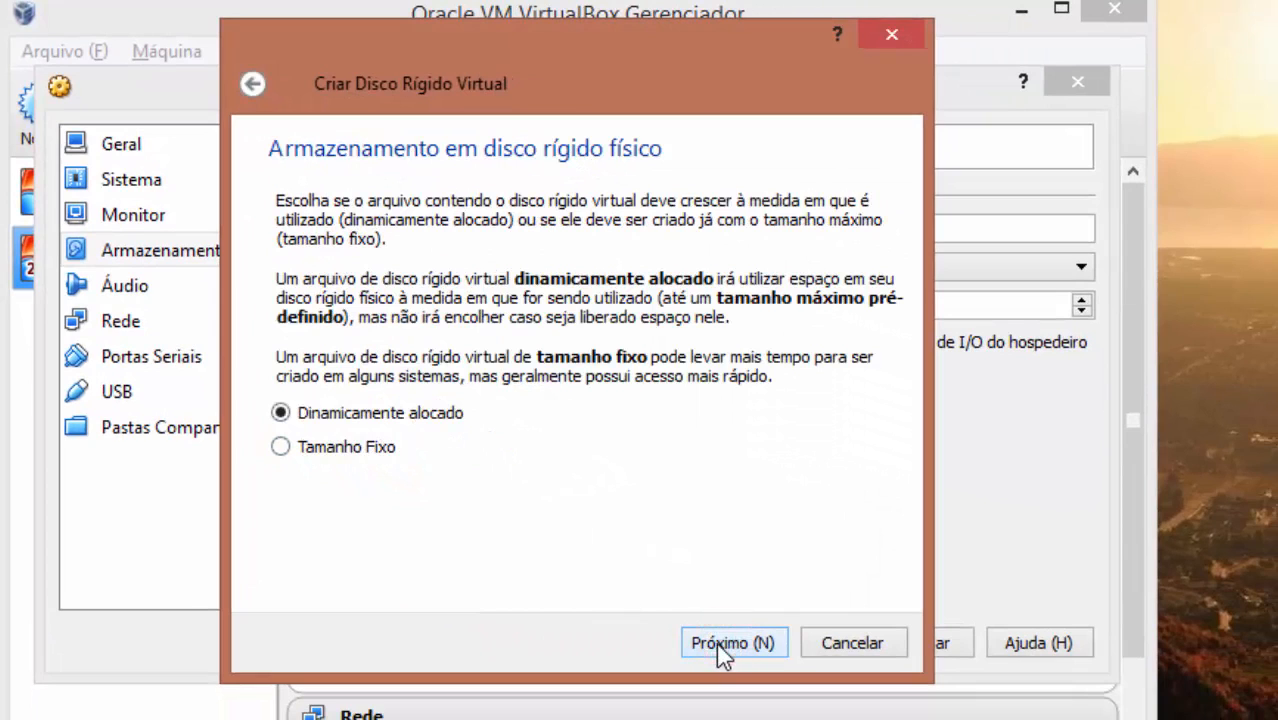
{"action": "left_click", "coordinate": [722, 648]}
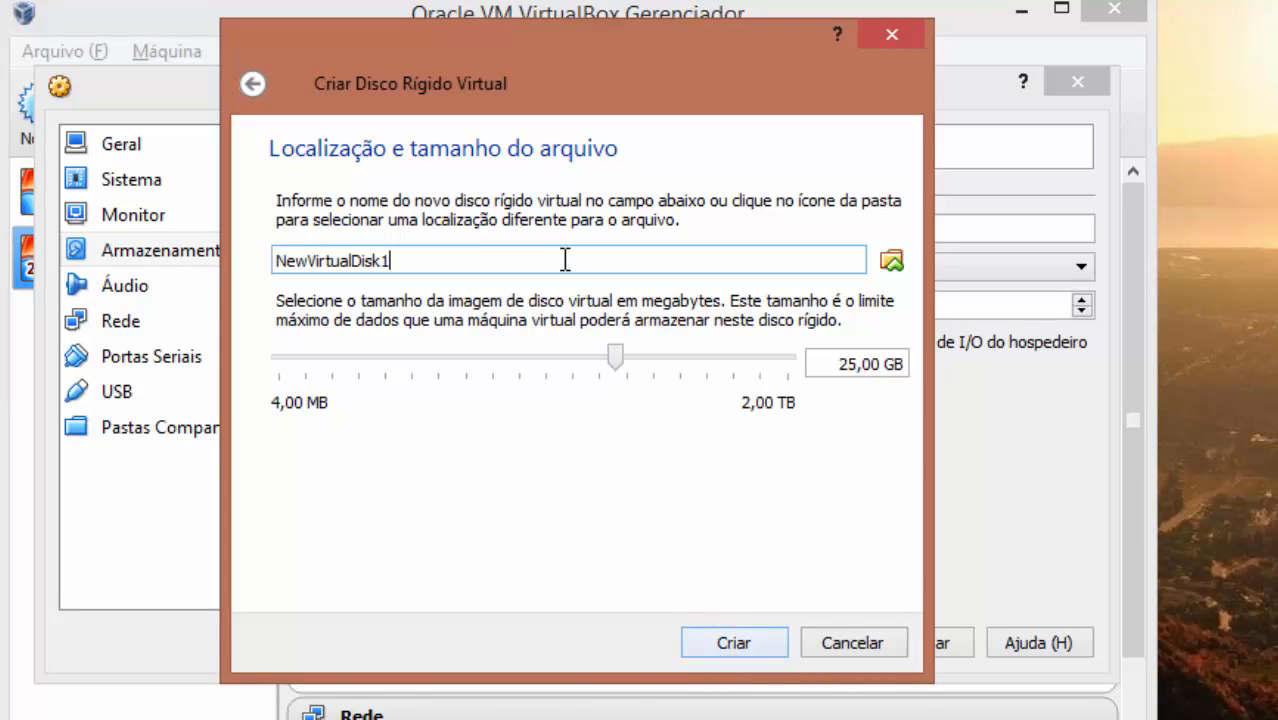
{"action": "double_click", "coordinate": [558, 259]}
{"action": "type", "text": "DISCO2"}
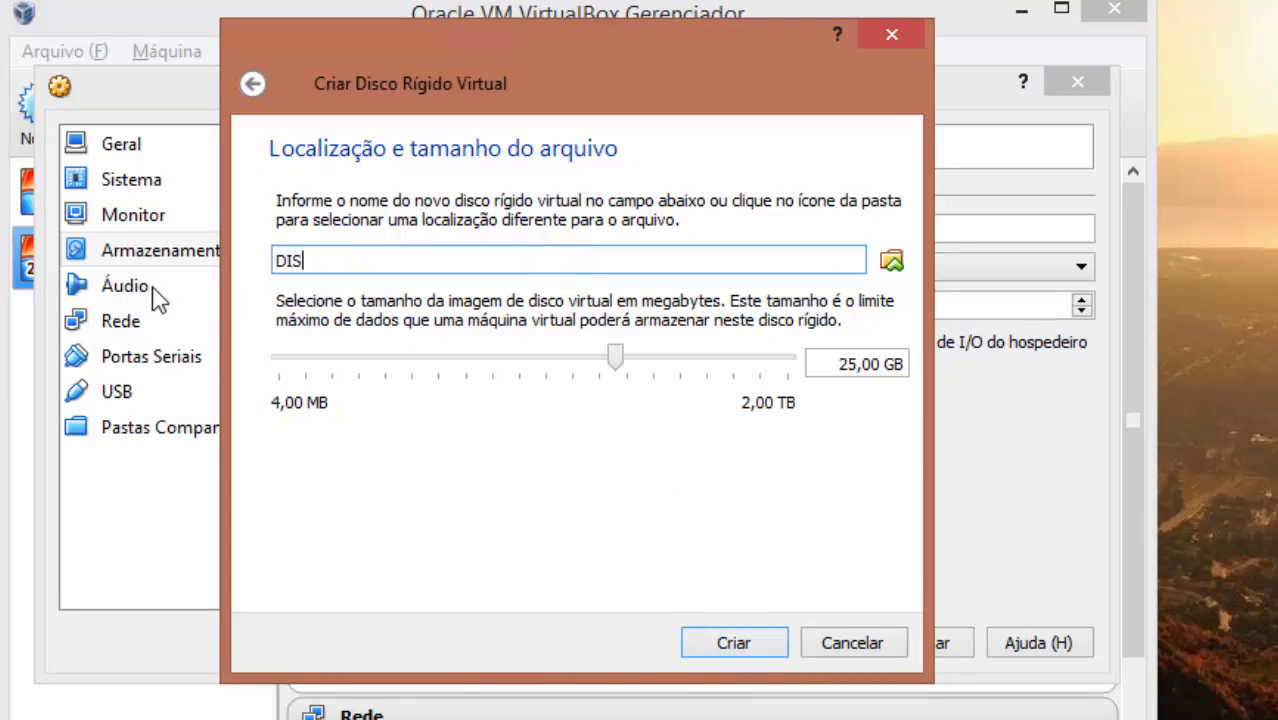
{"action": "triple_click", "coordinate": [856, 365]}
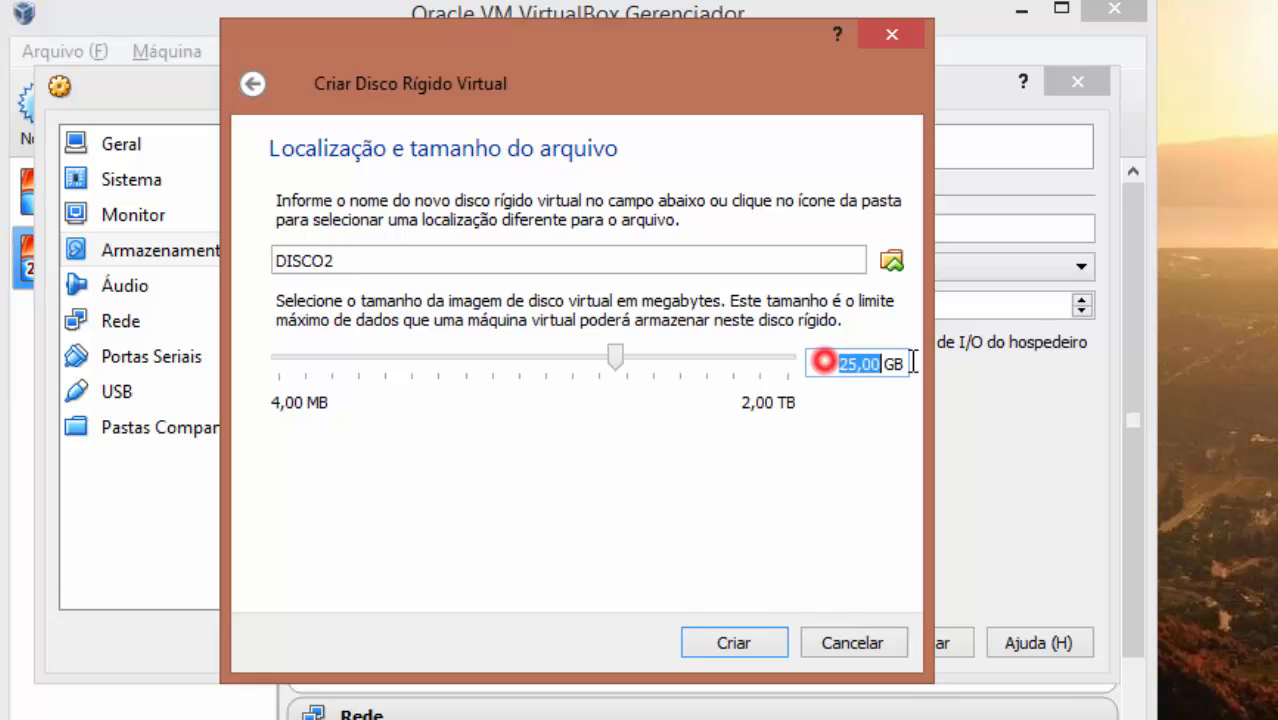
{"action": "key", "text": "BackSpace"}
{"action": "type", "text": "100MB"}
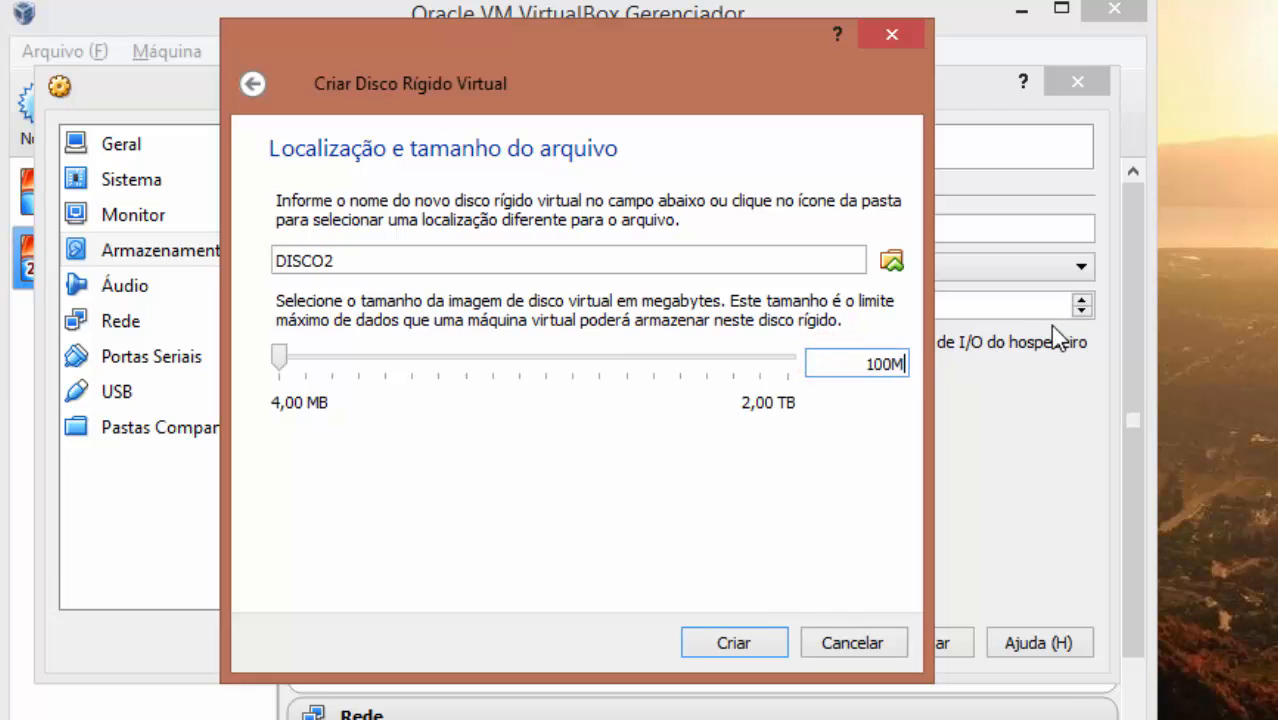
{"action": "left_click", "coordinate": [757, 645]}
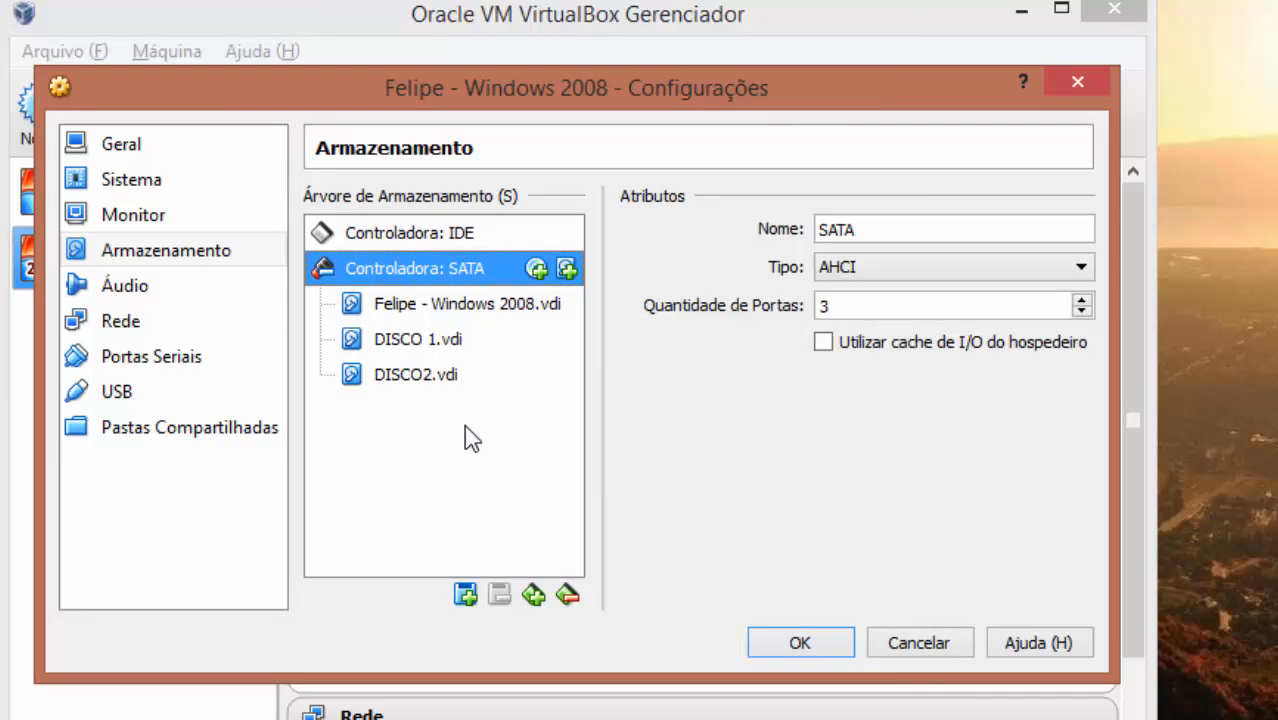
Add a third 100MB dynamic VDI disk named DISCO3 to the SATA controller
{"action": "left_click", "coordinate": [567, 268]}
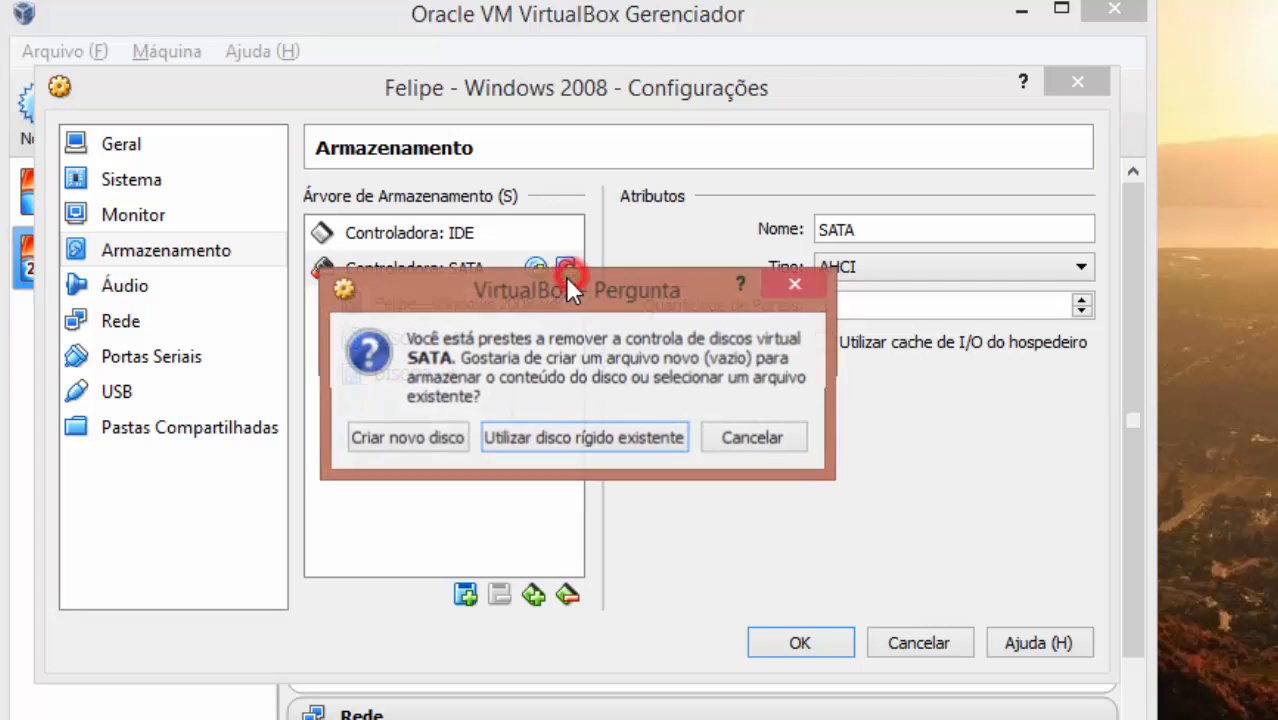
{"action": "left_click", "coordinate": [447, 442]}
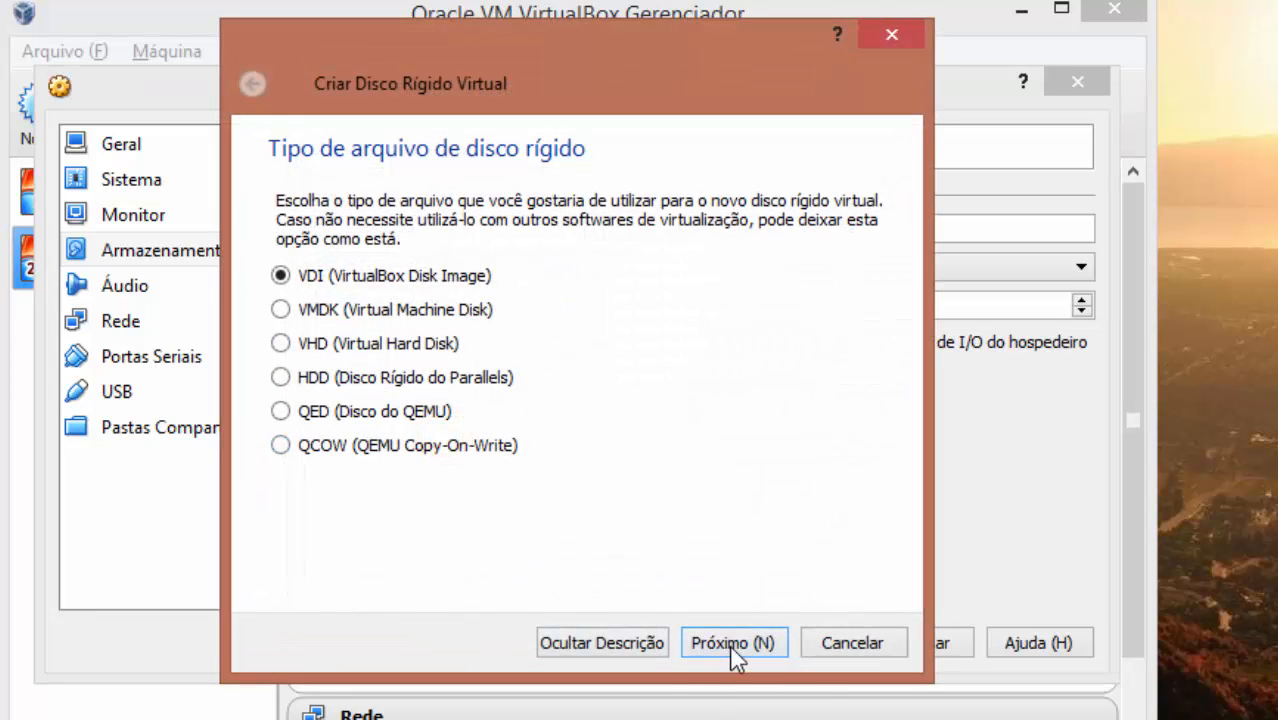
{"action": "left_click", "coordinate": [730, 644]}
{"action": "left_click", "coordinate": [730, 640]}
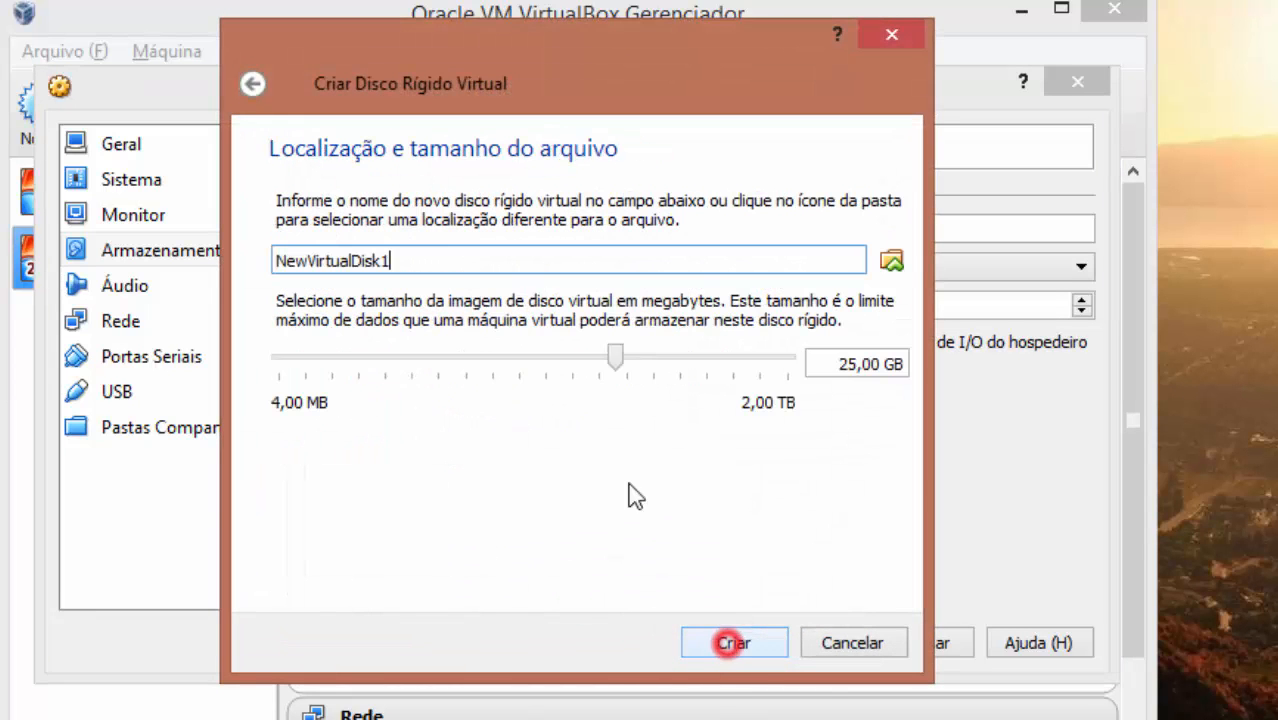
{"action": "double_click", "coordinate": [434, 254]}
{"action": "type", "text": "DISCO3"}
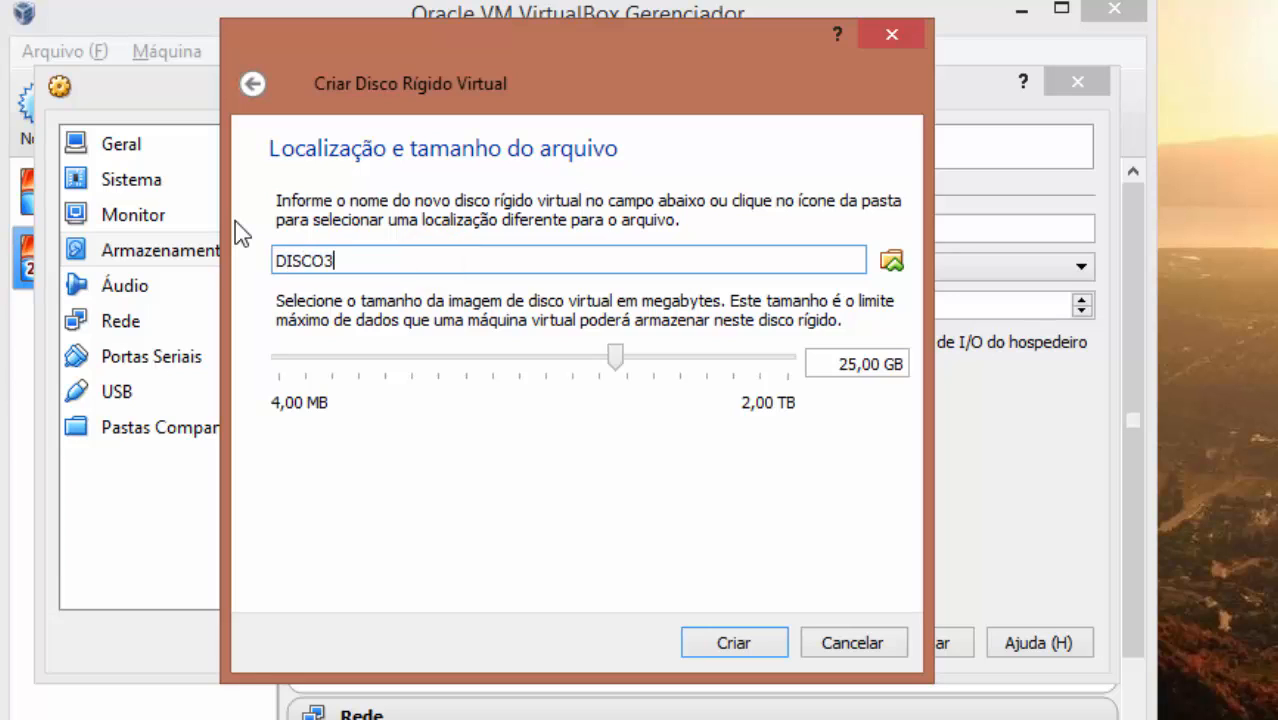
{"action": "key", "text": "Tab"}
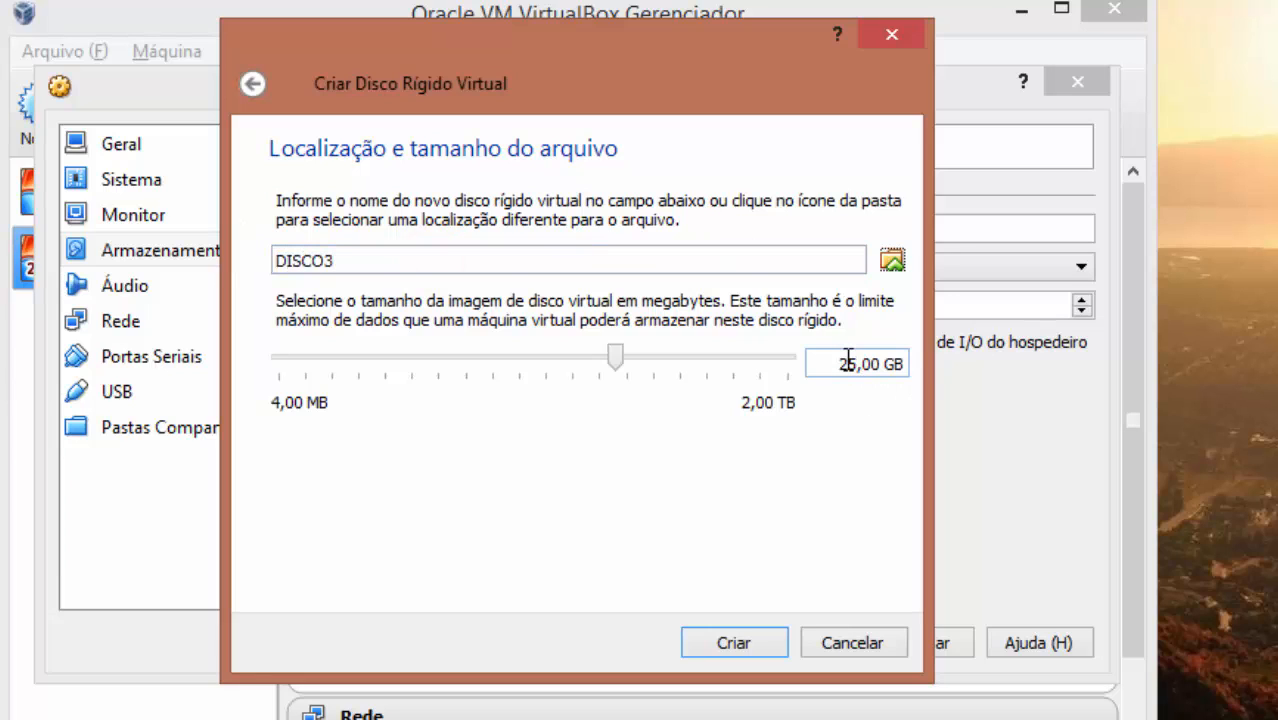
{"action": "left_click_drag", "start_coordinate": [849, 364], "coordinate": [962, 350]}
{"action": "key", "text": "BackSpace"}
{"action": "key", "text": "BackSpace"}
{"action": "type", "text": "100MB"}
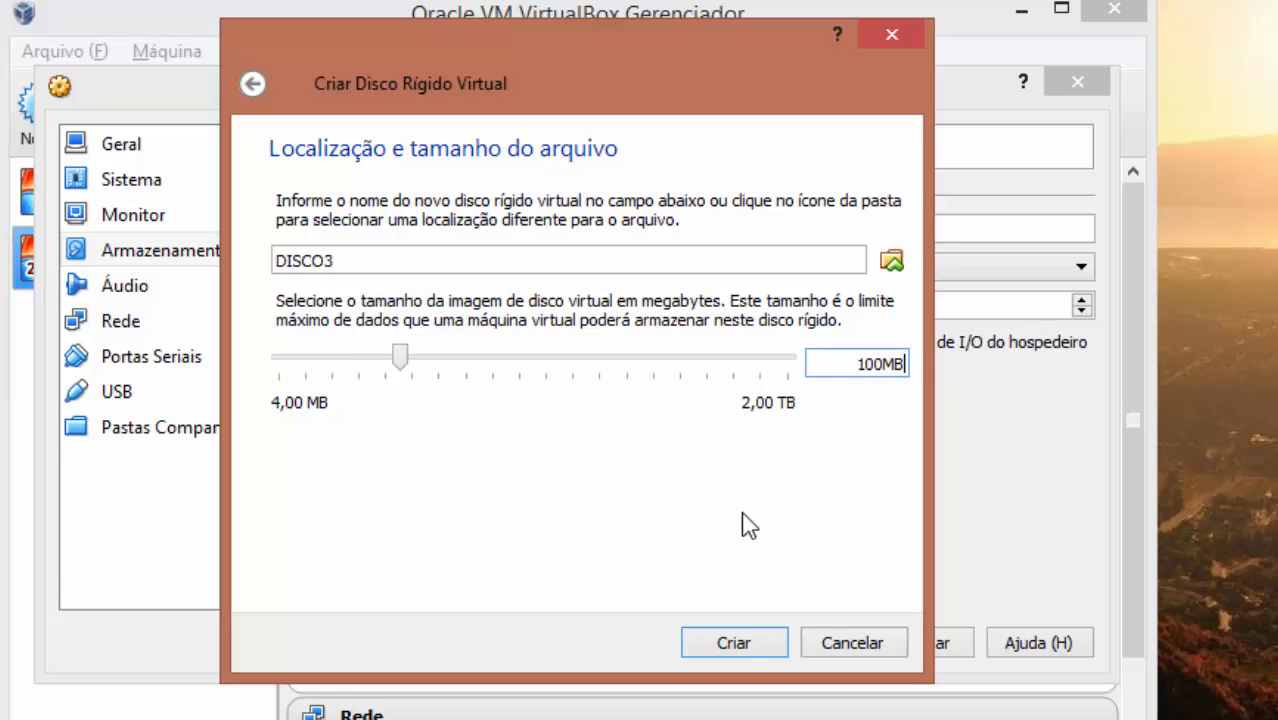
{"action": "left_click", "coordinate": [738, 643]}
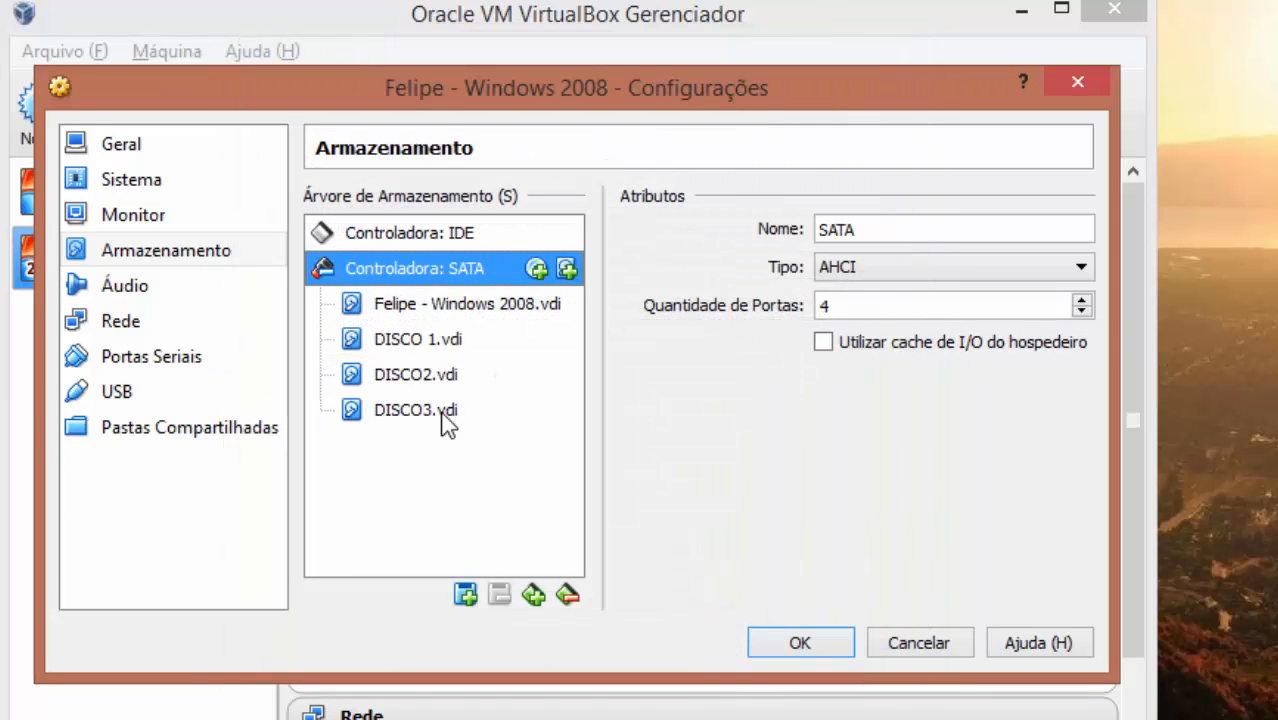
Check the ports of DISCO 1, DISCO2 and DISCO3, then save the storage settings
{"action": "left_click", "coordinate": [420, 340]}
{"action": "left_click", "coordinate": [409, 362]}
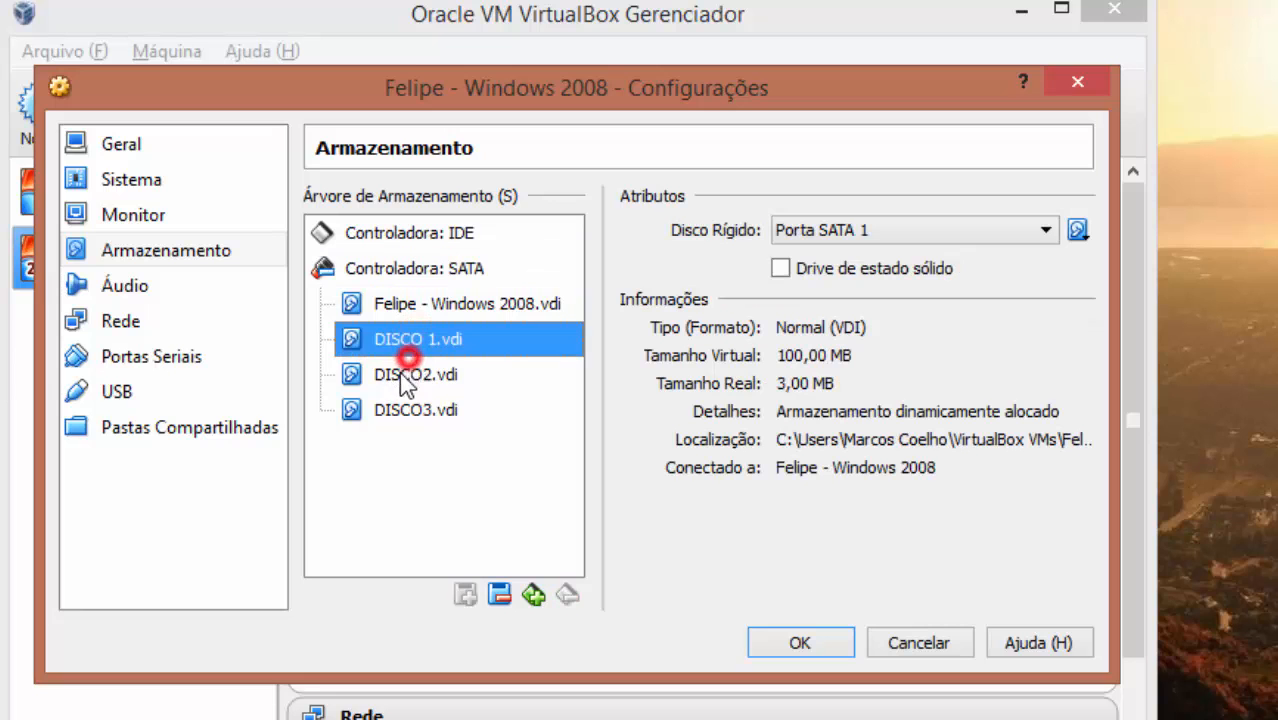
{"action": "left_click", "coordinate": [406, 416]}
{"action": "left_click", "coordinate": [792, 645]}
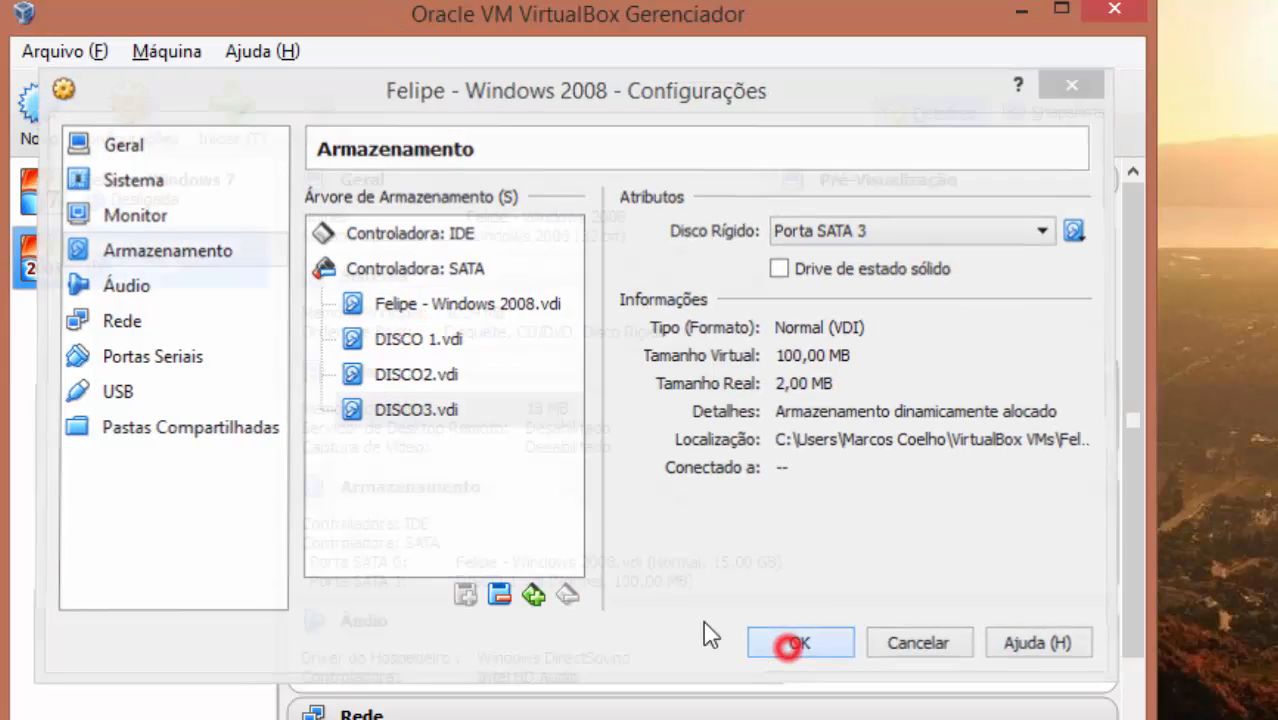
Start the Felipe - Windows 2008 VM and give it focus at the logon screen
{"action": "double_click", "coordinate": [150, 260]}
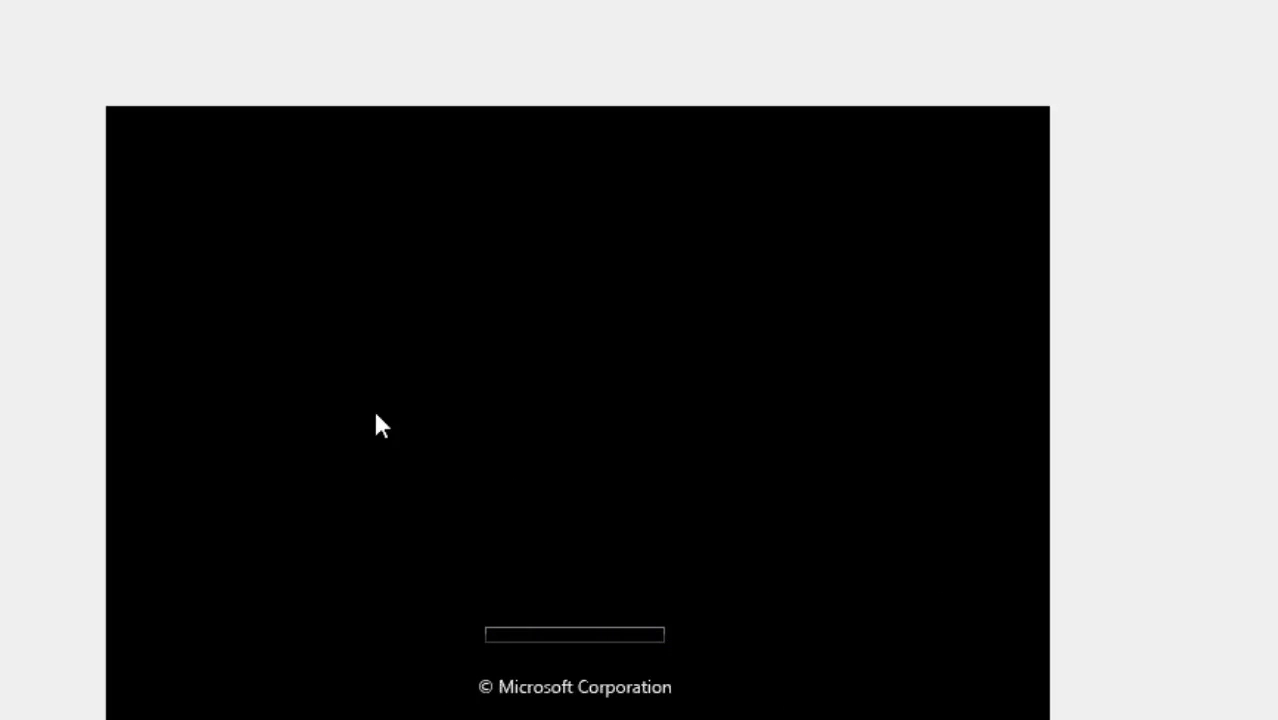
{"action": "left_click", "coordinate": [2, 2]}
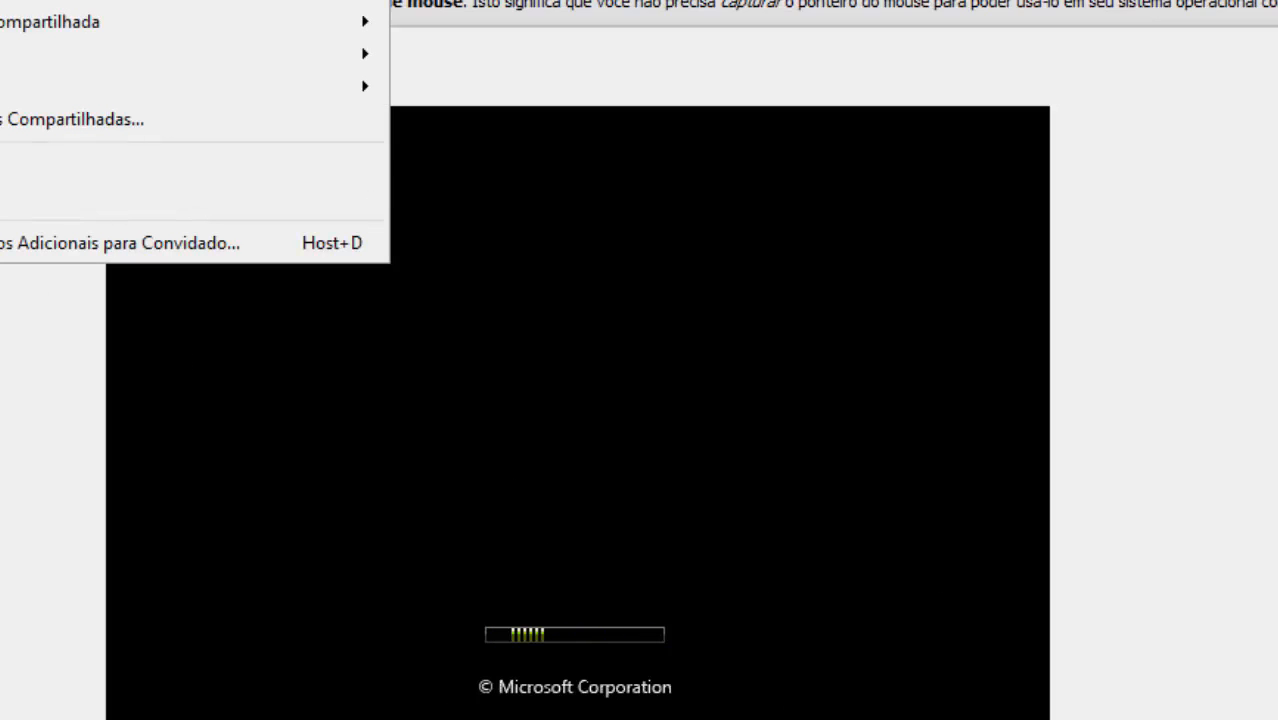
{"action": "left_click", "coordinate": [160, 242]}
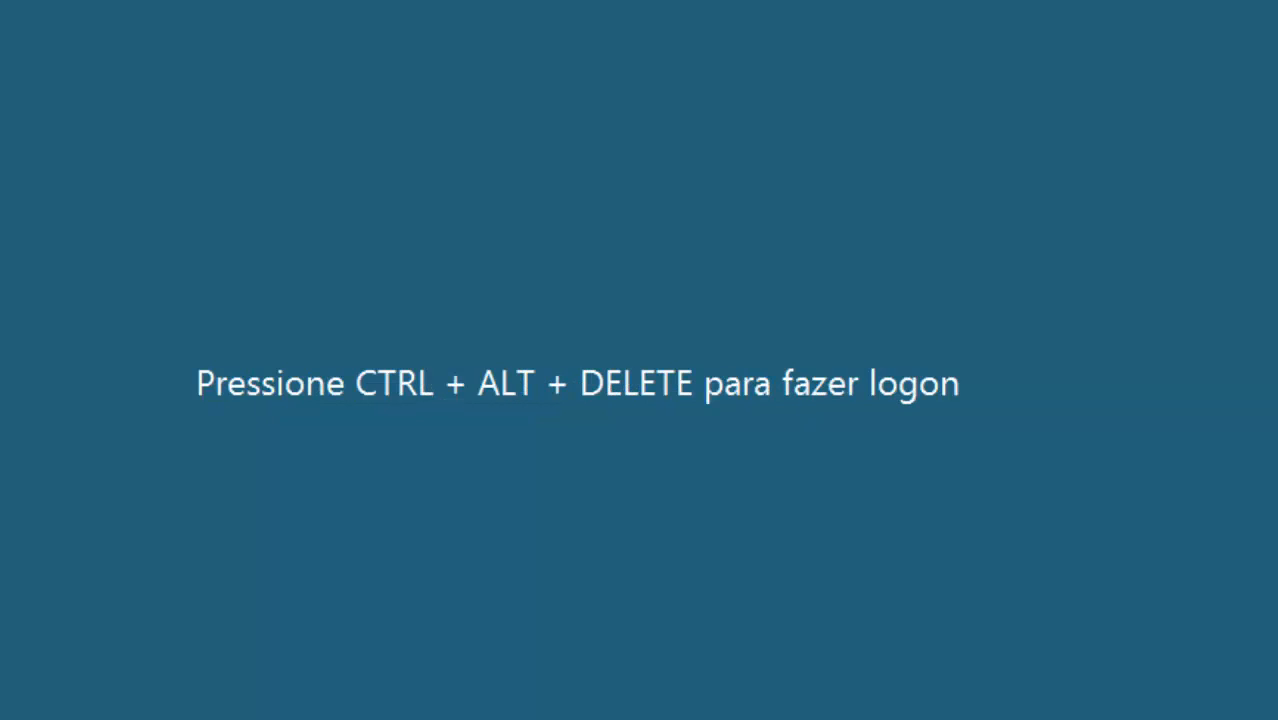
{"action": "left_click", "coordinate": [569, 498]}
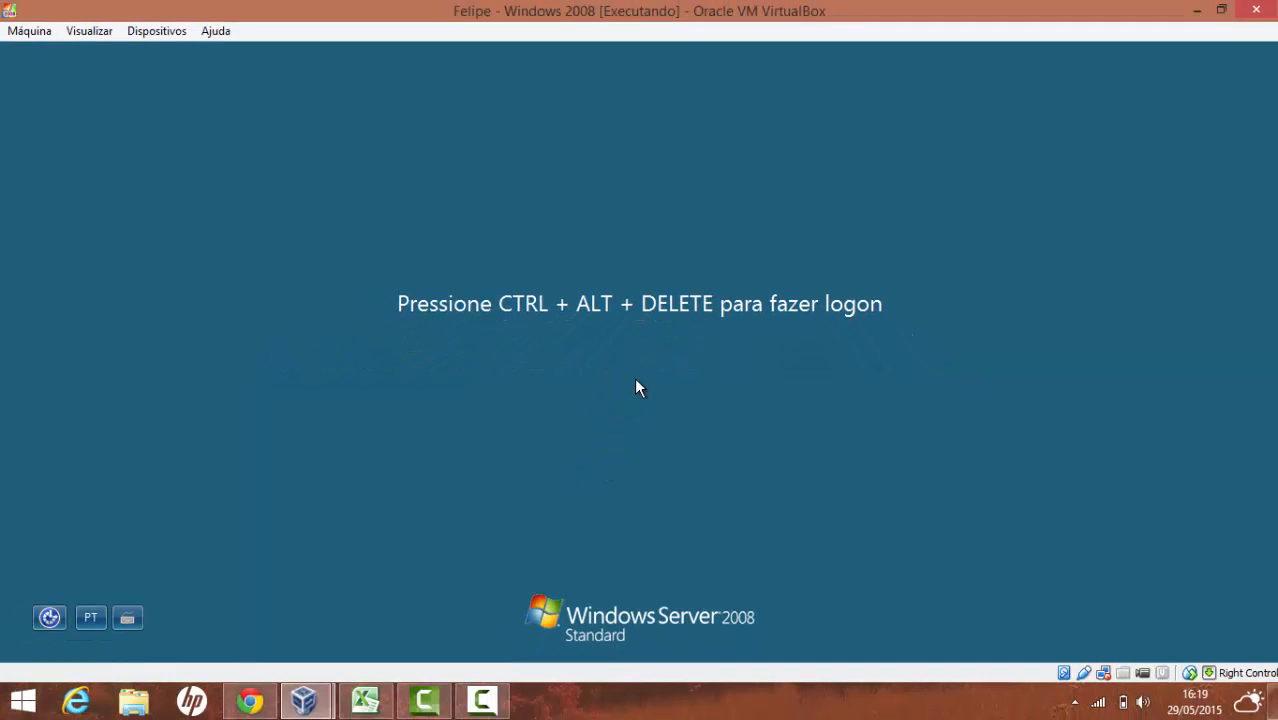
Log on as Administrador via Ctrl+Alt+Del, retyping the password with Caps Lock off
{"action": "key", "text": "ctrl+alt+Delete"}
{"action": "type", "text": "A"}
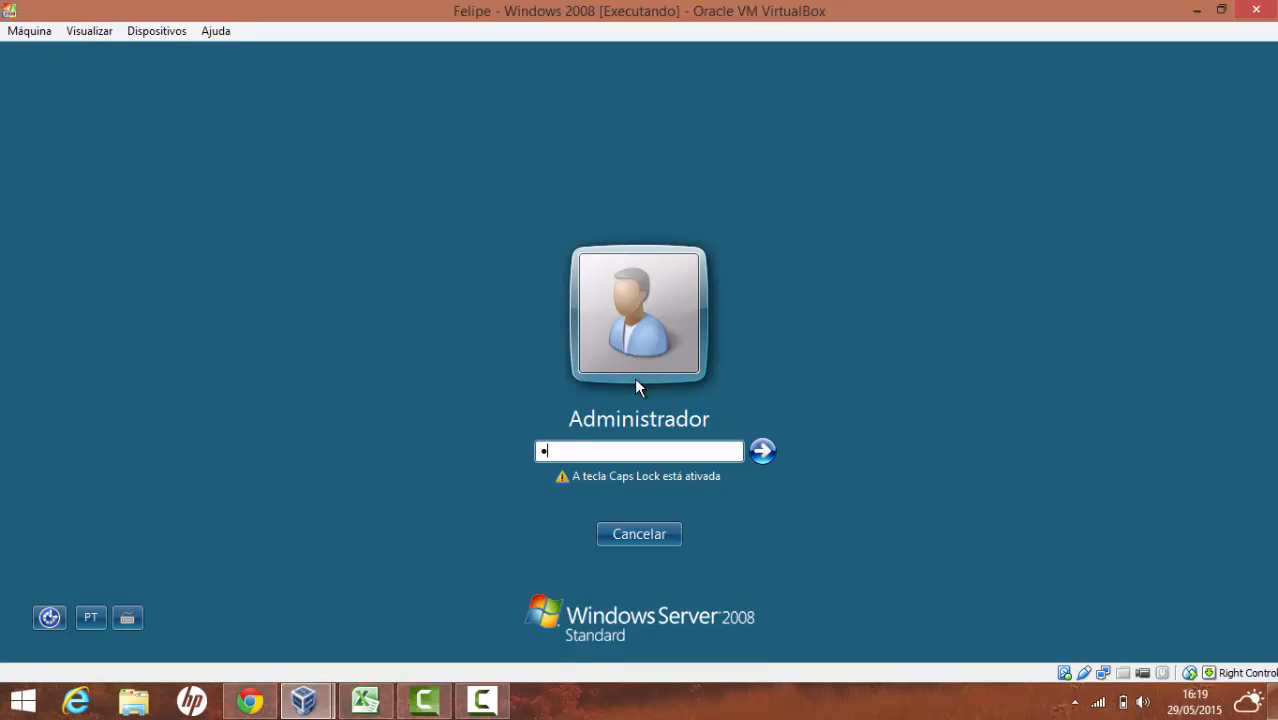
{"action": "type", "text": "dmin123"}
{"action": "key", "text": "BackSpace"}
{"action": "key", "text": "BackSpace"}
{"action": "key", "text": "BackSpace"}
{"action": "key", "text": "BackSpace"}
{"action": "key", "text": "BackSpace"}
{"action": "key", "text": "BackSpace"}
{"action": "key", "text": "BackSpace"}
{"action": "key", "text": "BackSpace"}
{"action": "key", "text": "Caps_Lock"}
{"action": "type", "text": "A"}
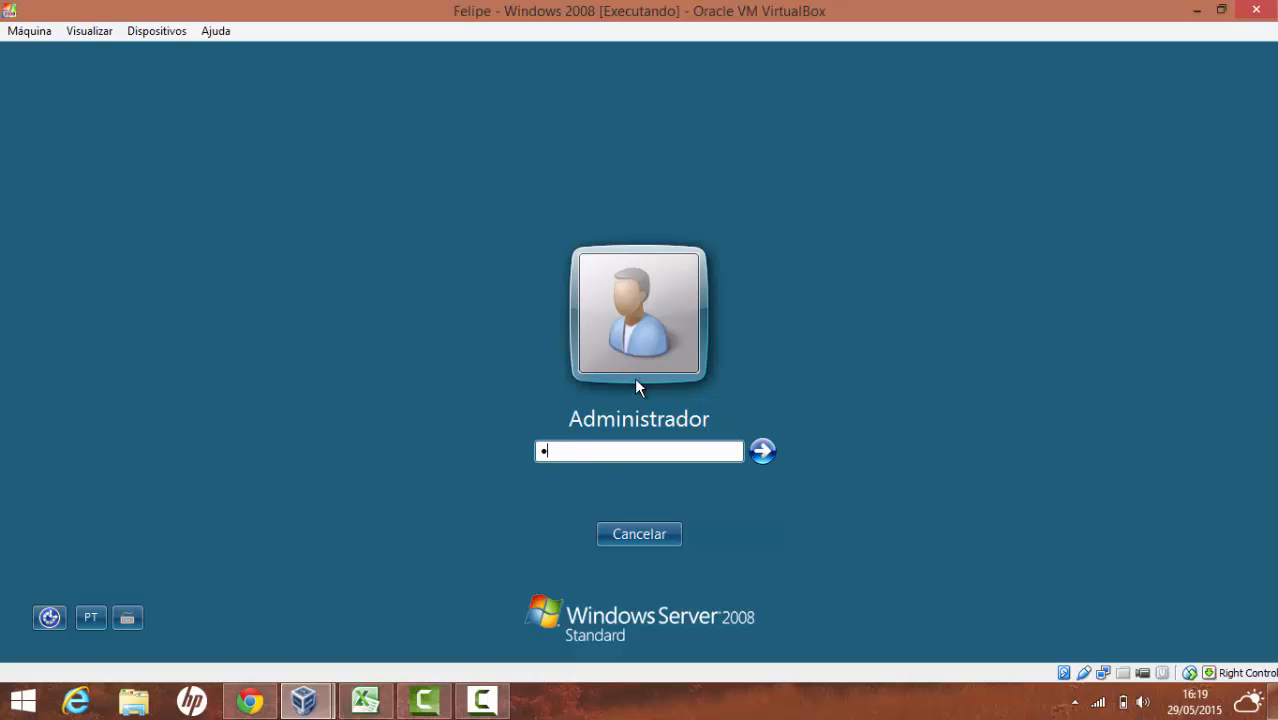
{"action": "type", "text": "dmin123"}
{"action": "key", "text": "Return"}
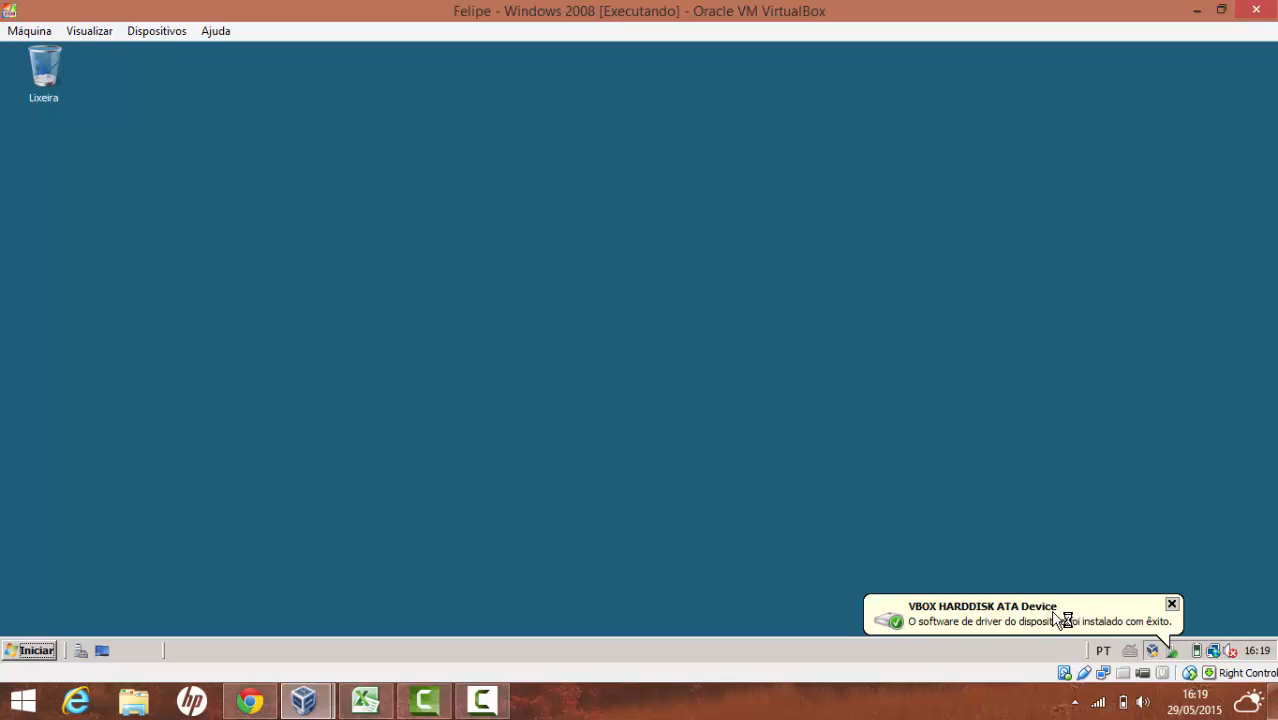
Dismiss the driver balloon, Initial Configuration Tasks and Server Manager windows
{"action": "left_click", "coordinate": [1171, 604]}
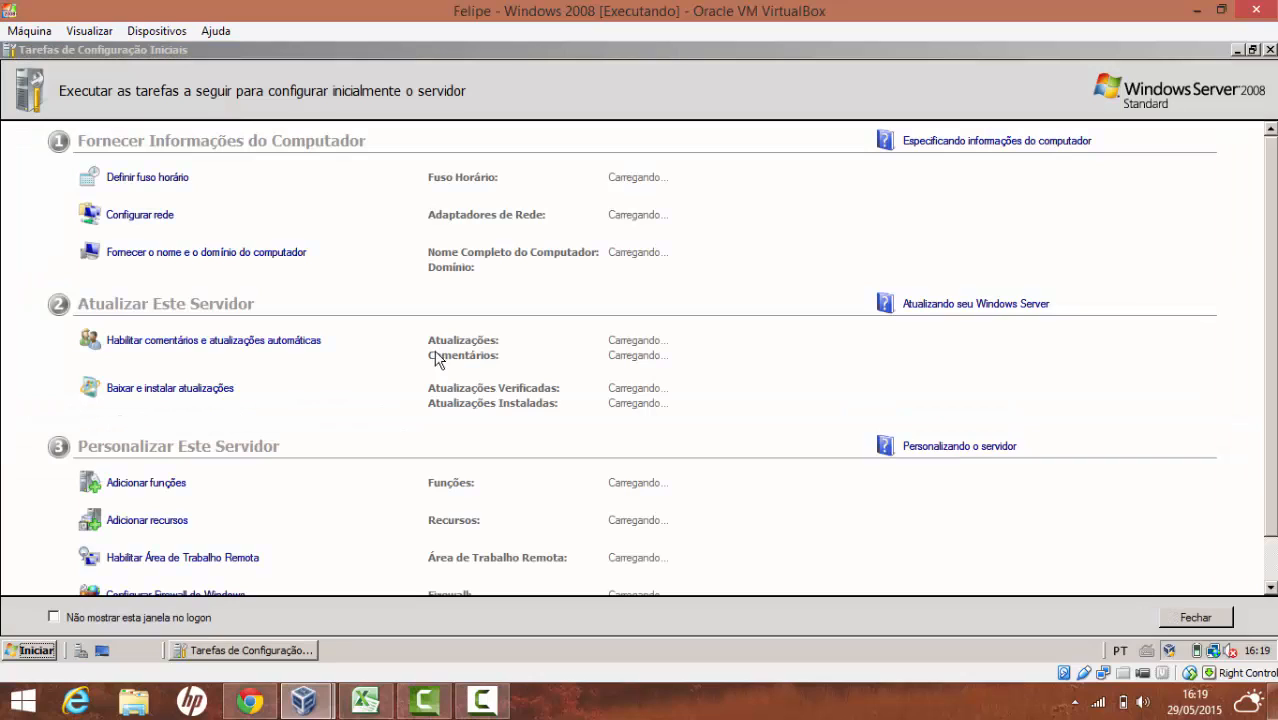
{"action": "left_click", "coordinate": [1270, 50]}
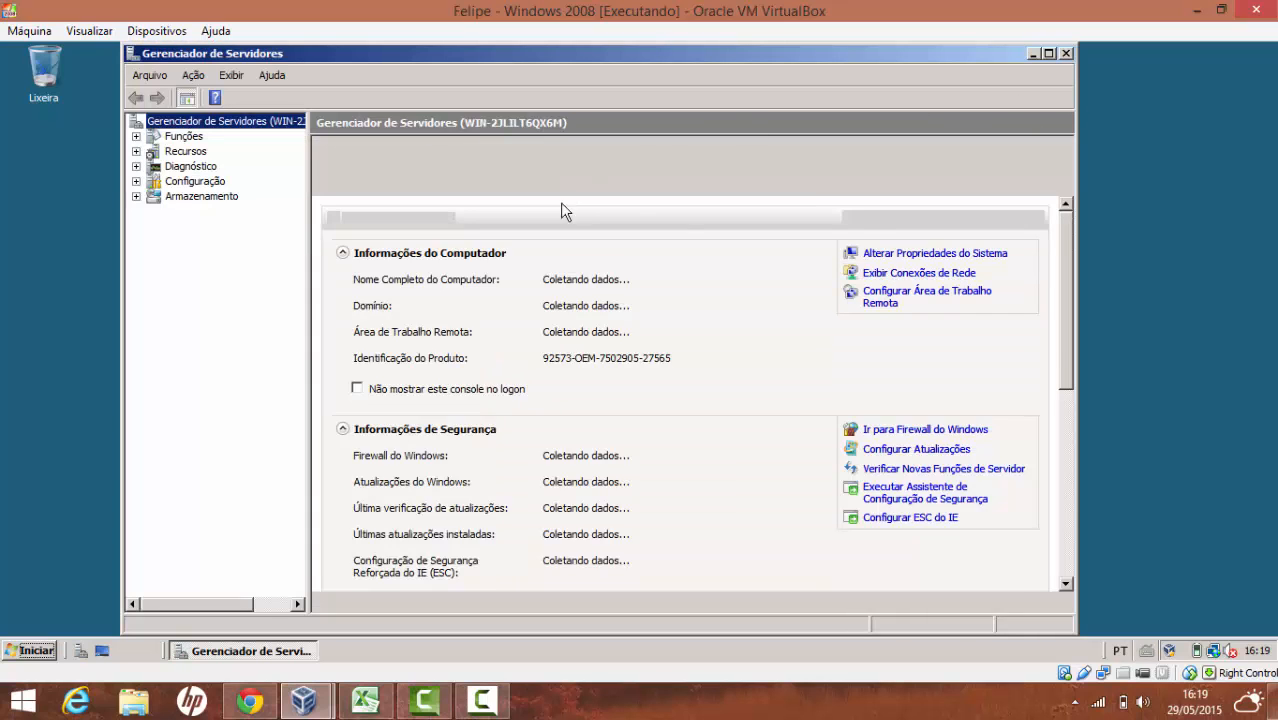
{"action": "left_click", "coordinate": [1066, 54]}
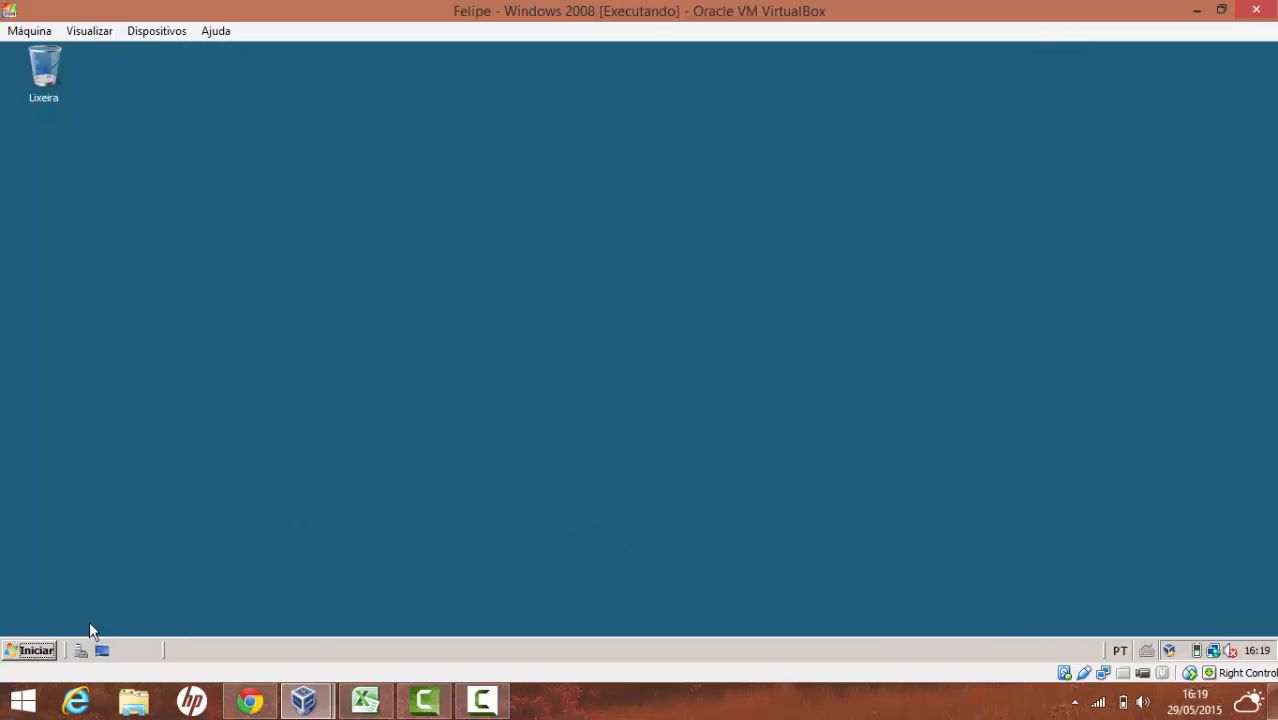
Confirm Computador lists only Disco Local (C:), then close it
{"action": "left_click", "coordinate": [33, 651]}
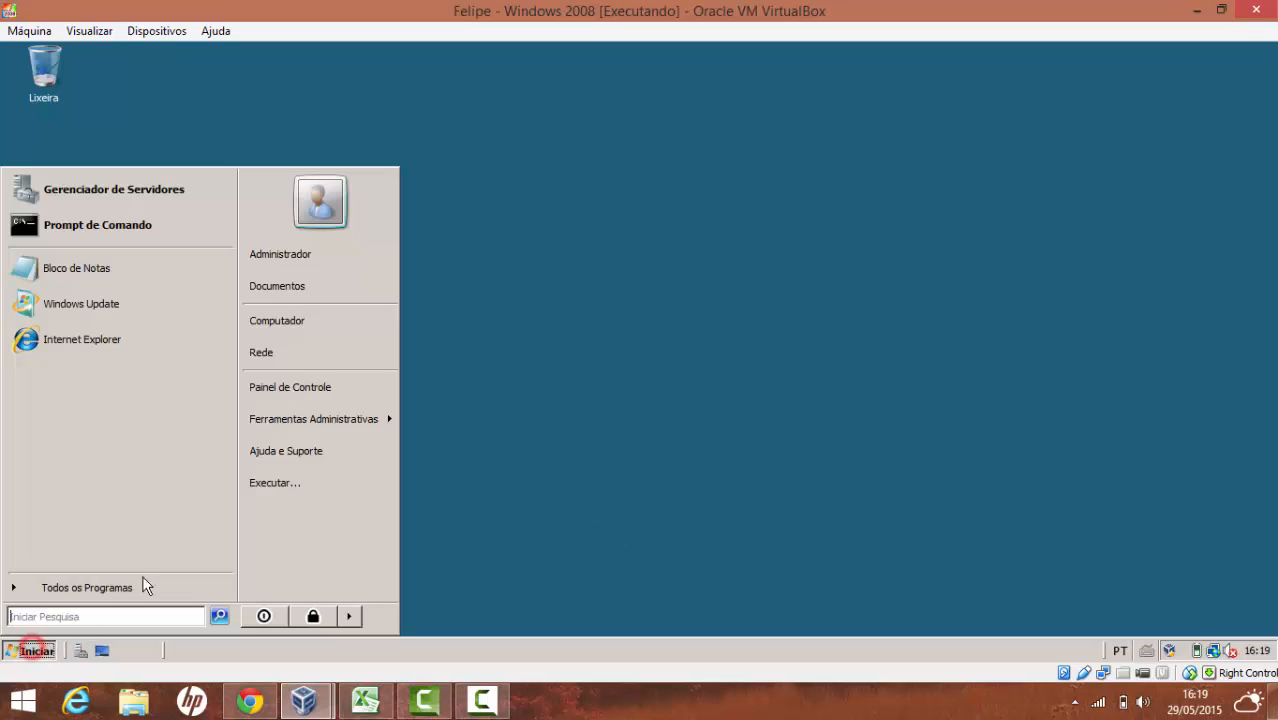
{"action": "left_click", "coordinate": [296, 324]}
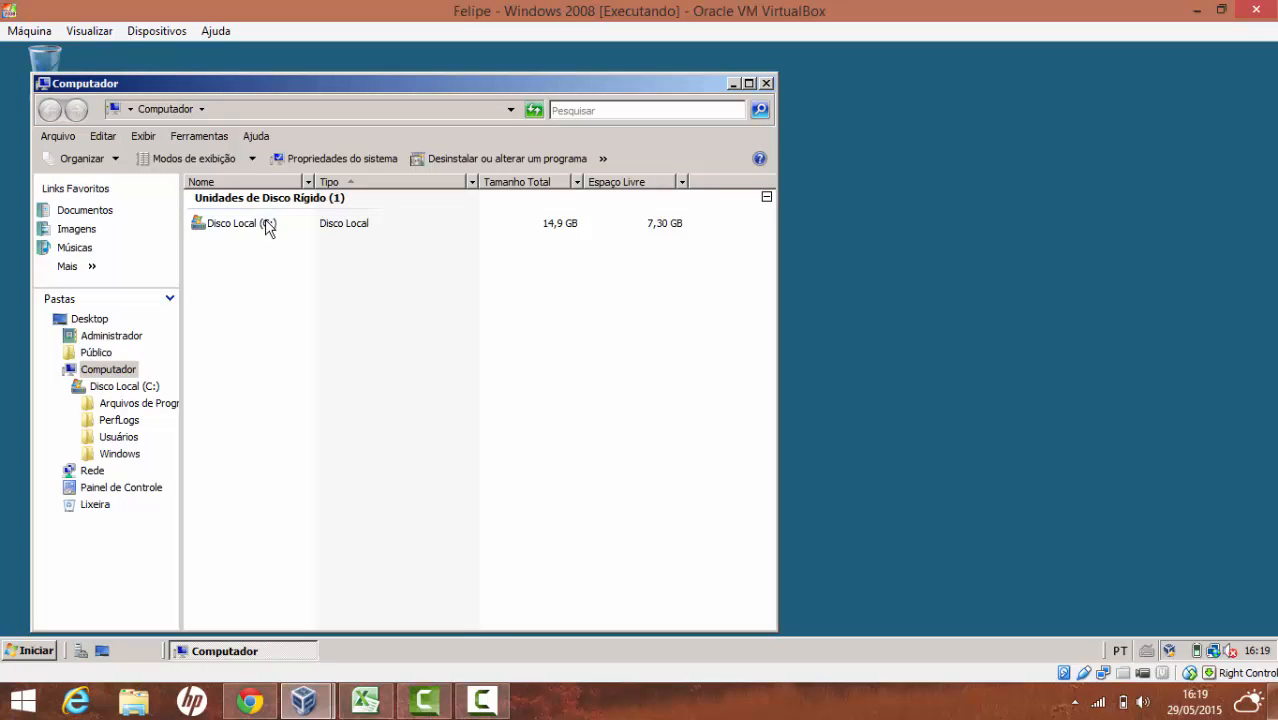
{"action": "left_click", "coordinate": [766, 84]}
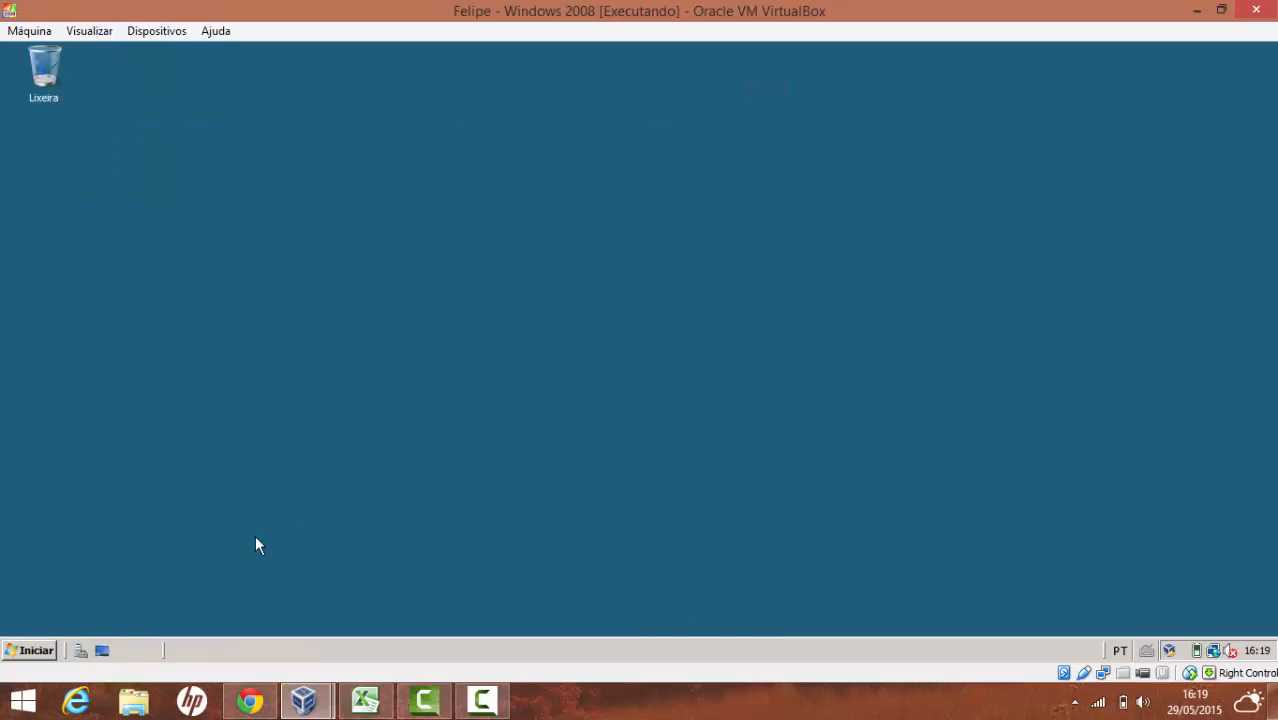
Open Gerenciamento de disco in Gerenciador de Servidores and initialize Disco 2 and Disco 3 as MBR
{"action": "left_click", "coordinate": [30, 652]}
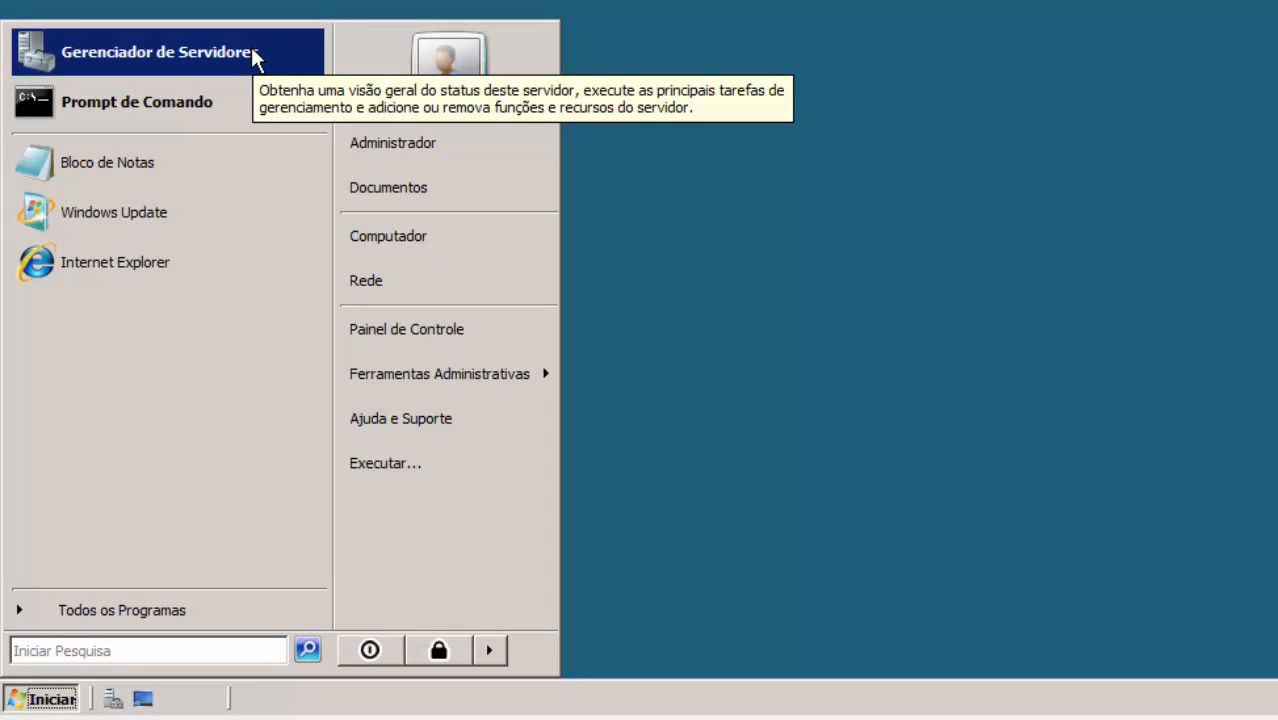
{"action": "left_click", "coordinate": [252, 54]}
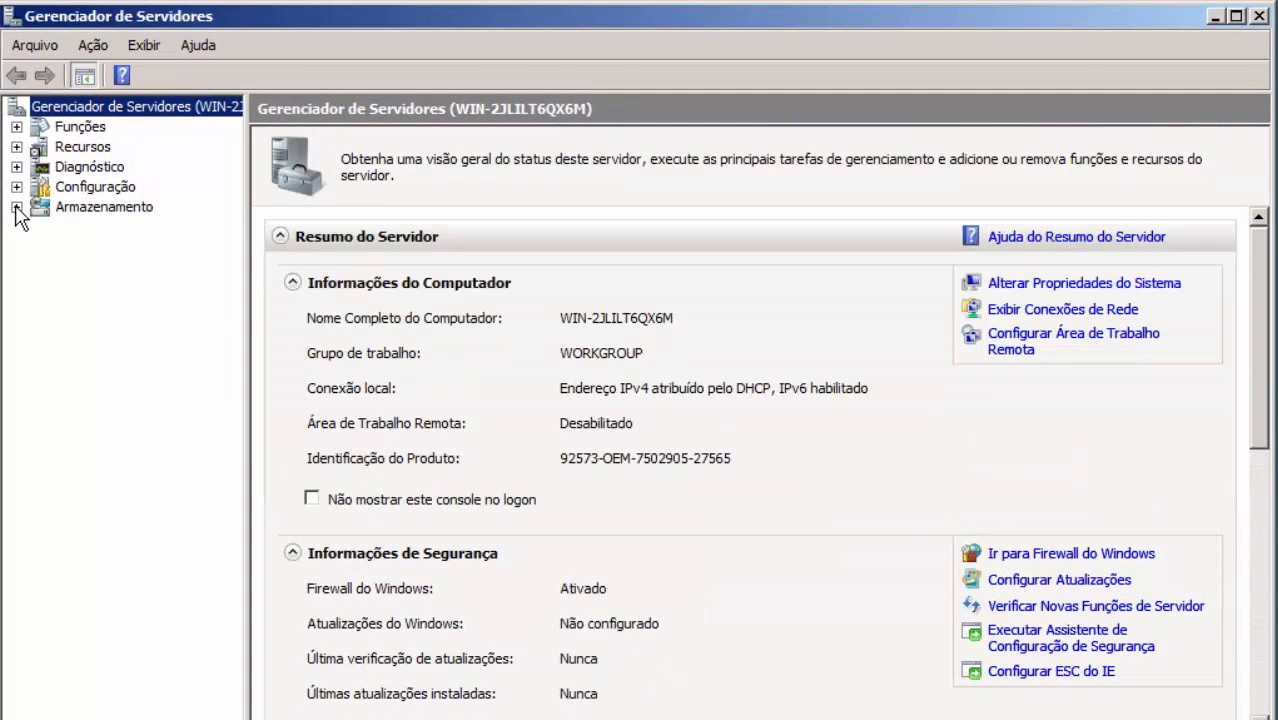
{"action": "left_click", "coordinate": [16, 207]}
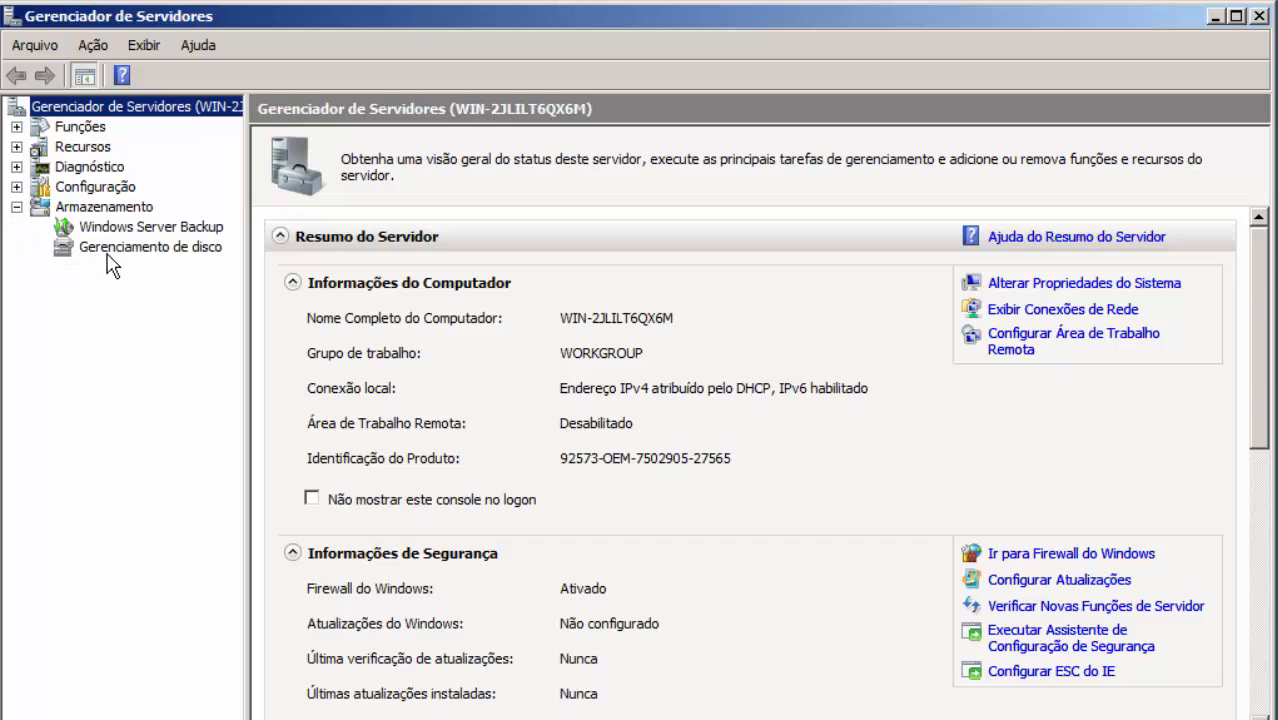
{"action": "left_click", "coordinate": [112, 250]}
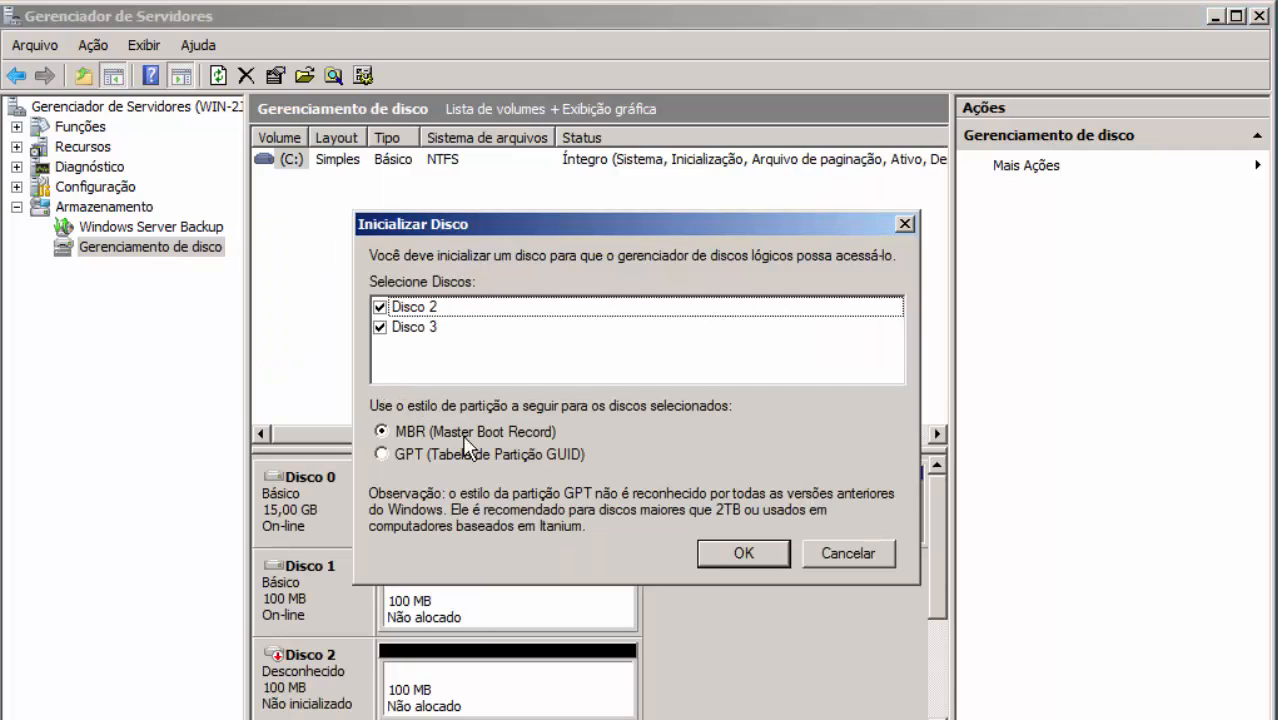
{"action": "left_click", "coordinate": [735, 556]}
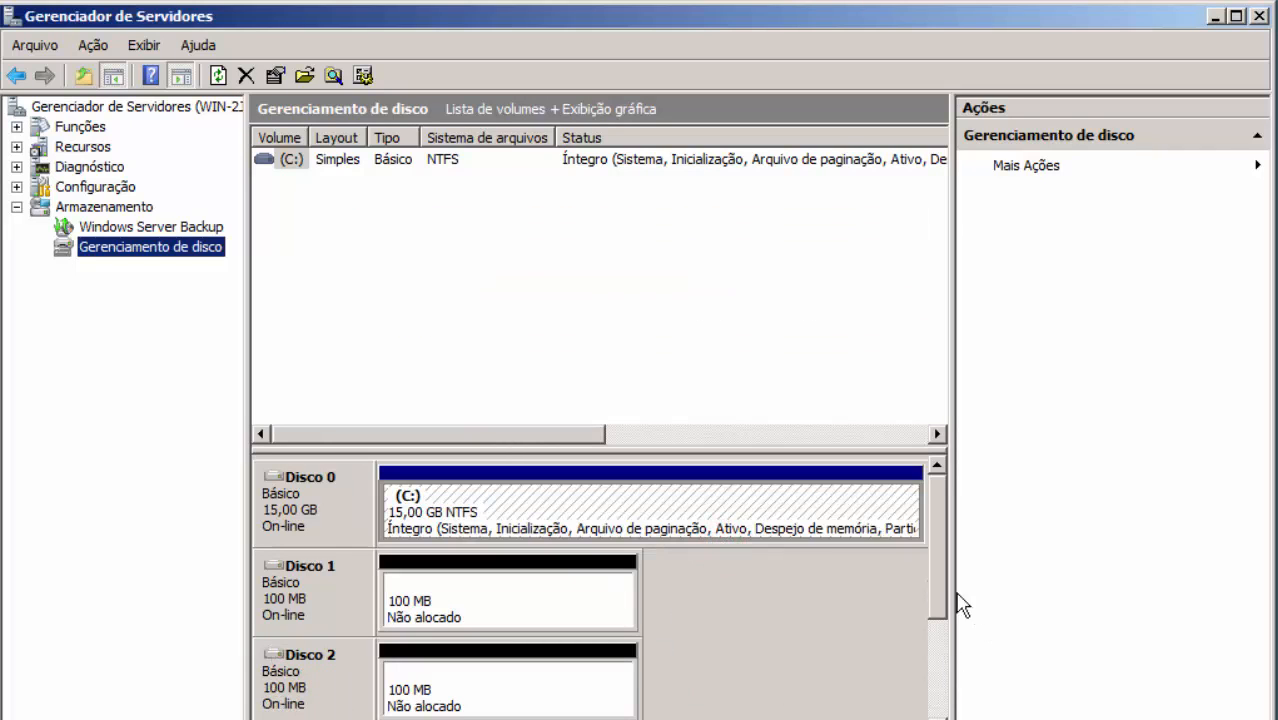
{"action": "left_click_drag", "start_coordinate": [936, 590], "coordinate": [939, 562]}
Start the Novo Volume Simples wizard on Disco 1's unallocated space
{"action": "left_click", "coordinate": [819, 526]}
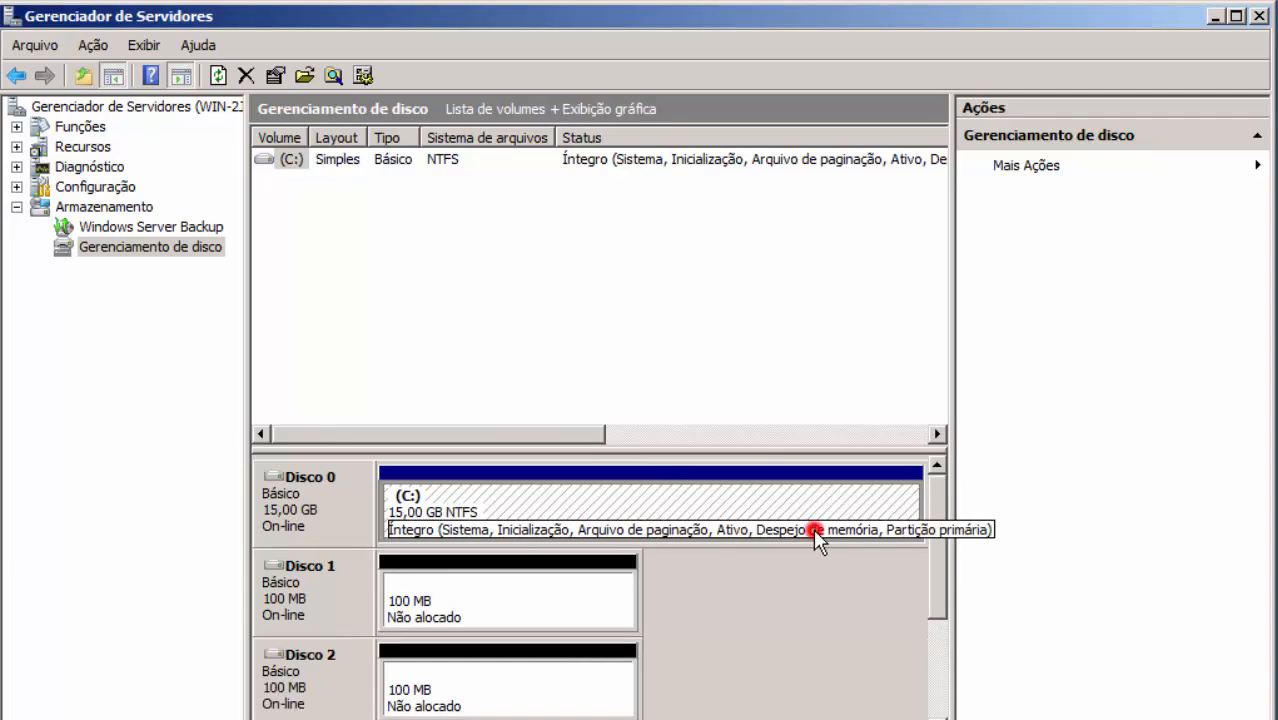
{"action": "left_click", "coordinate": [559, 597]}
{"action": "left_click_drag", "start_coordinate": [933, 514], "coordinate": [939, 602]}
{"action": "right_click", "coordinate": [515, 523]}
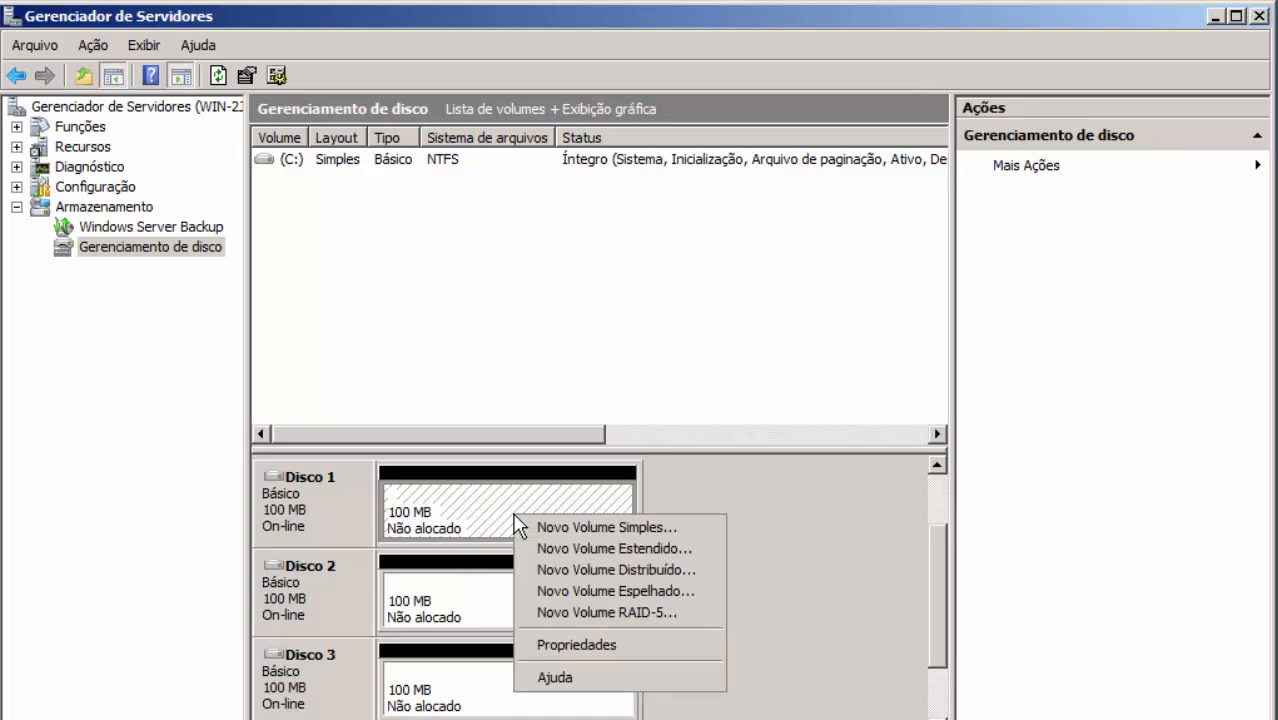
{"action": "right_click", "coordinate": [448, 584]}
{"action": "right_click", "coordinate": [448, 584]}
{"action": "right_click", "coordinate": [414, 679]}
{"action": "right_click", "coordinate": [427, 668]}
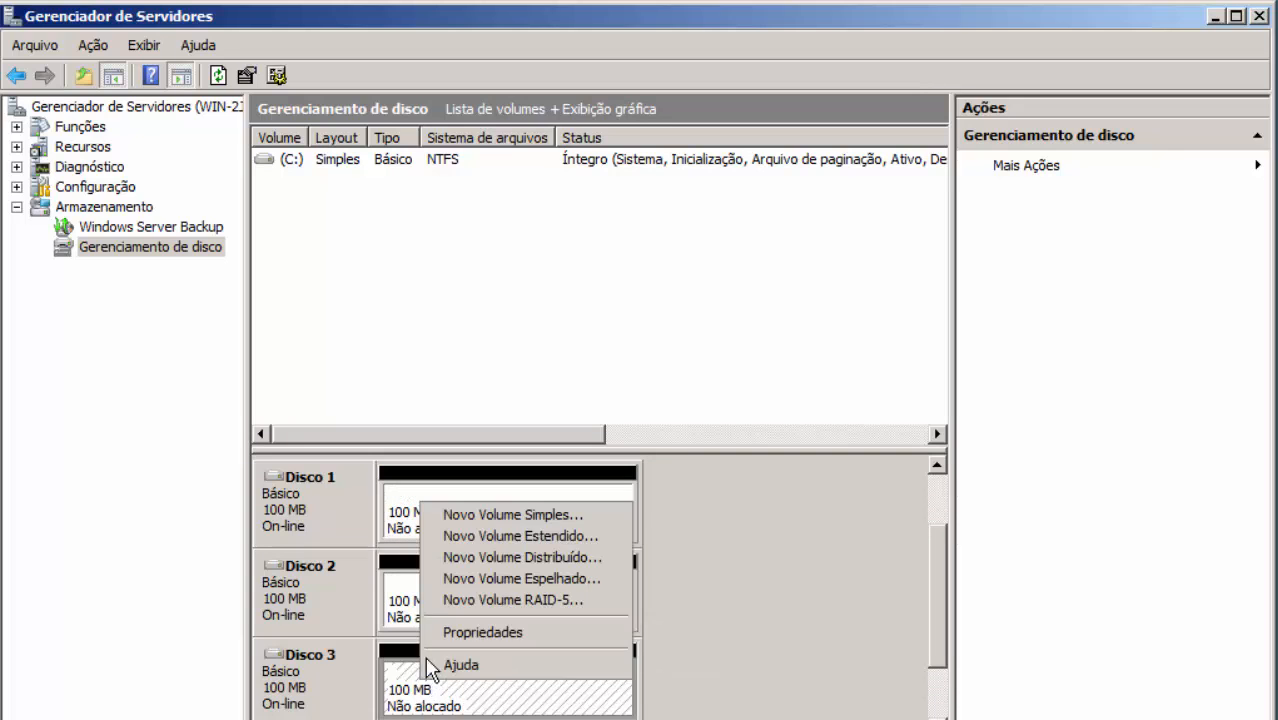
{"action": "right_click", "coordinate": [389, 517]}
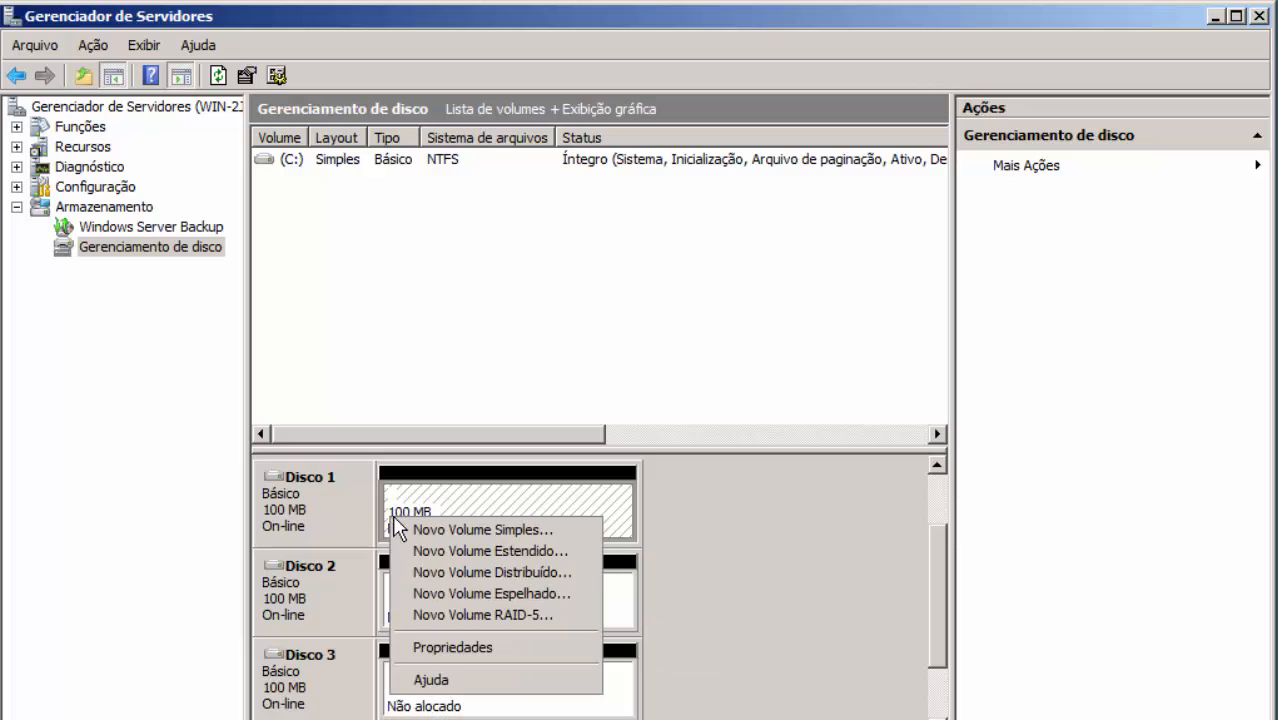
{"action": "left_click", "coordinate": [445, 530]}
Create the 98 MB volume with drive letter A:, choosing Não formatar
{"action": "left_click", "coordinate": [709, 597]}
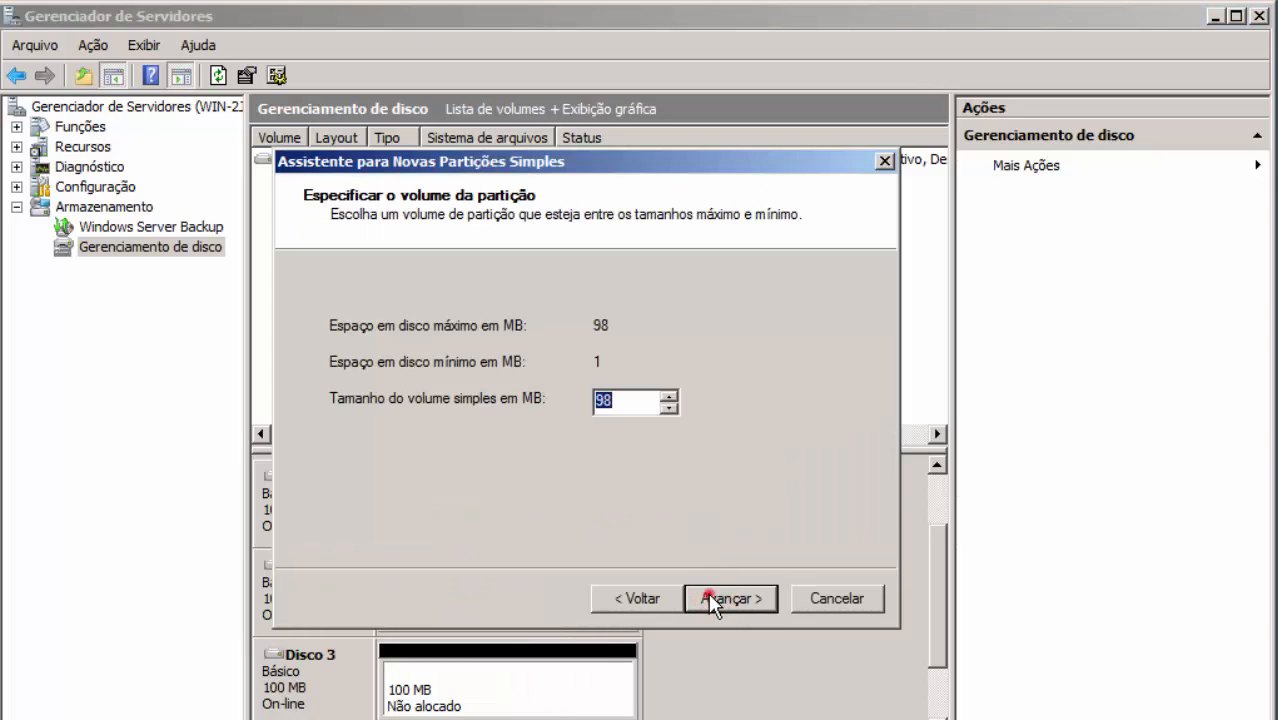
{"action": "left_click", "coordinate": [709, 597]}
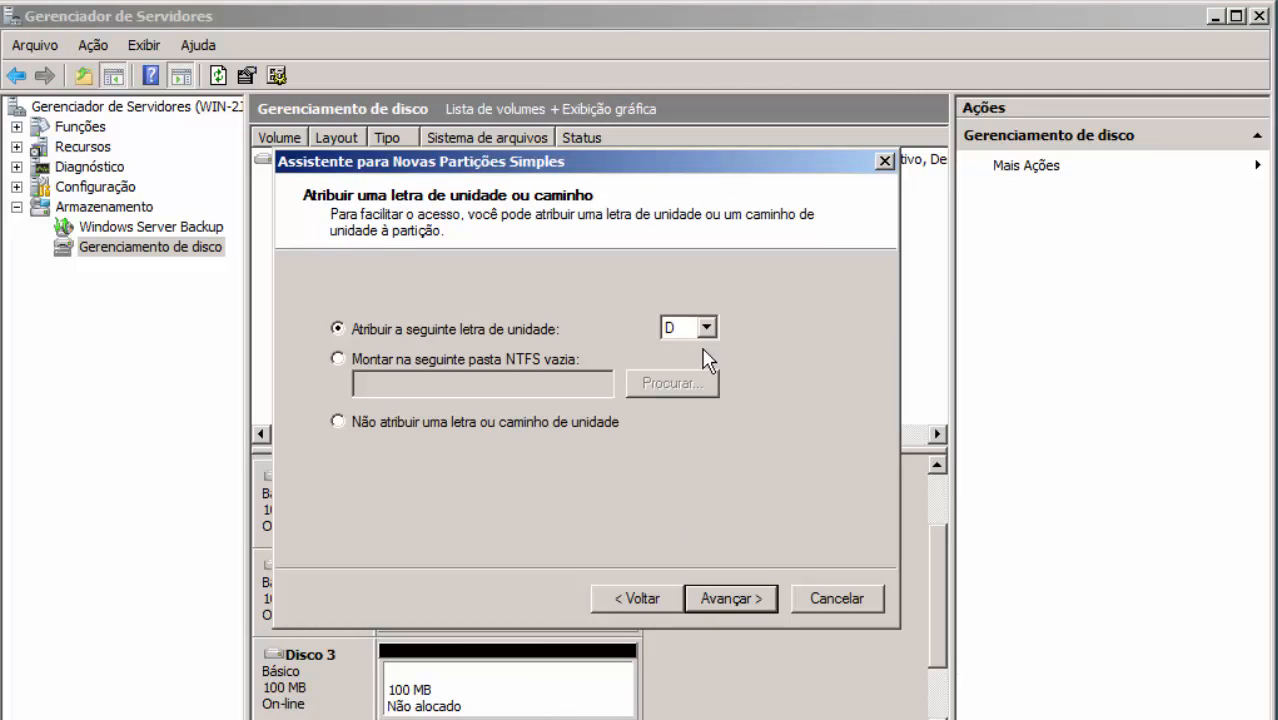
{"action": "left_click", "coordinate": [707, 327]}
{"action": "left_click", "coordinate": [700, 350]}
{"action": "left_click", "coordinate": [733, 598]}
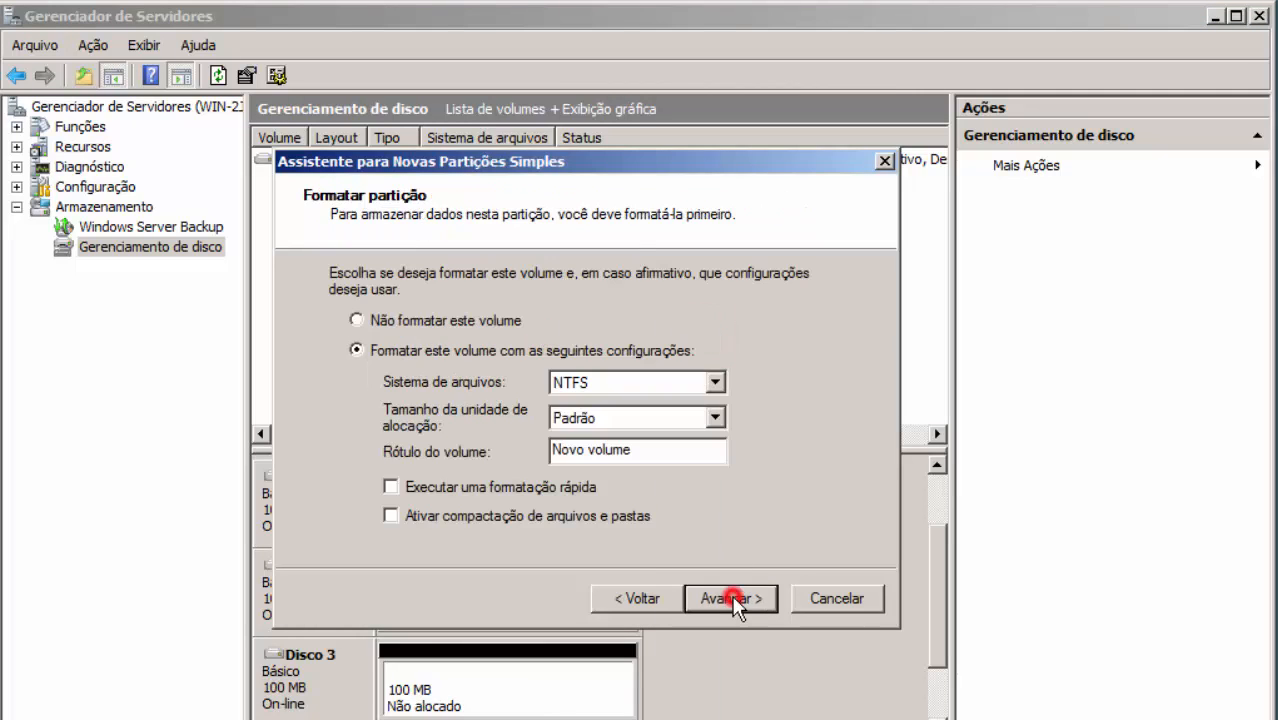
{"action": "left_click", "coordinate": [640, 598]}
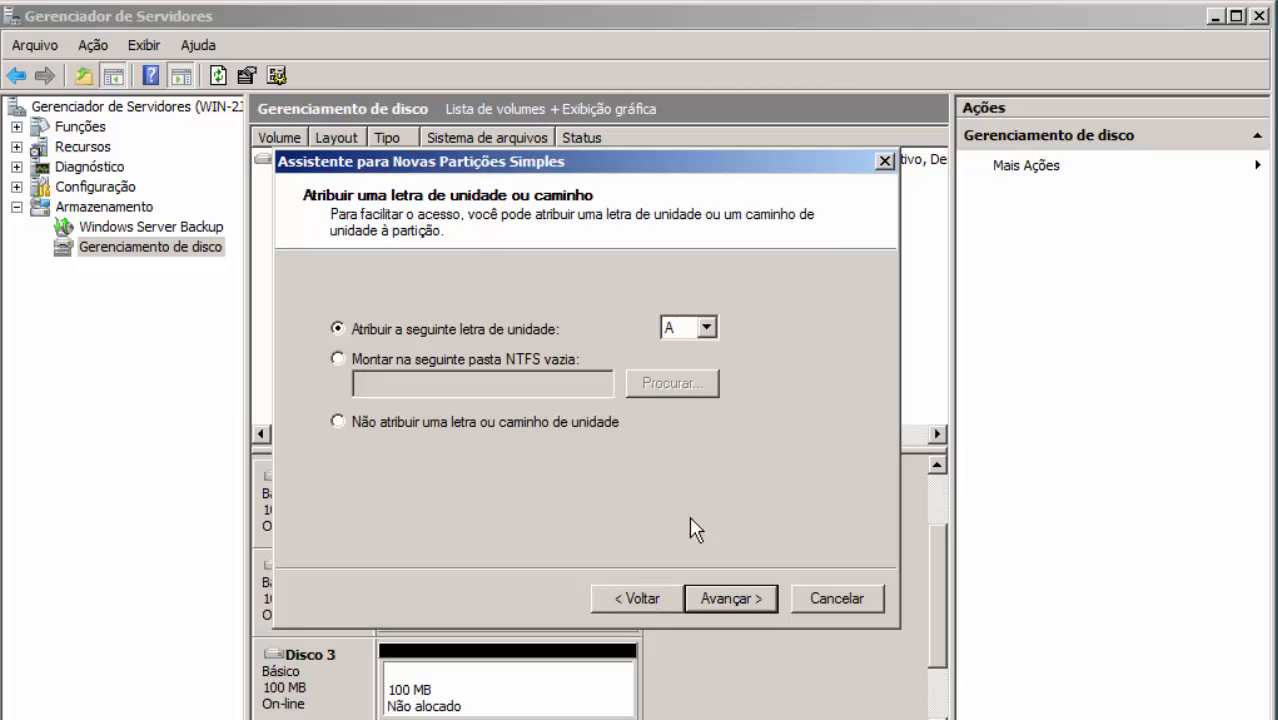
{"action": "left_click", "coordinate": [730, 600]}
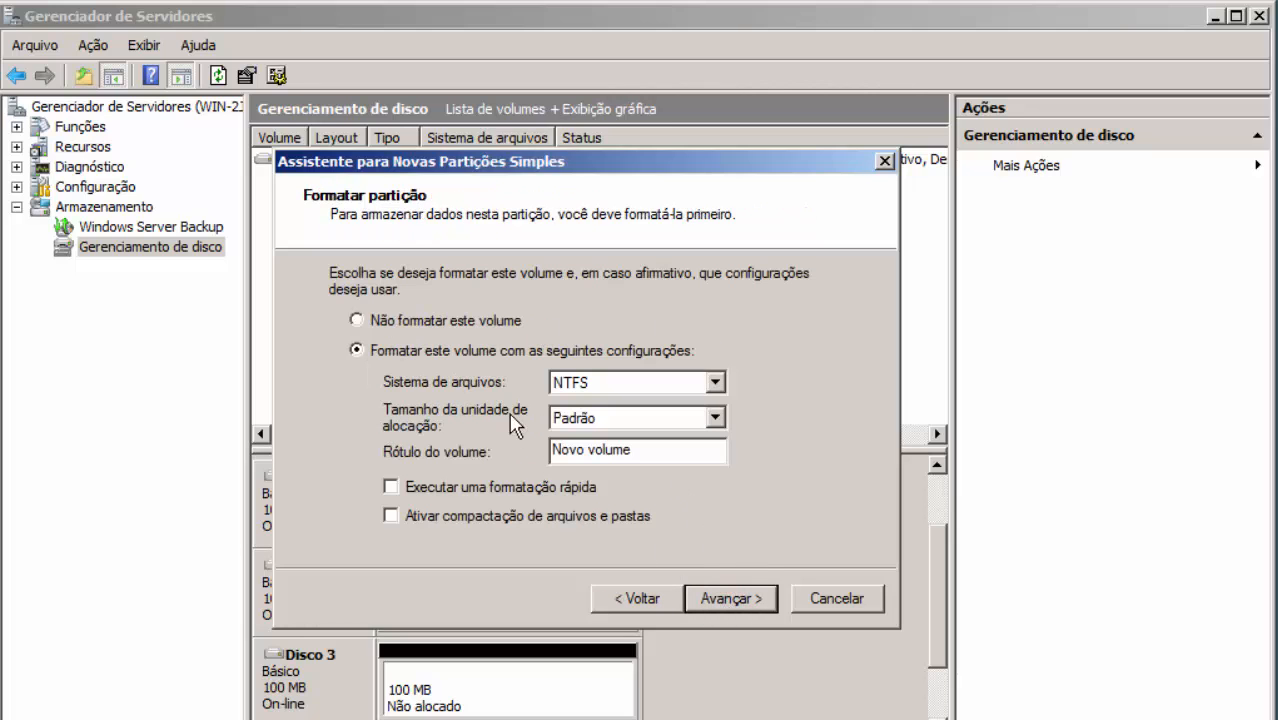
{"action": "left_click", "coordinate": [443, 322]}
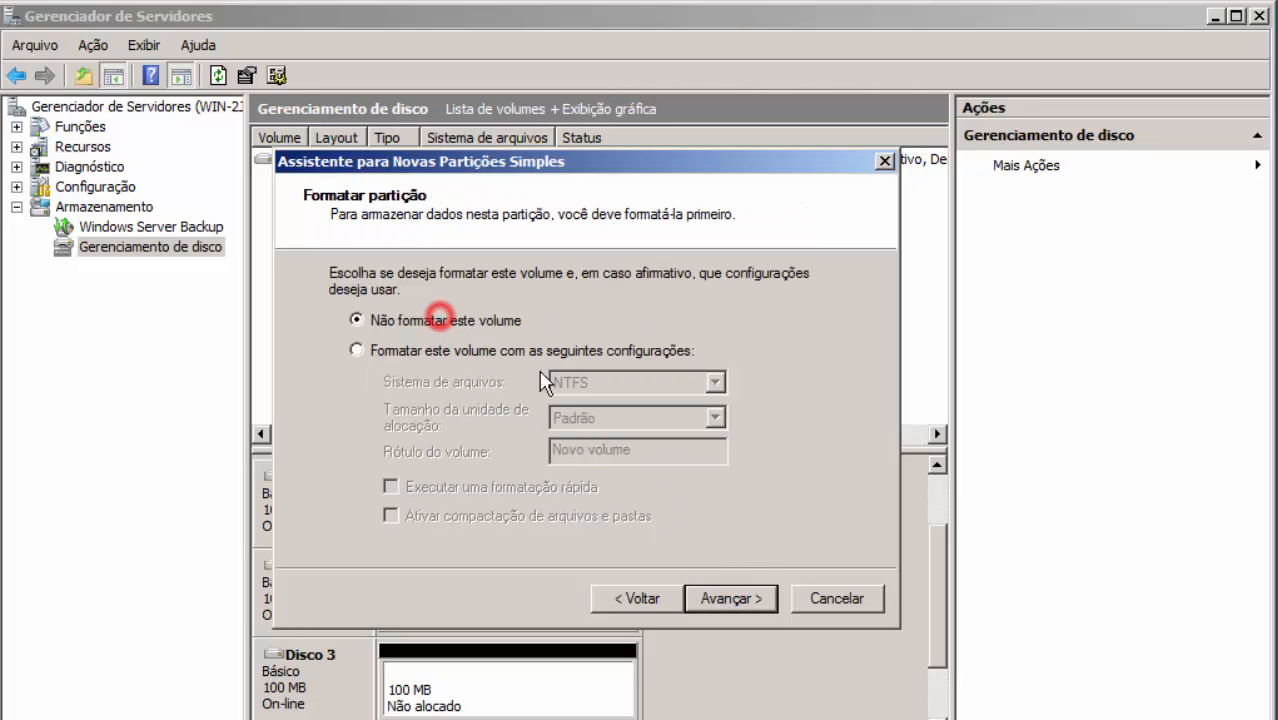
{"action": "left_click", "coordinate": [733, 598]}
{"action": "left_click", "coordinate": [731, 599]}
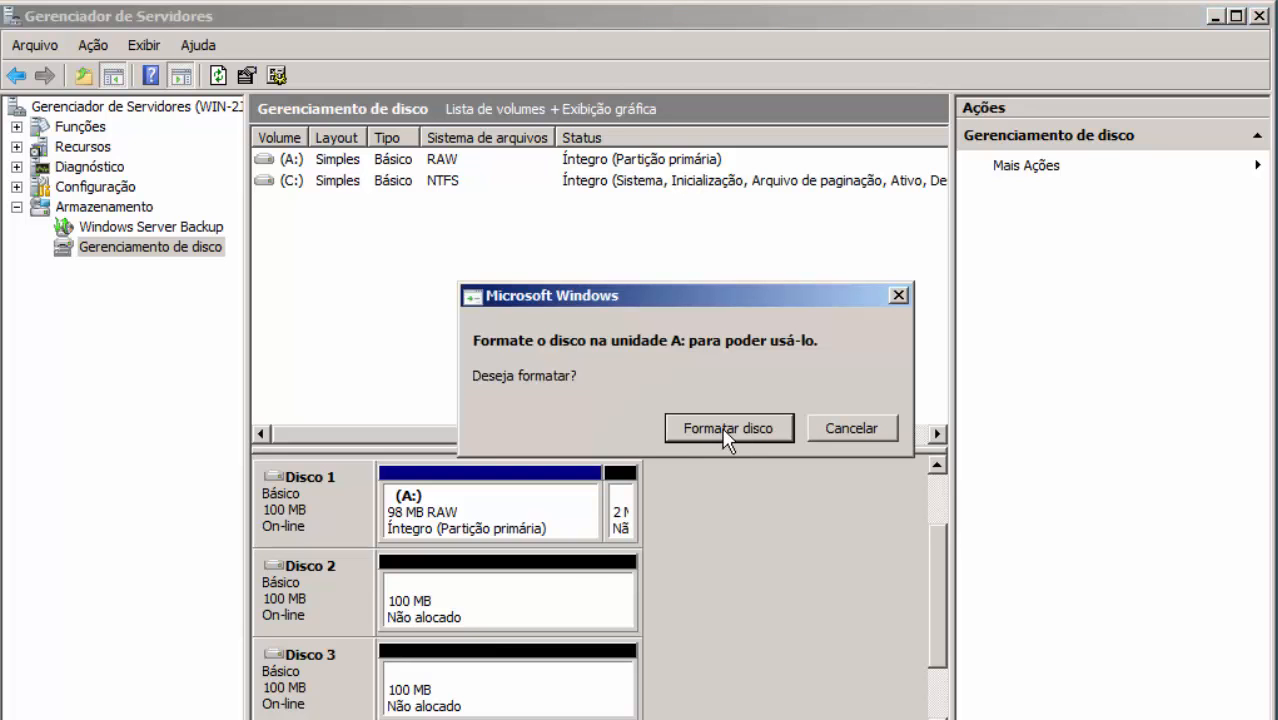
Format A: as NTFS, confirm erasing its data, and acknowledge Formatação Concluída
{"action": "left_click", "coordinate": [725, 426]}
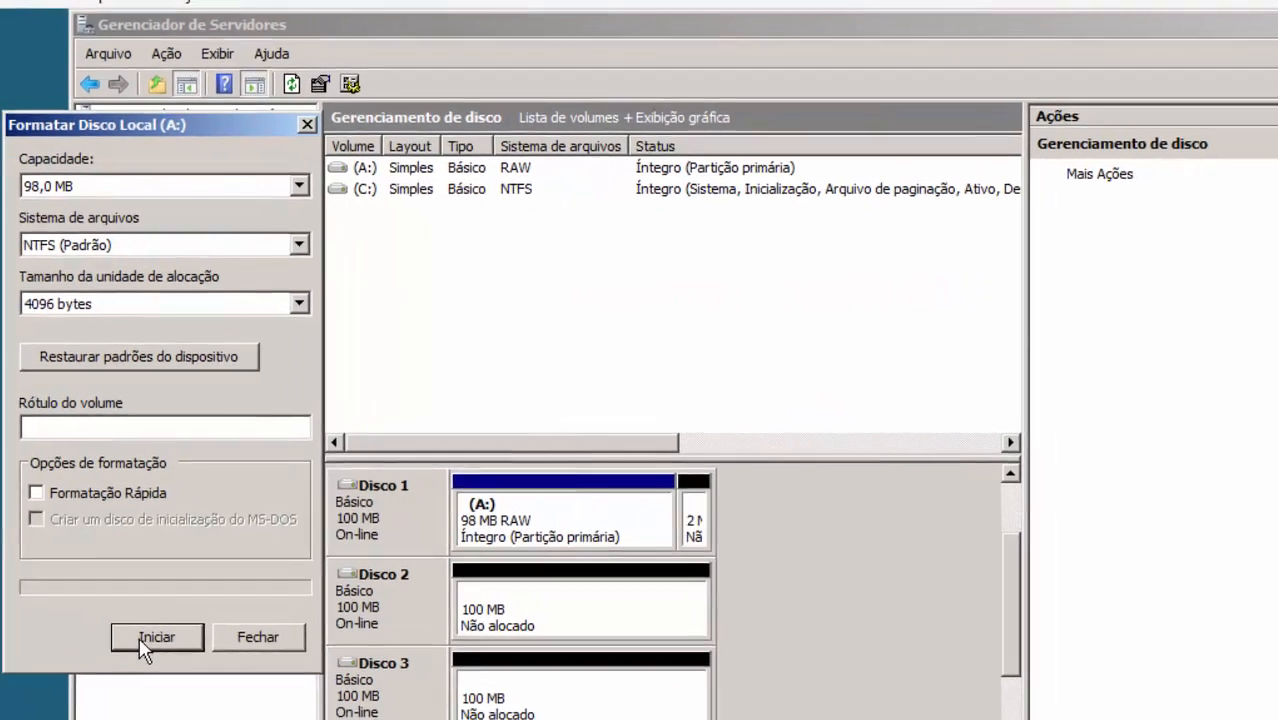
{"action": "left_click", "coordinate": [265, 249]}
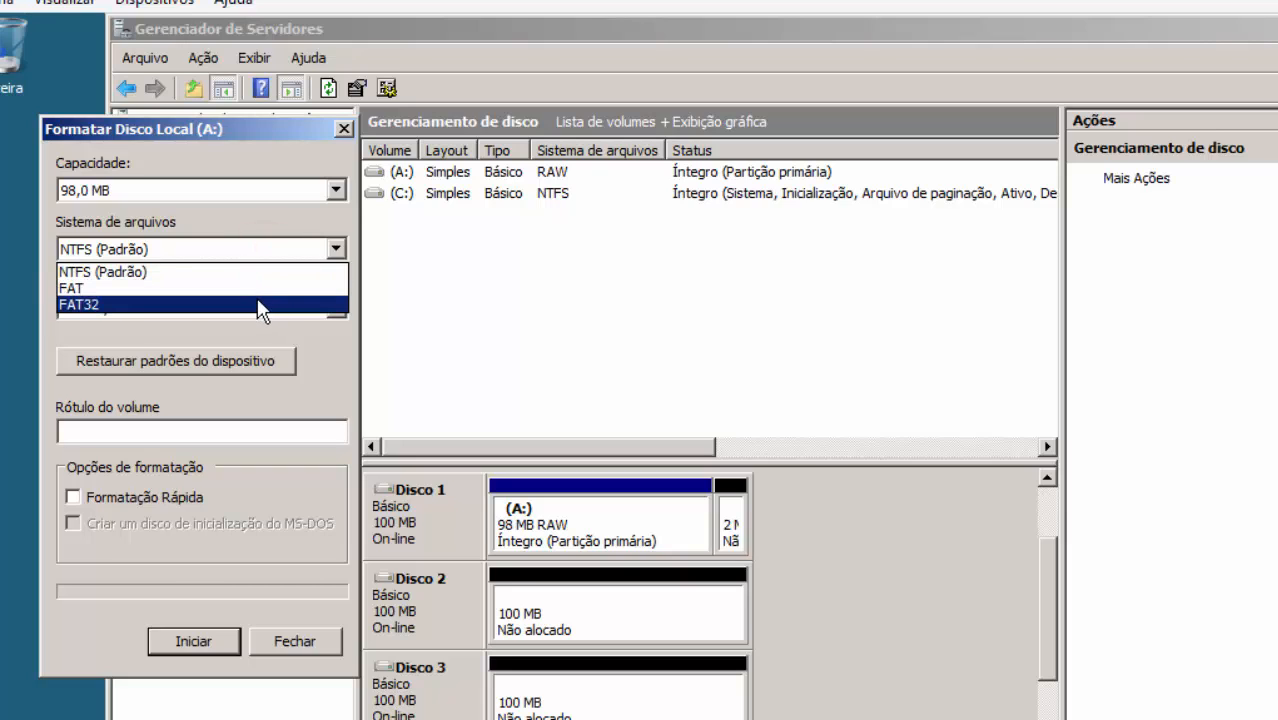
{"action": "left_click", "coordinate": [246, 274]}
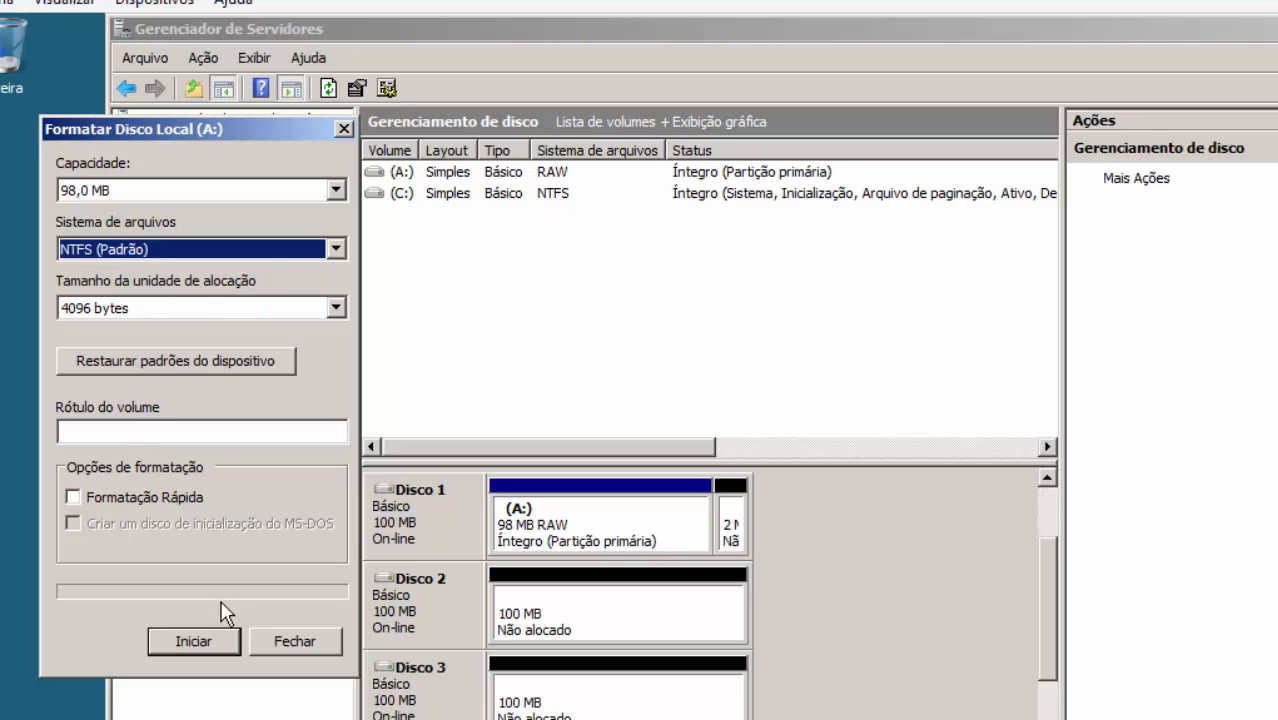
{"action": "left_click", "coordinate": [213, 637]}
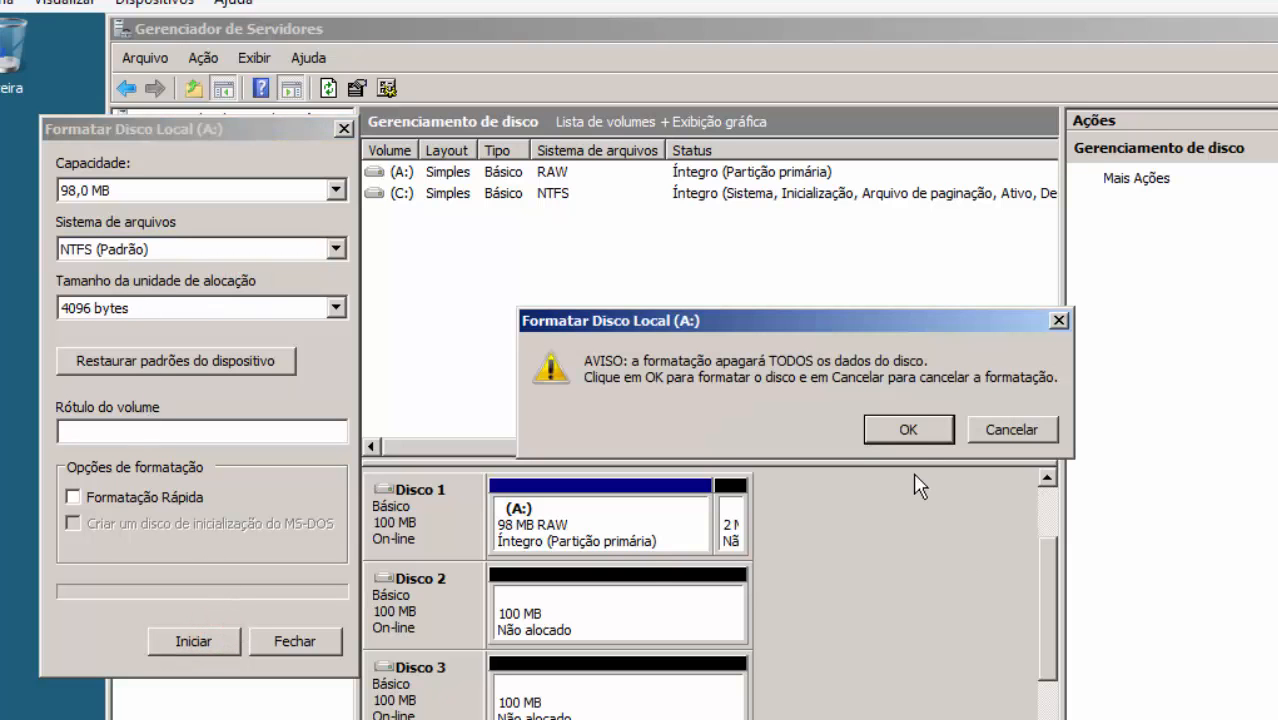
{"action": "left_click", "coordinate": [897, 425]}
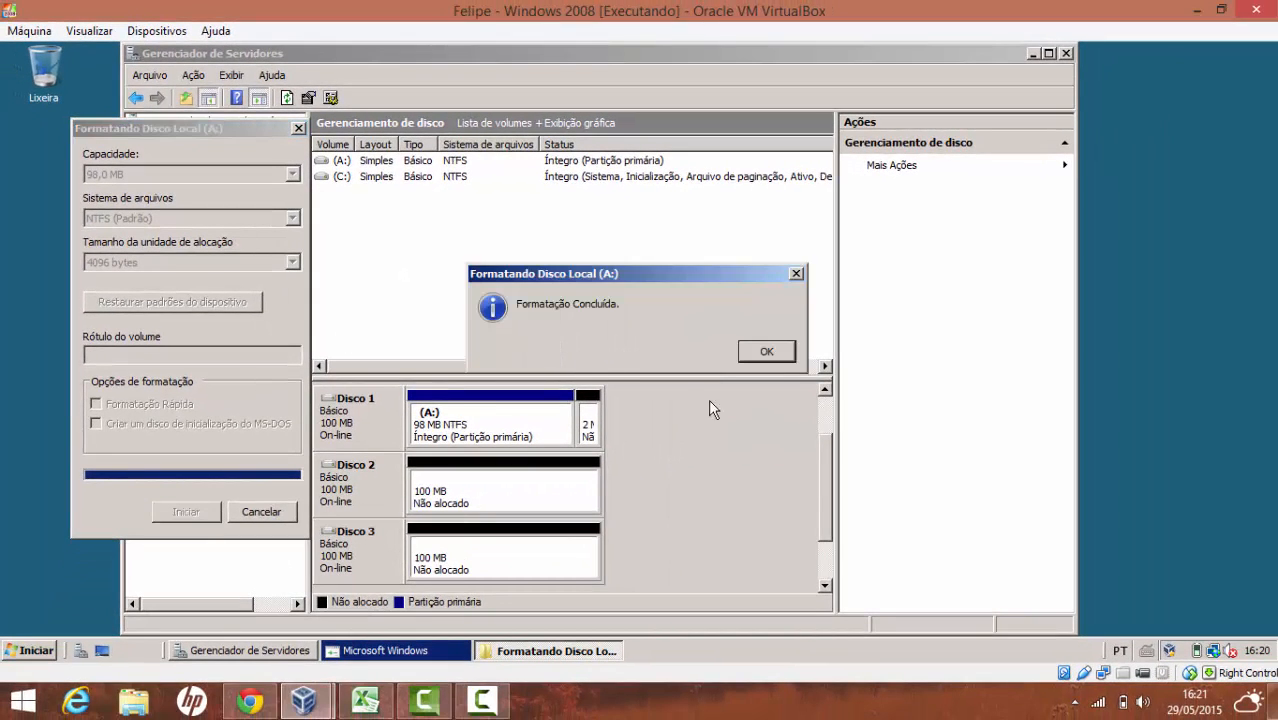
{"action": "left_click", "coordinate": [783, 347]}
Close the format window and open Disco Local (A:) from Computador to confirm it is empty
{"action": "left_click", "coordinate": [298, 128]}
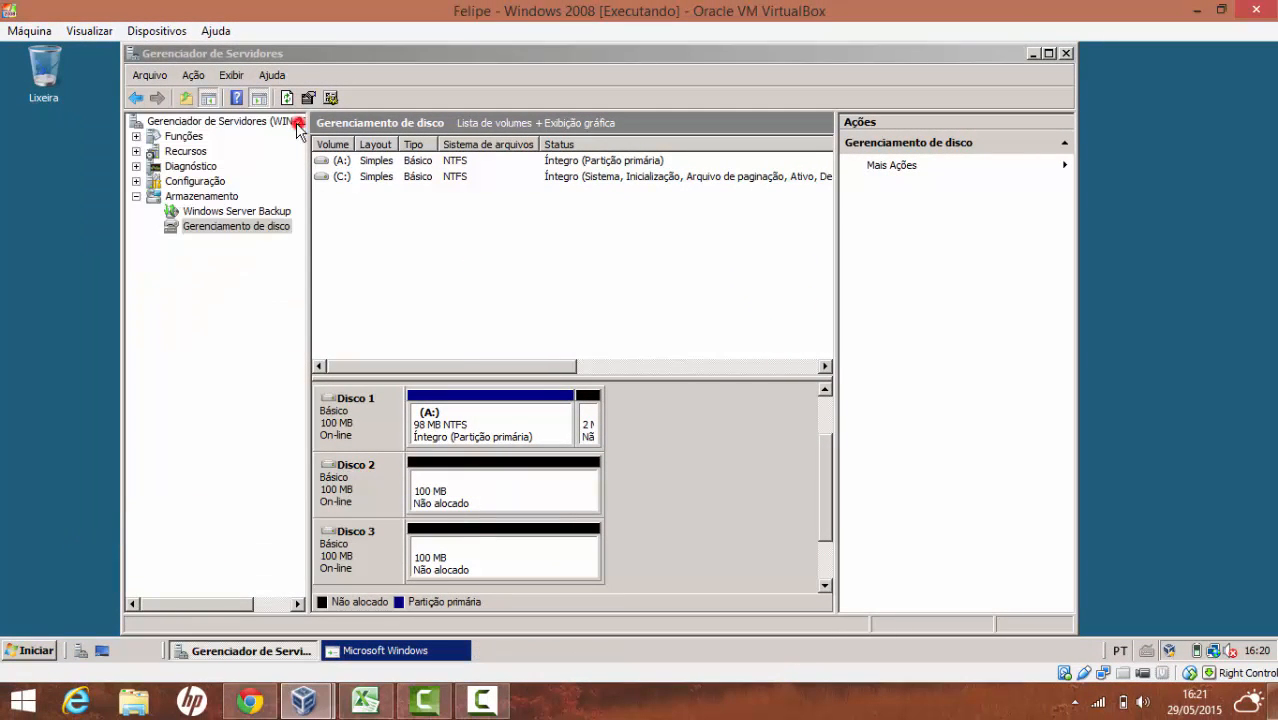
{"action": "left_click", "coordinate": [30, 650]}
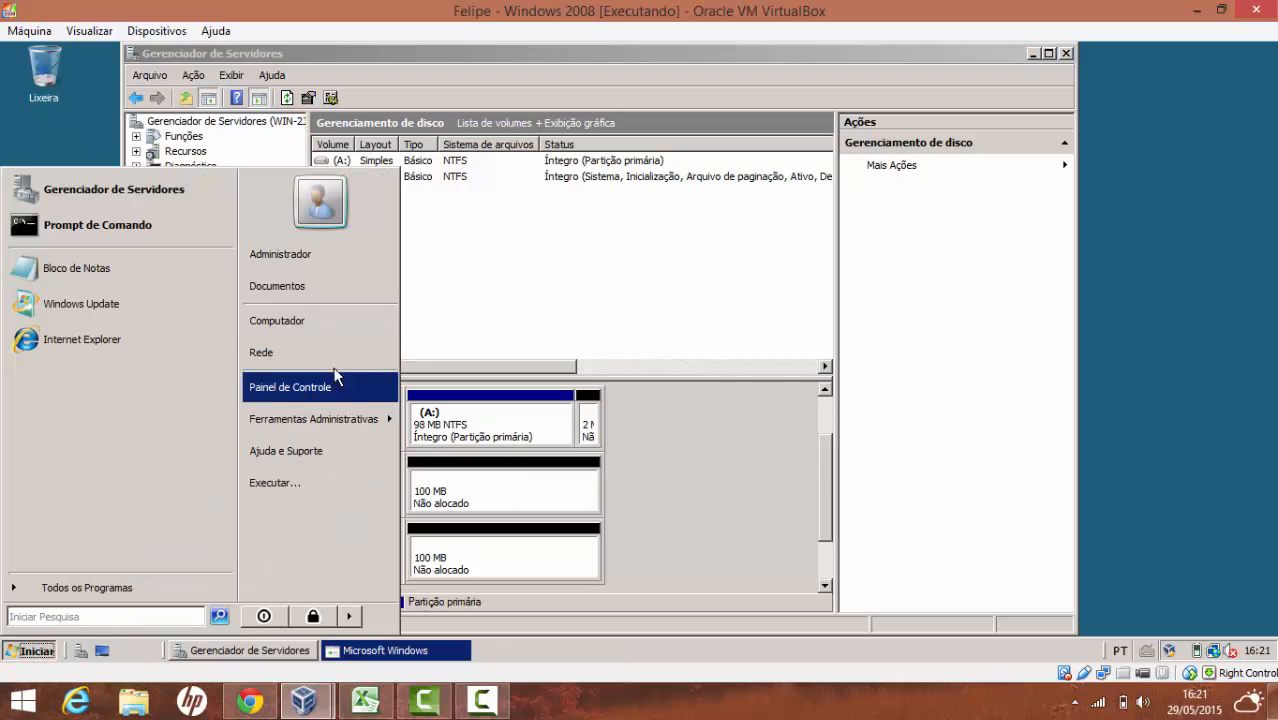
{"action": "left_click", "coordinate": [345, 324]}
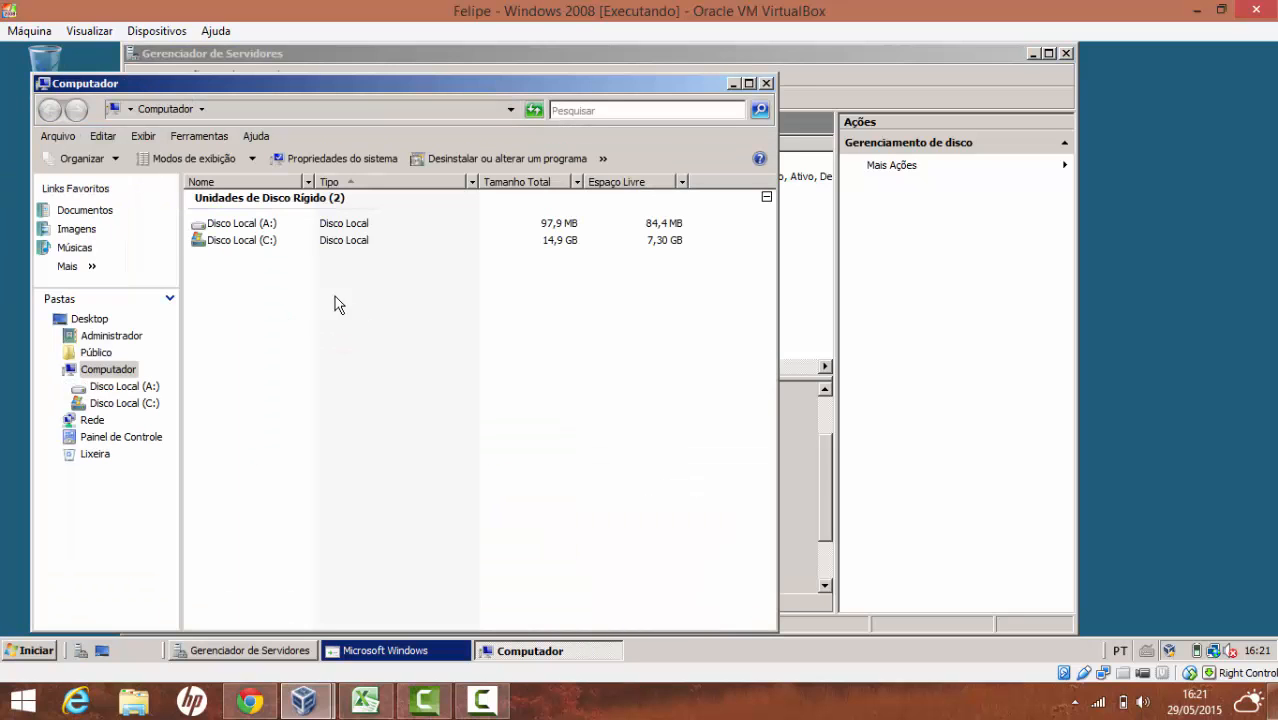
{"action": "double_click", "coordinate": [259, 232]}
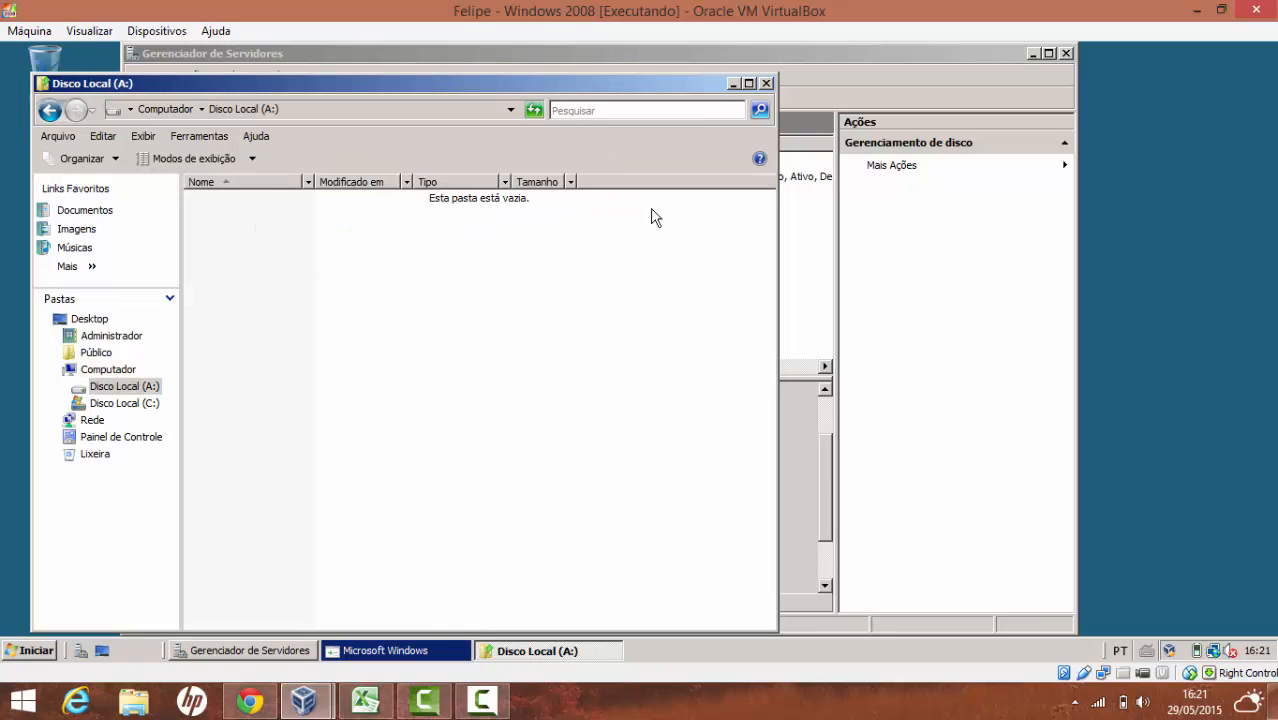
{"action": "left_click", "coordinate": [766, 83]}
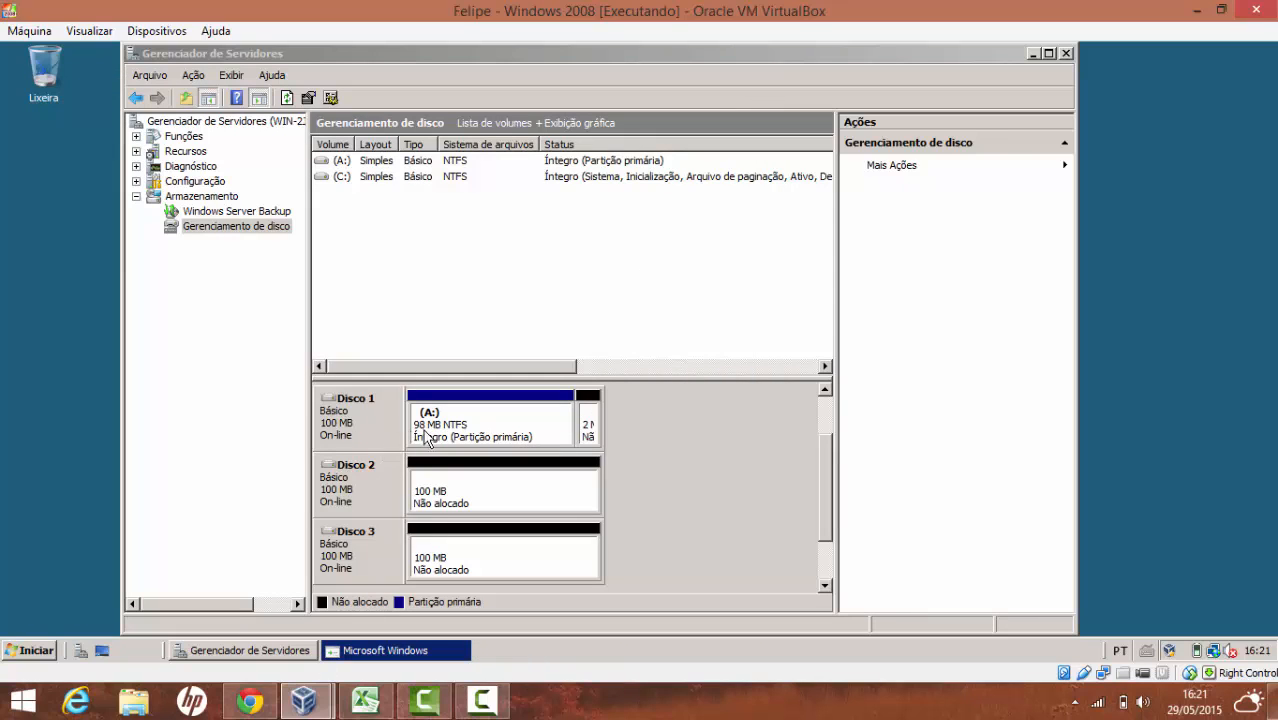
Bring up the new-volume menu for Disco 2's unallocated 100 MB, glancing at the RAID spreadsheet
{"action": "right_click", "coordinate": [488, 432]}
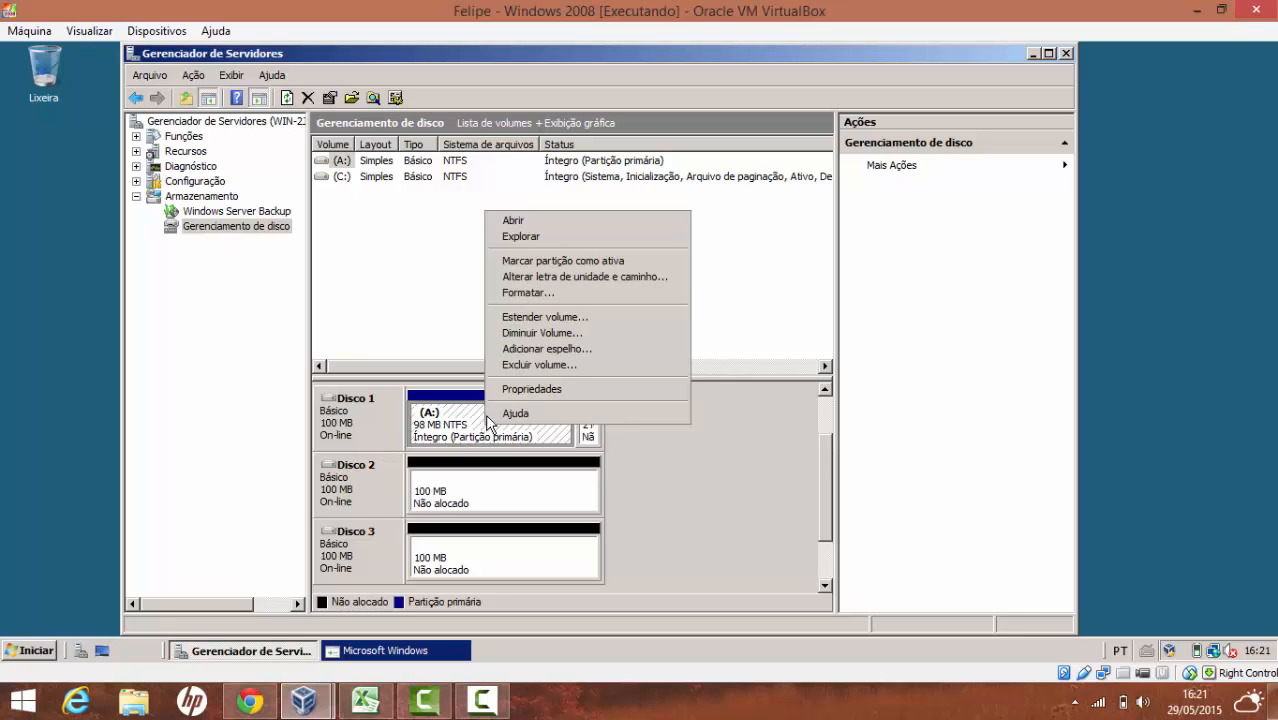
{"action": "right_click", "coordinate": [577, 494]}
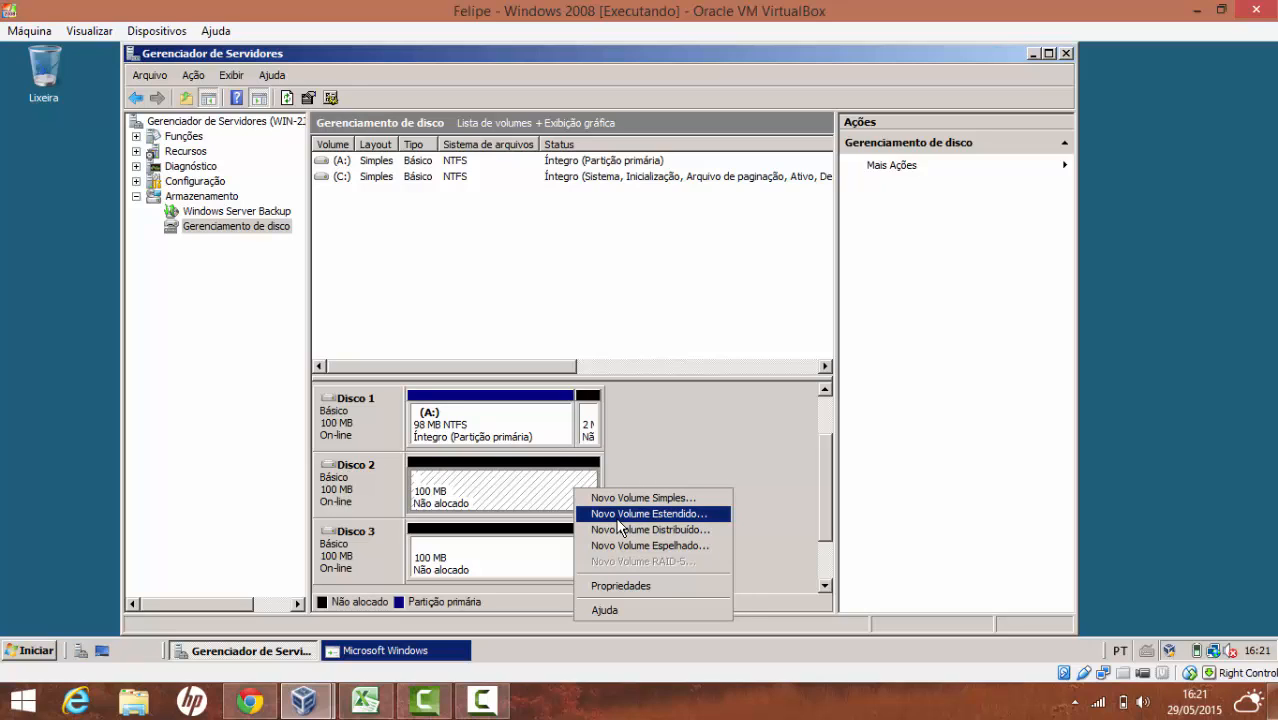
{"action": "left_click", "coordinate": [381, 705]}
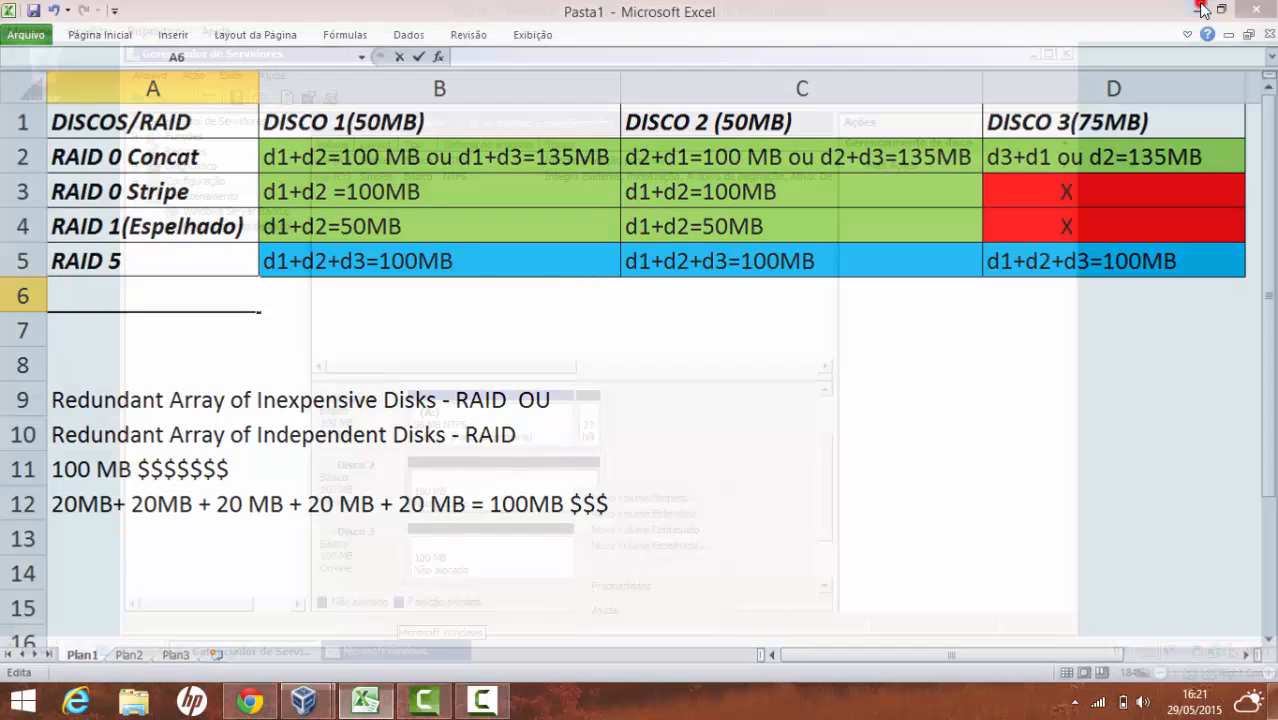
{"action": "key", "text": "alt+Tab"}
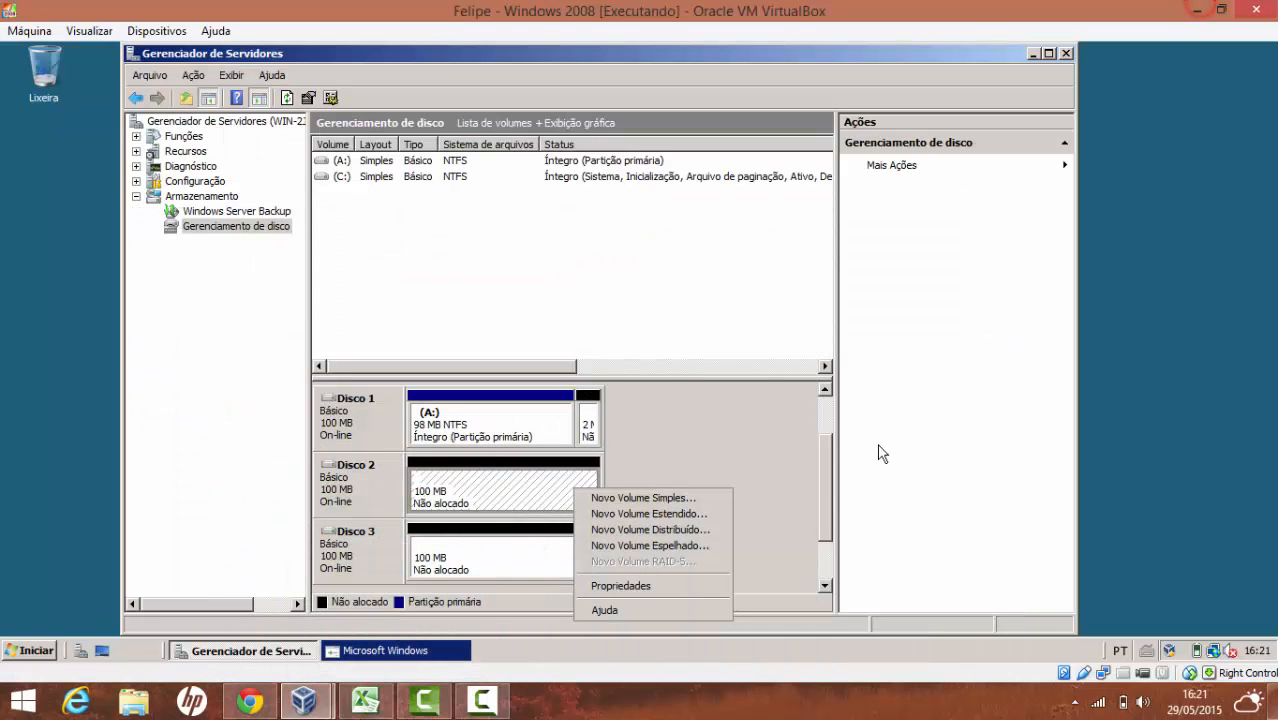
Build a spanned volume from Disco 2 plus 50 MB of Disco 3, keeping letter D and NTFS
{"action": "left_click", "coordinate": [715, 514]}
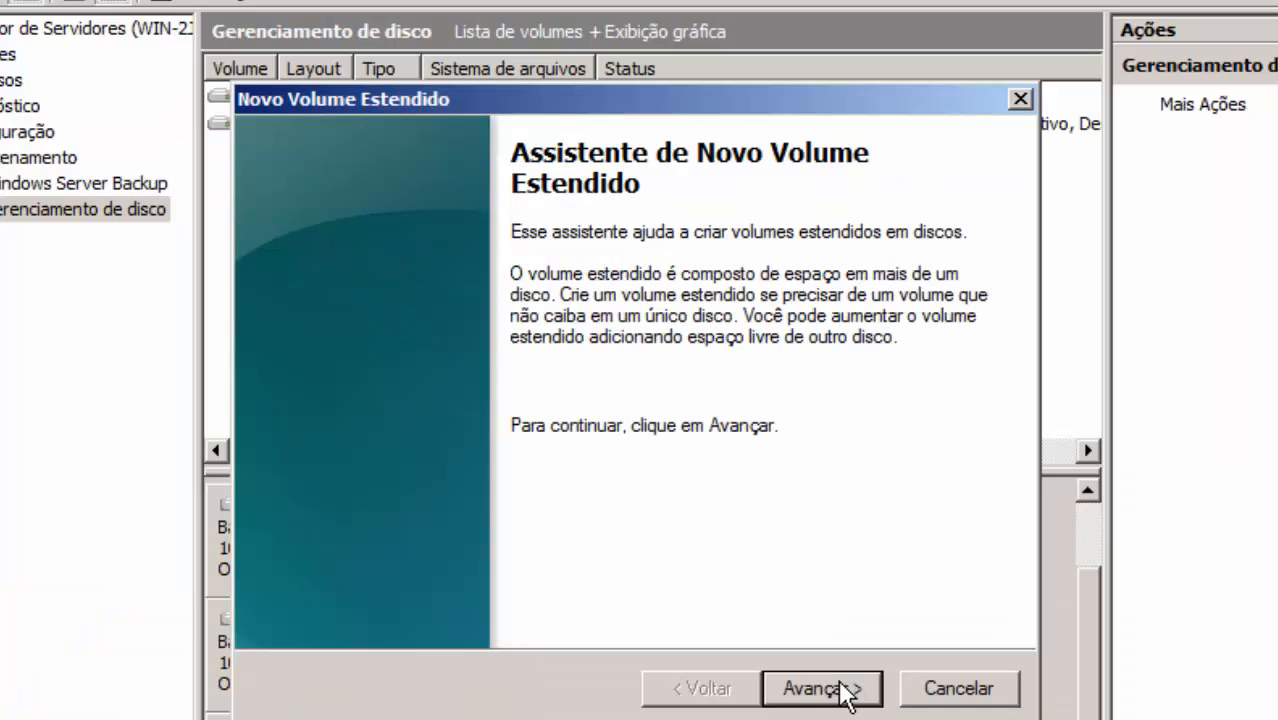
{"action": "left_click", "coordinate": [676, 503]}
{"action": "left_click", "coordinate": [446, 344]}
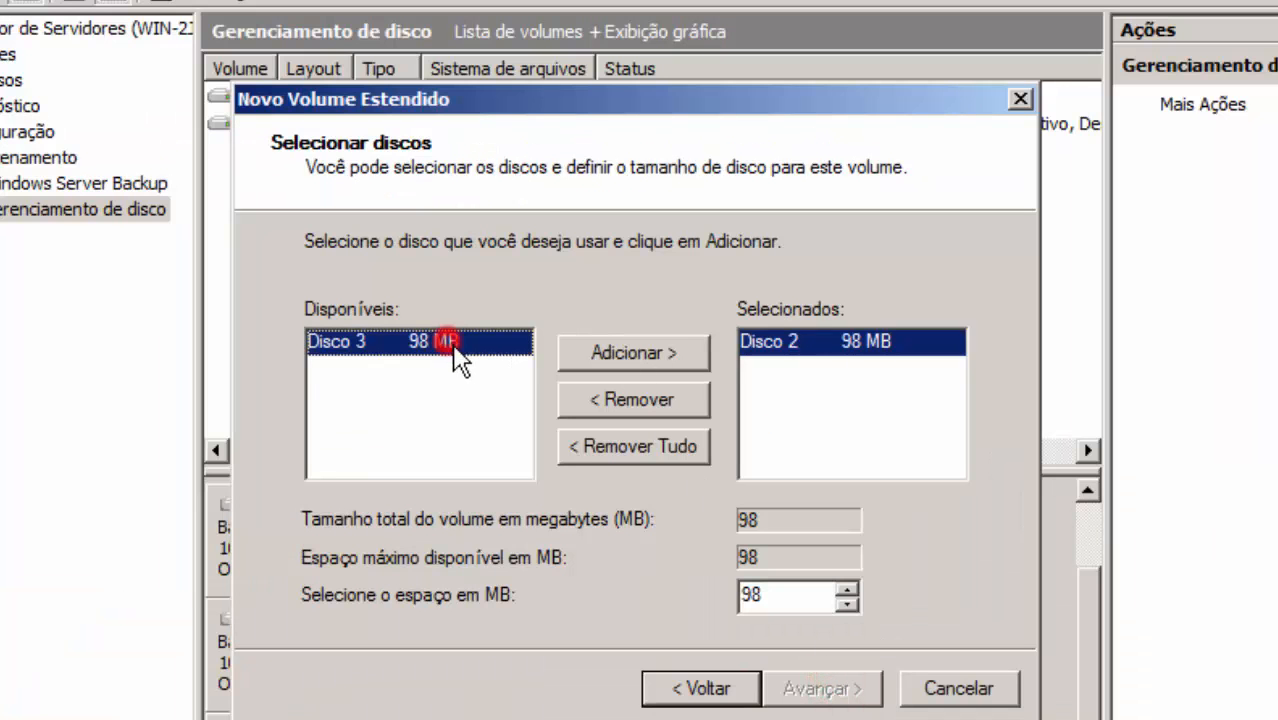
{"action": "left_click", "coordinate": [662, 352]}
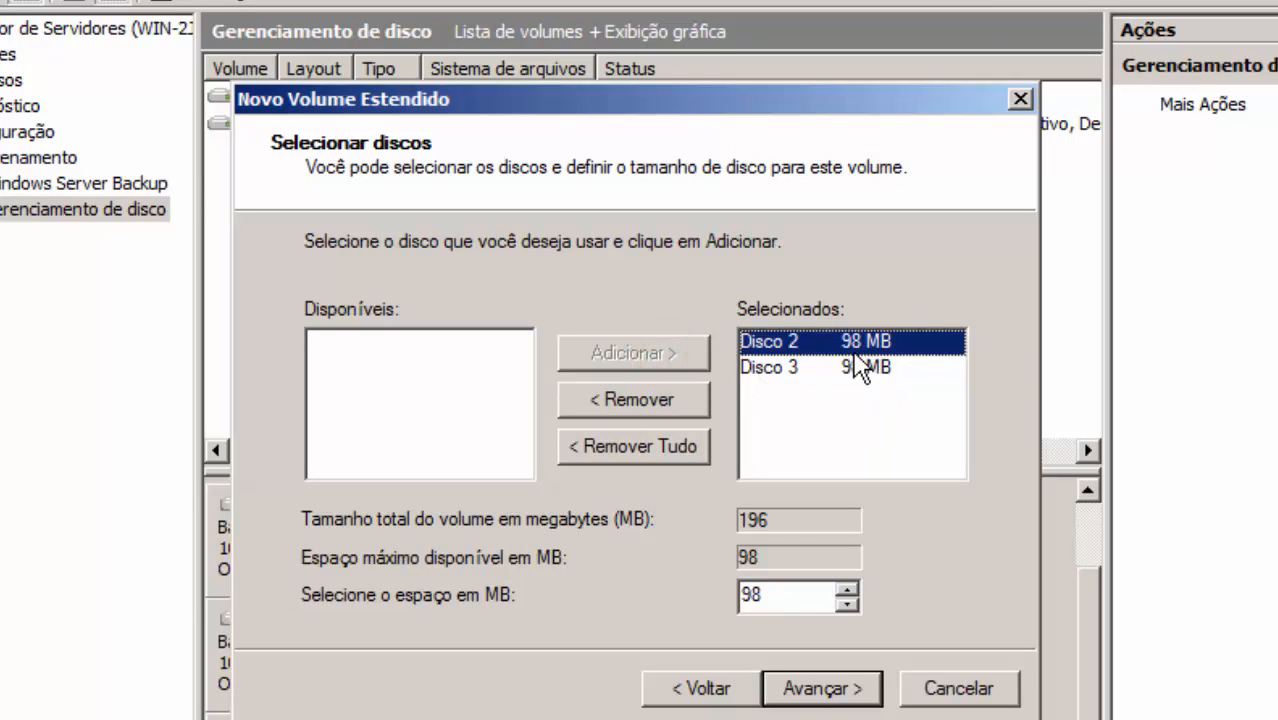
{"action": "left_click", "coordinate": [767, 372]}
{"action": "double_click", "coordinate": [755, 598]}
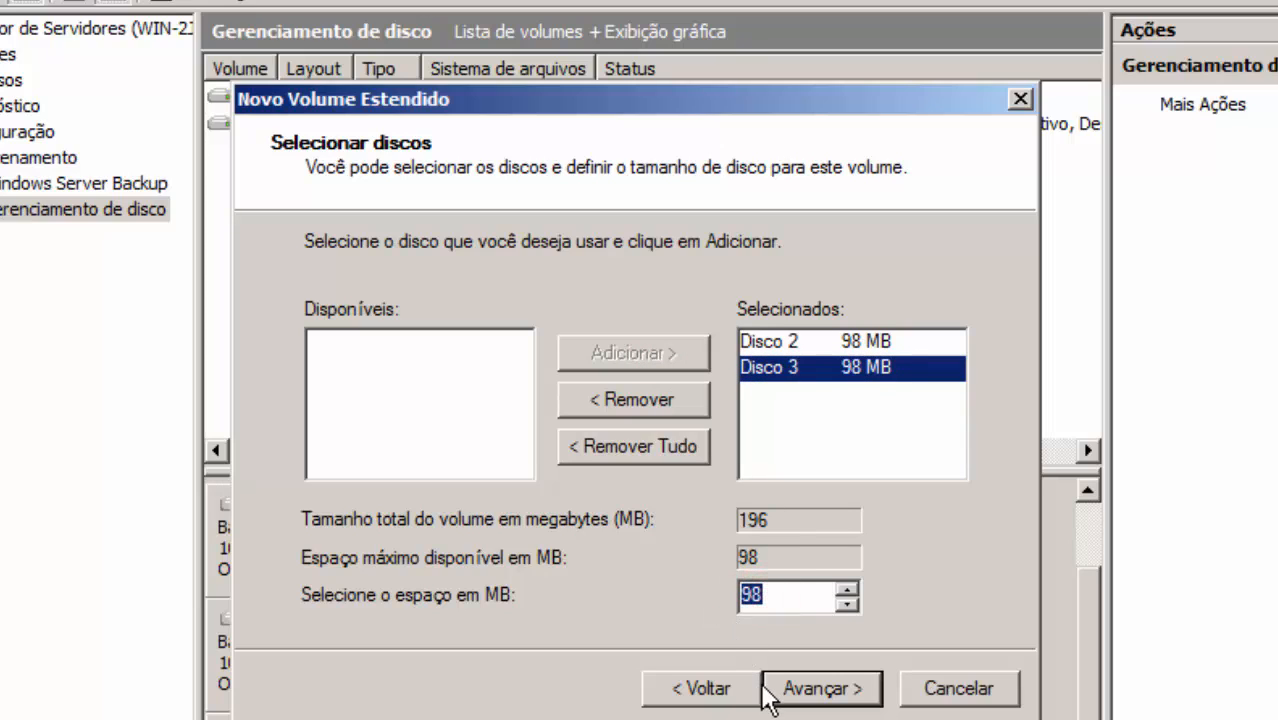
{"action": "type", "text": "50"}
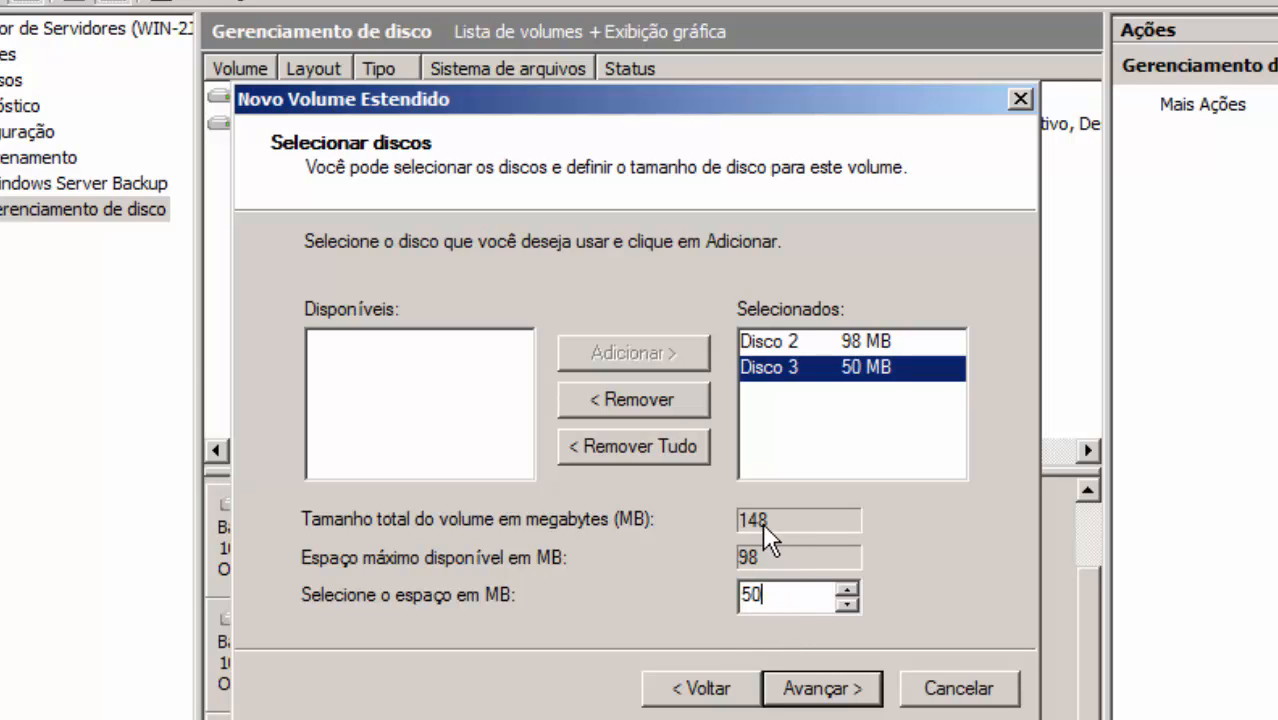
{"action": "left_click", "coordinate": [832, 688]}
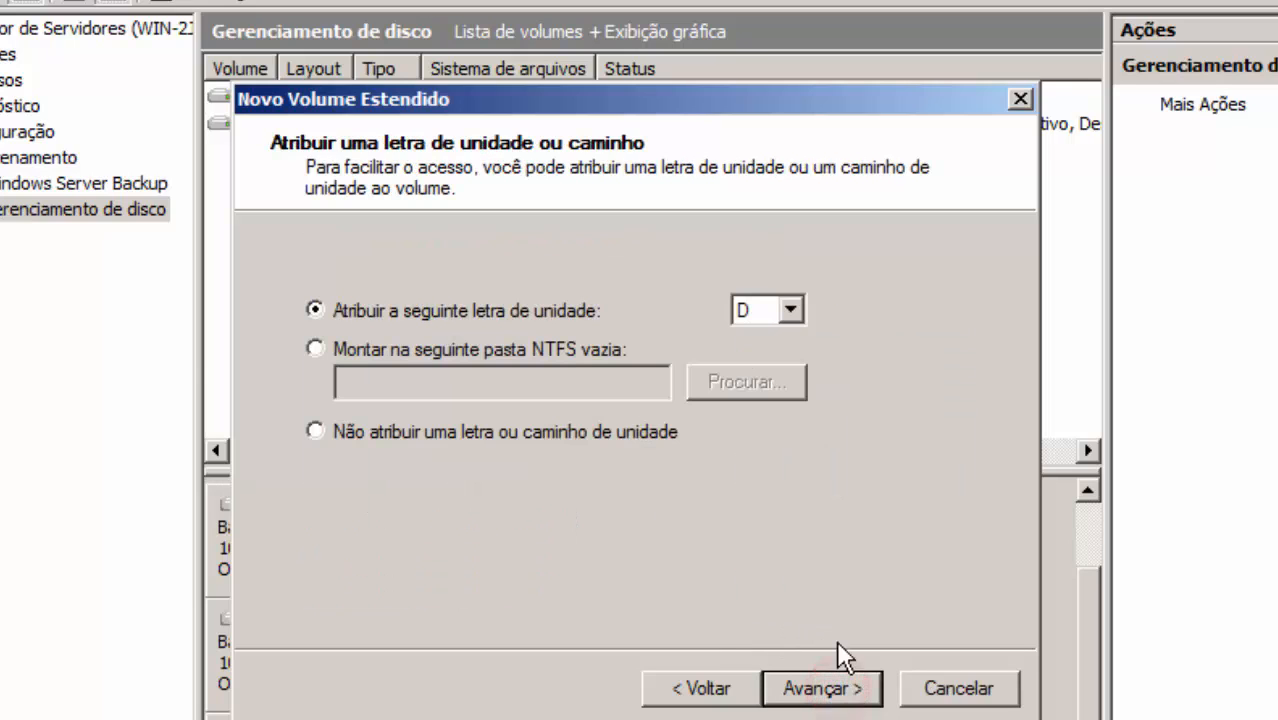
{"action": "left_click", "coordinate": [850, 692]}
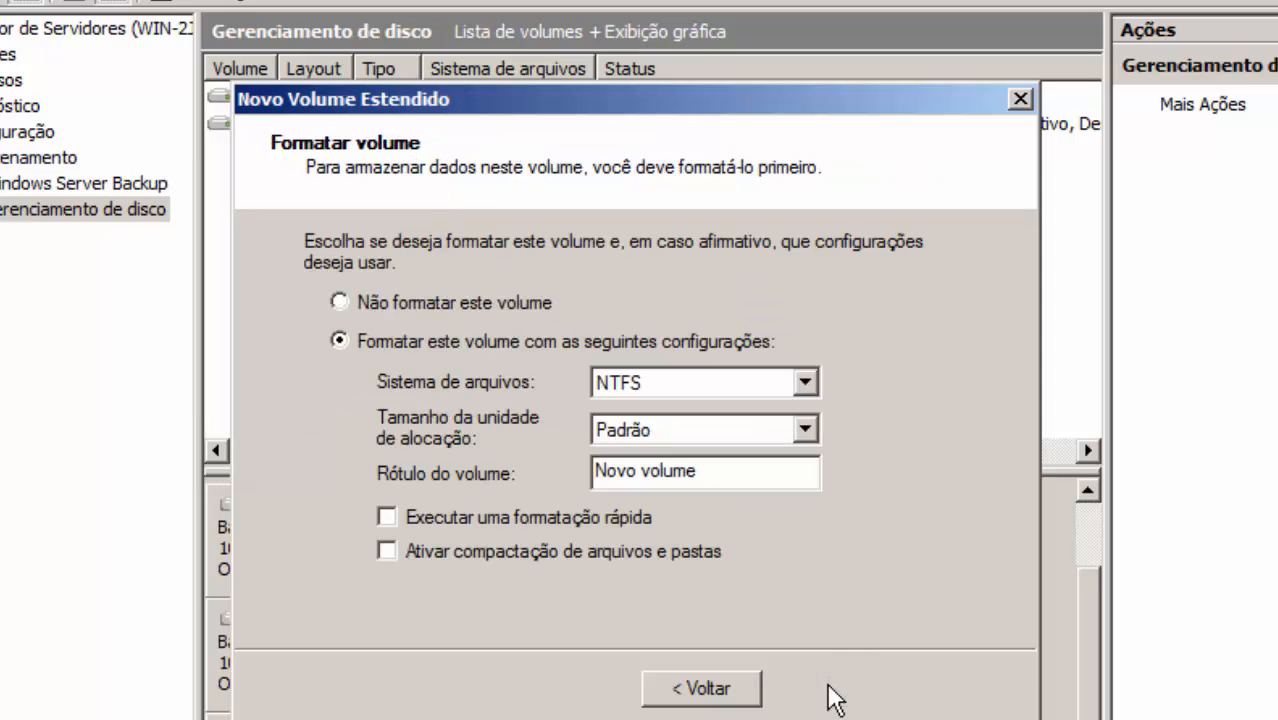
{"action": "left_click", "coordinate": [836, 702]}
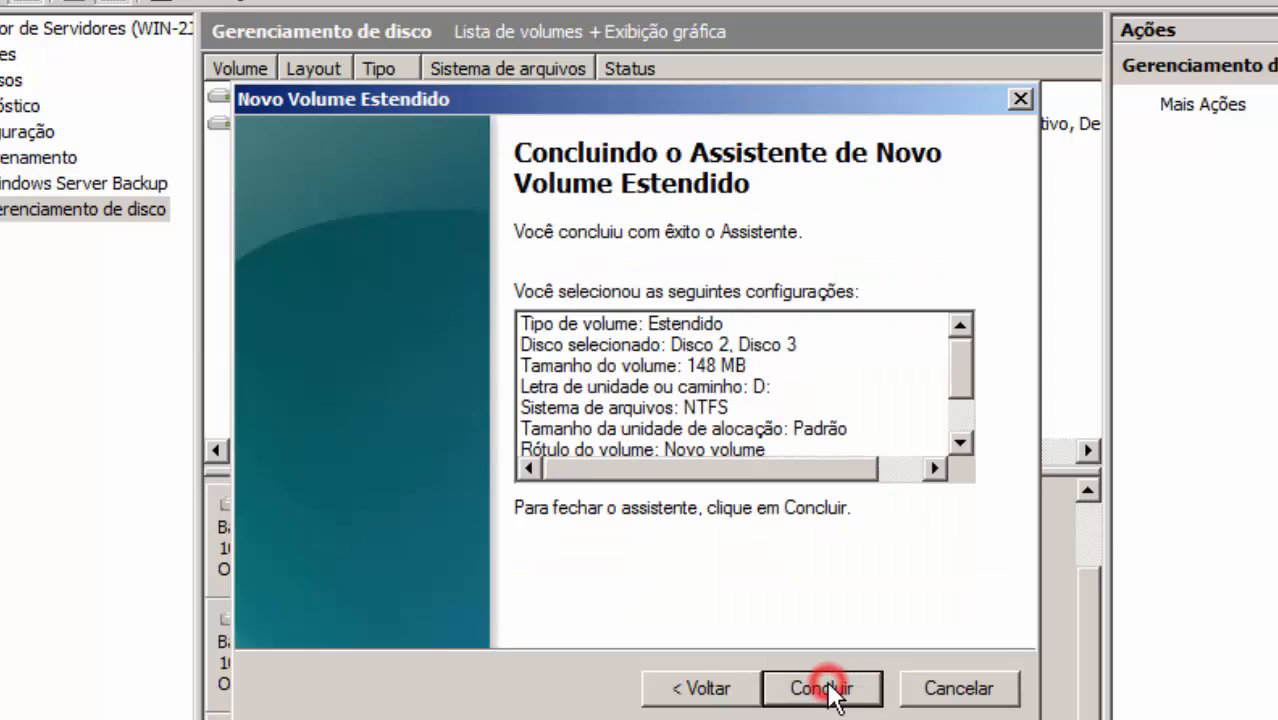
{"action": "left_click", "coordinate": [840, 700]}
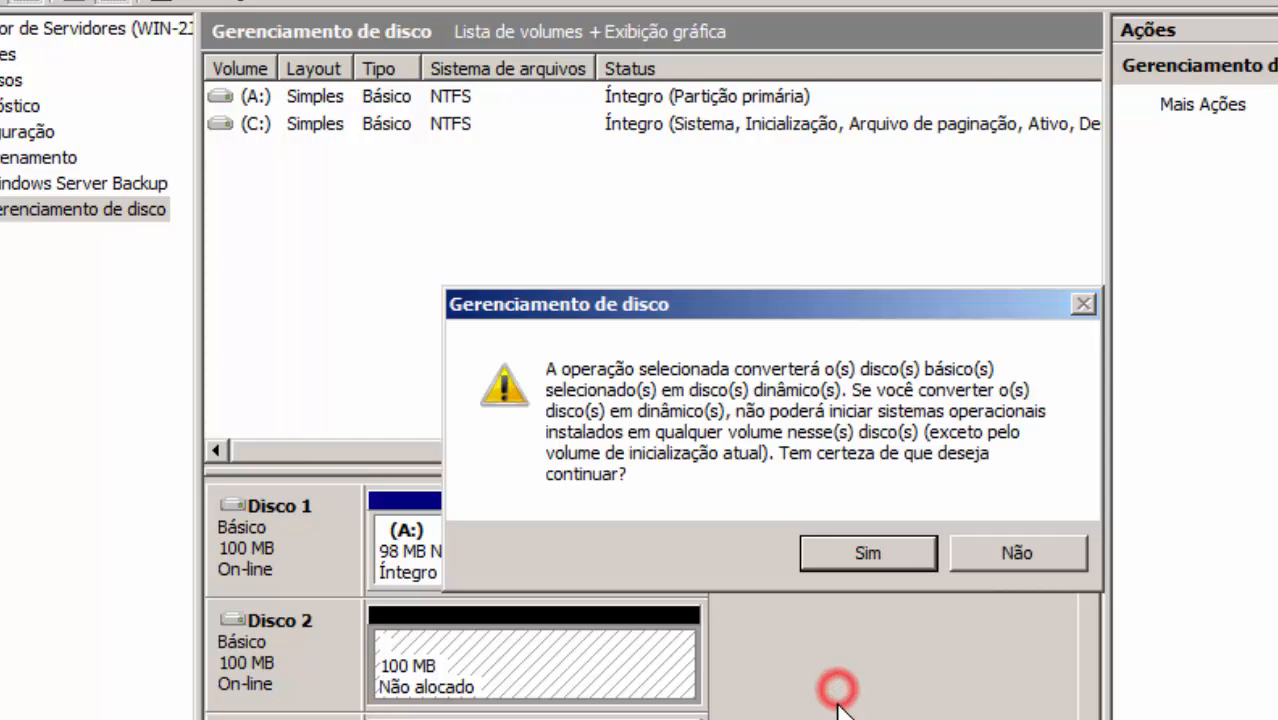
{"action": "left_click", "coordinate": [856, 560]}
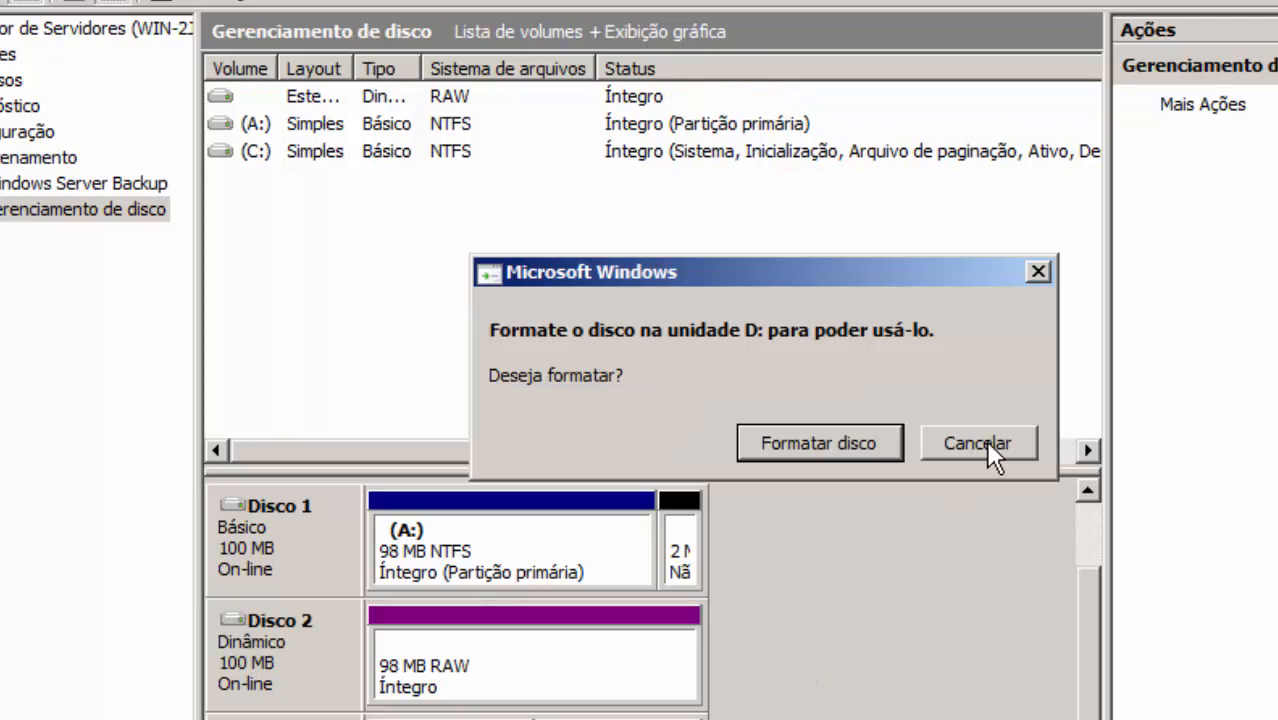
{"action": "left_click", "coordinate": [812, 443]}
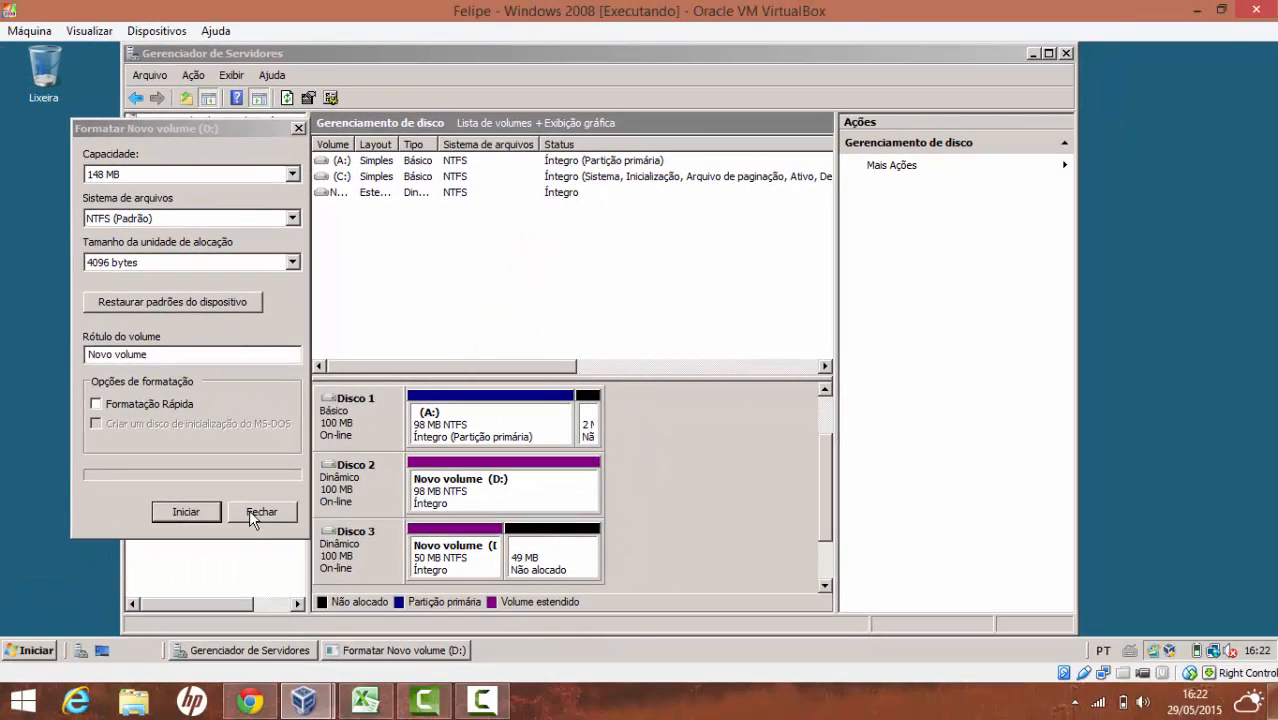
{"action": "left_click", "coordinate": [251, 510]}
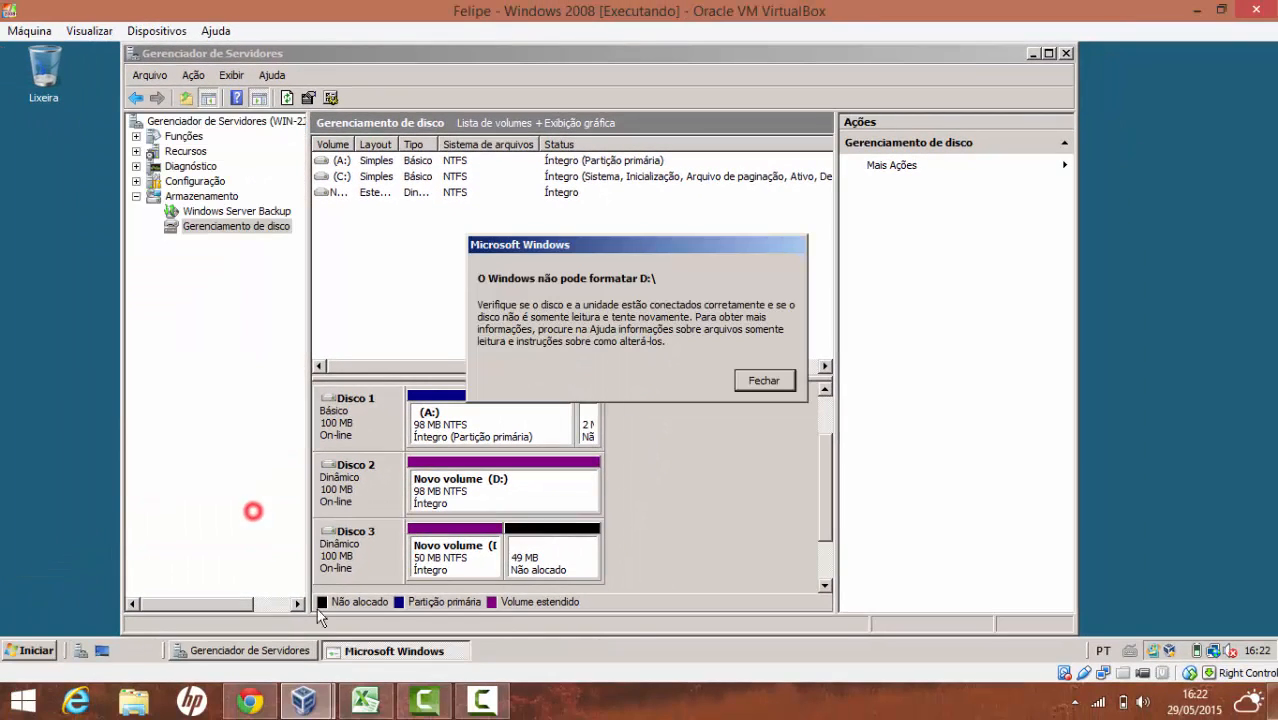
{"action": "left_click", "coordinate": [762, 381]}
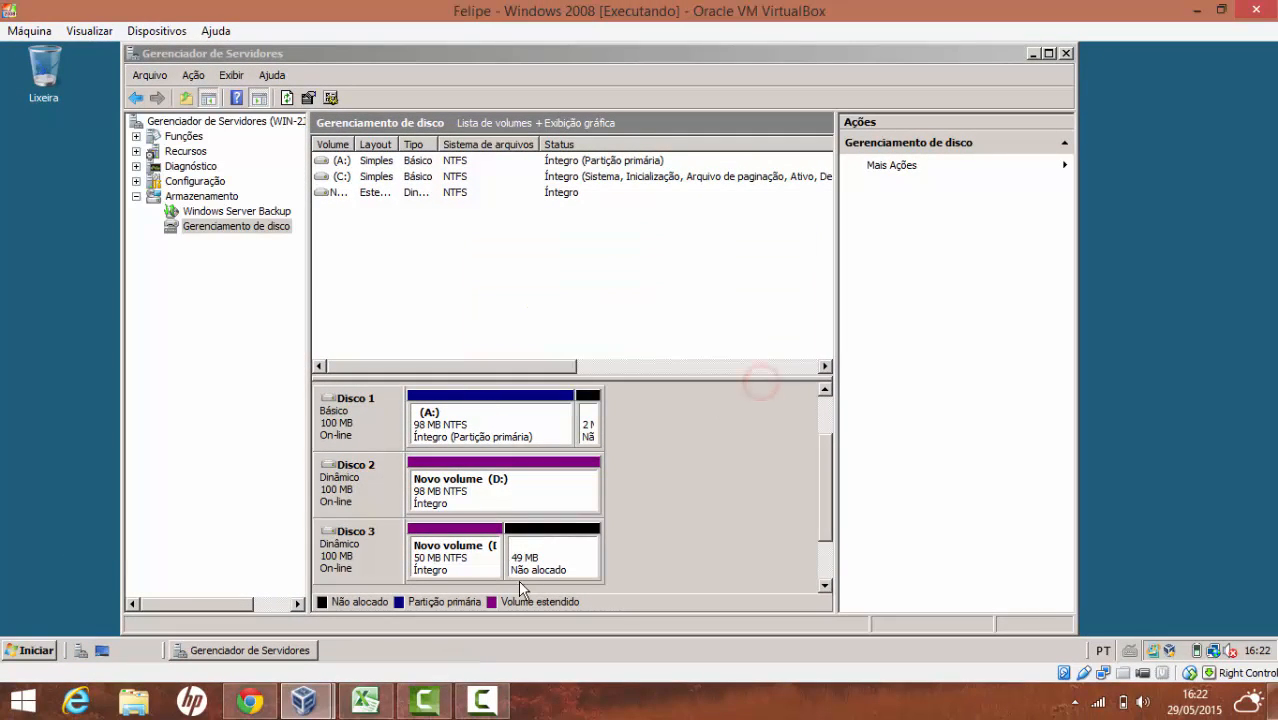
{"action": "left_click", "coordinate": [490, 487]}
{"action": "left_click", "coordinate": [470, 558]}
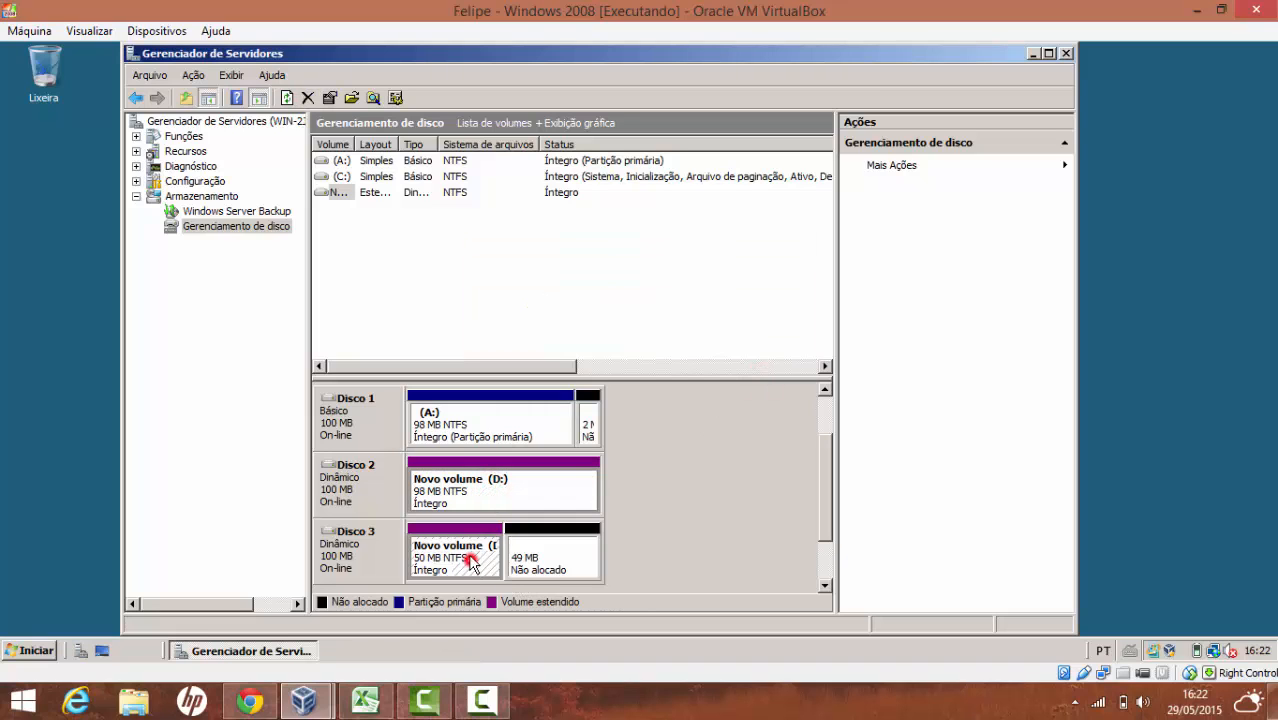
{"action": "left_click", "coordinate": [488, 487]}
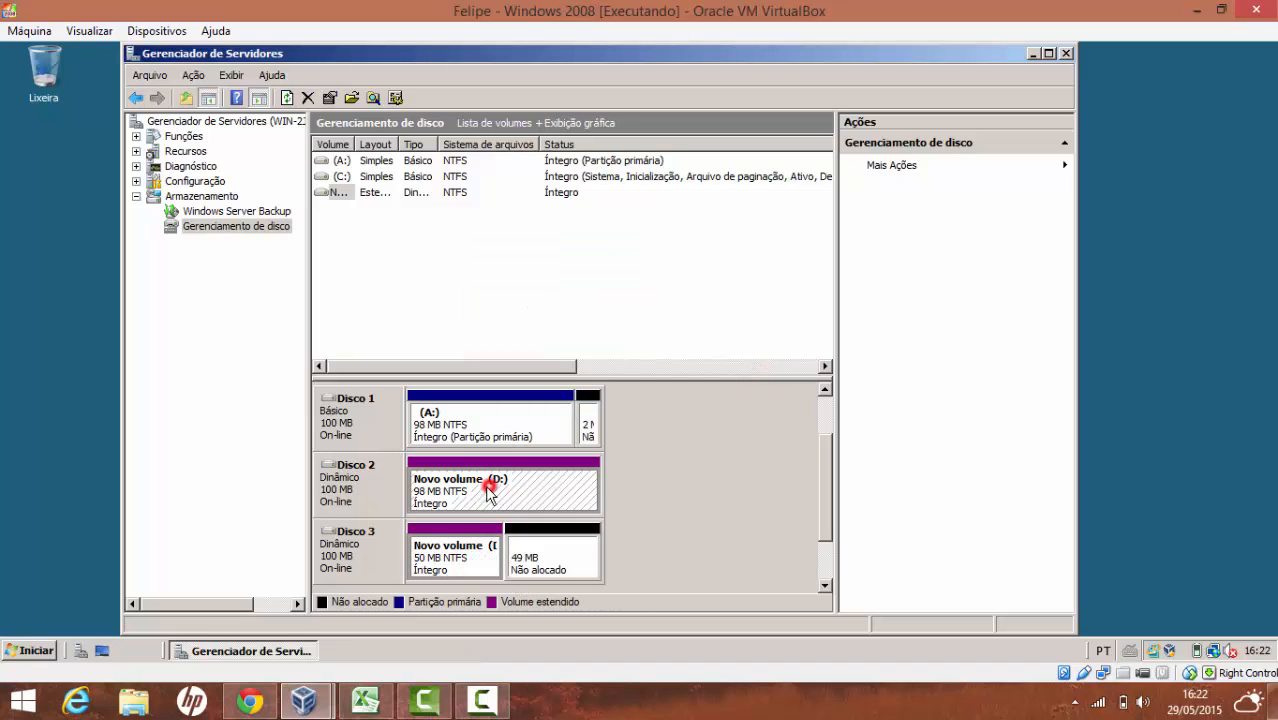
{"action": "left_click", "coordinate": [10, 652]}
{"action": "left_click", "coordinate": [354, 323]}
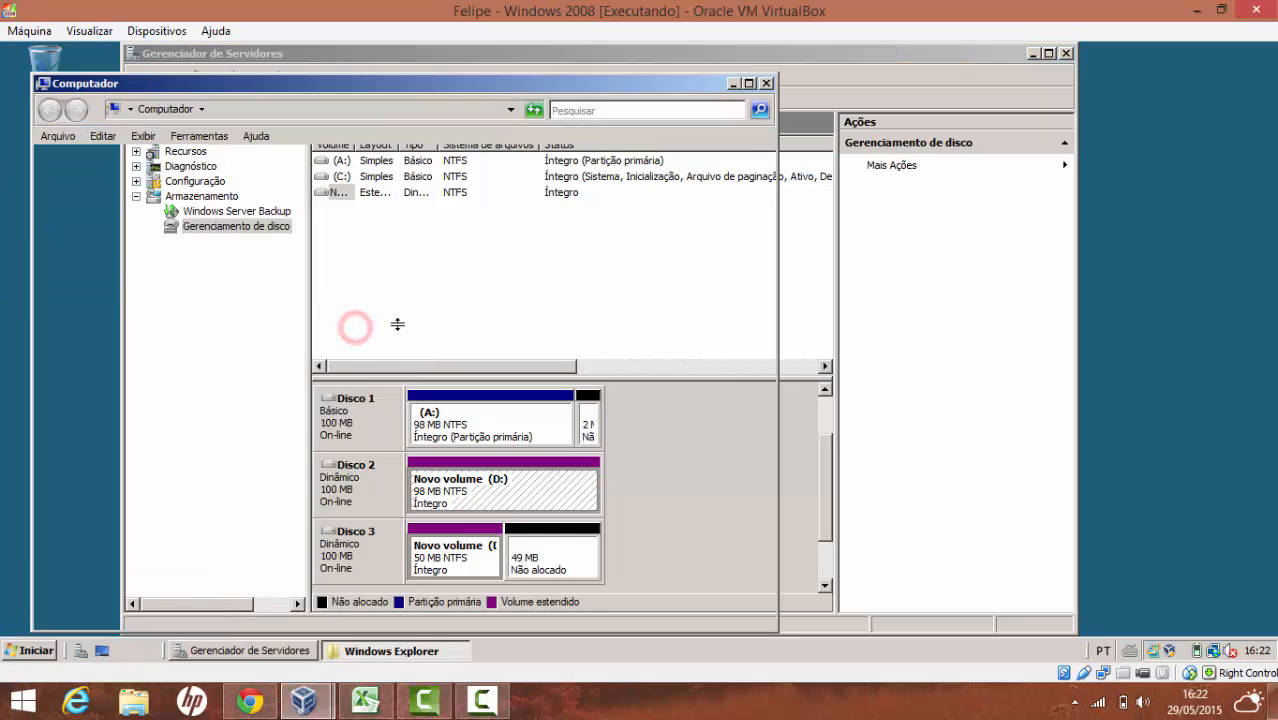
{"action": "double_click", "coordinate": [318, 257]}
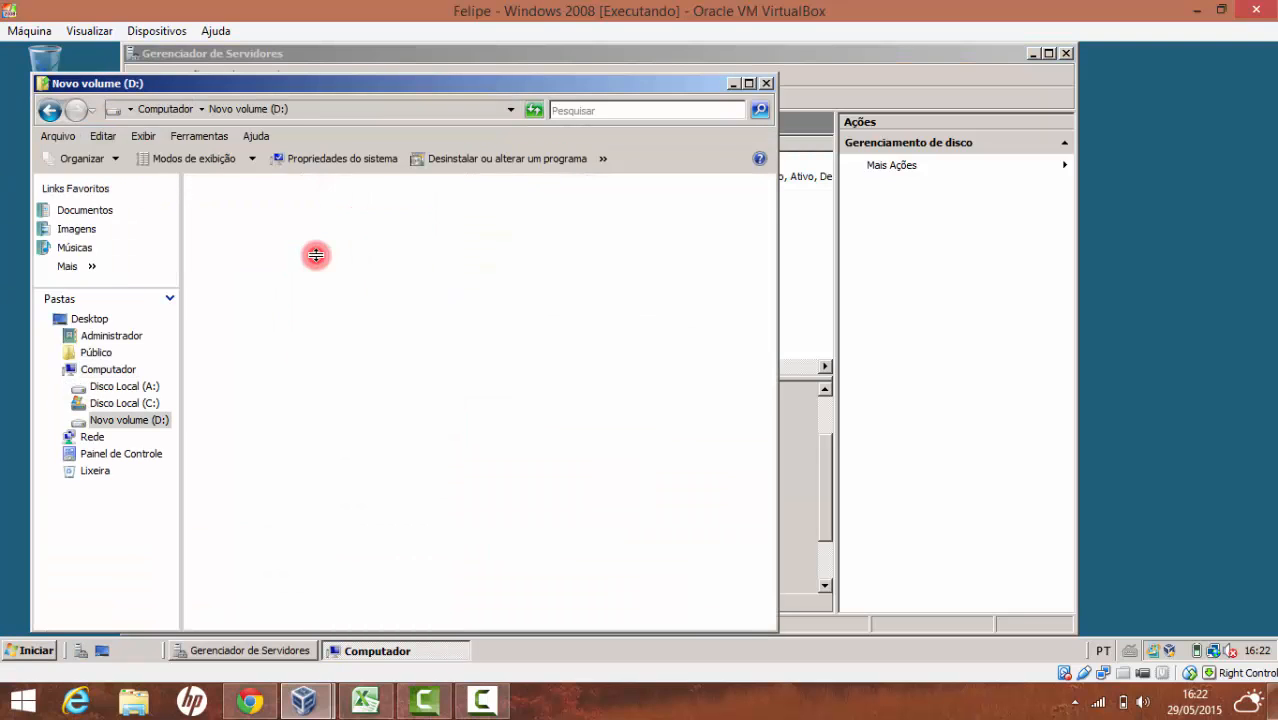
{"action": "left_click", "coordinate": [49, 110]}
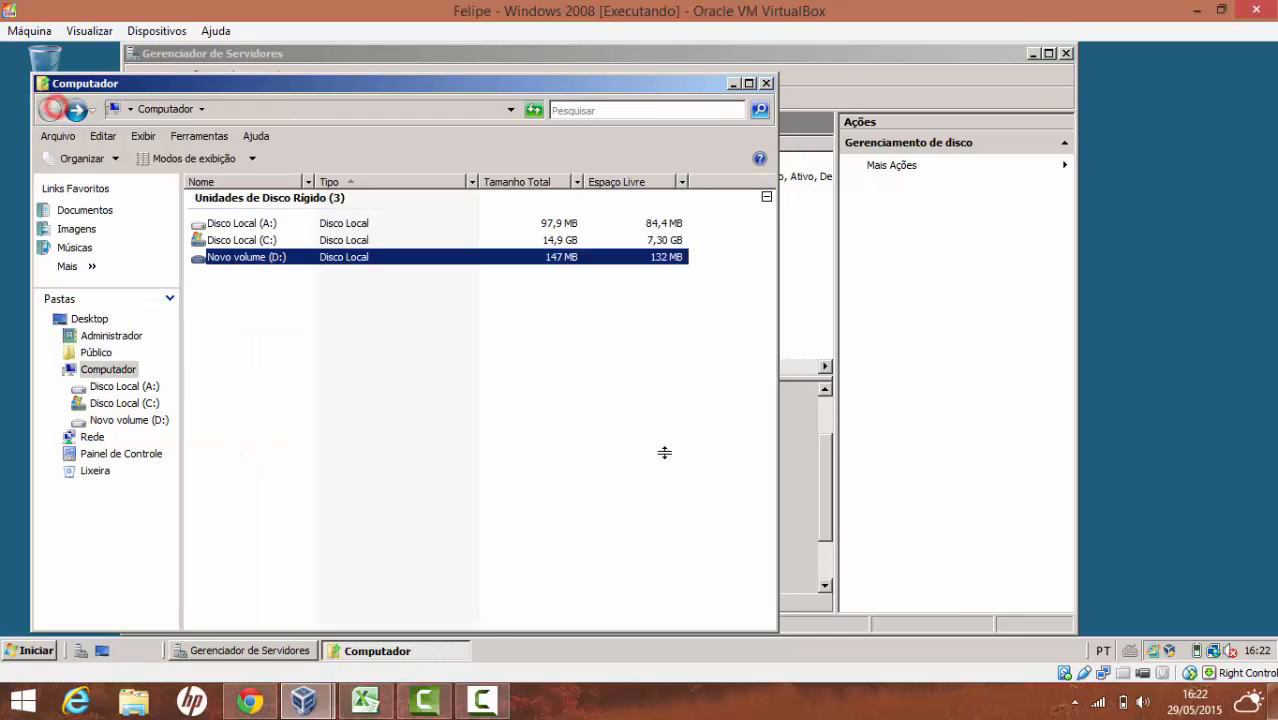
{"action": "left_click", "coordinate": [805, 463]}
{"action": "left_click", "coordinate": [508, 506]}
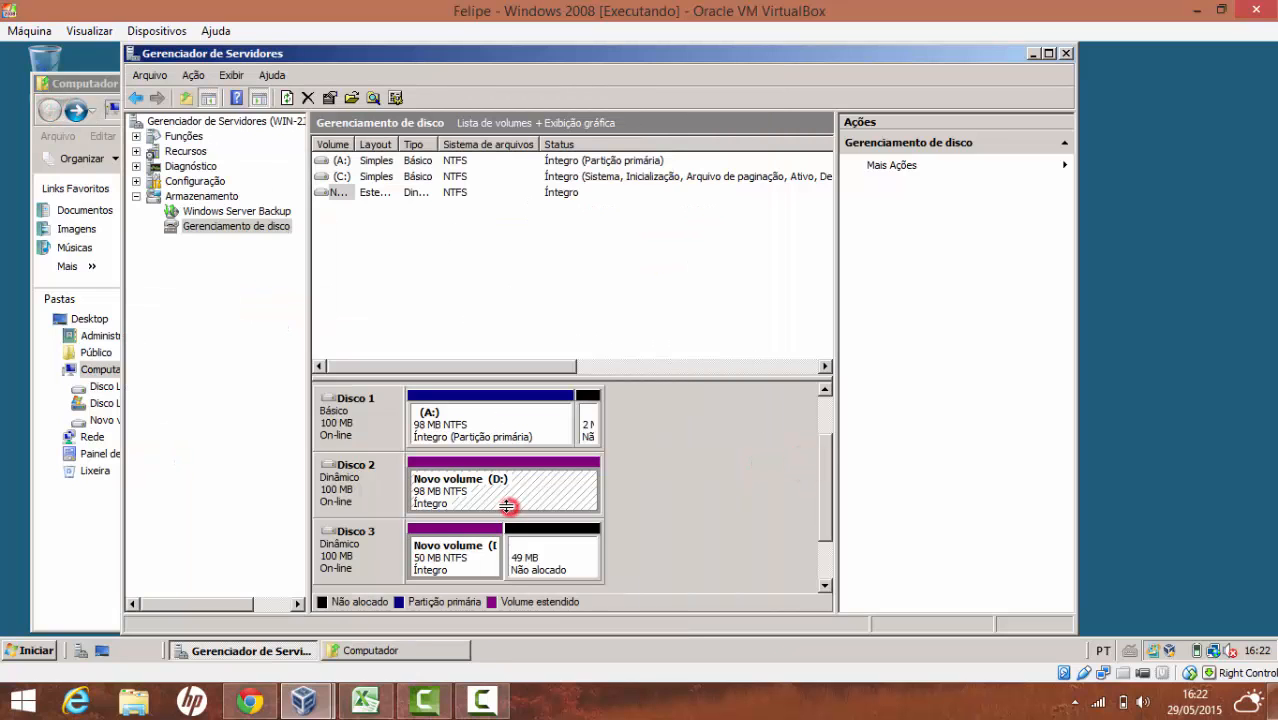
{"action": "left_click", "coordinate": [1049, 53]}
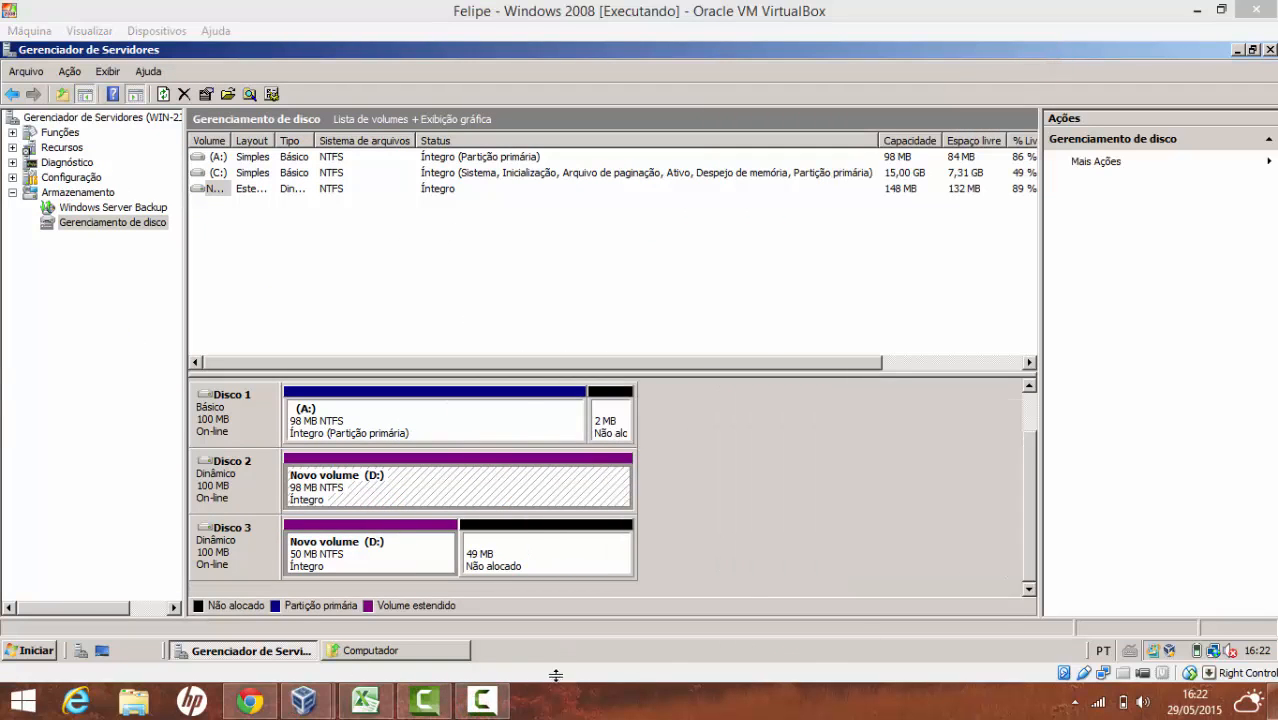
{"action": "left_click", "coordinate": [497, 691]}
{"action": "left_click", "coordinate": [1181, 618]}
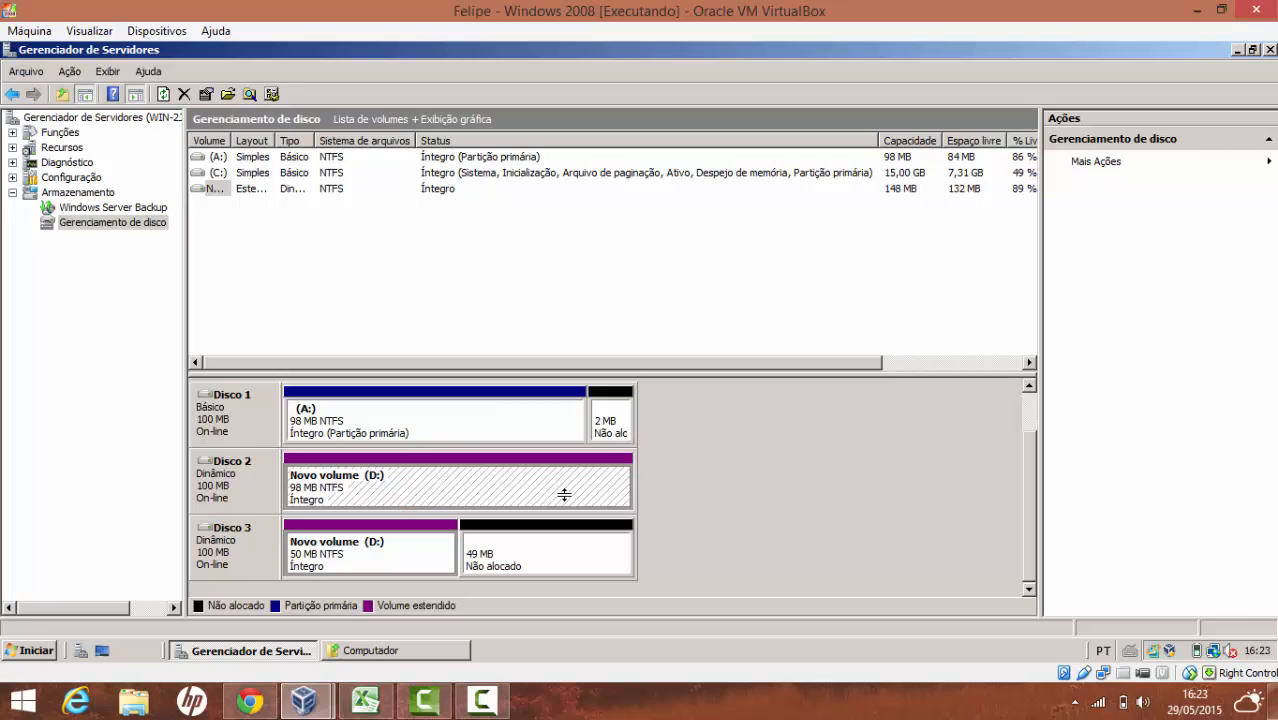
{"action": "left_click", "coordinate": [365, 552]}
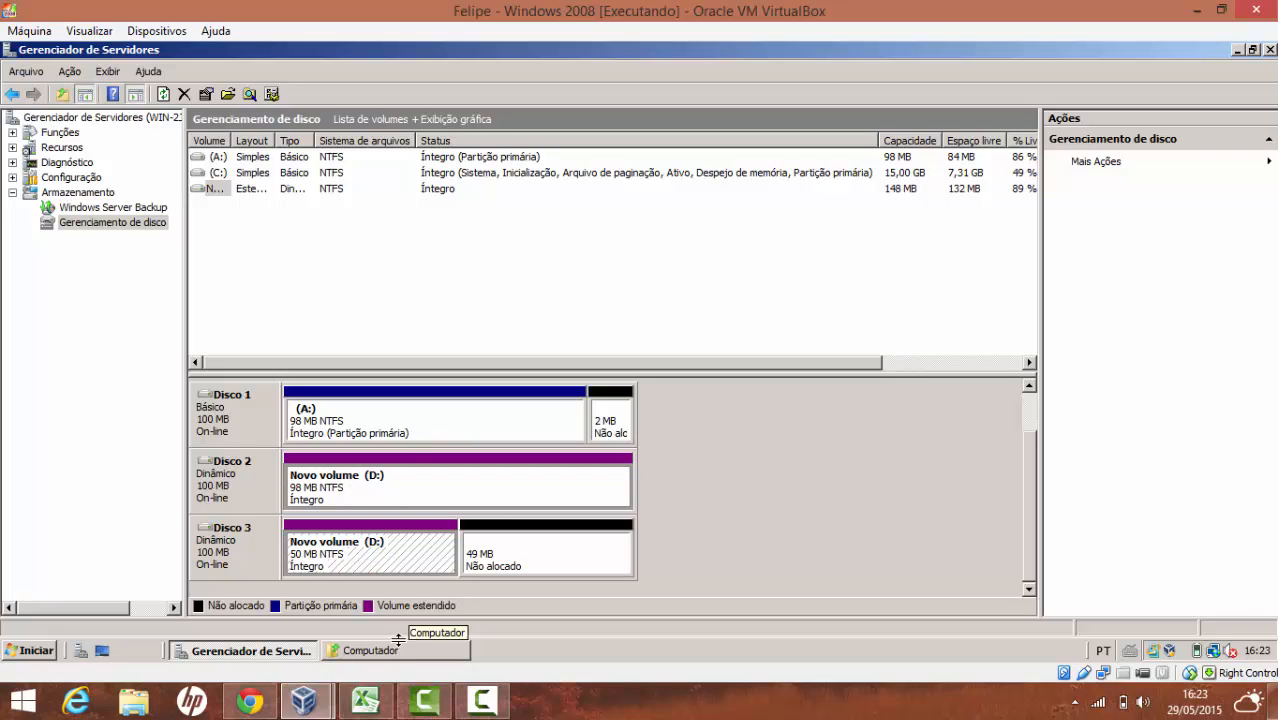
{"action": "left_click", "coordinate": [385, 487]}
{"action": "left_click", "coordinate": [373, 524]}
{"action": "left_click", "coordinate": [362, 478]}
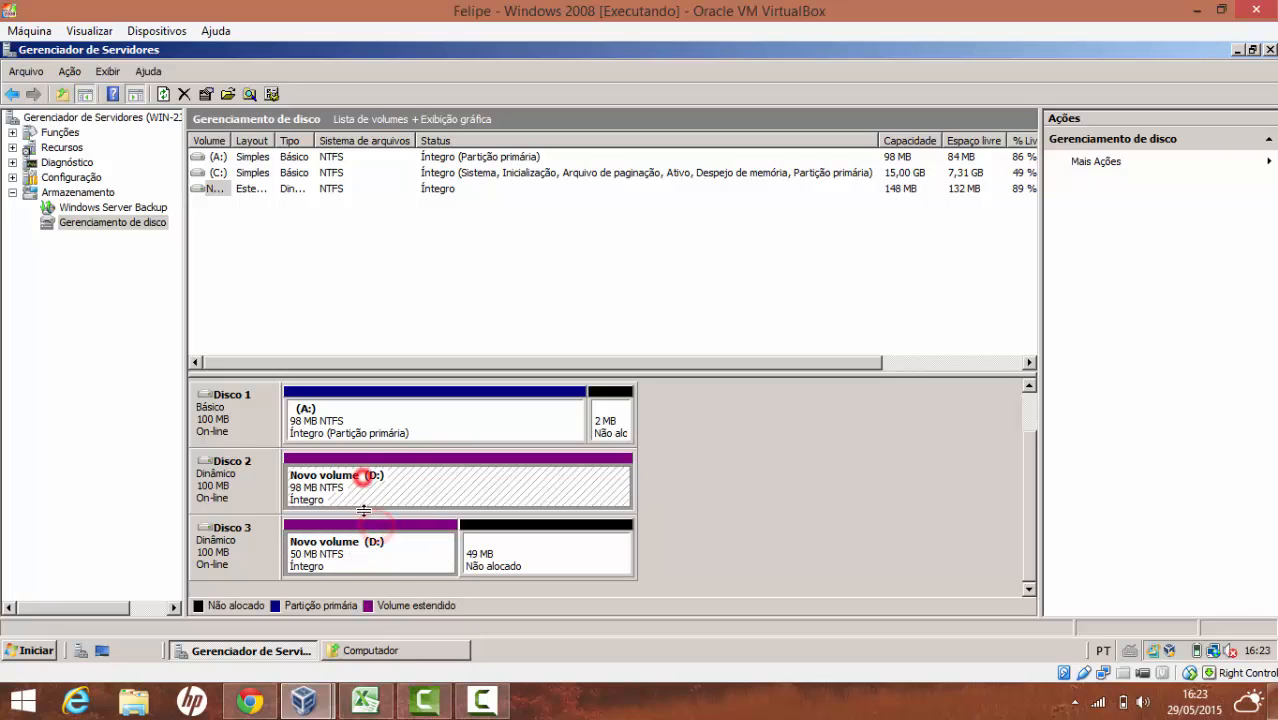
{"action": "left_click", "coordinate": [360, 651]}
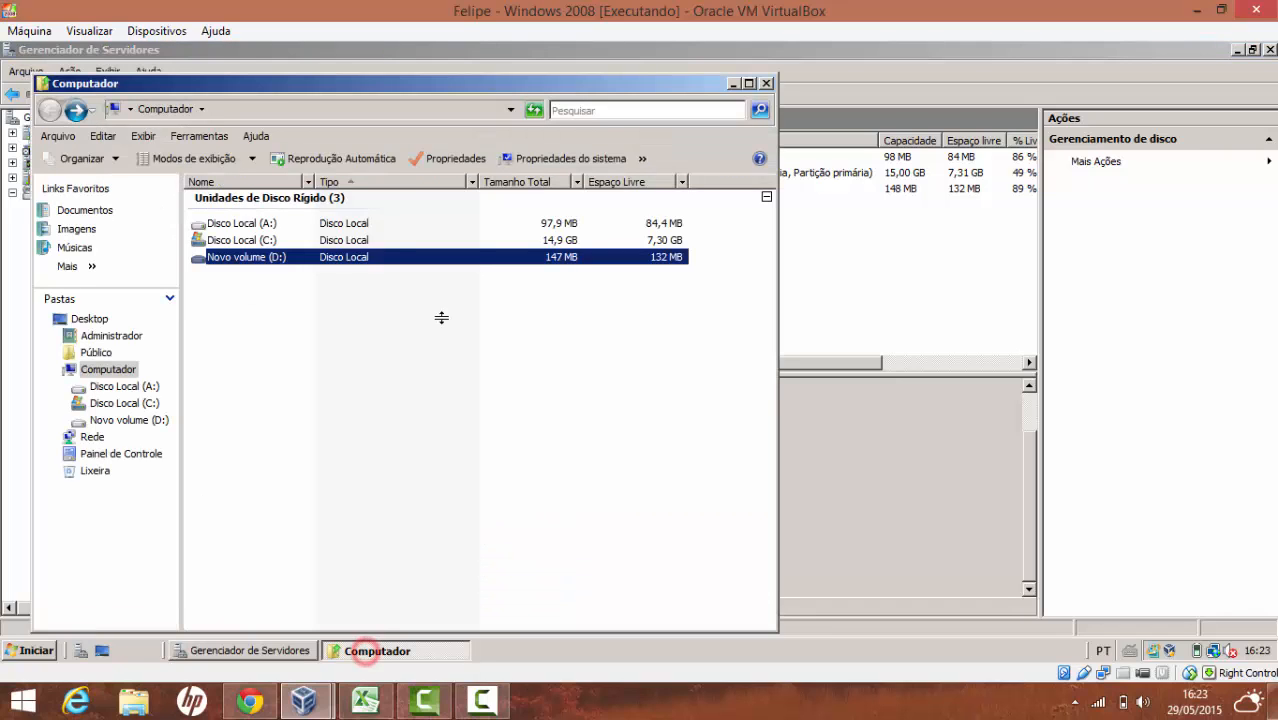
{"action": "left_click", "coordinate": [838, 514]}
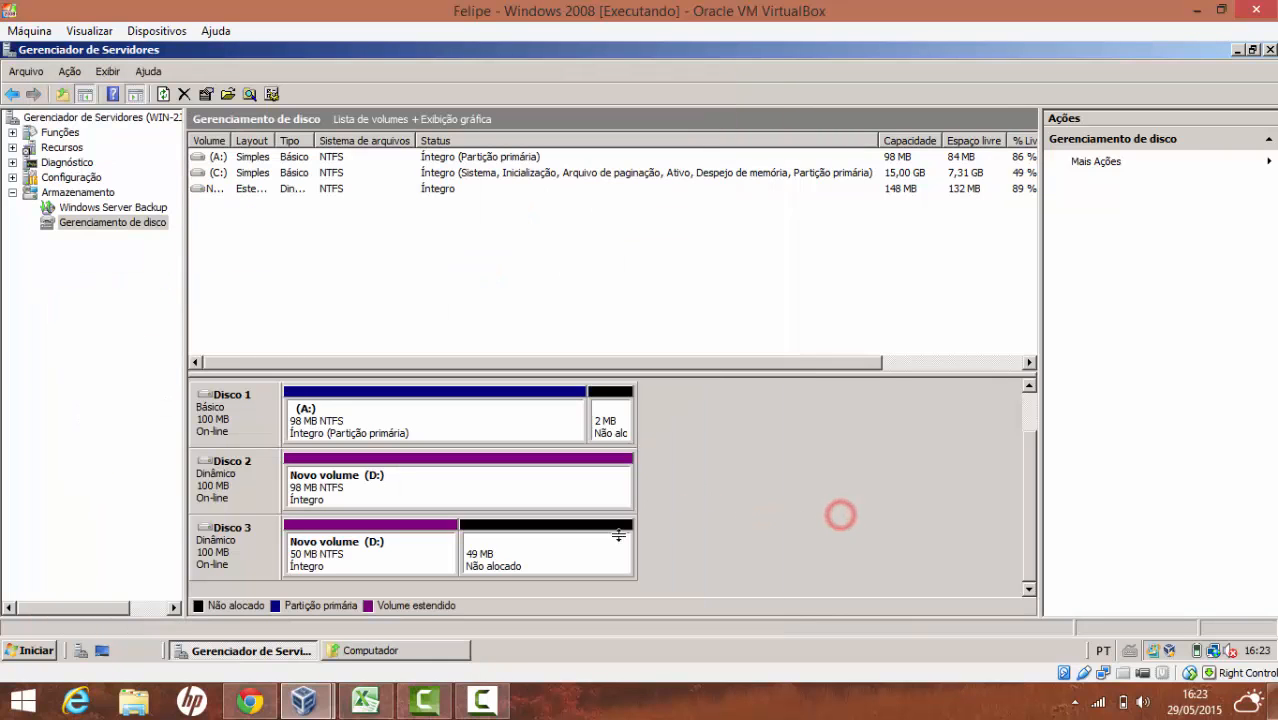
Delete the A: volume, confirming with Sim
{"action": "right_click", "coordinate": [542, 560]}
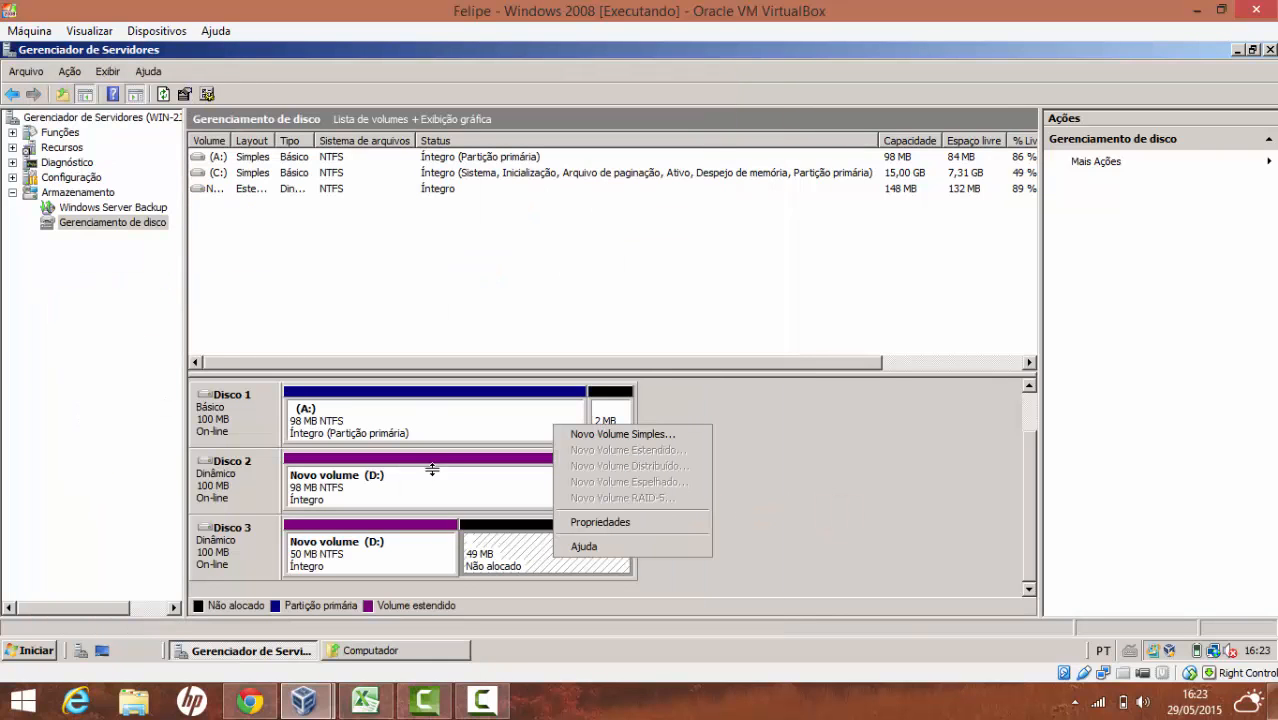
{"action": "right_click", "coordinate": [407, 401]}
{"action": "left_click", "coordinate": [477, 556]}
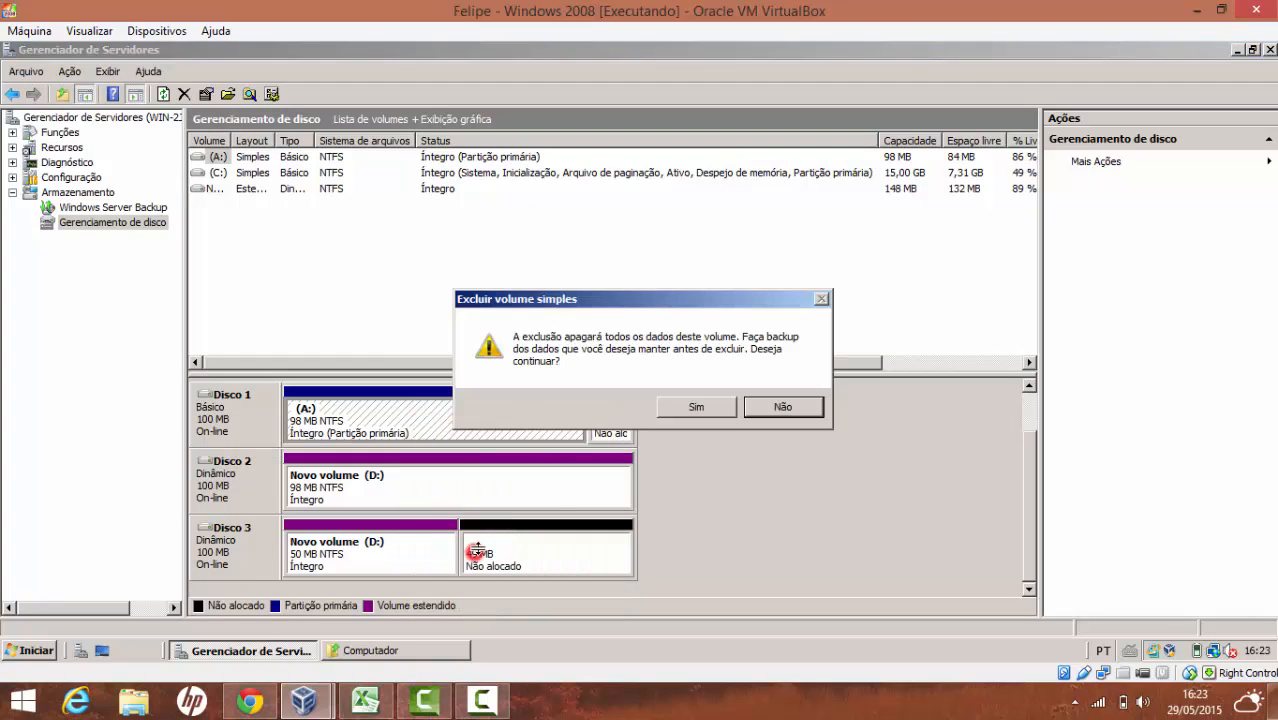
{"action": "left_click", "coordinate": [686, 408]}
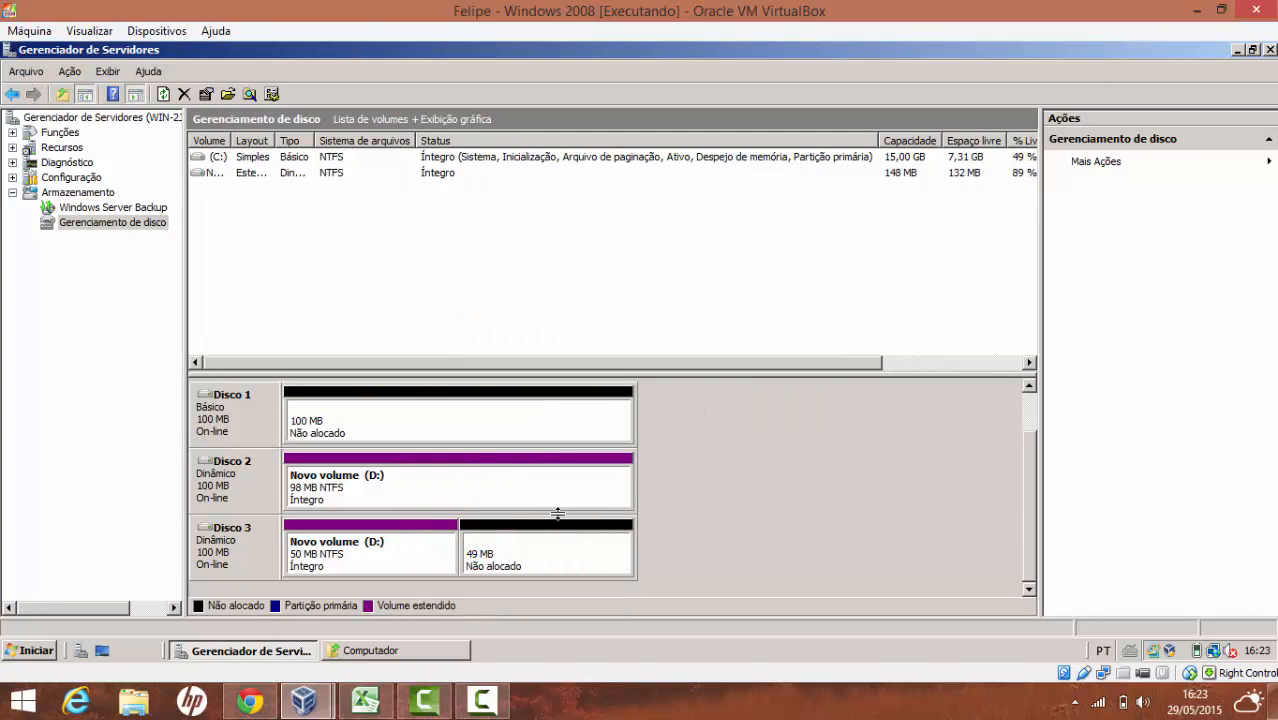
Delete the spanned D: volume, confirming with Sim
{"action": "right_click", "coordinate": [516, 497]}
{"action": "left_click", "coordinate": [557, 438]}
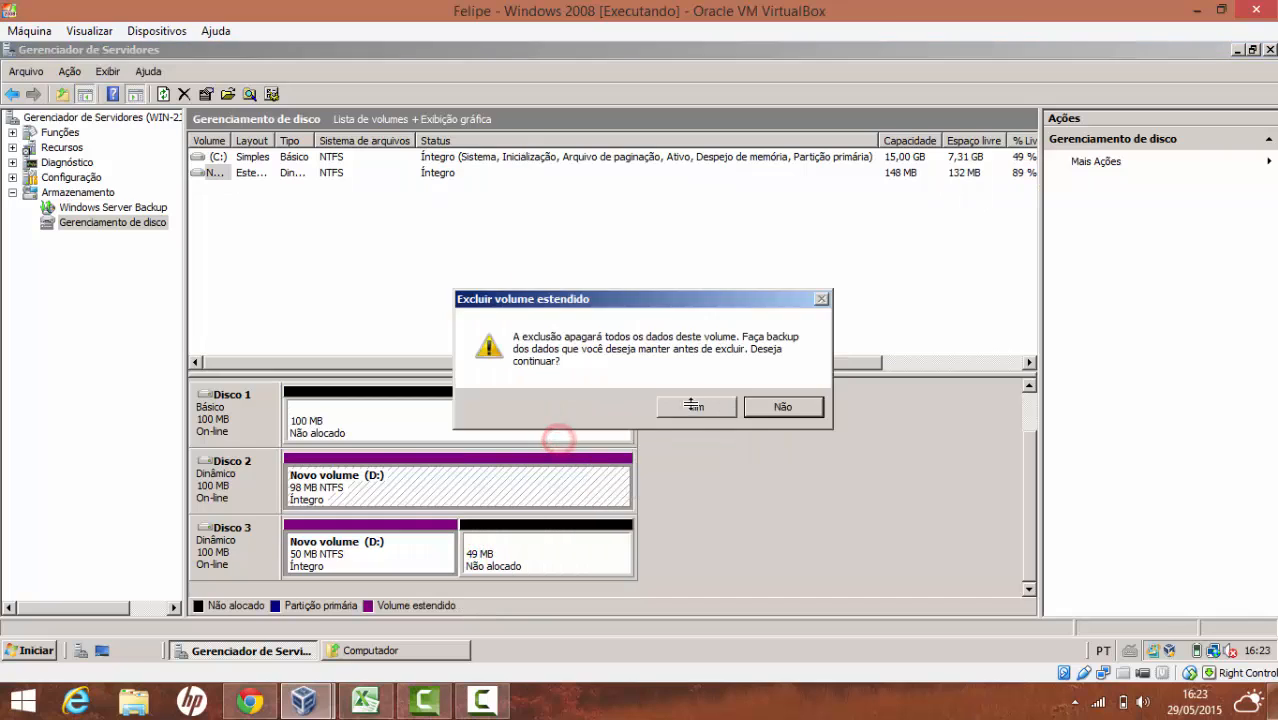
{"action": "left_click", "coordinate": [692, 406]}
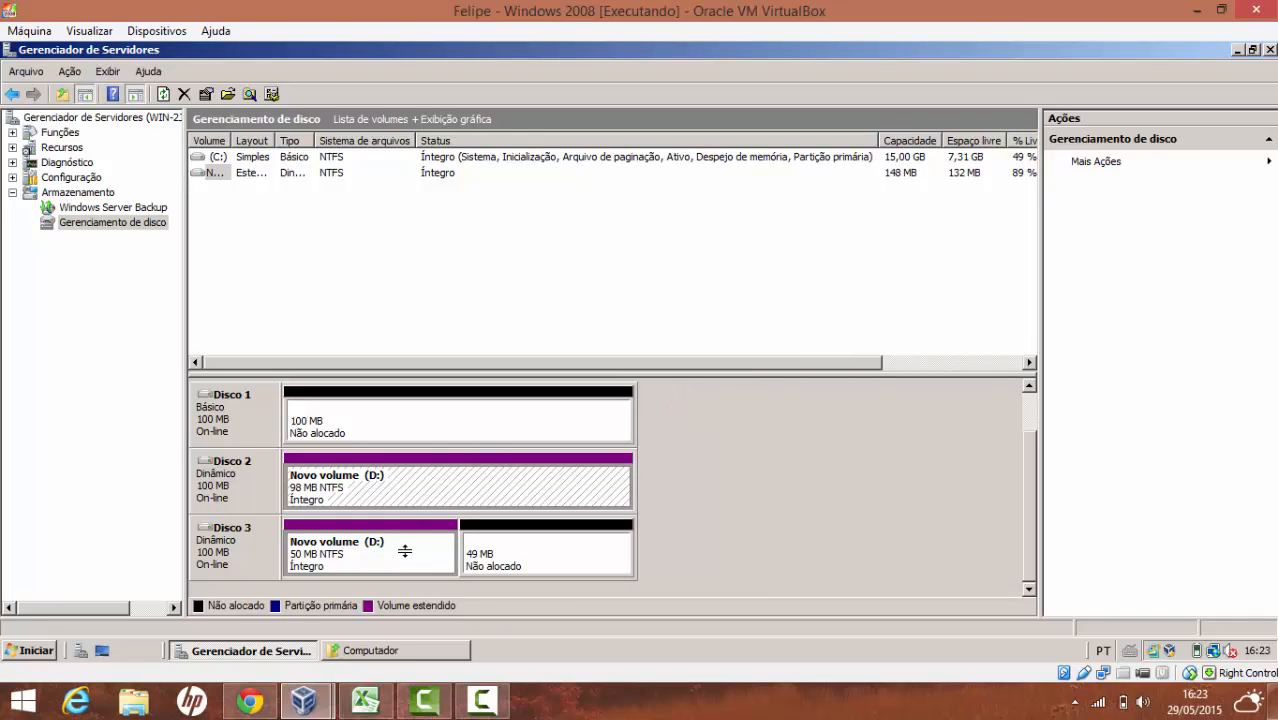
{"action": "right_click", "coordinate": [451, 418]}
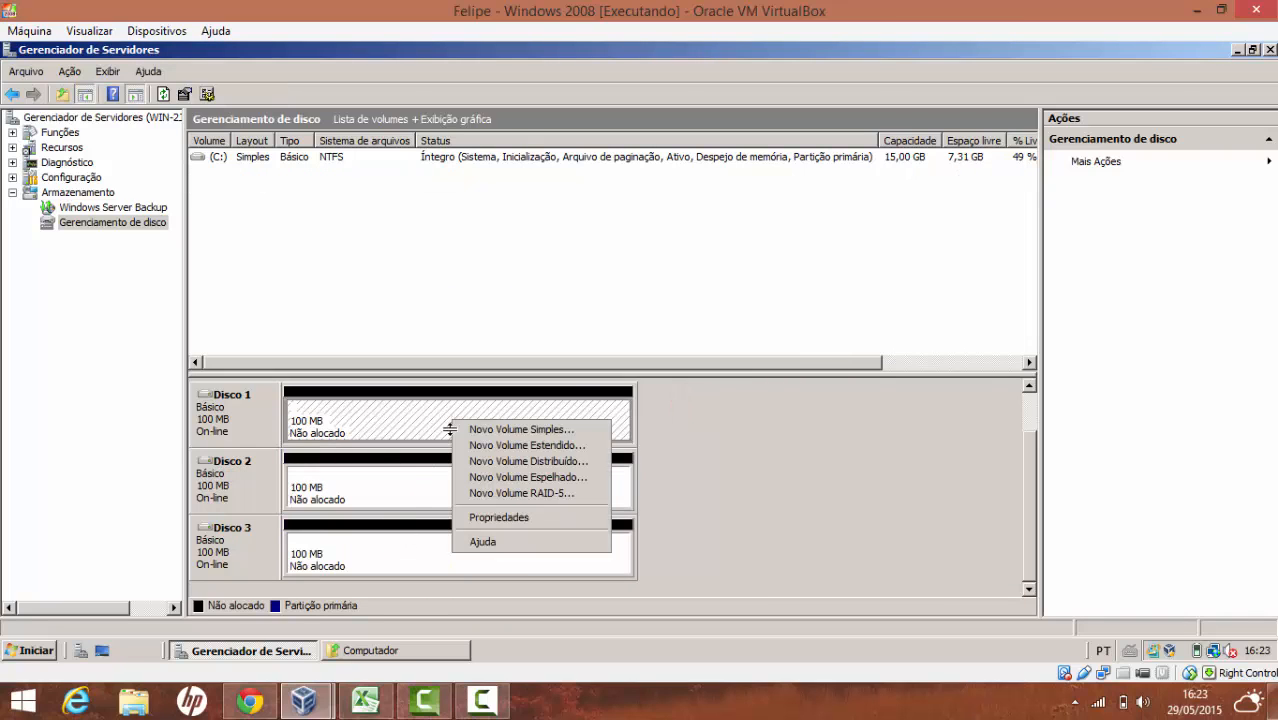
Start a new striped volume on Disco 1 and add Disco 2 to it
{"action": "left_click", "coordinate": [491, 463]}
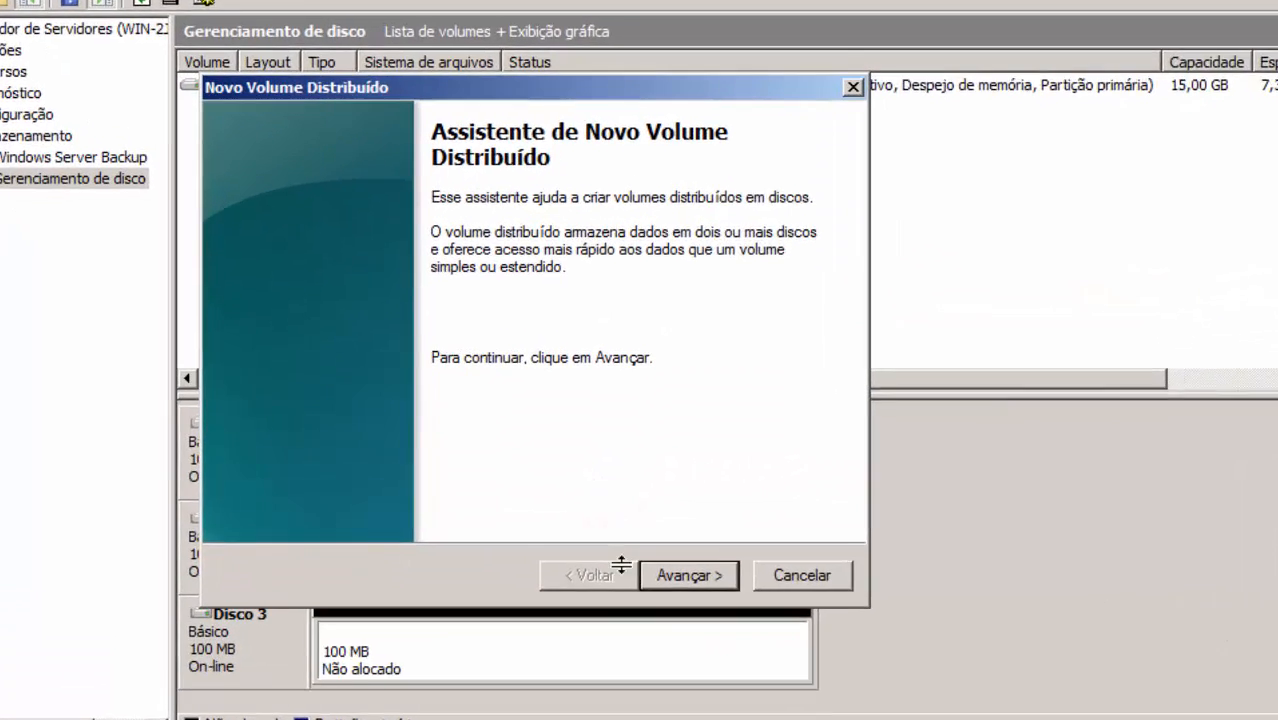
{"action": "left_click", "coordinate": [562, 507]}
{"action": "double_click", "coordinate": [777, 538]}
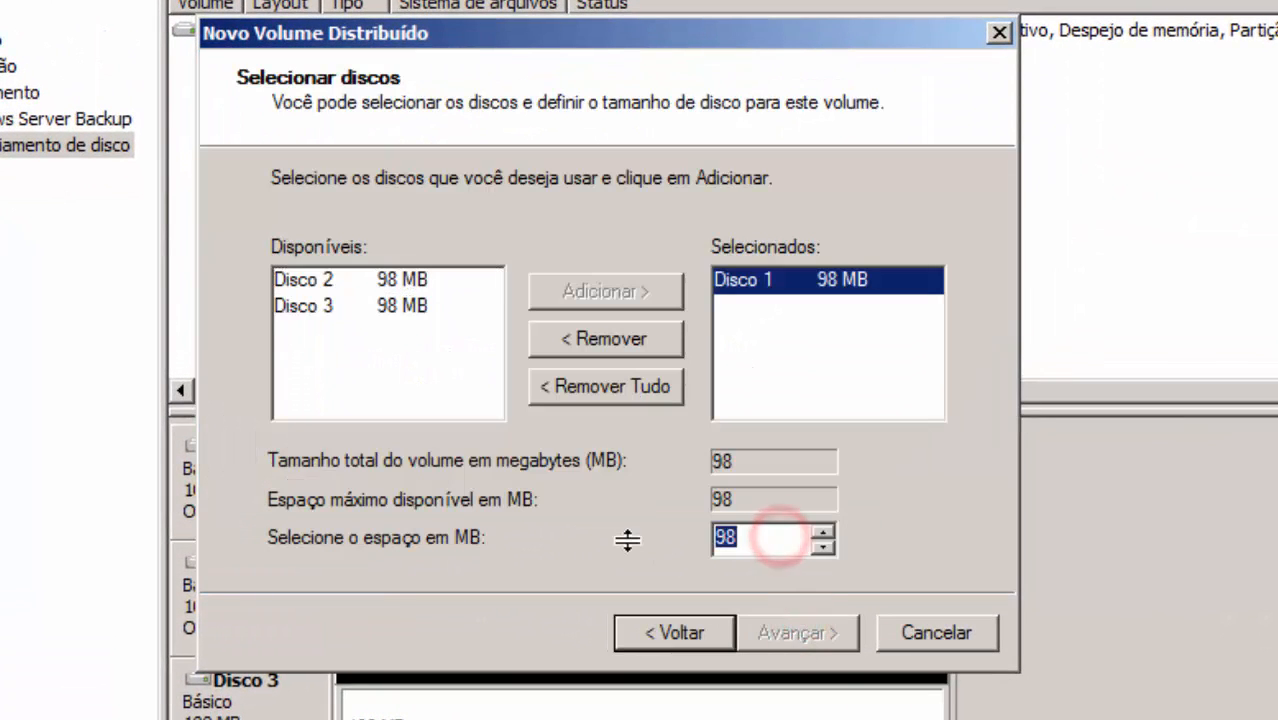
{"action": "type", "text": "30"}
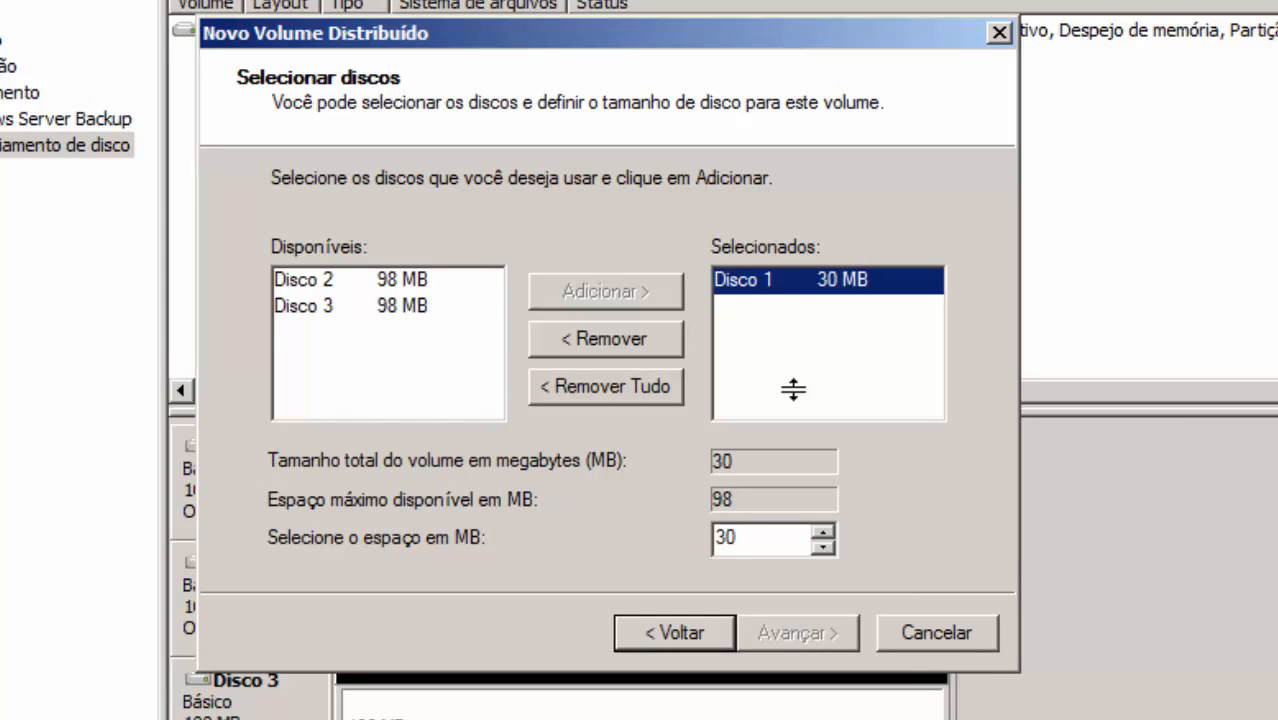
{"action": "left_click", "coordinate": [400, 281]}
{"action": "left_click", "coordinate": [628, 282]}
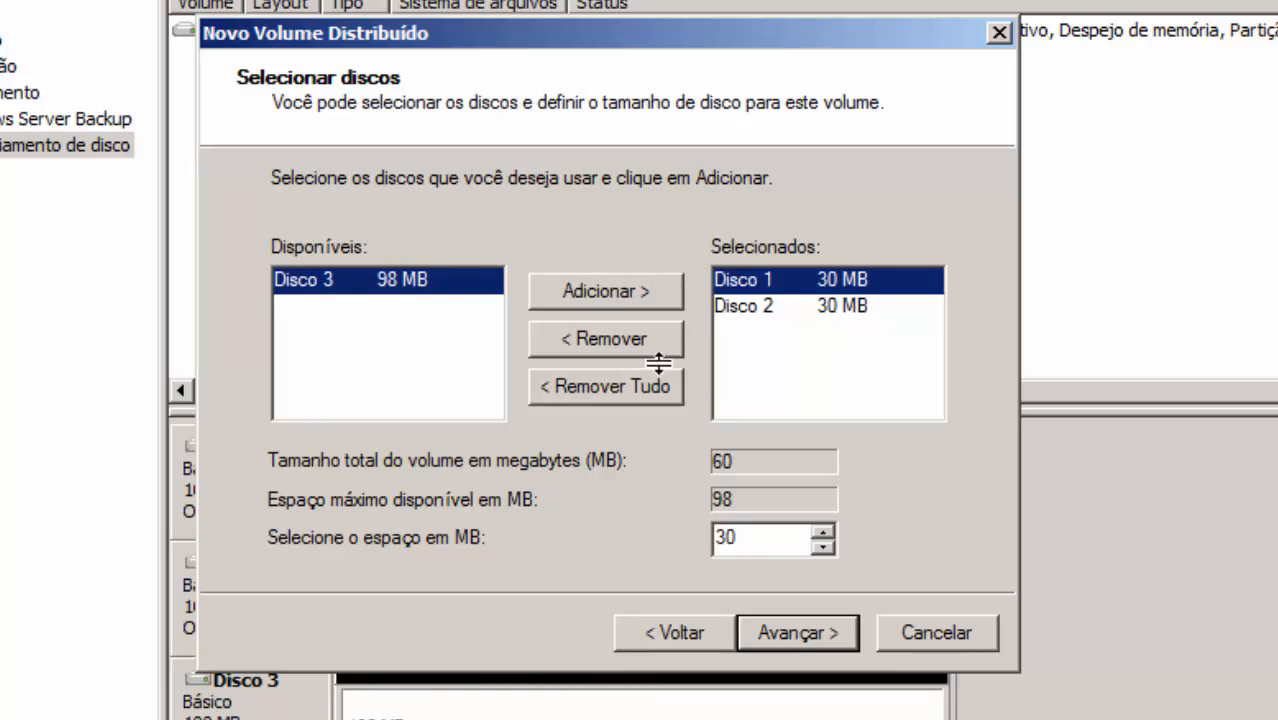
Set the space used on each of Disco 1 and Disco 2 to 55 MB
{"action": "left_click", "coordinate": [796, 310]}
{"action": "left_click", "coordinate": [774, 266]}
{"action": "left_click", "coordinate": [735, 533]}
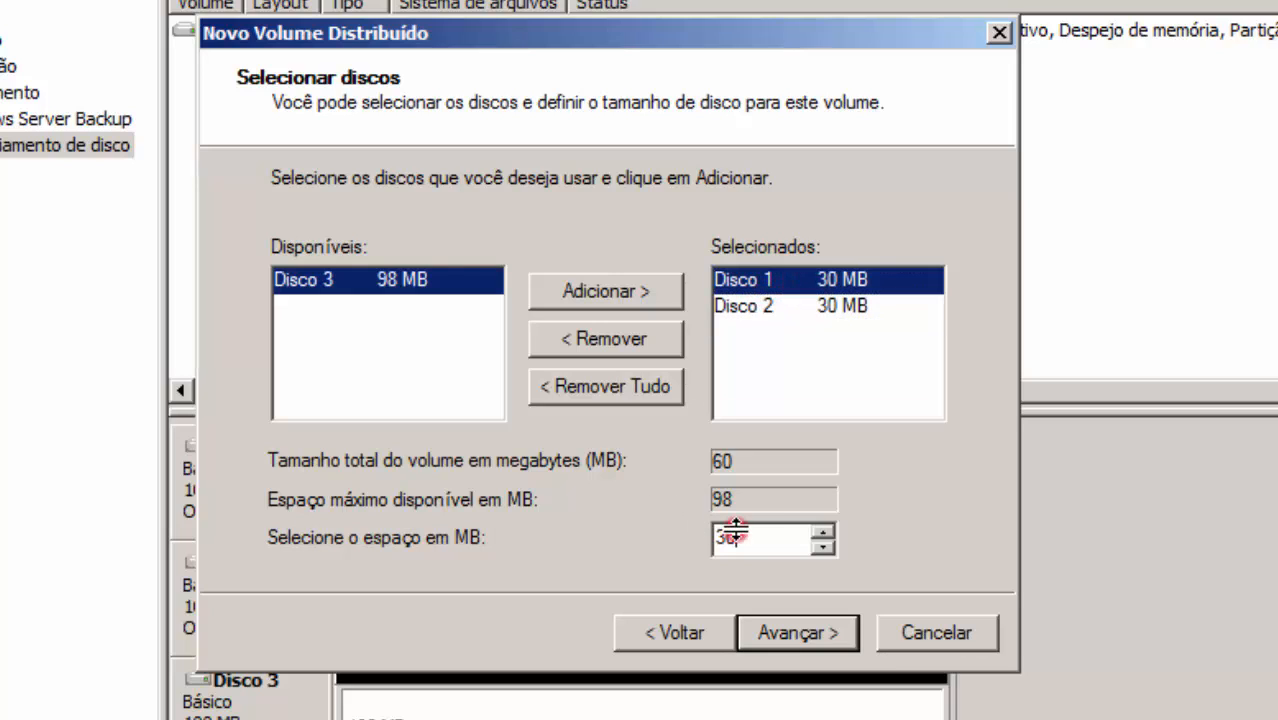
{"action": "double_click", "coordinate": [735, 533]}
{"action": "type", "text": "35"}
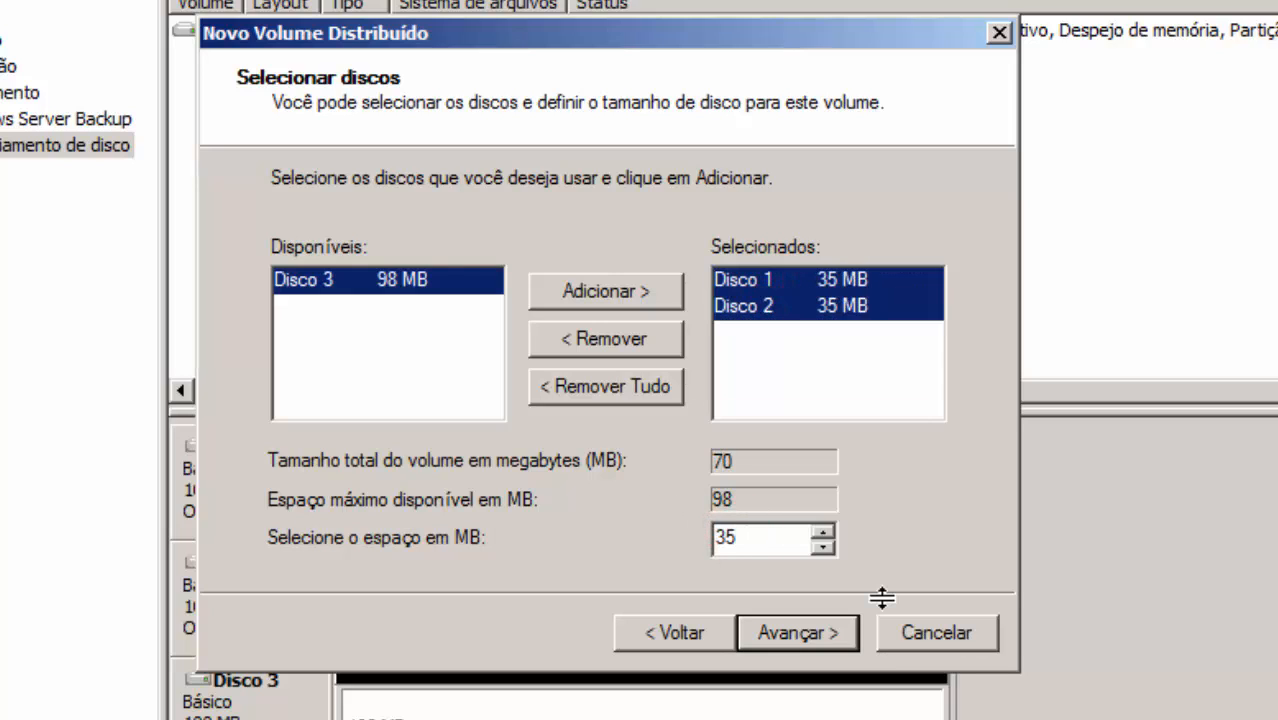
{"action": "key", "text": "BackSpace"}
{"action": "key", "text": "BackSpace"}
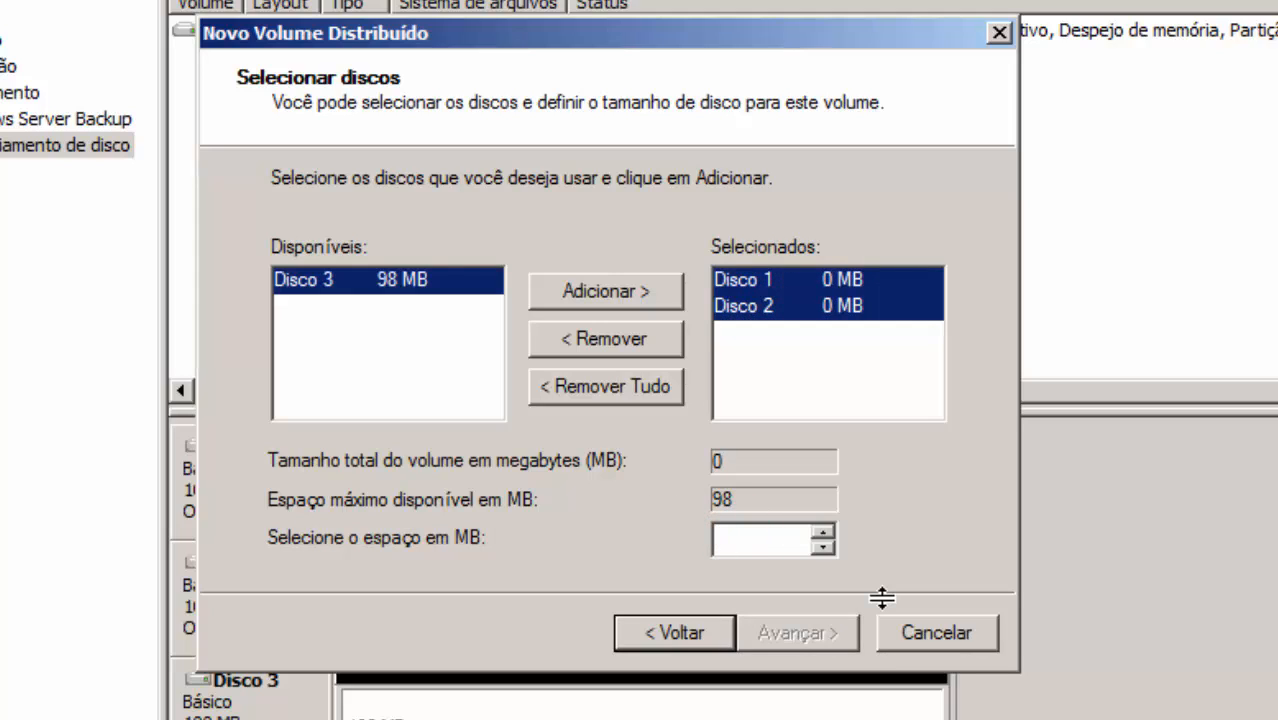
{"action": "type", "text": "89"}
{"action": "key", "text": "BackSpace"}
{"action": "key", "text": "BackSpace"}
{"action": "type", "text": "23456"}
{"action": "key", "text": "BackSpace"}
{"action": "key", "text": "BackSpace"}
{"action": "key", "text": "BackSpace"}
{"action": "key", "text": "BackSpace"}
{"action": "key", "text": "BackSpace"}
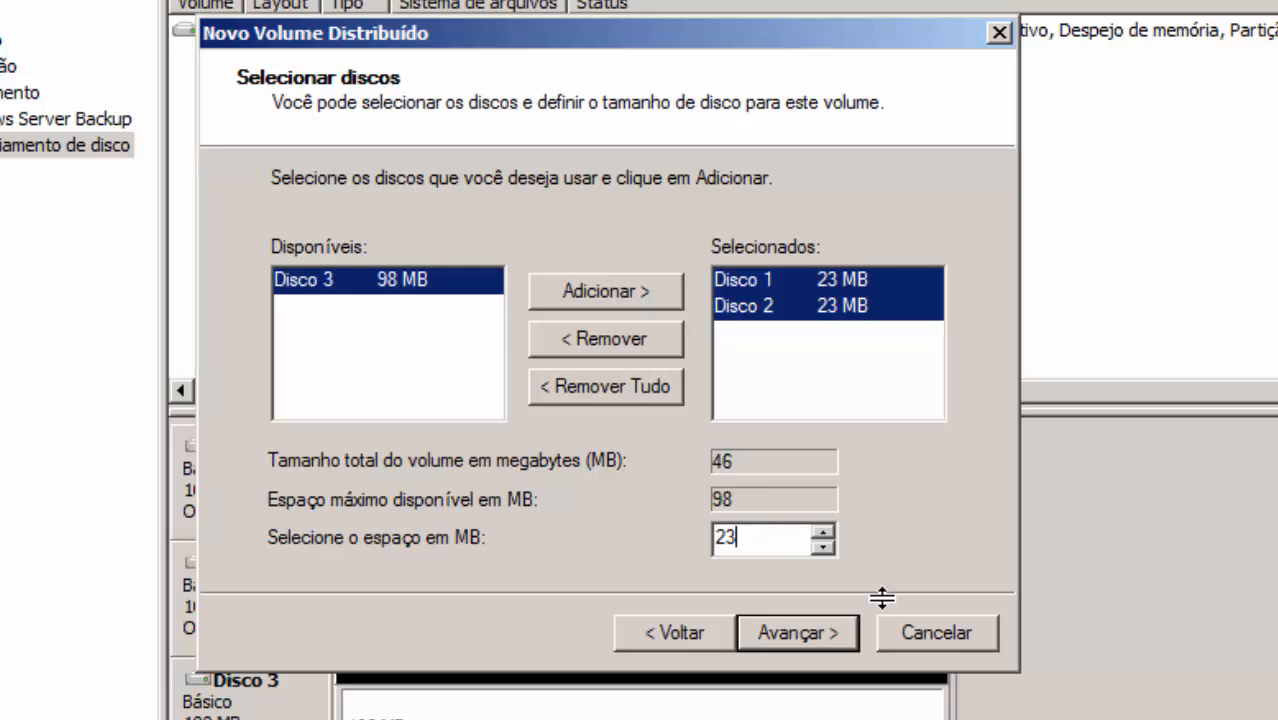
{"action": "type", "text": "98"}
{"action": "key", "text": "BackSpace"}
{"action": "key", "text": "BackSpace"}
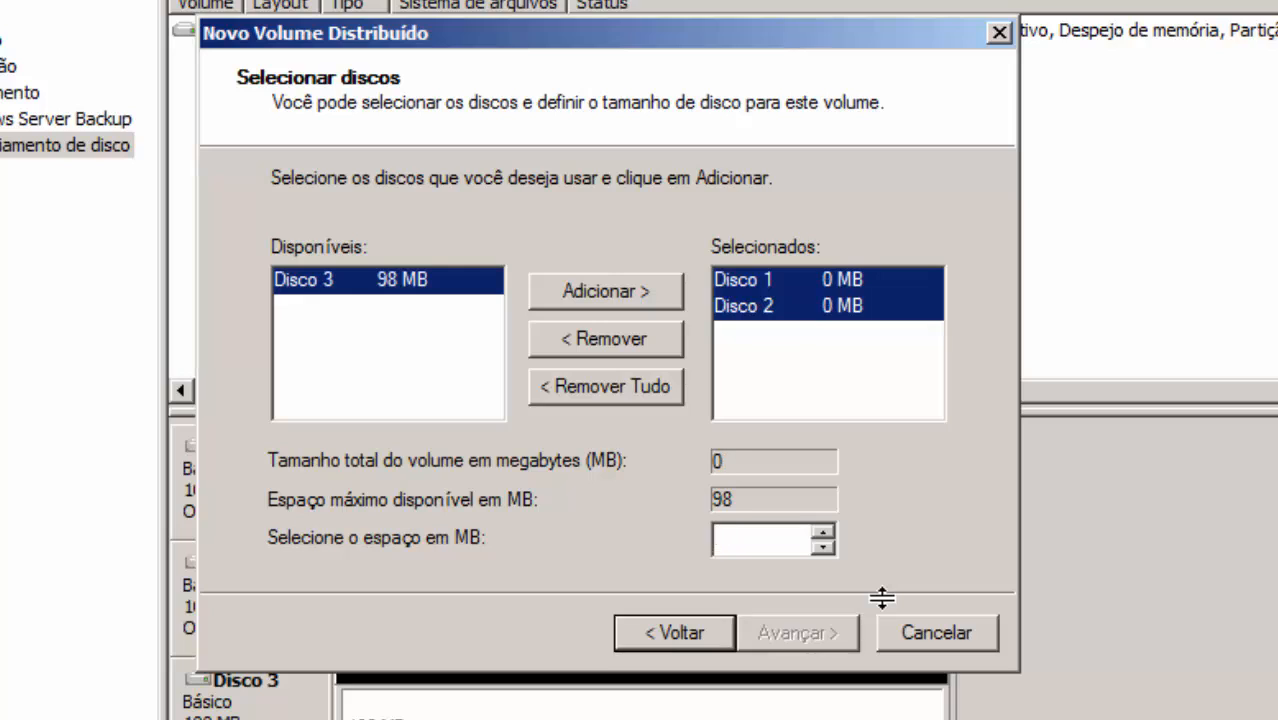
{"action": "type", "text": "77"}
{"action": "key", "text": "BackSpace"}
{"action": "key", "text": "BackSpace"}
{"action": "type", "text": "55"}
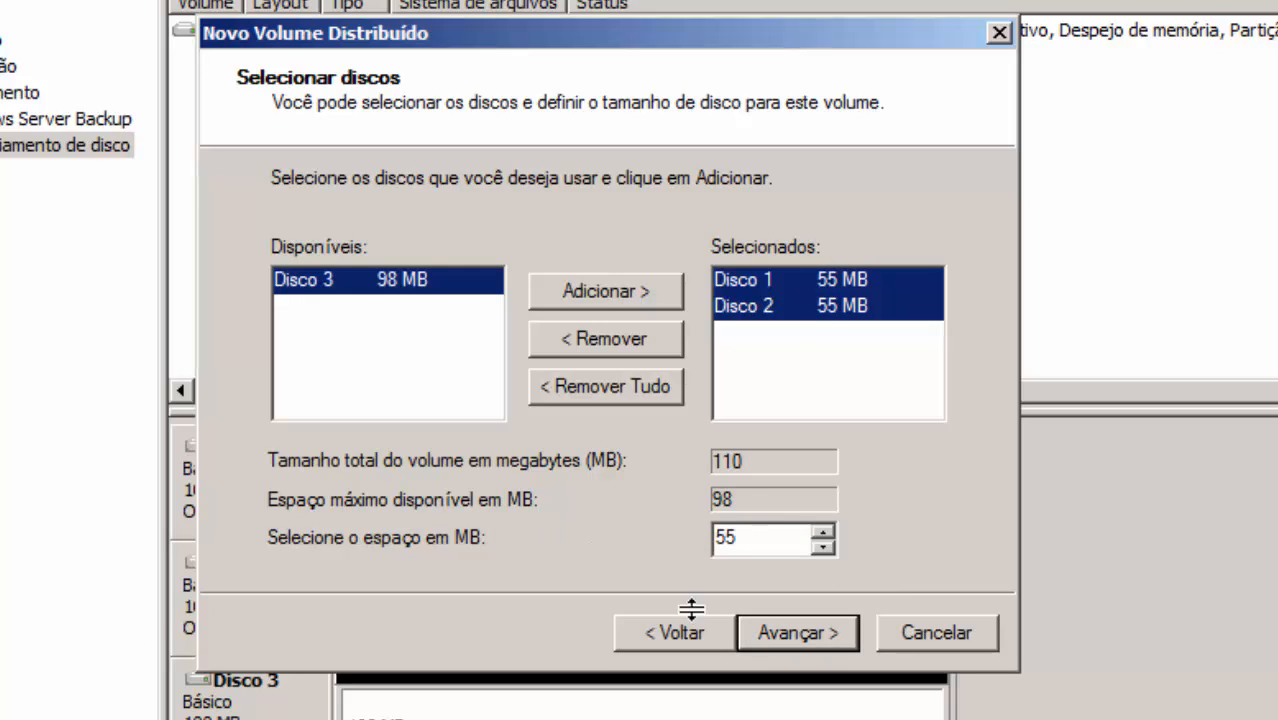
Keep drive letter D and the NTFS format settings, and finish the striped volume wizard
{"action": "left_click", "coordinate": [793, 637]}
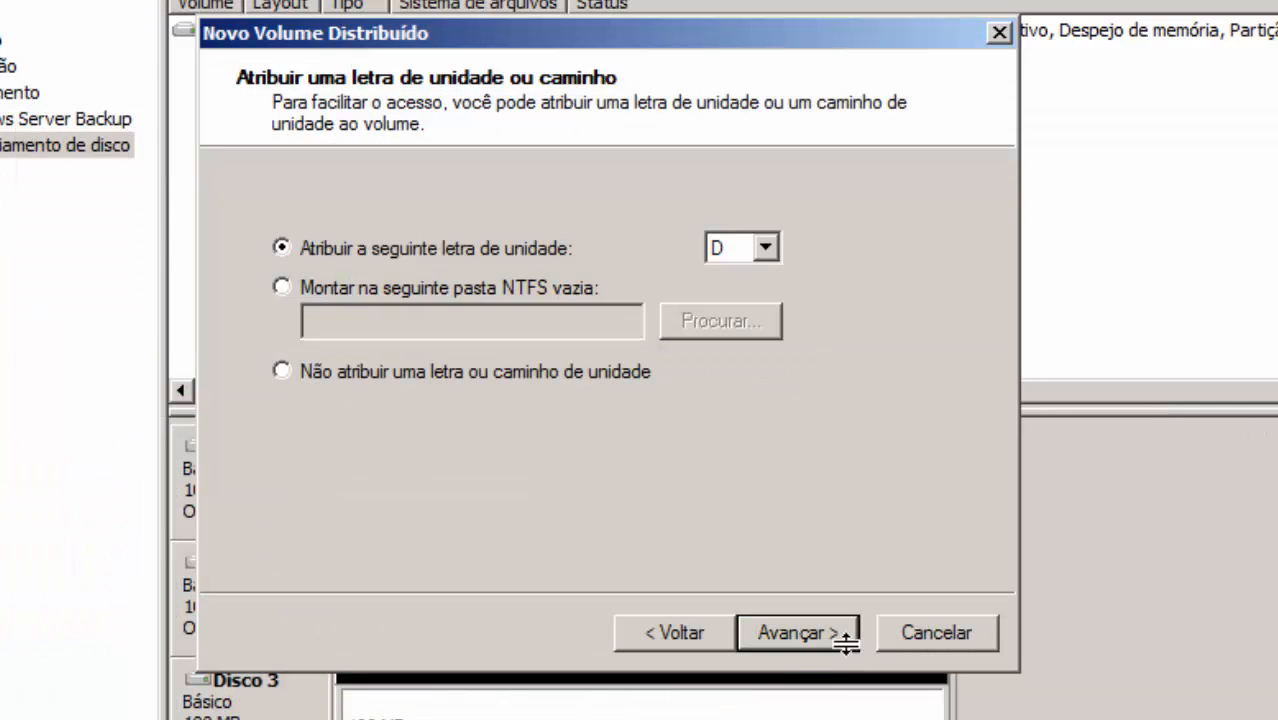
{"action": "left_click", "coordinate": [792, 630]}
{"action": "left_click", "coordinate": [788, 628]}
{"action": "left_click", "coordinate": [795, 628]}
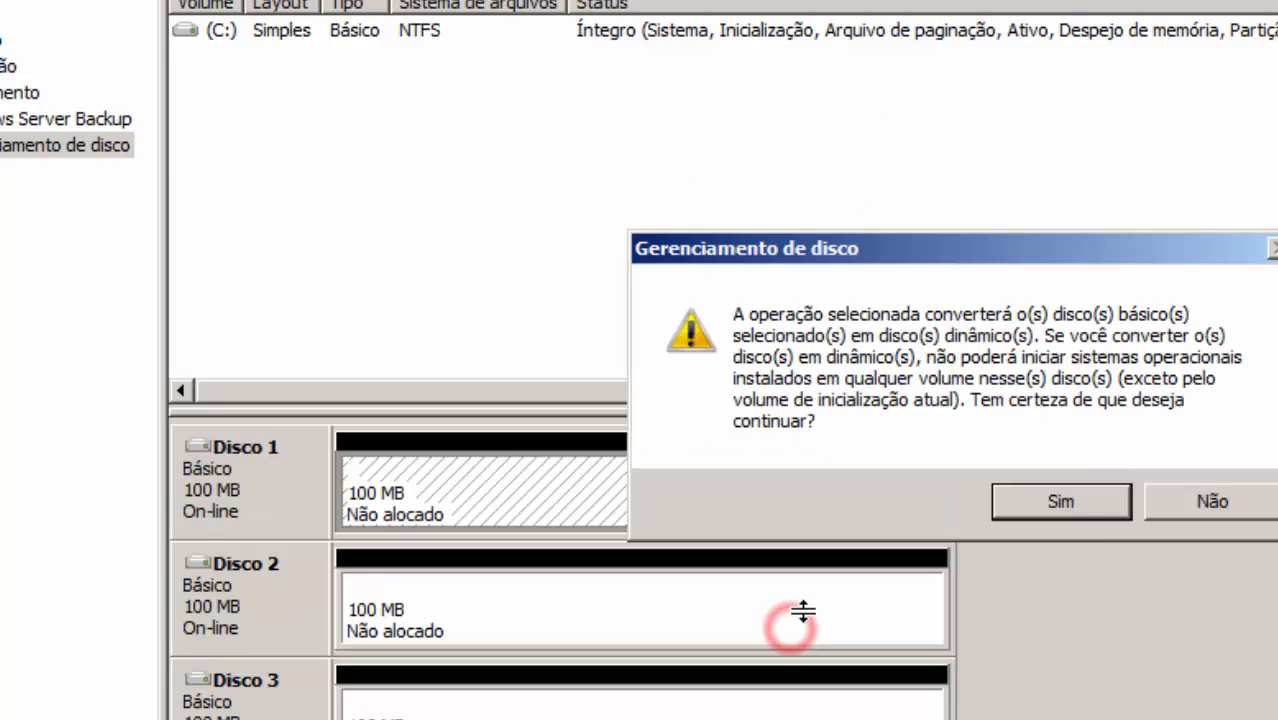
Accept the dynamic-disk conversion and check the new 109 MB D: drive in Computador
{"action": "left_click", "coordinate": [1090, 499]}
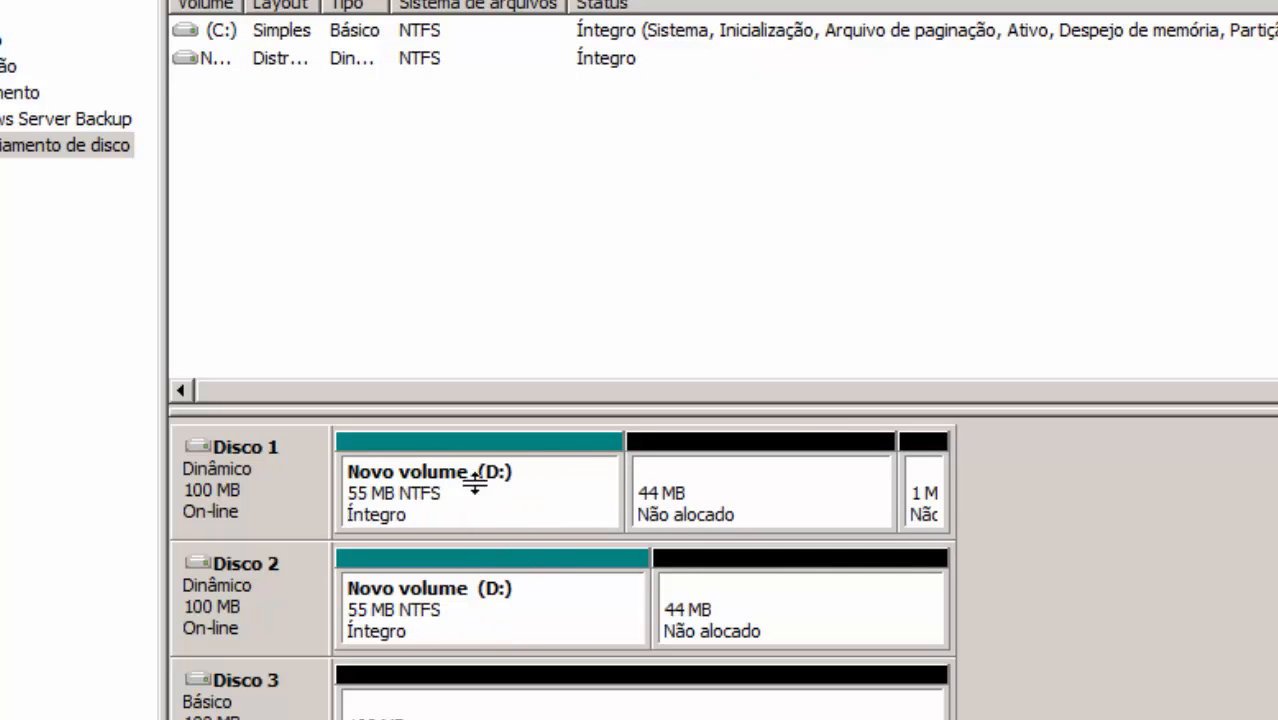
{"action": "key", "text": "alt+Tab"}
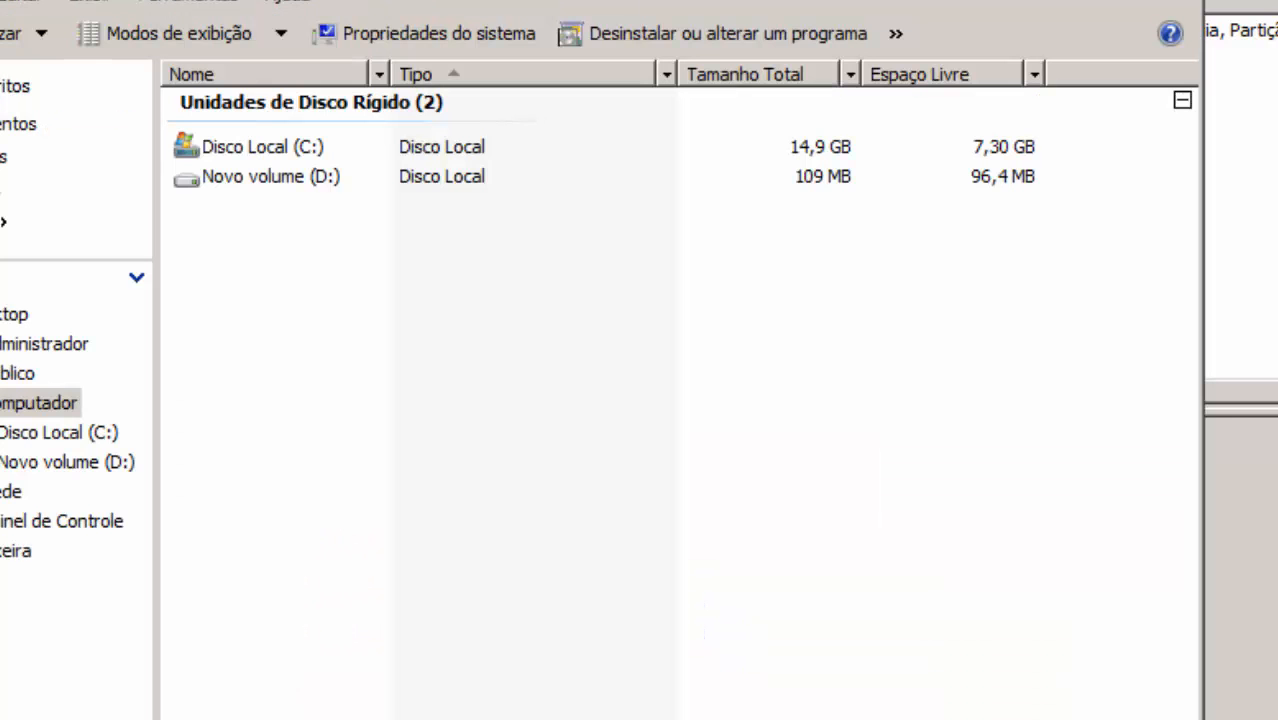
{"action": "left_click", "coordinate": [357, 176]}
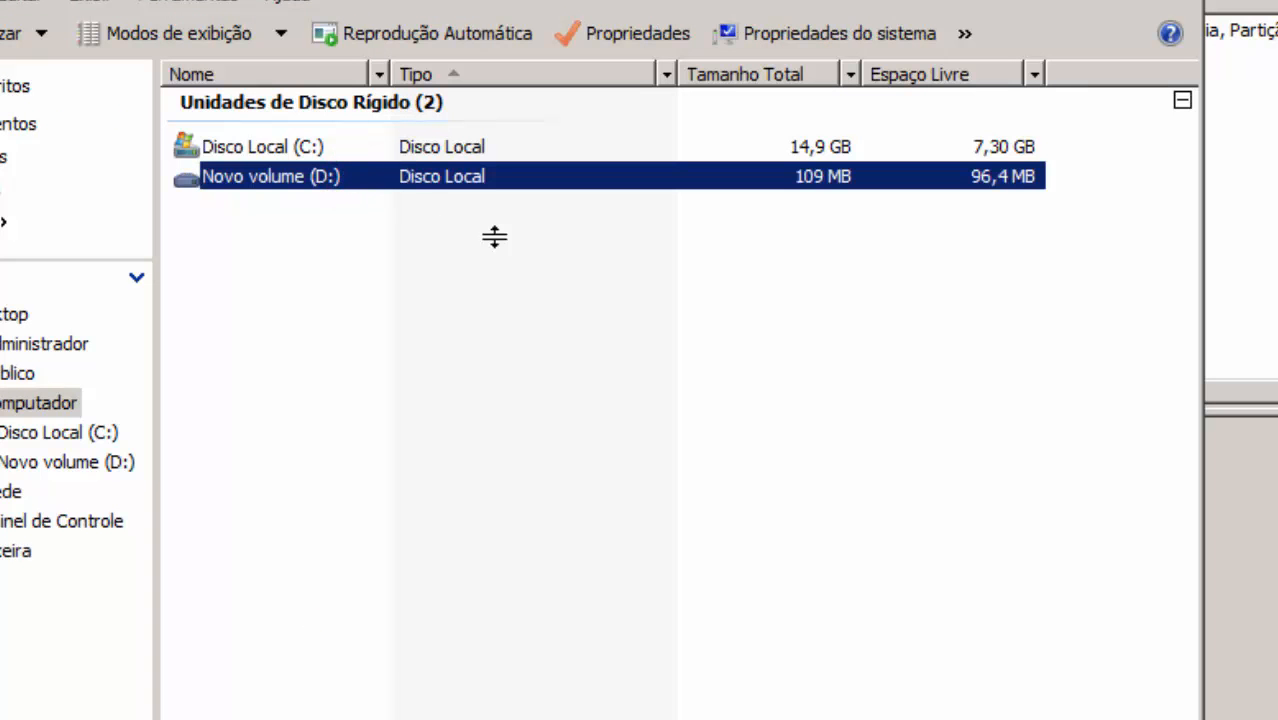
{"action": "key", "text": "alt+Tab"}
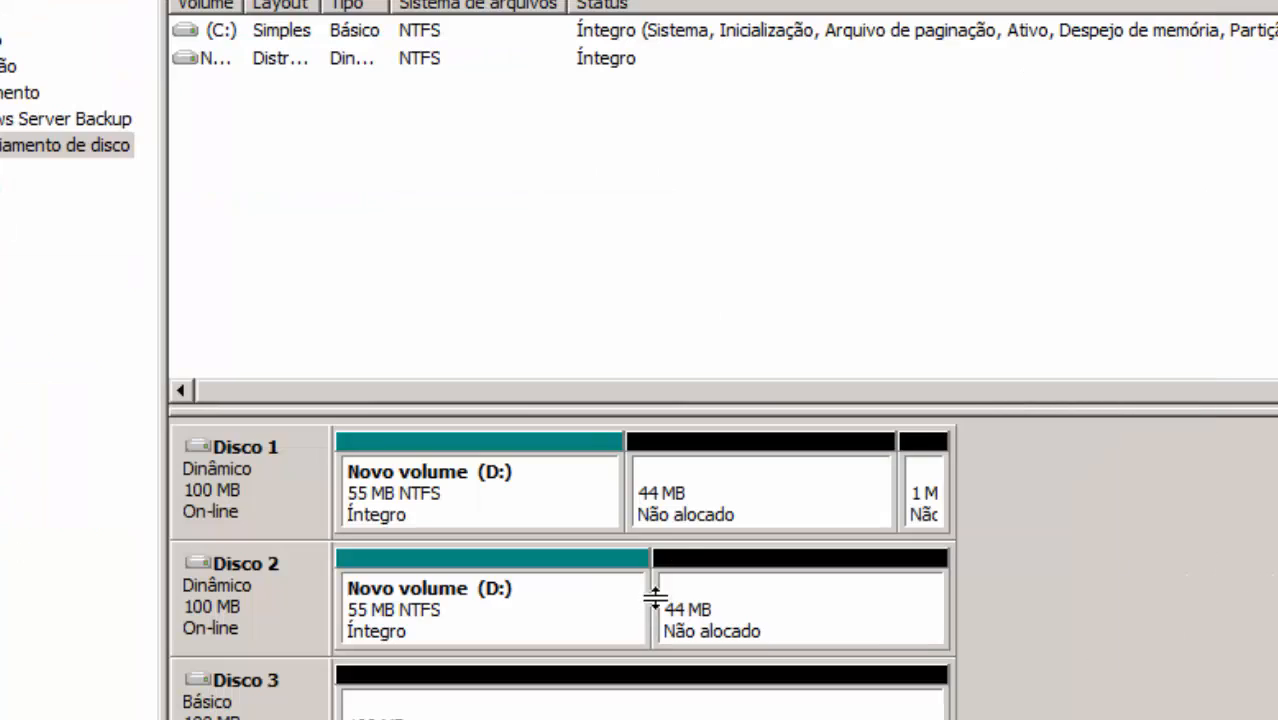
Start a mirrored volume on Disco 1, add Disco 3, and set 34 MB per disk
{"action": "right_click", "coordinate": [721, 488]}
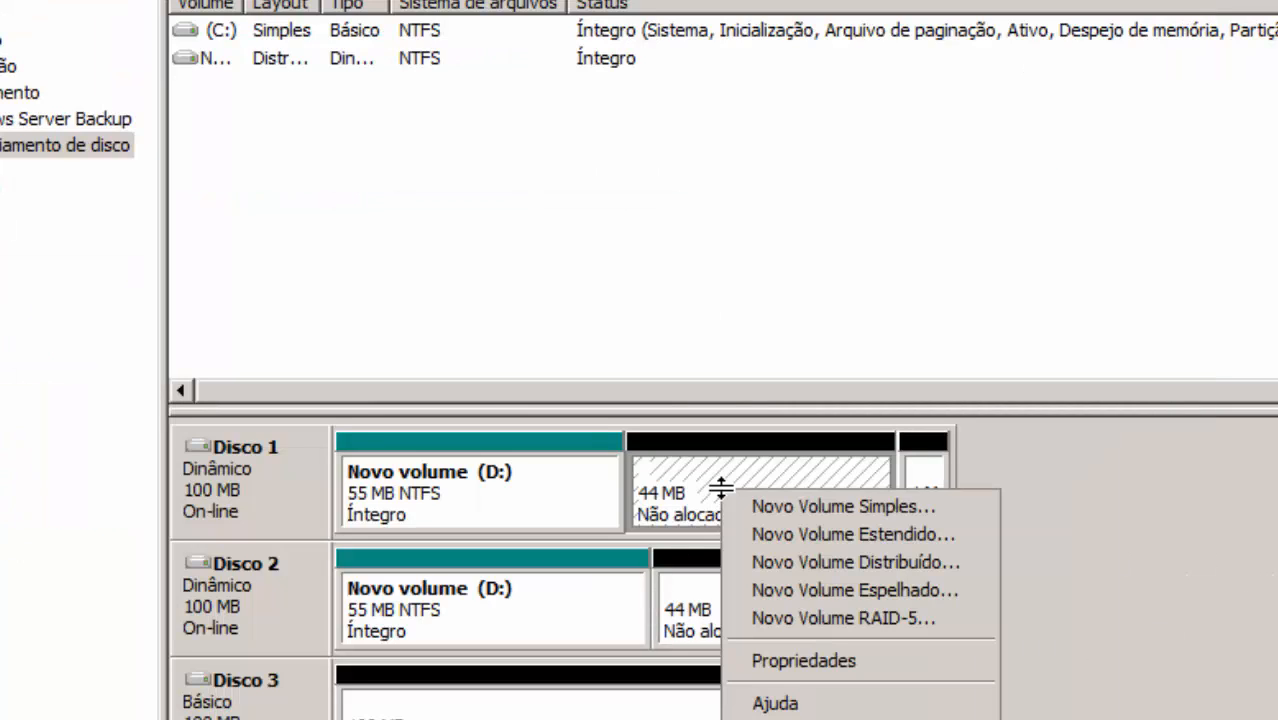
{"action": "left_click", "coordinate": [907, 590]}
{"action": "left_click", "coordinate": [800, 632]}
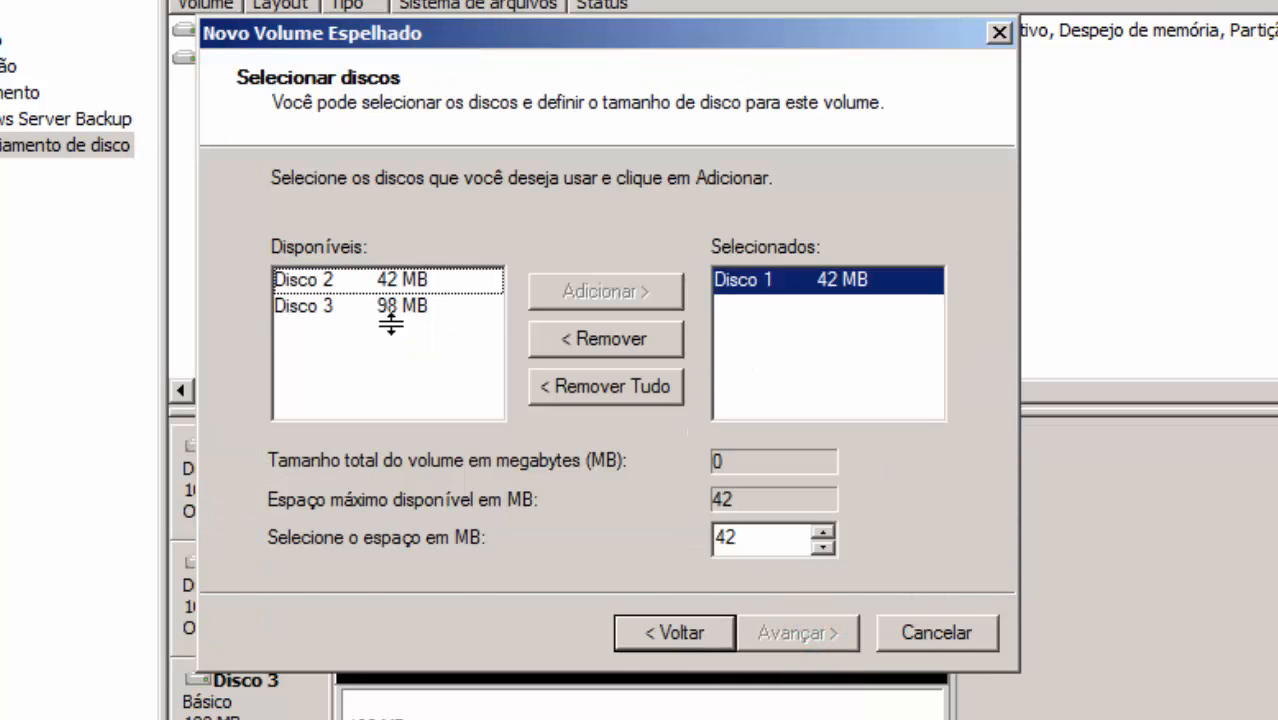
{"action": "left_click", "coordinate": [395, 310]}
{"action": "left_click", "coordinate": [605, 290]}
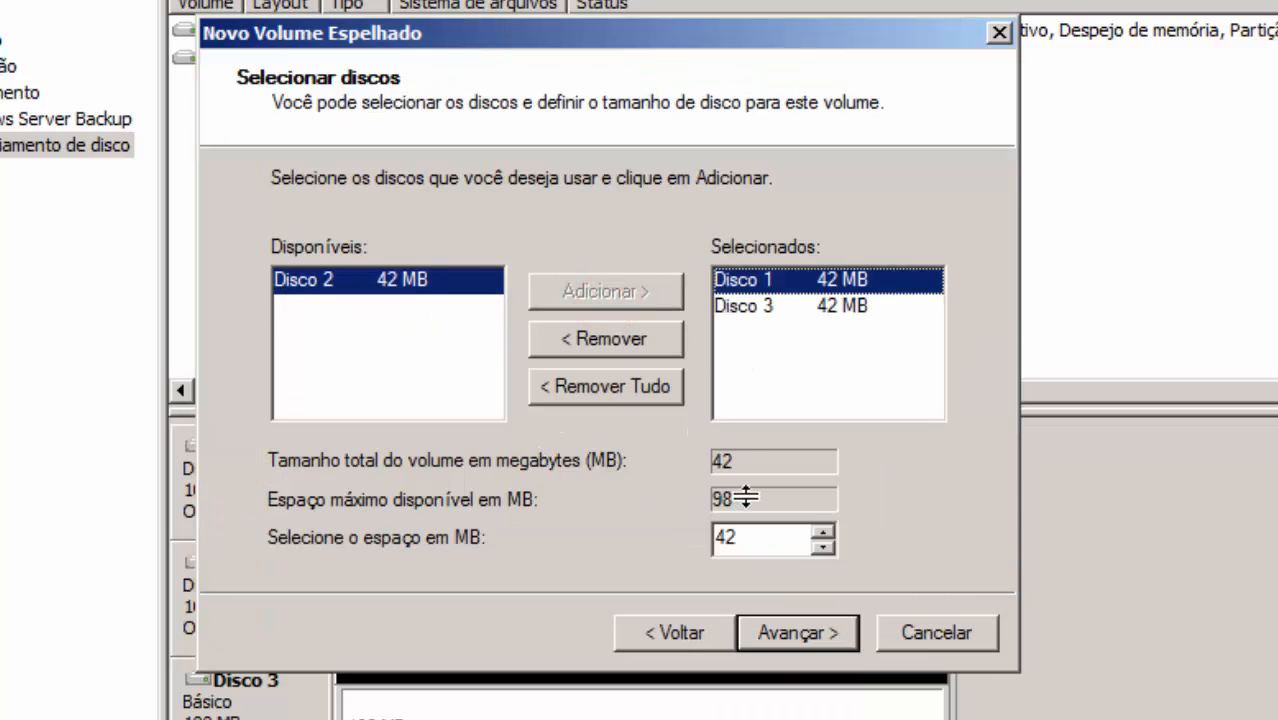
{"action": "left_click", "coordinate": [768, 536]}
{"action": "left_click_drag", "start_coordinate": [707, 540], "coordinate": [619, 527]}
{"action": "type", "text": "12"}
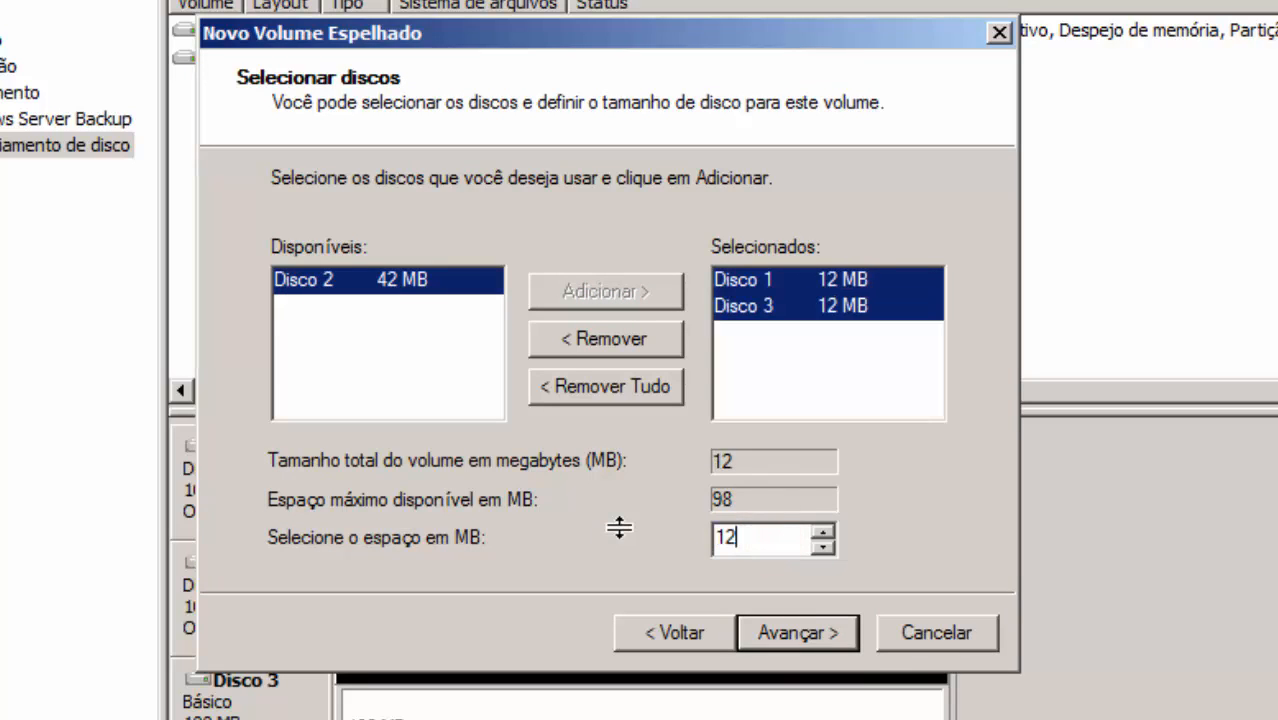
{"action": "key", "text": "BackSpace"}
{"action": "key", "text": "BackSpace"}
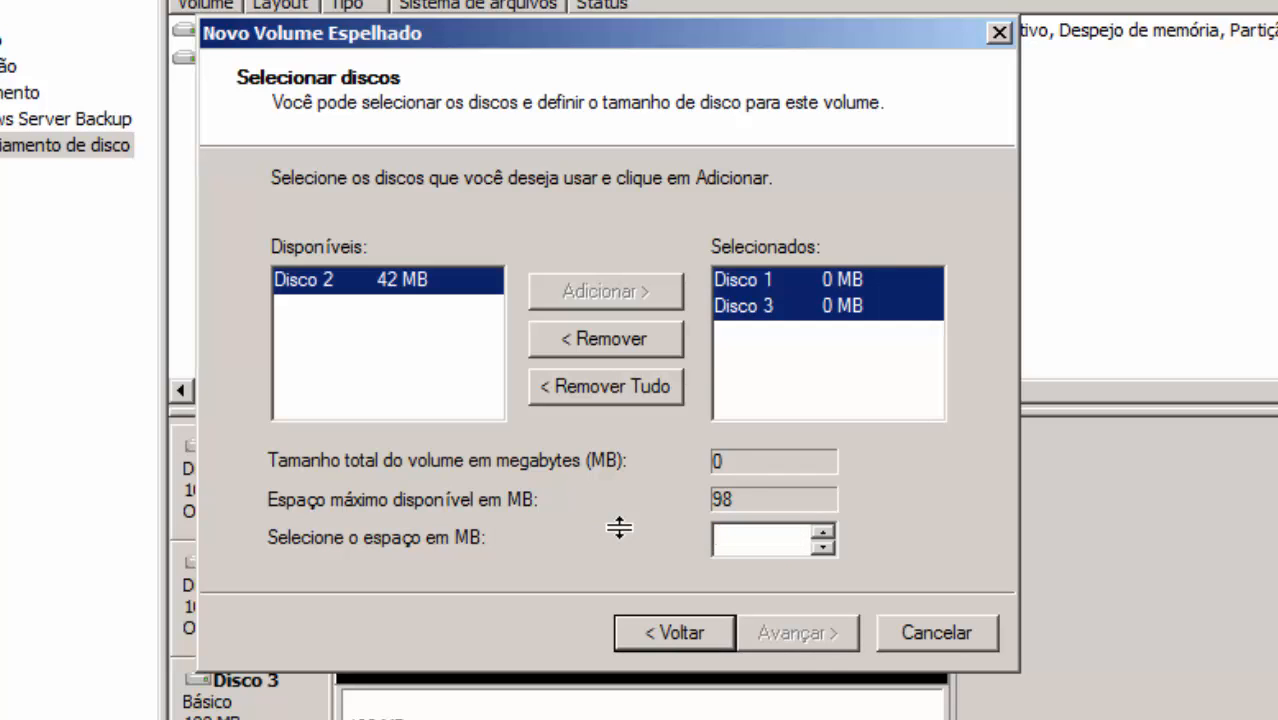
{"action": "type", "text": "34"}
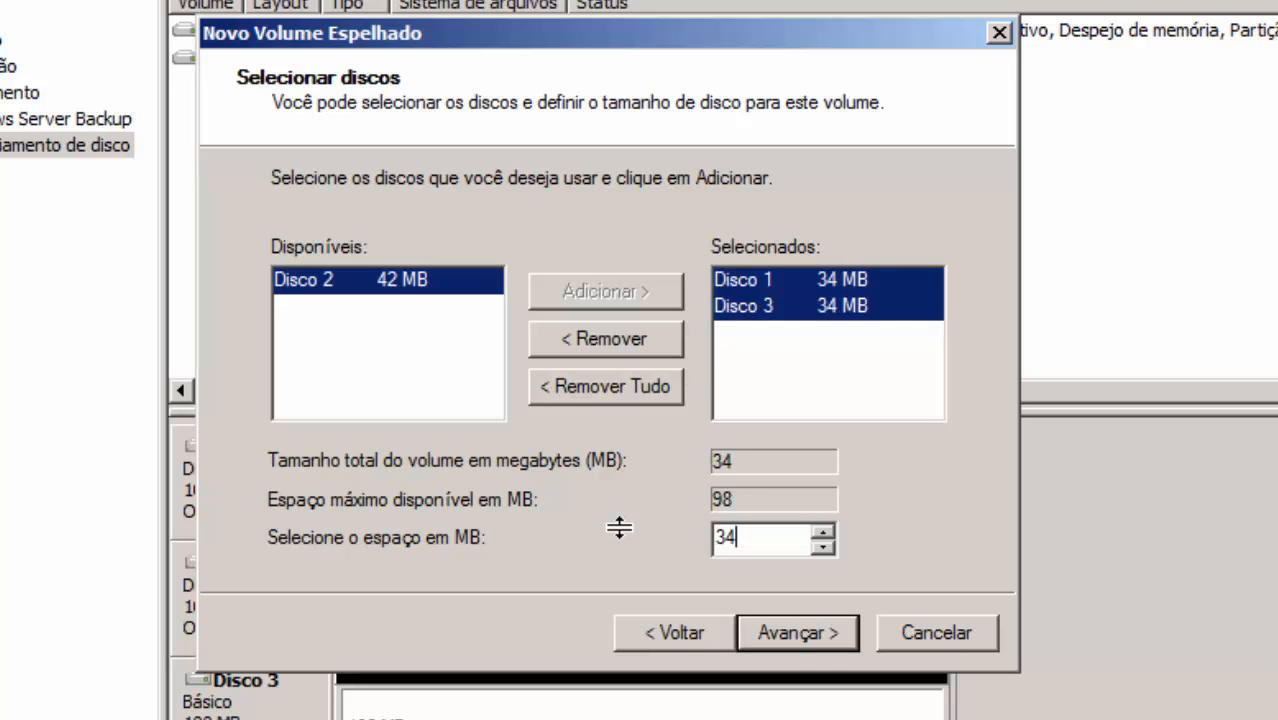
Keep drive letter E and NTFS, finish the wizard, and accept the dynamic-disk conversion
{"action": "left_click", "coordinate": [780, 633]}
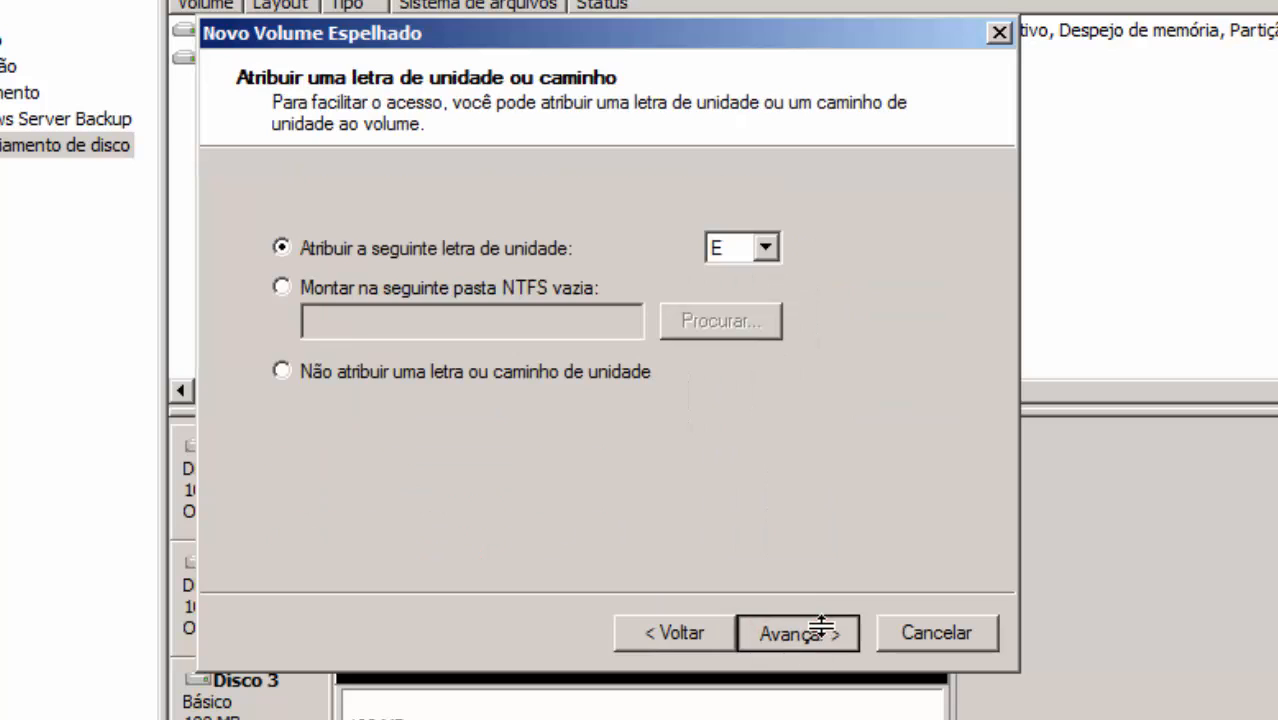
{"action": "left_click", "coordinate": [819, 627]}
{"action": "left_click", "coordinate": [810, 624]}
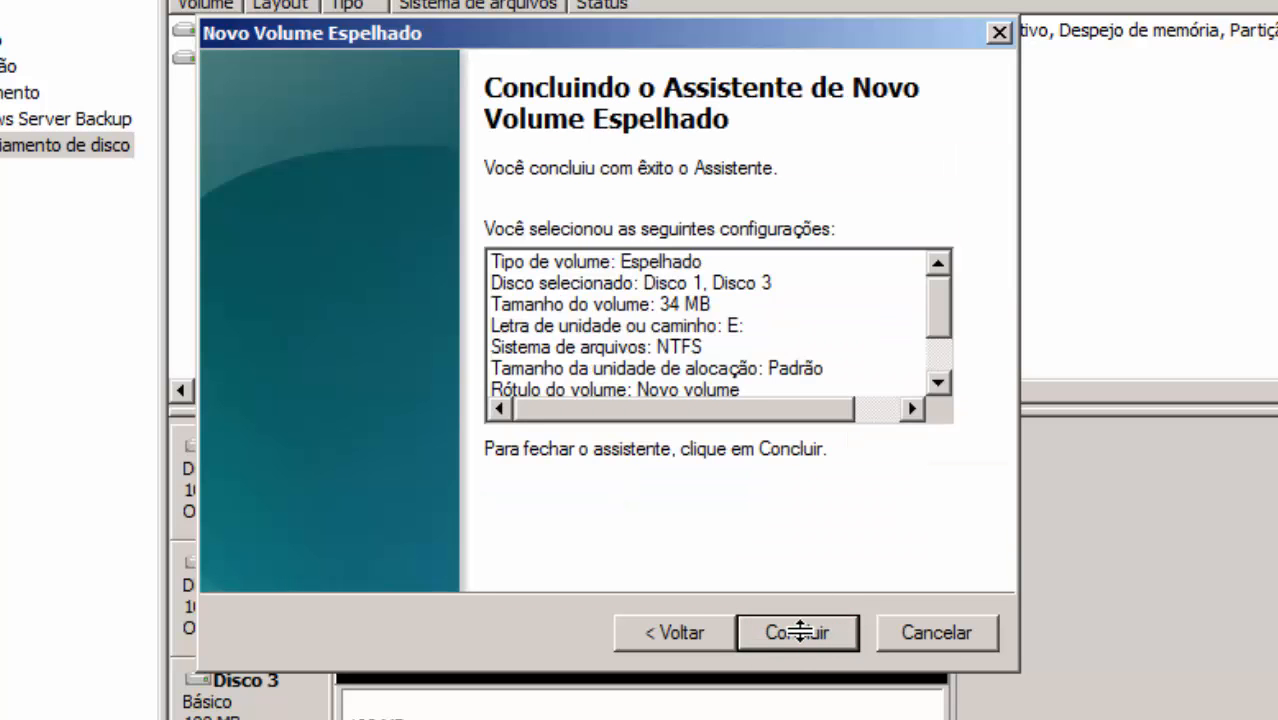
{"action": "left_click", "coordinate": [798, 630]}
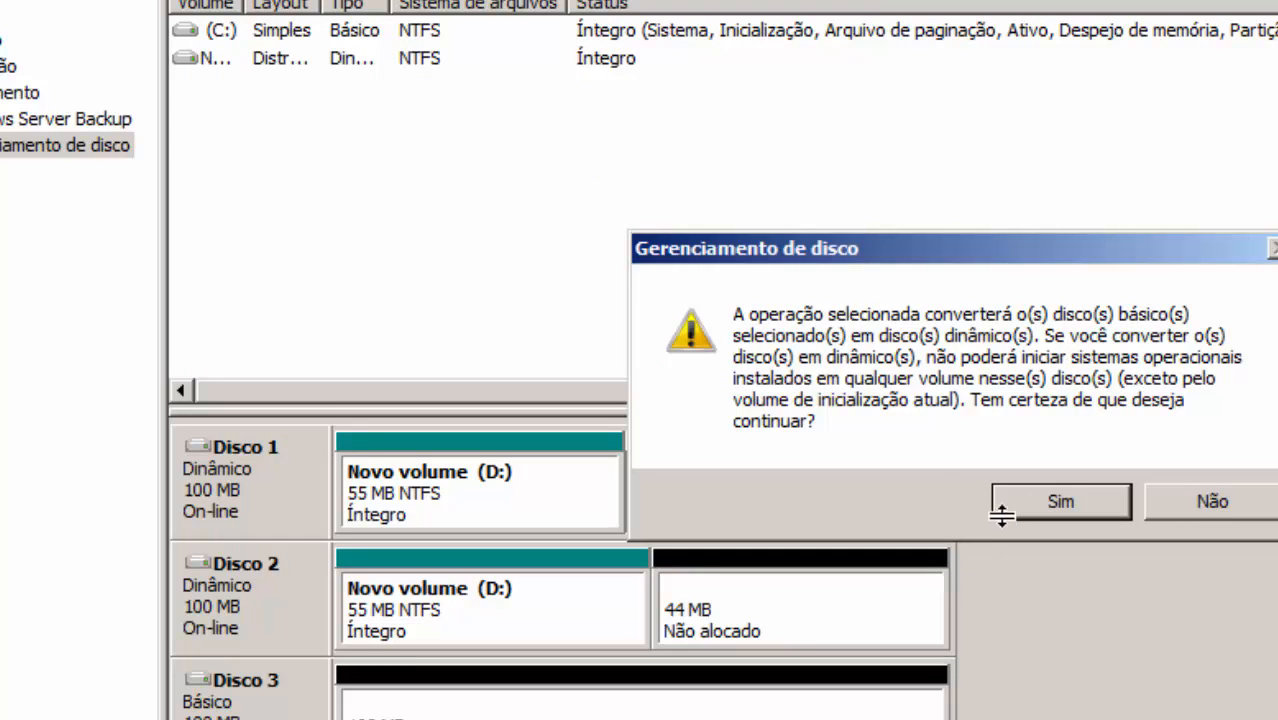
{"action": "left_click", "coordinate": [1047, 503]}
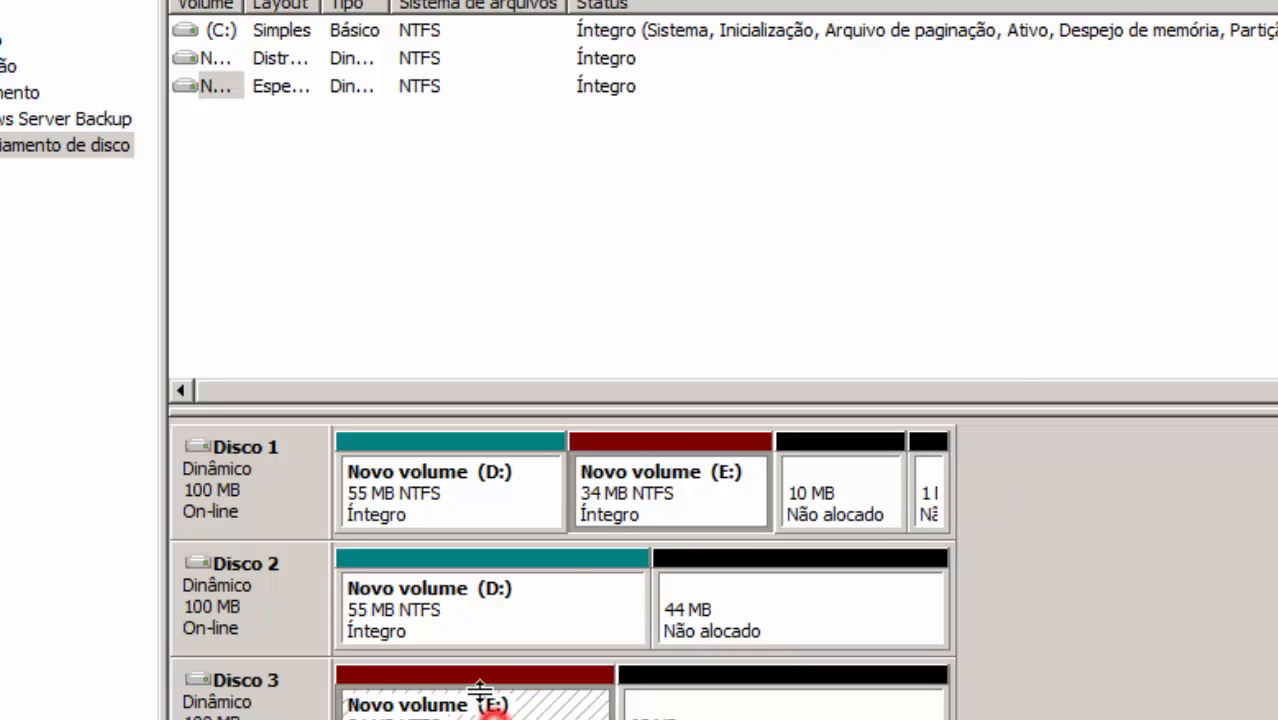
{"action": "left_click", "coordinate": [400, 488]}
{"action": "left_click", "coordinate": [468, 582]}
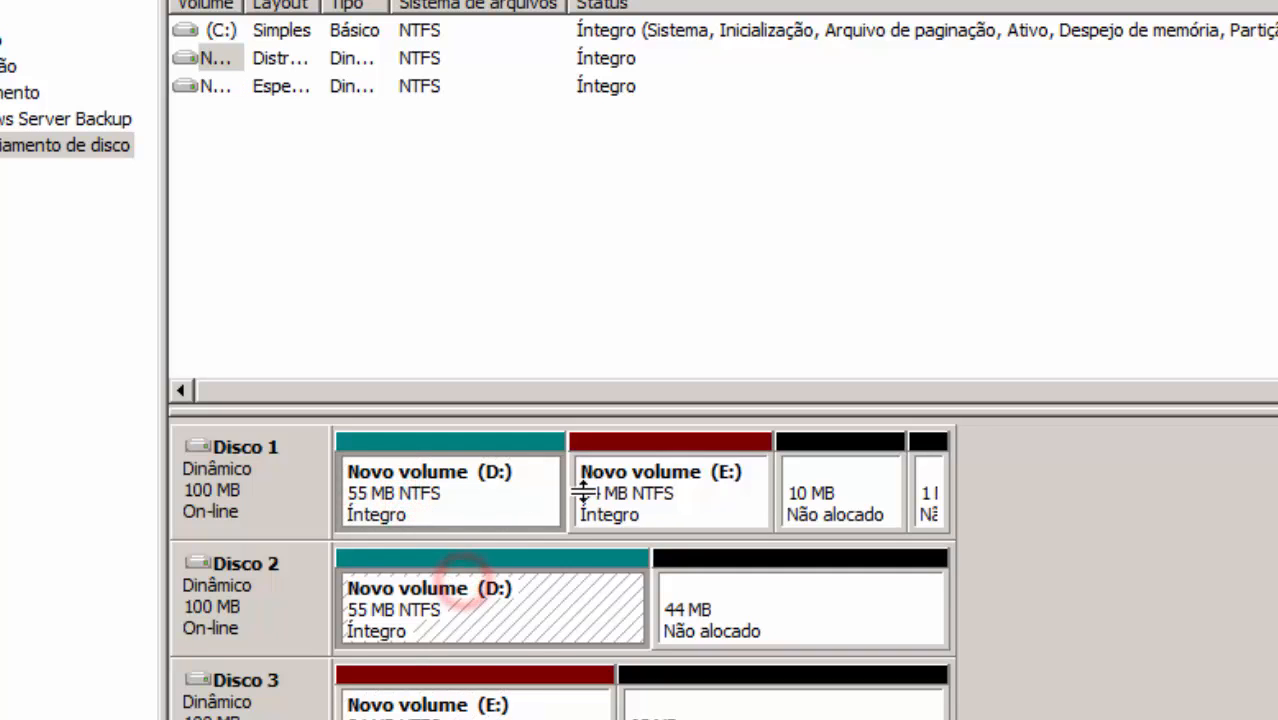
{"action": "left_click", "coordinate": [491, 491]}
{"action": "left_click", "coordinate": [485, 585]}
{"action": "left_click", "coordinate": [493, 700]}
{"action": "left_click", "coordinate": [613, 598]}
{"action": "left_click", "coordinate": [672, 489]}
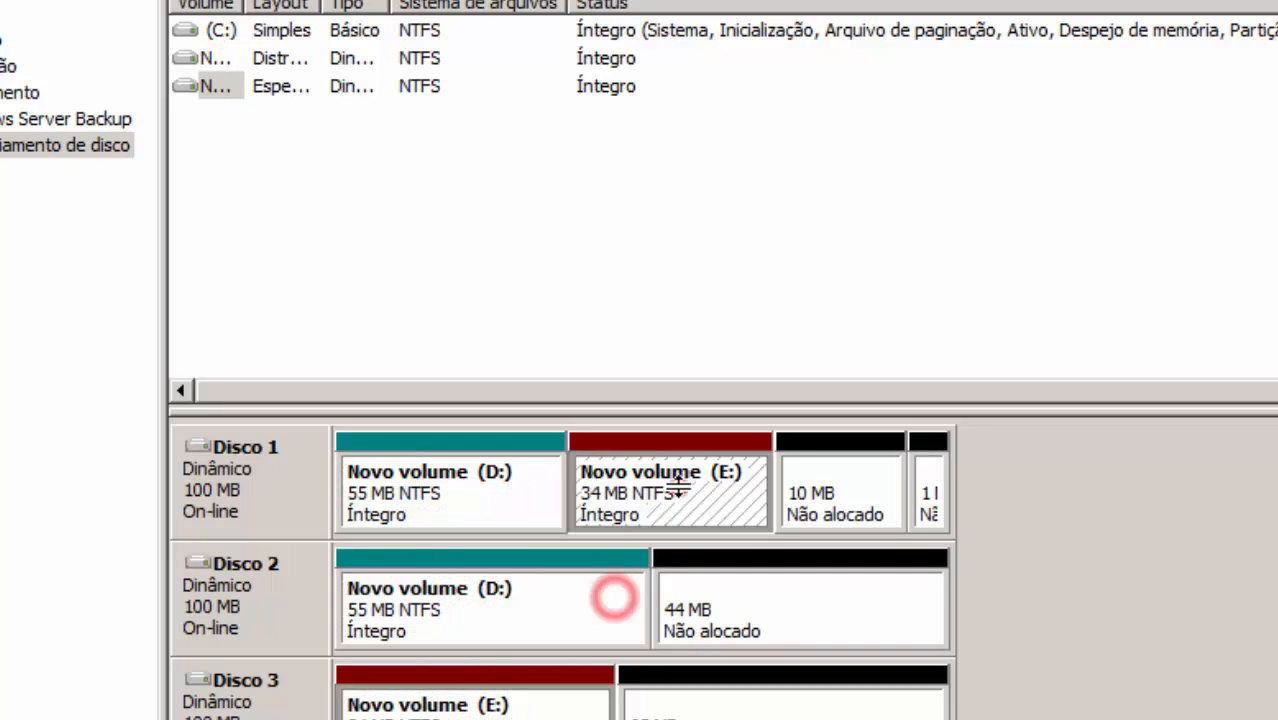
{"action": "left_click", "coordinate": [542, 622]}
{"action": "left_click", "coordinate": [508, 692]}
{"action": "left_click", "coordinate": [669, 528]}
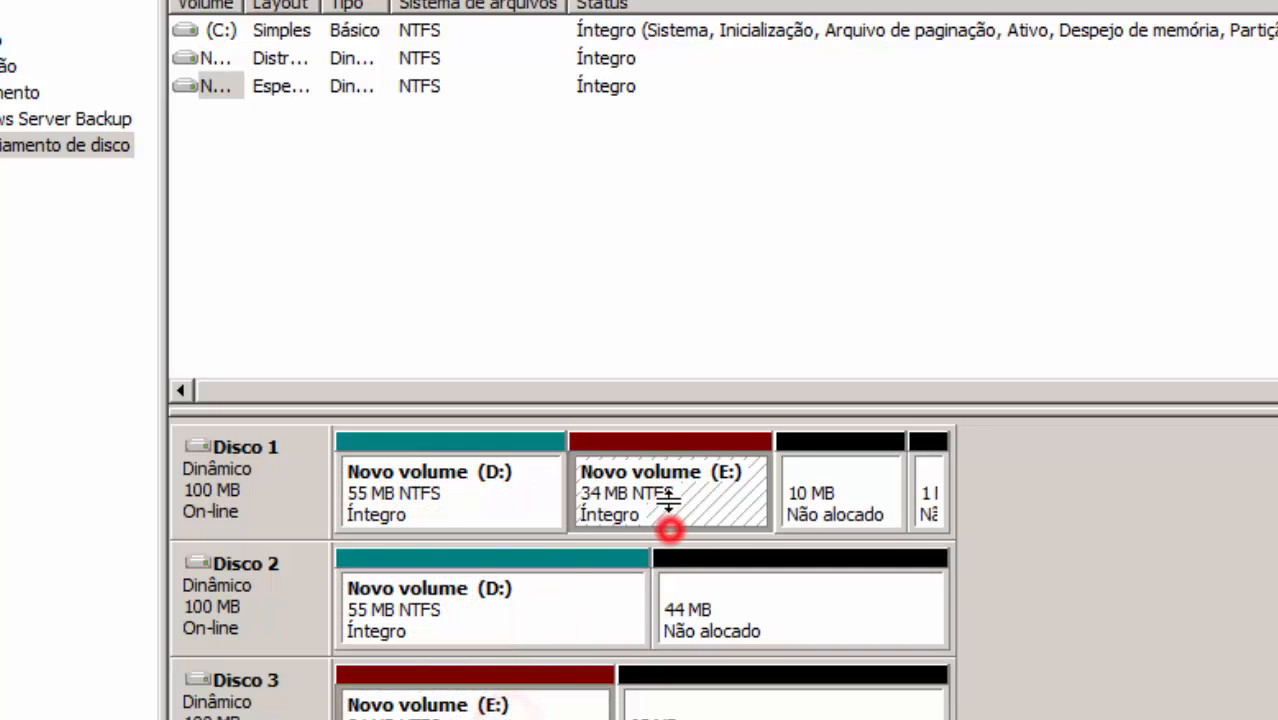
{"action": "left_click", "coordinate": [518, 600]}
{"action": "left_click", "coordinate": [488, 708]}
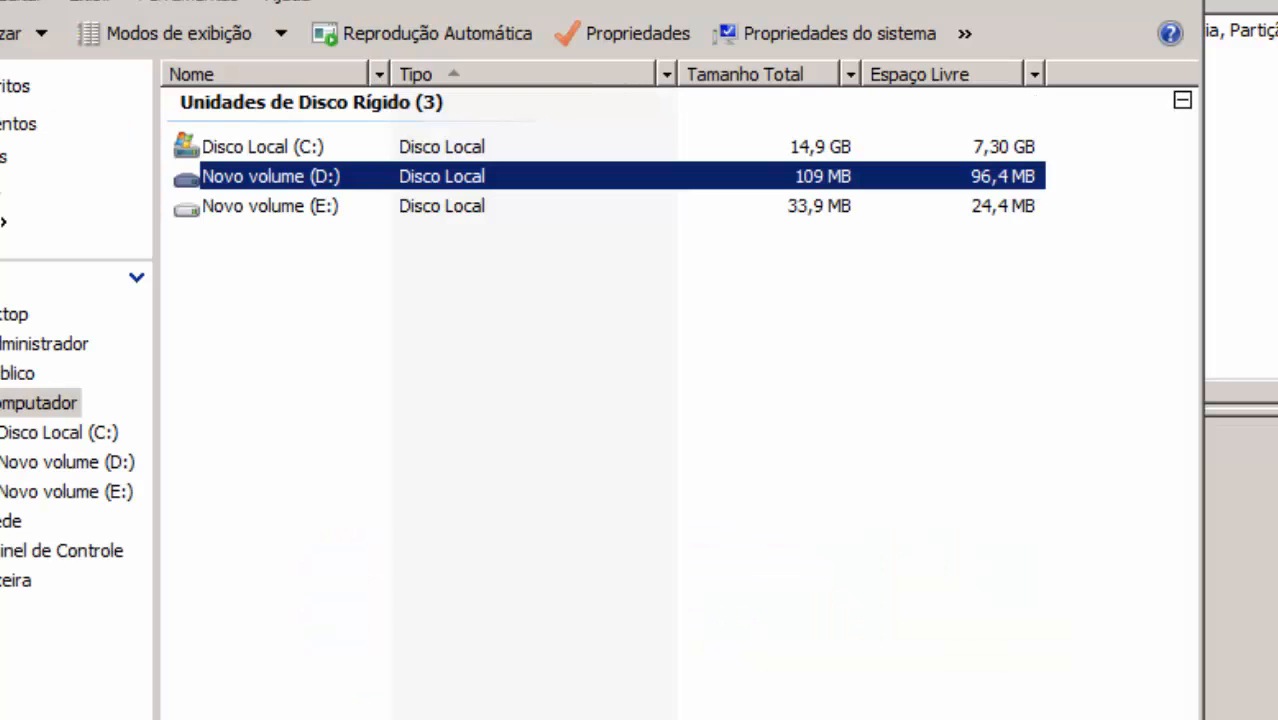
{"action": "left_click", "coordinate": [560, 283]}
{"action": "double_click", "coordinate": [360, 205]}
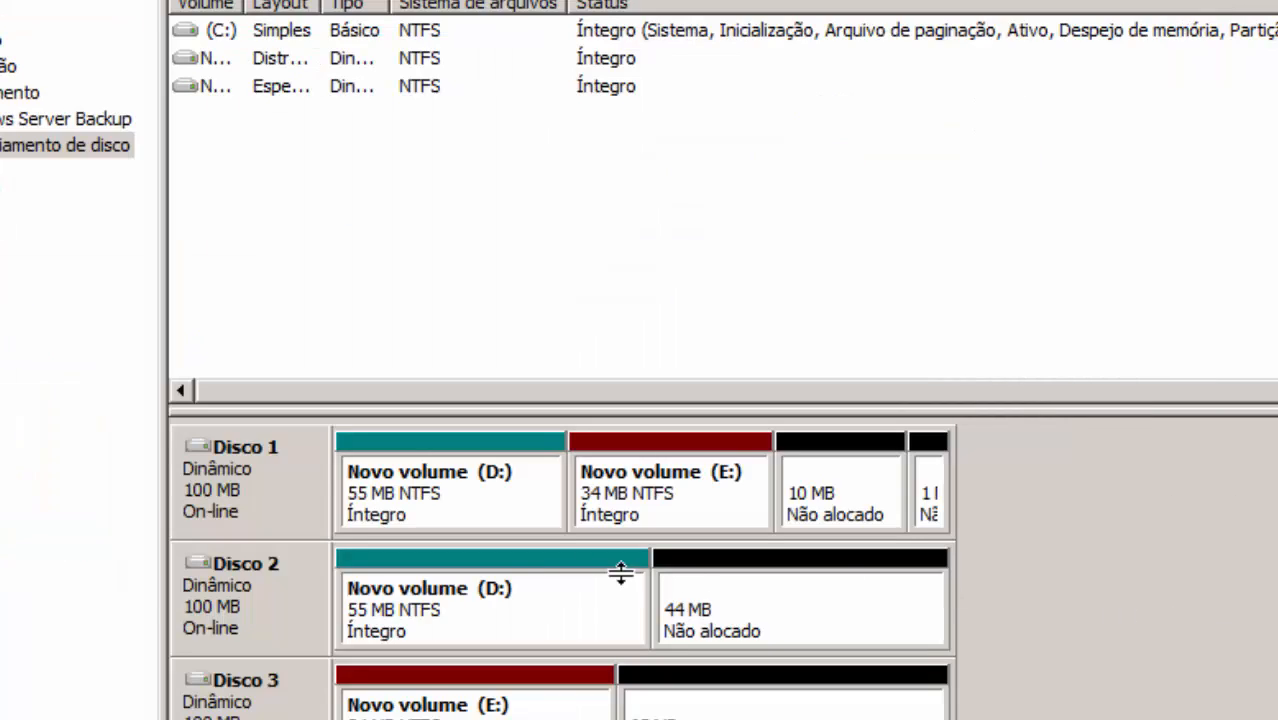
{"action": "left_click", "coordinate": [537, 590]}
{"action": "left_click", "coordinate": [790, 586]}
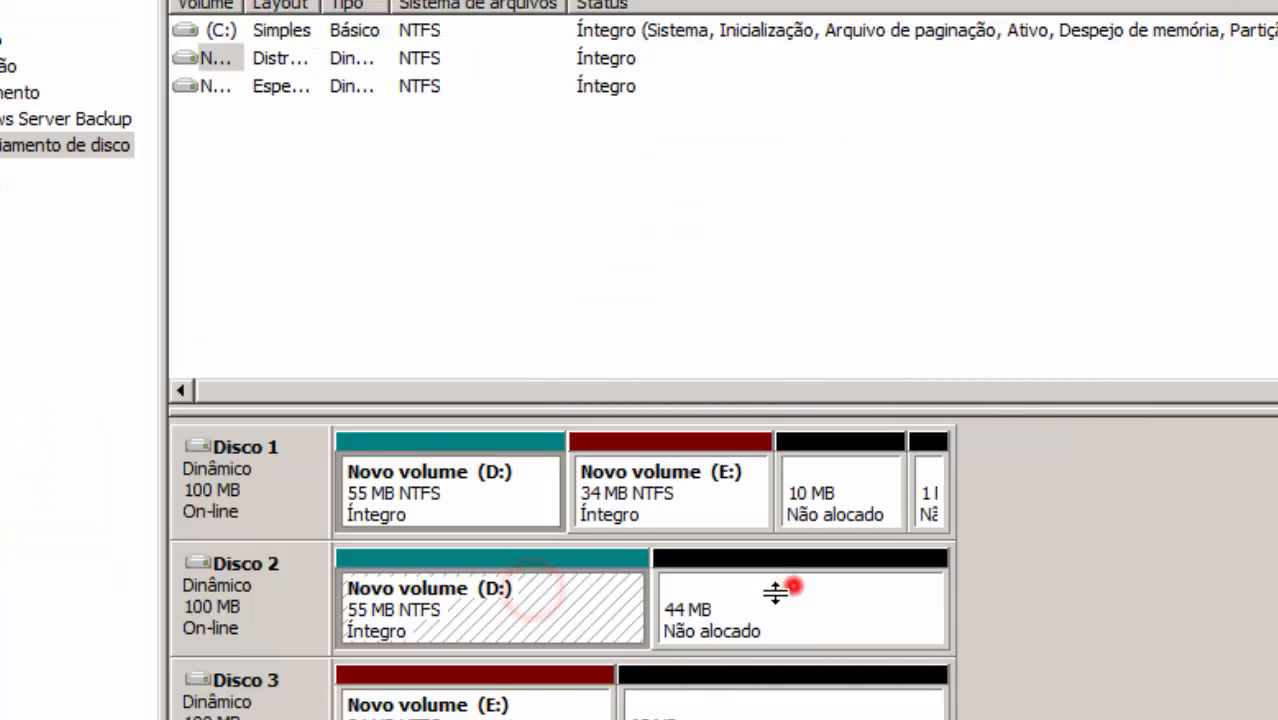
{"action": "left_click", "coordinate": [563, 578]}
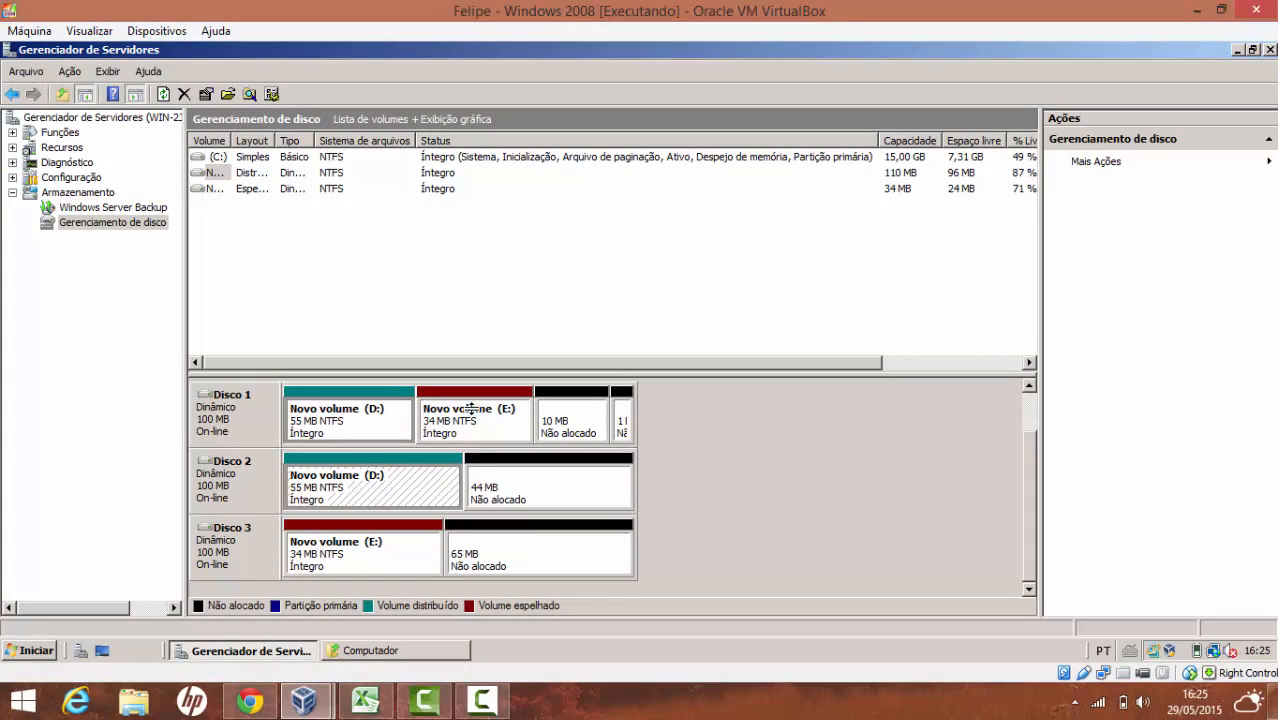
{"action": "left_click", "coordinate": [470, 408]}
{"action": "left_click", "coordinate": [430, 545]}
{"action": "left_click", "coordinate": [480, 410]}
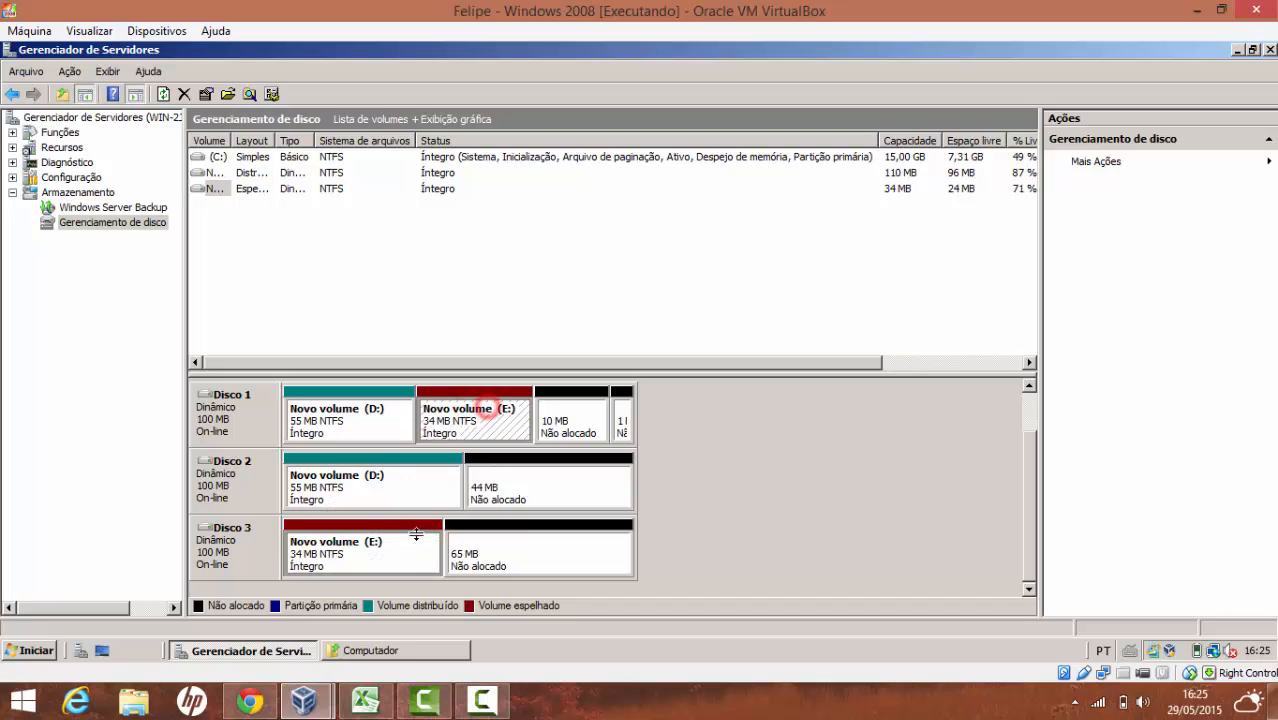
{"action": "left_click", "coordinate": [419, 553]}
{"action": "left_click", "coordinate": [471, 414]}
Delete the D: volume, confirming with Sim
{"action": "right_click", "coordinate": [352, 422]}
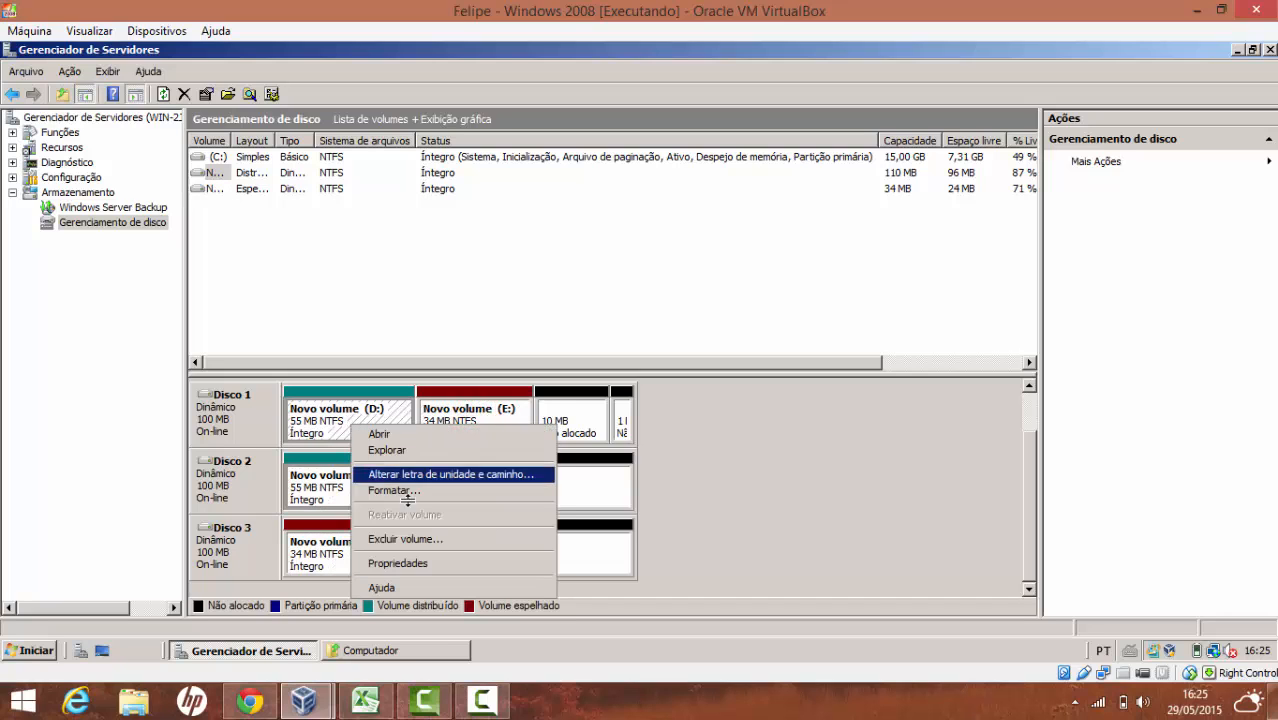
{"action": "left_click", "coordinate": [430, 539]}
{"action": "left_click", "coordinate": [707, 406]}
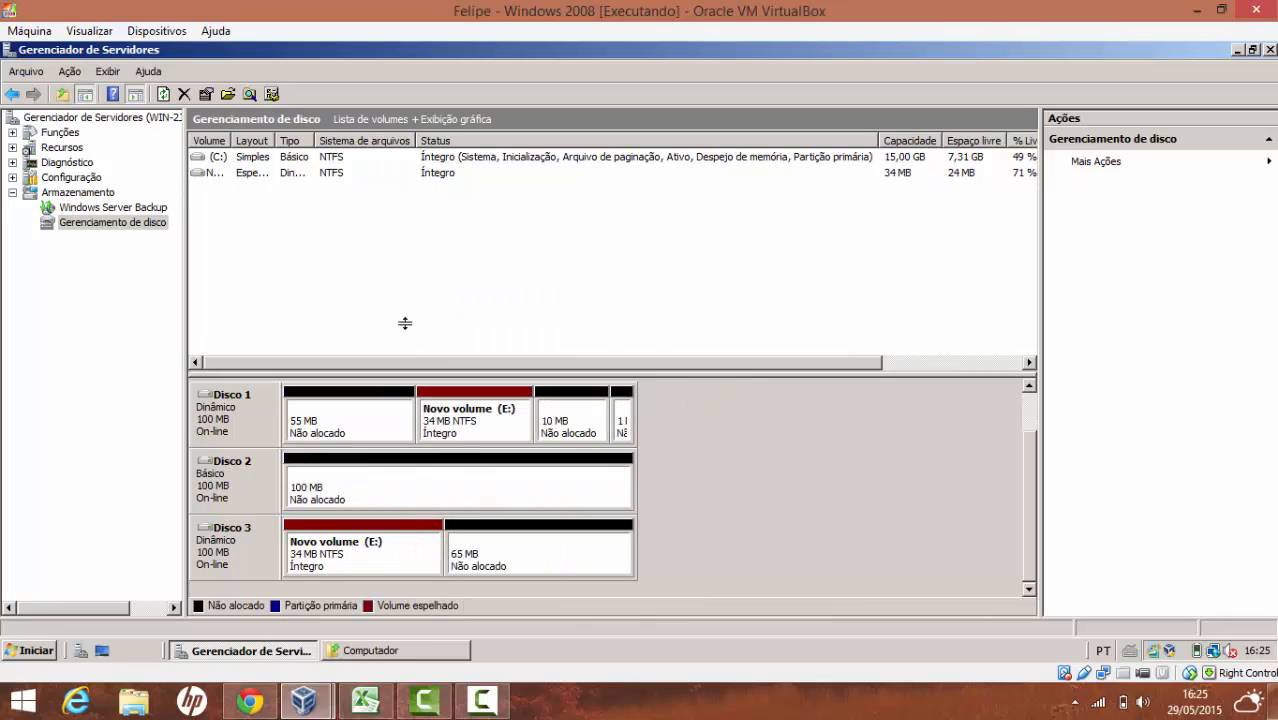
Delete the mirrored E: volume, confirming with Sim
{"action": "right_click", "coordinate": [470, 422]}
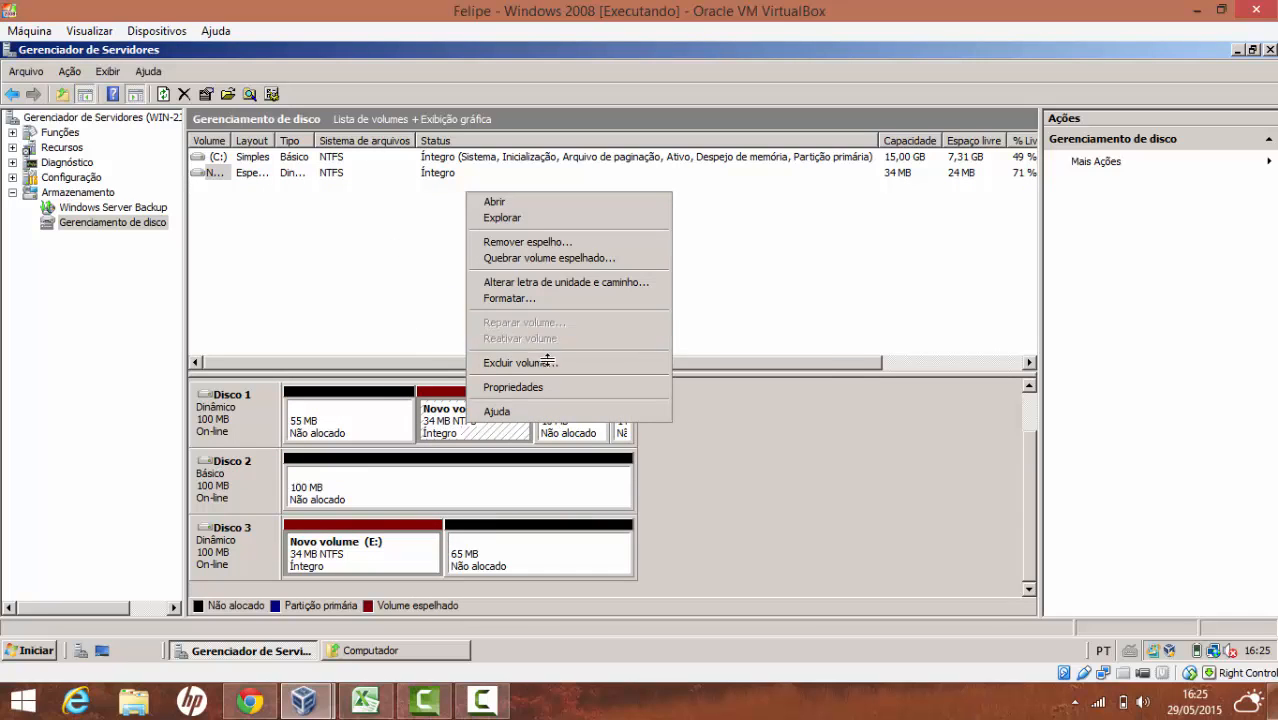
{"action": "left_click", "coordinate": [552, 363]}
{"action": "left_click", "coordinate": [705, 402]}
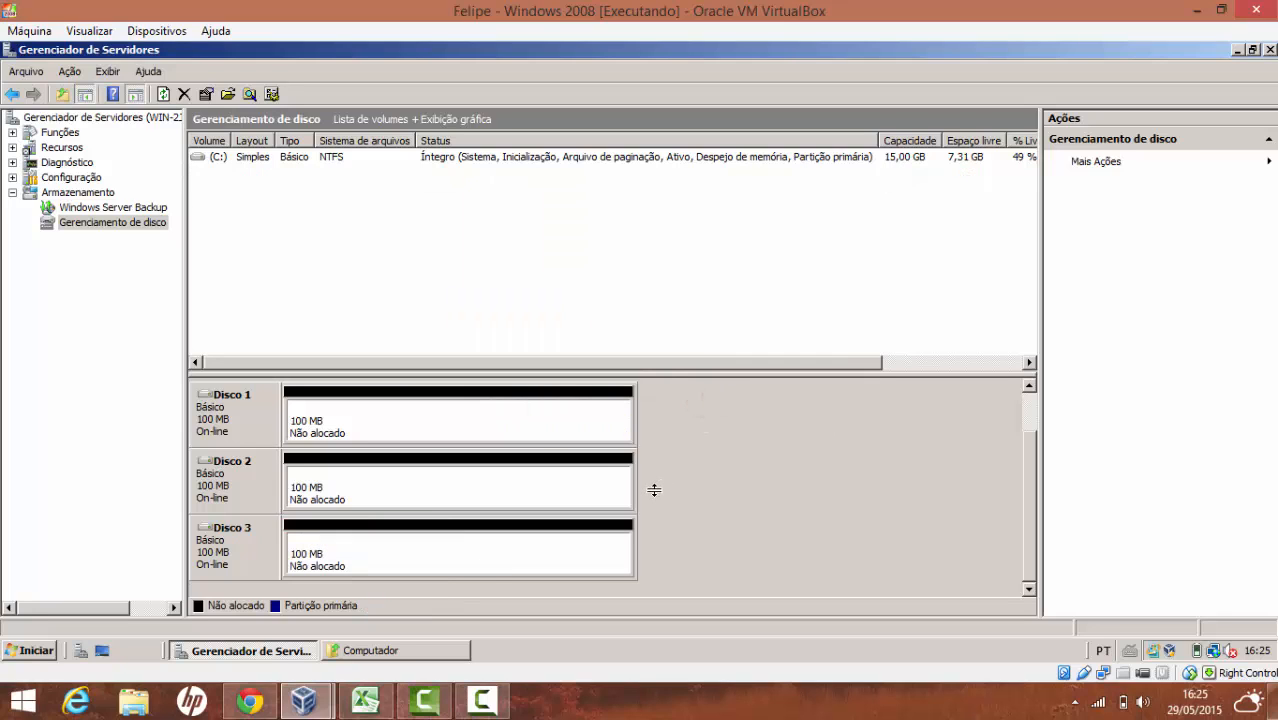
{"action": "right_click", "coordinate": [541, 421]}
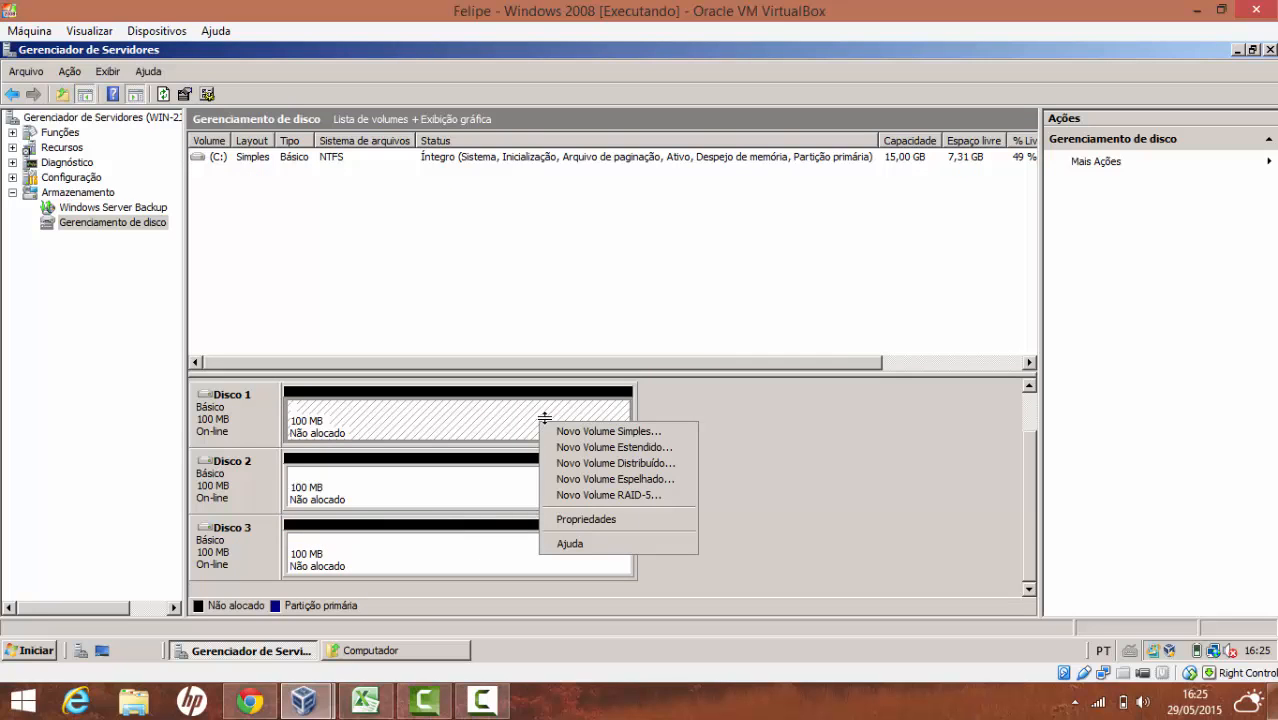
Start a new RAID-5 volume from Disco 1 and add Disco 2 to it
{"action": "left_click", "coordinate": [634, 494]}
{"action": "left_click", "coordinate": [562, 497]}
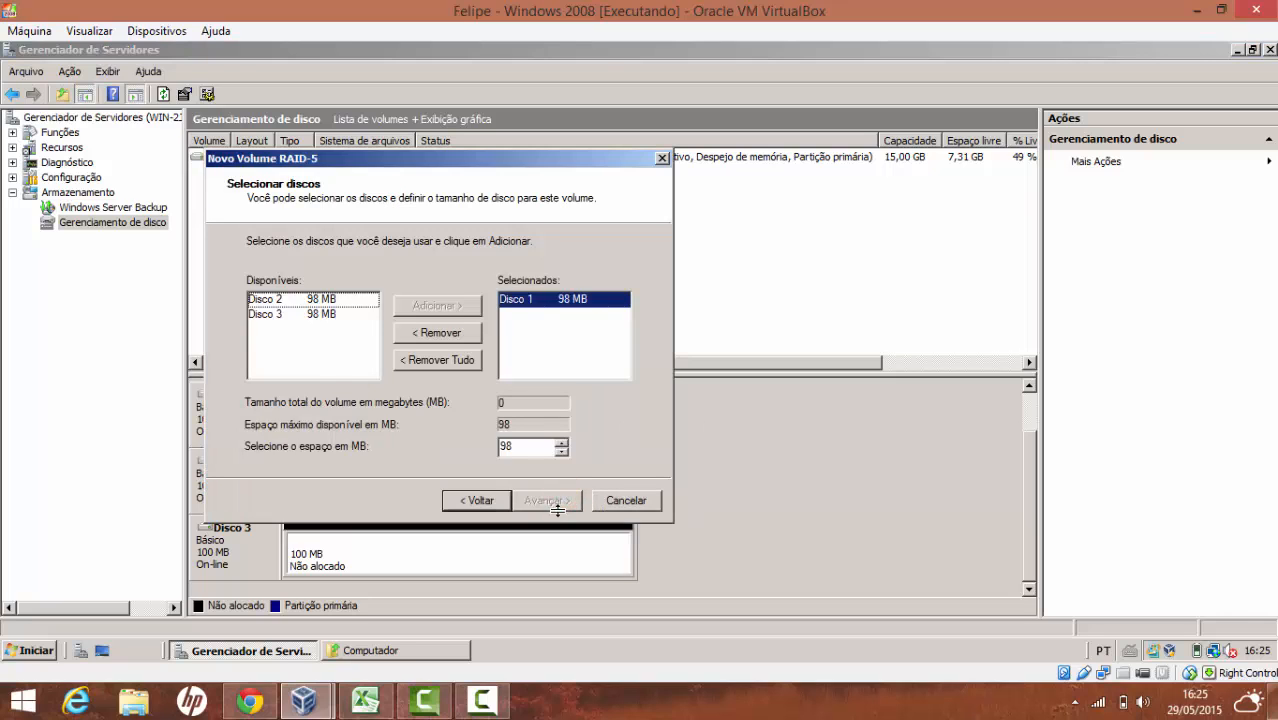
{"action": "left_click", "coordinate": [328, 300]}
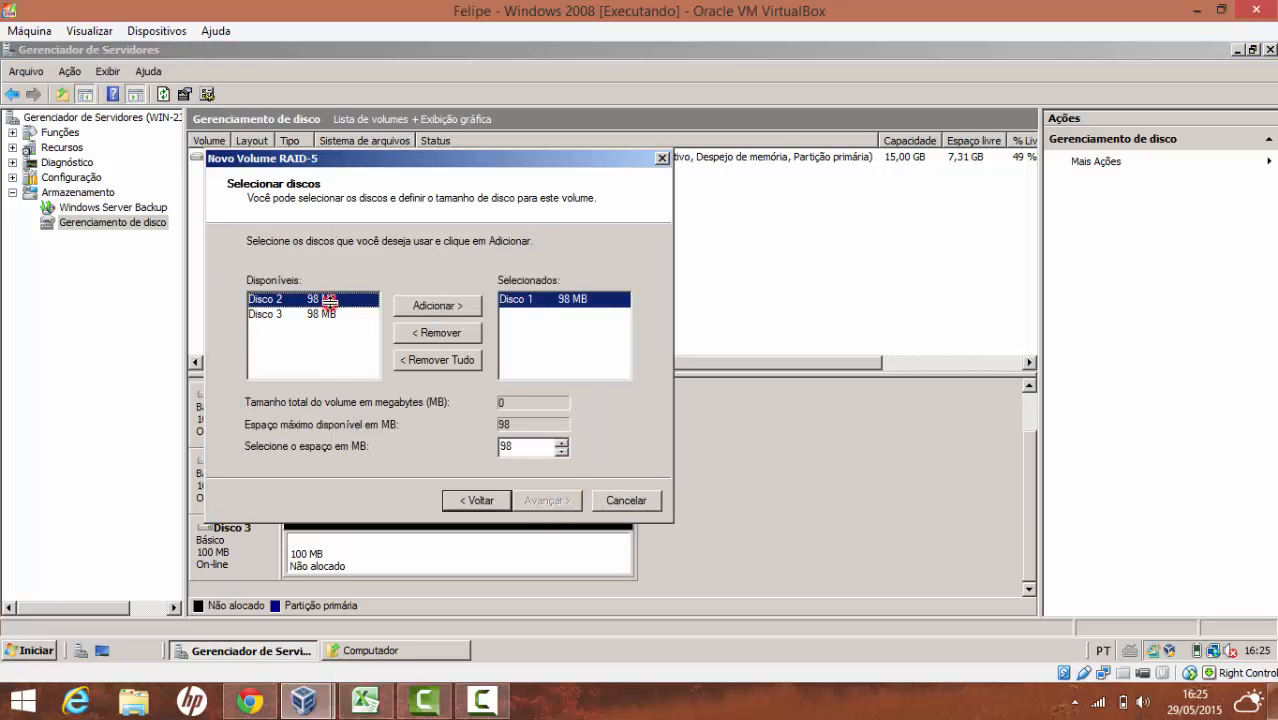
{"action": "left_click", "coordinate": [421, 305]}
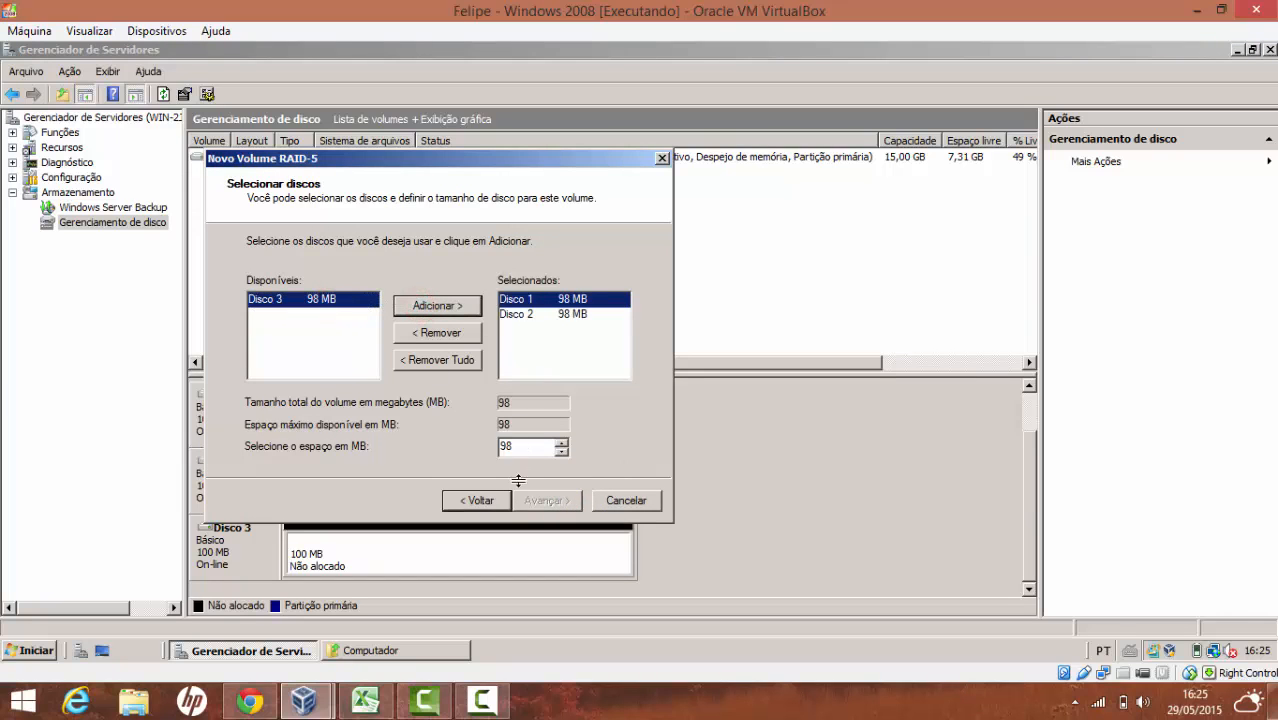
Switch to the RAID comparison spreadsheet and select the RAID 5 formula in cell B5
{"action": "left_click", "coordinate": [481, 700]}
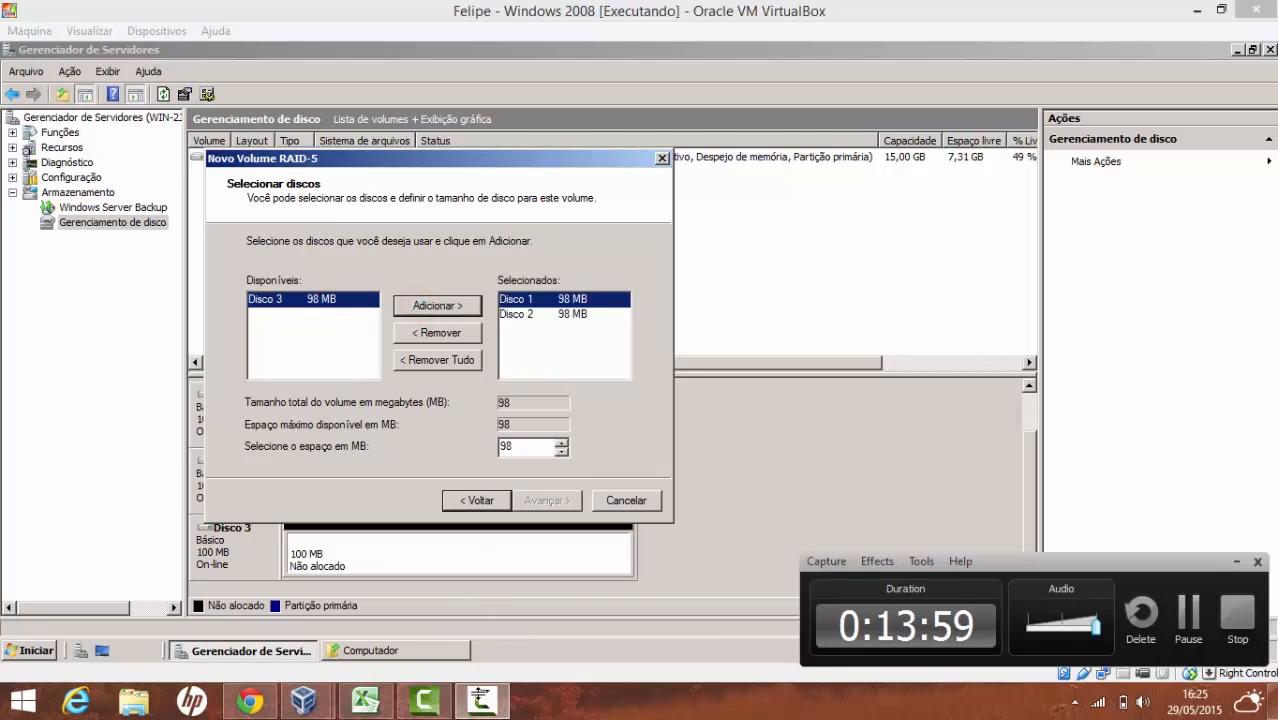
{"action": "left_click", "coordinate": [481, 700]}
{"action": "left_click", "coordinate": [365, 700]}
{"action": "left_click", "coordinate": [316, 259]}
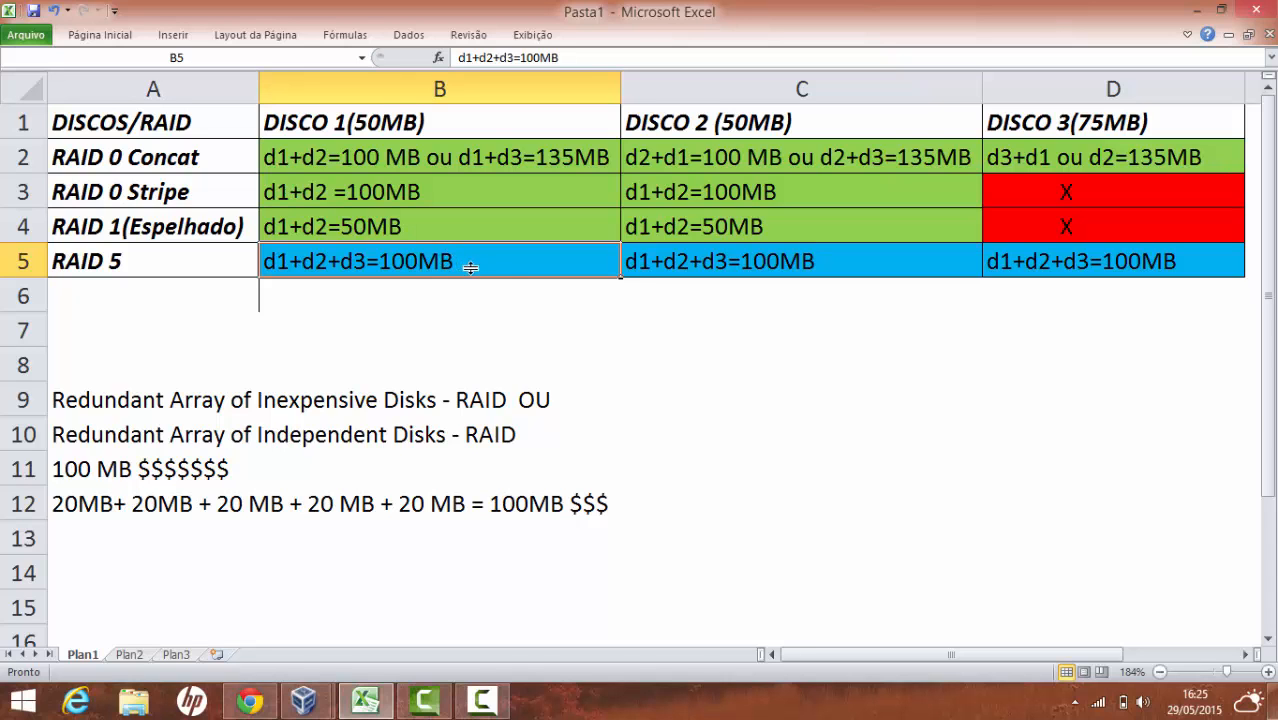
Add Disco 3 to the RAID-5 wizard, keep letter D and NTFS, finish, and convert the disks to dynamic
{"action": "left_click", "coordinate": [1189, 12]}
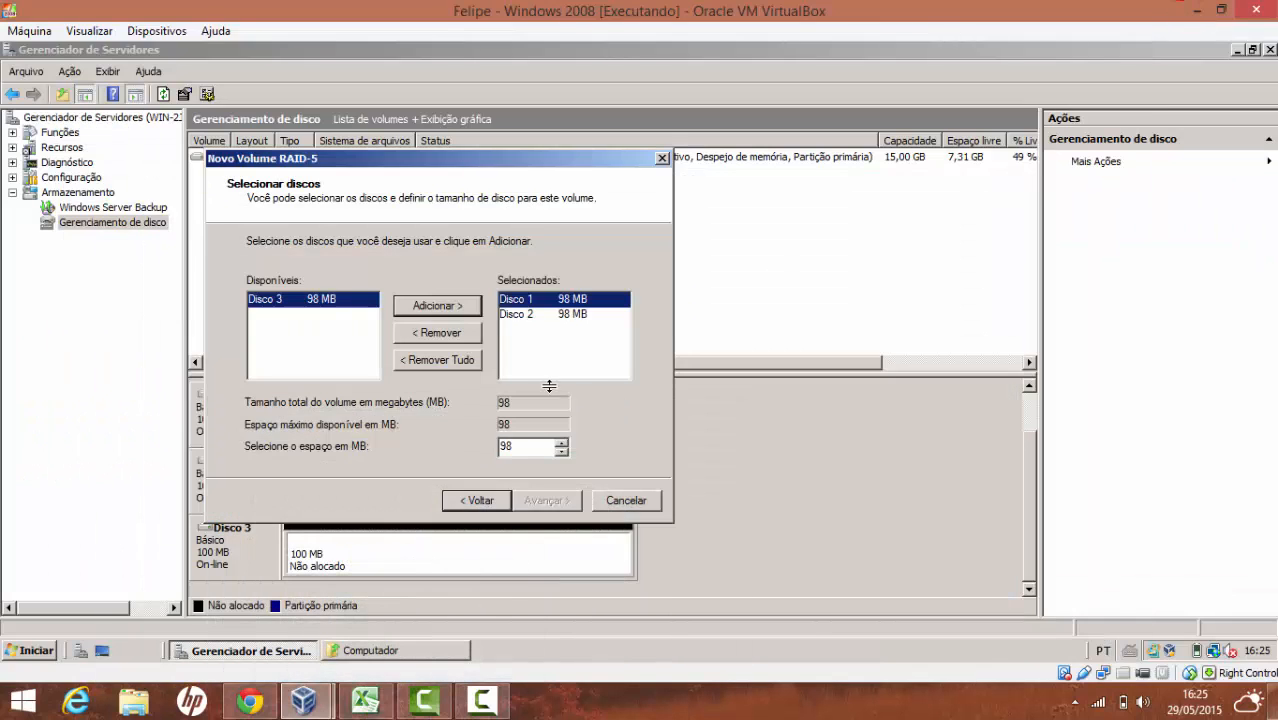
{"action": "left_click", "coordinate": [435, 307]}
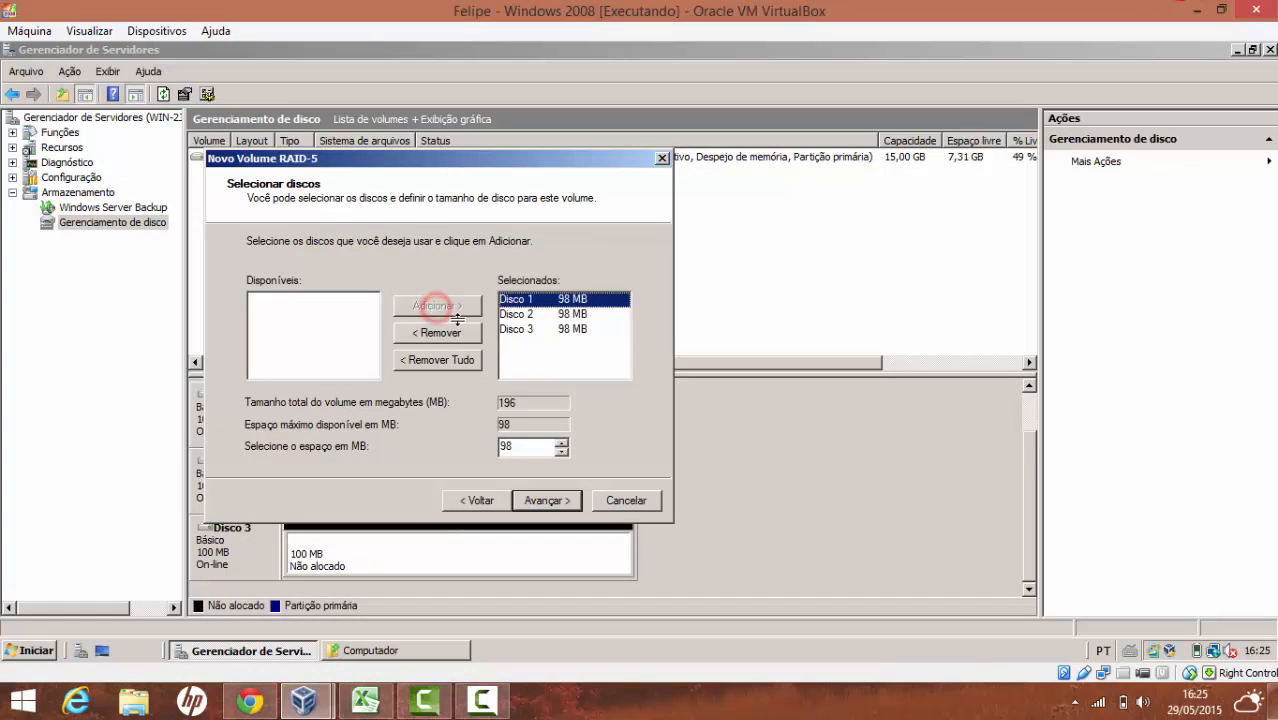
{"action": "left_click", "coordinate": [543, 498]}
{"action": "left_click", "coordinate": [547, 501]}
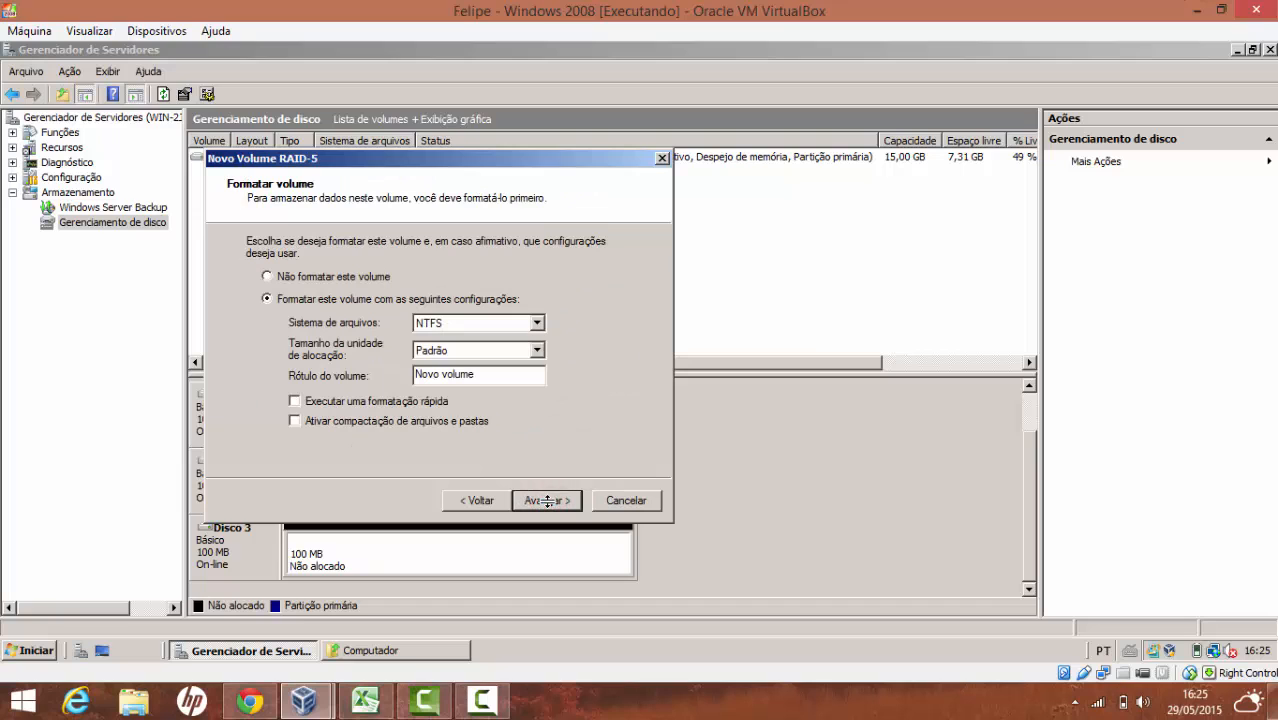
{"action": "left_click", "coordinate": [547, 501]}
{"action": "left_click", "coordinate": [547, 501]}
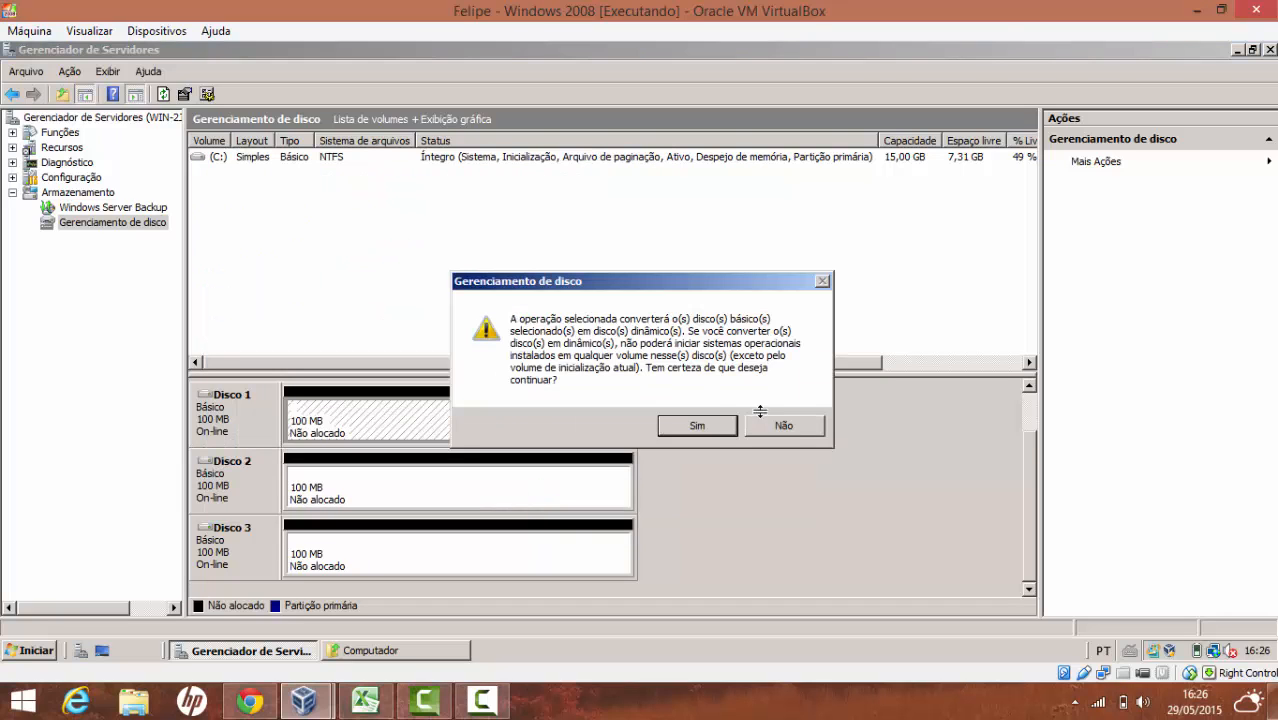
{"action": "left_click", "coordinate": [718, 423]}
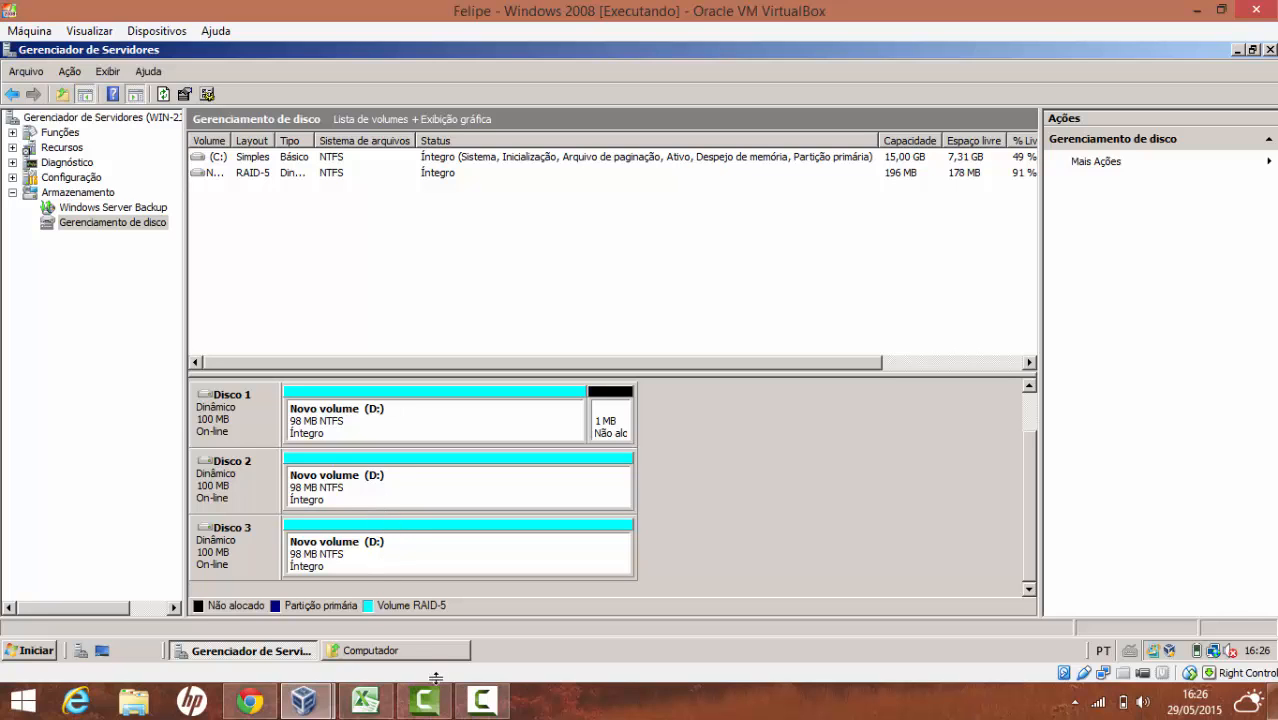
Check the new 195 MB D: volume in Computer, then choose Shut Down from the guest's Start menu
{"action": "left_click", "coordinate": [481, 703]}
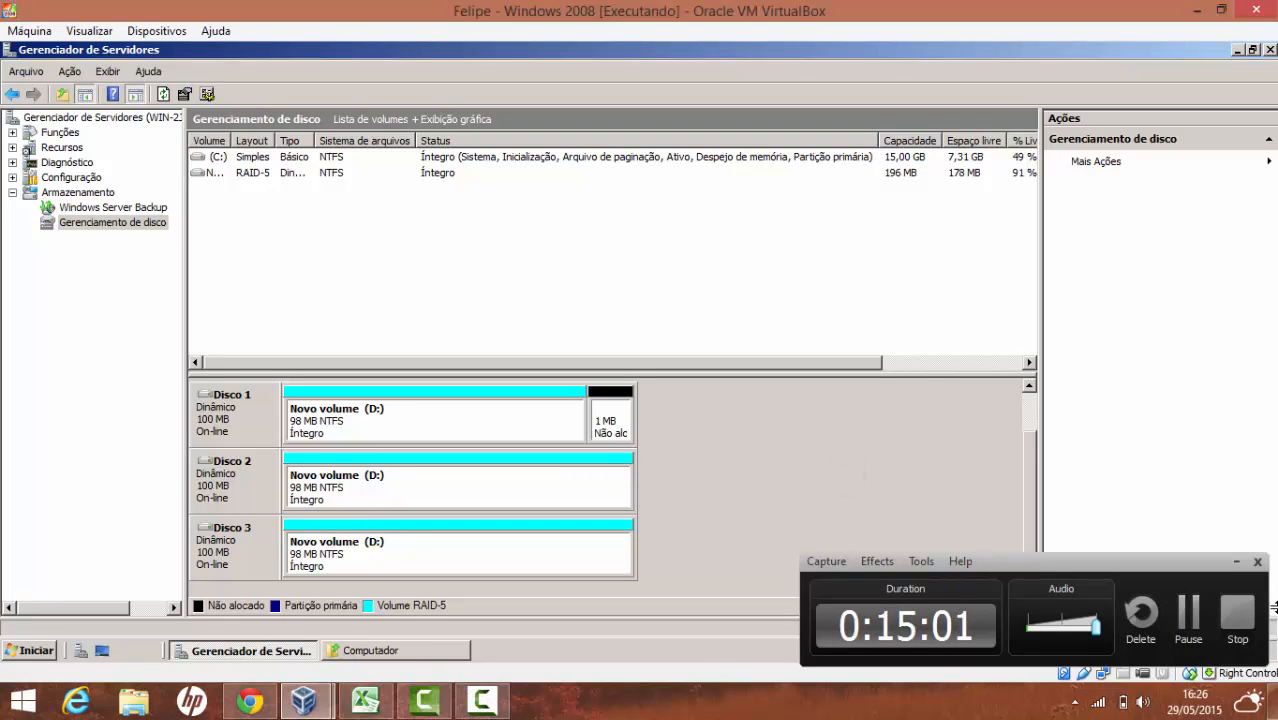
{"action": "left_click", "coordinate": [1234, 560]}
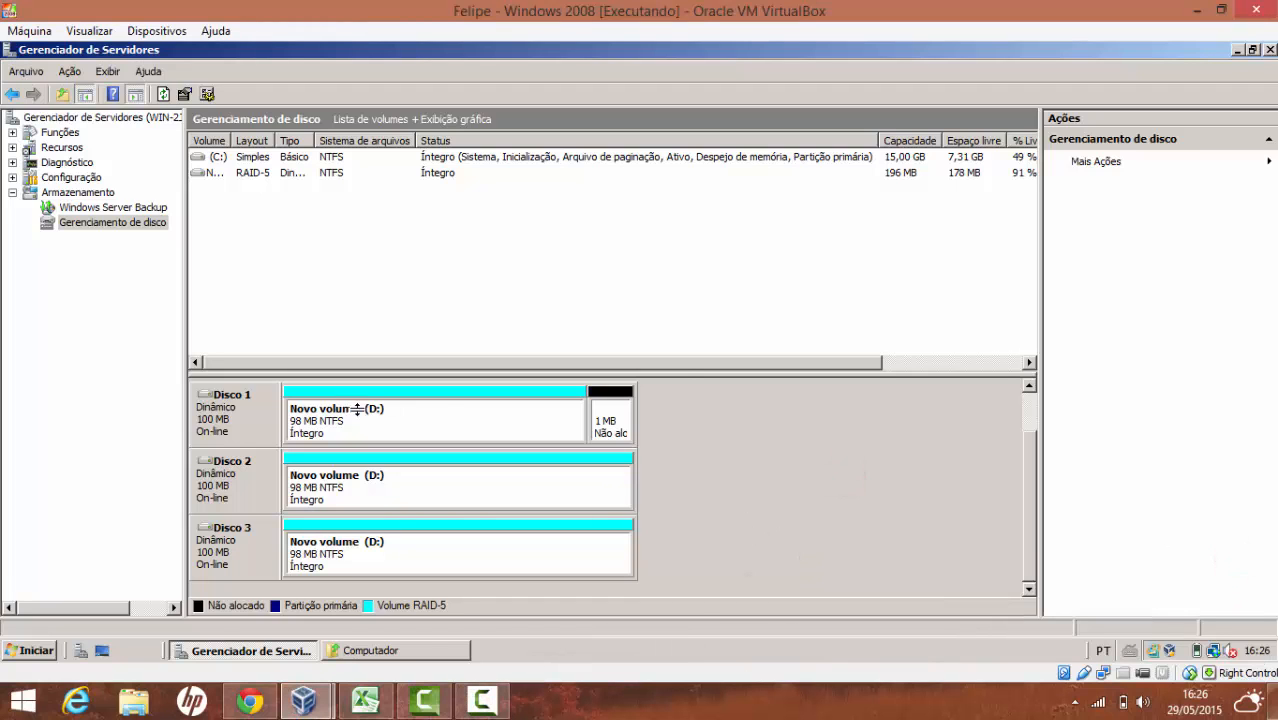
{"action": "left_click", "coordinate": [372, 650]}
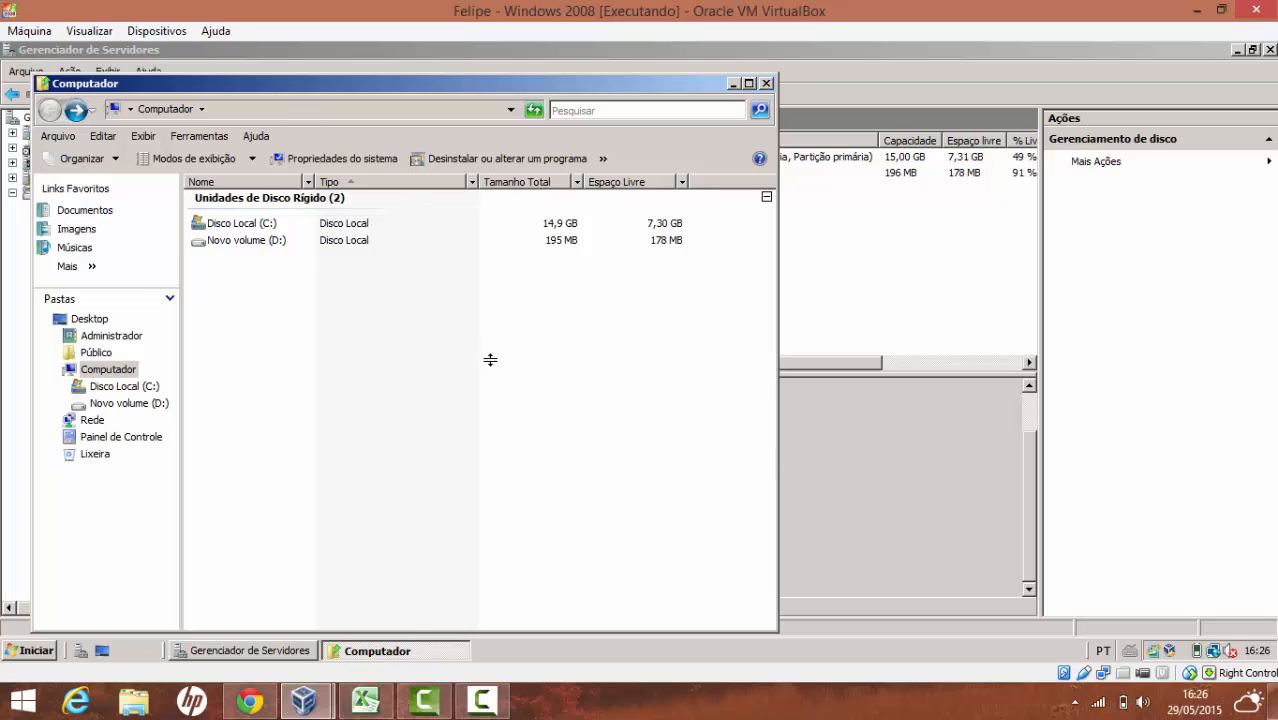
{"action": "left_click", "coordinate": [214, 242]}
{"action": "left_click", "coordinate": [899, 471]}
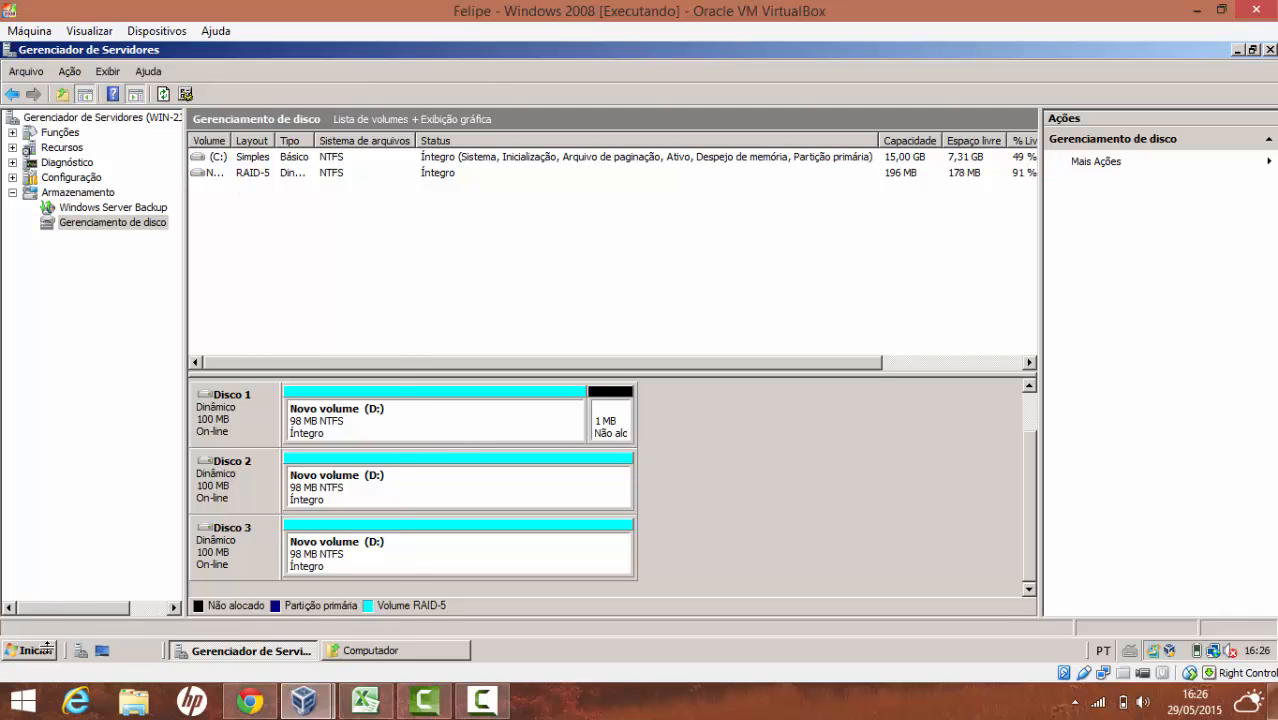
{"action": "left_click", "coordinate": [40, 650]}
{"action": "left_click", "coordinate": [263, 612]}
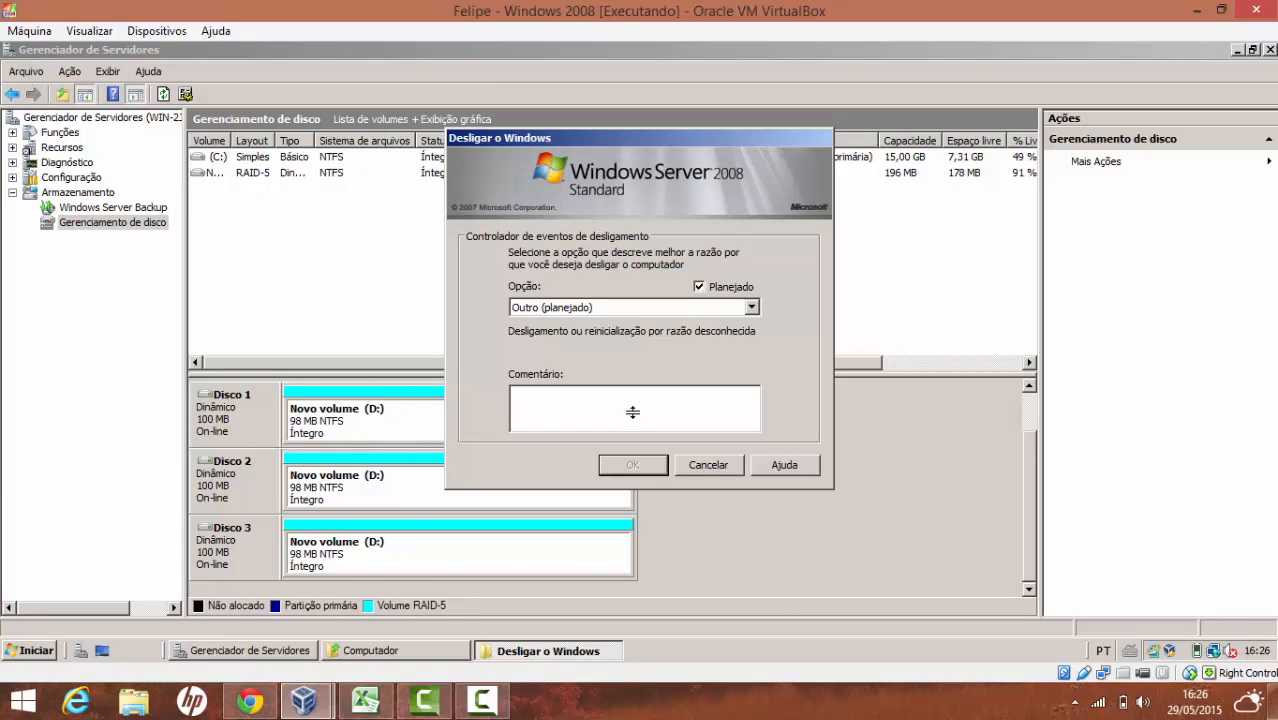
Add a shutdown comment and confirm, so the guest logs off and powers down
{"action": "left_click", "coordinate": [632, 412]}
{"action": "left_click", "coordinate": [633, 465]}
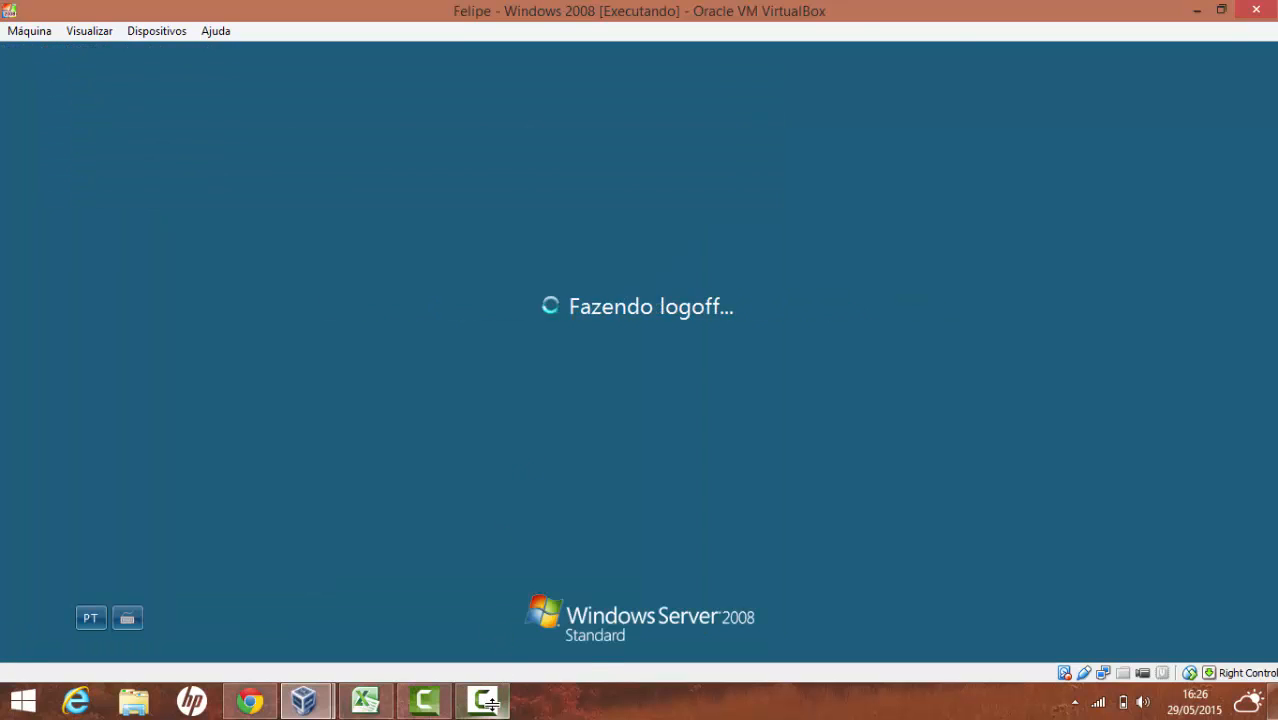
{"action": "mouse_move", "coordinate": [487, 704]}
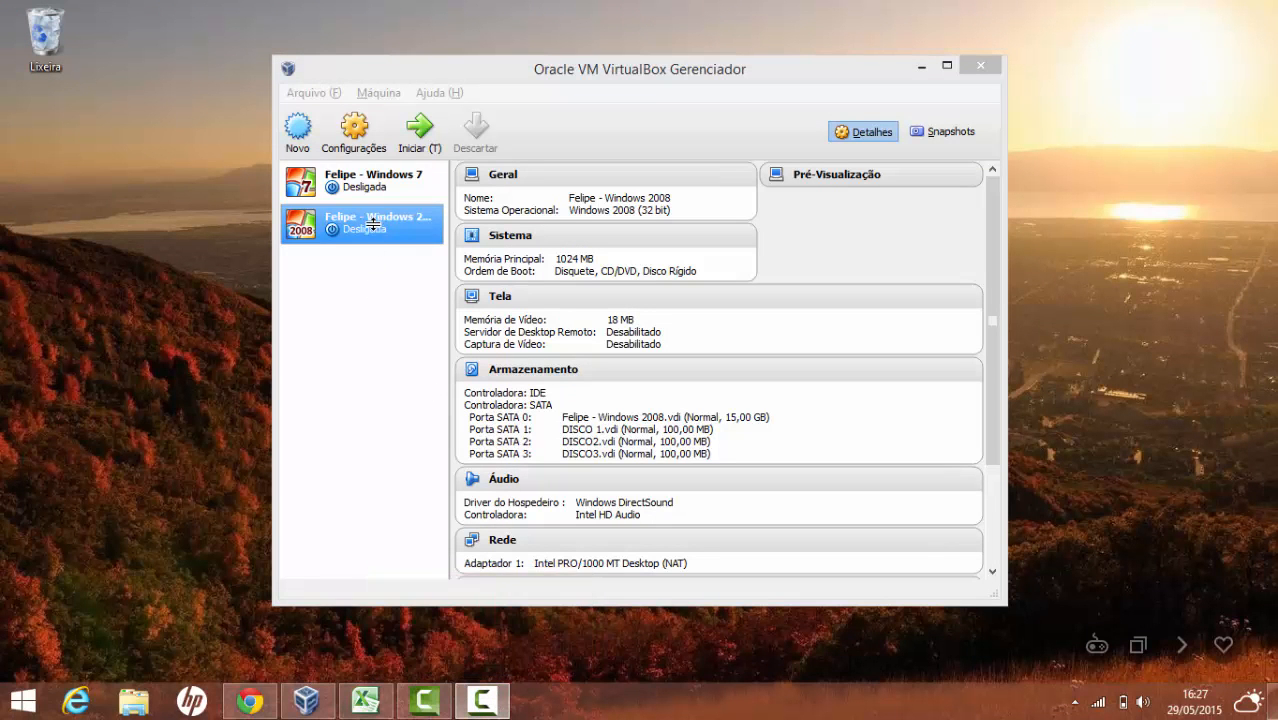
Remove DISCO2.vdi from the Windows 2008 VM's SATA controller in Storage settings and save
{"action": "left_click", "coordinate": [355, 130]}
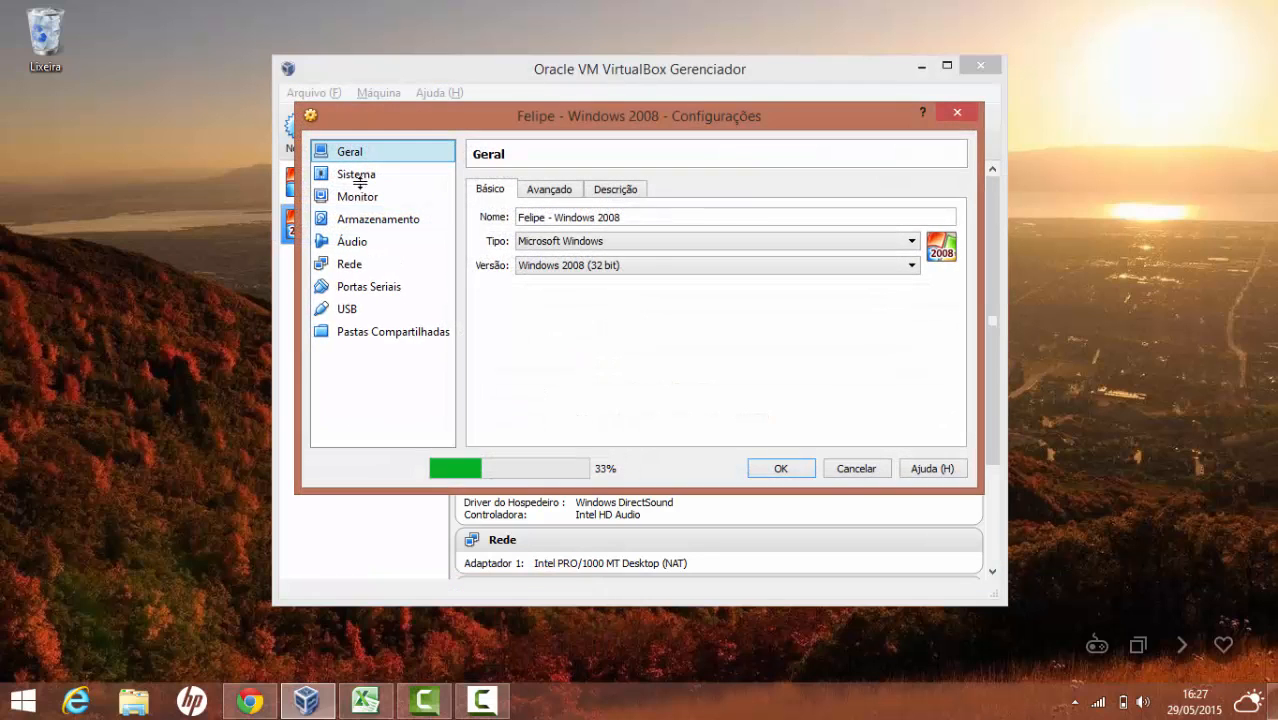
{"action": "left_click", "coordinate": [376, 217]}
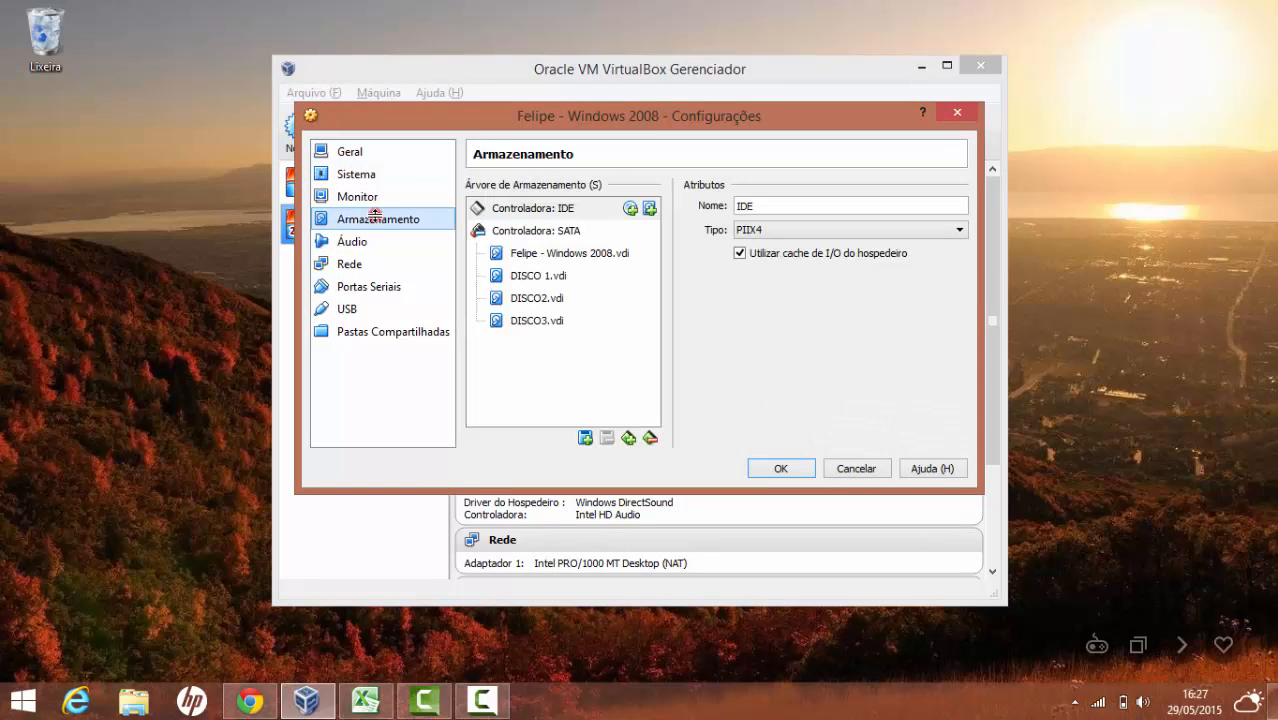
{"action": "left_click", "coordinate": [534, 276]}
{"action": "left_click", "coordinate": [537, 298]}
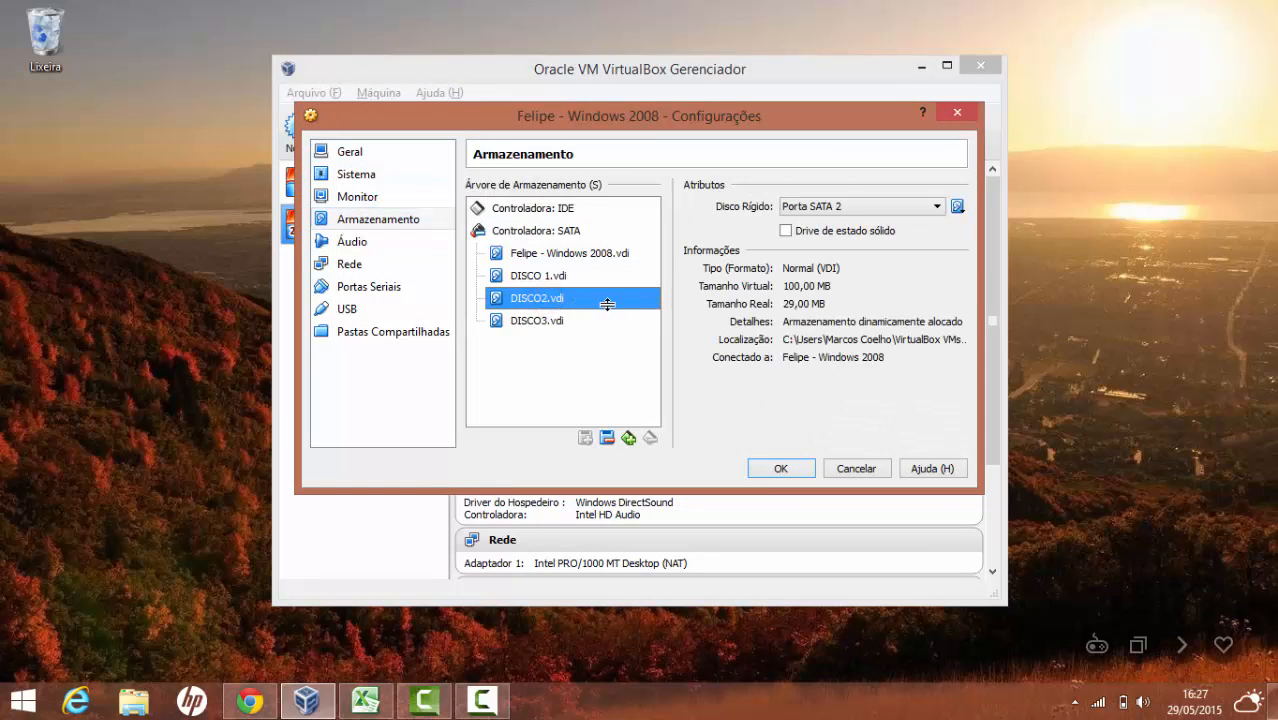
{"action": "left_click", "coordinate": [606, 437]}
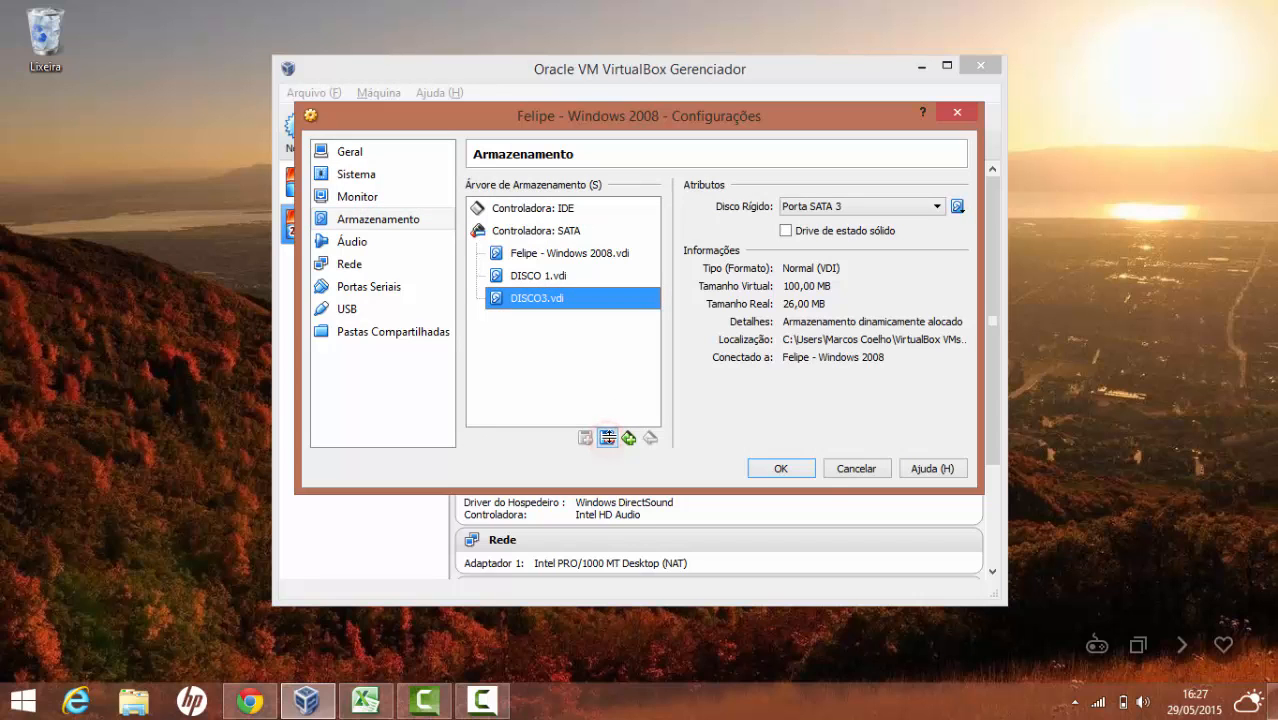
{"action": "left_click", "coordinate": [790, 468]}
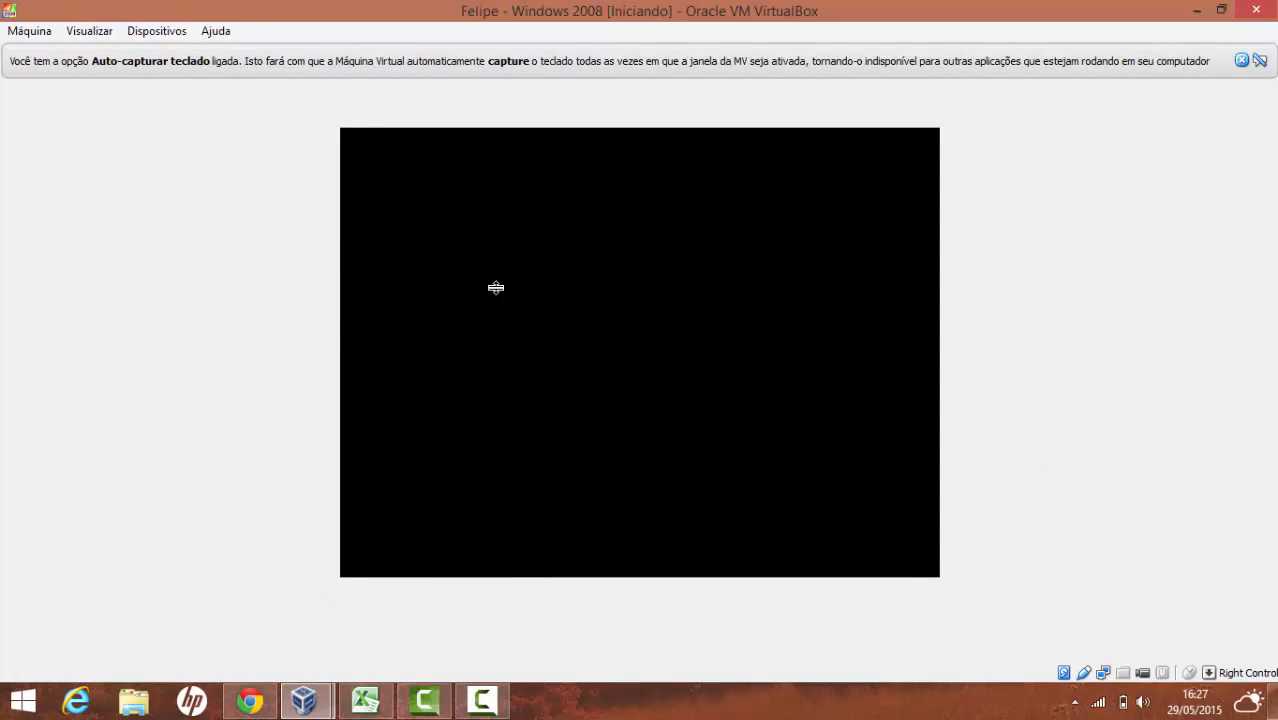
Dismiss the keyboard auto-capture and mouse integration notices while the guest boots
{"action": "left_click", "coordinate": [1240, 61]}
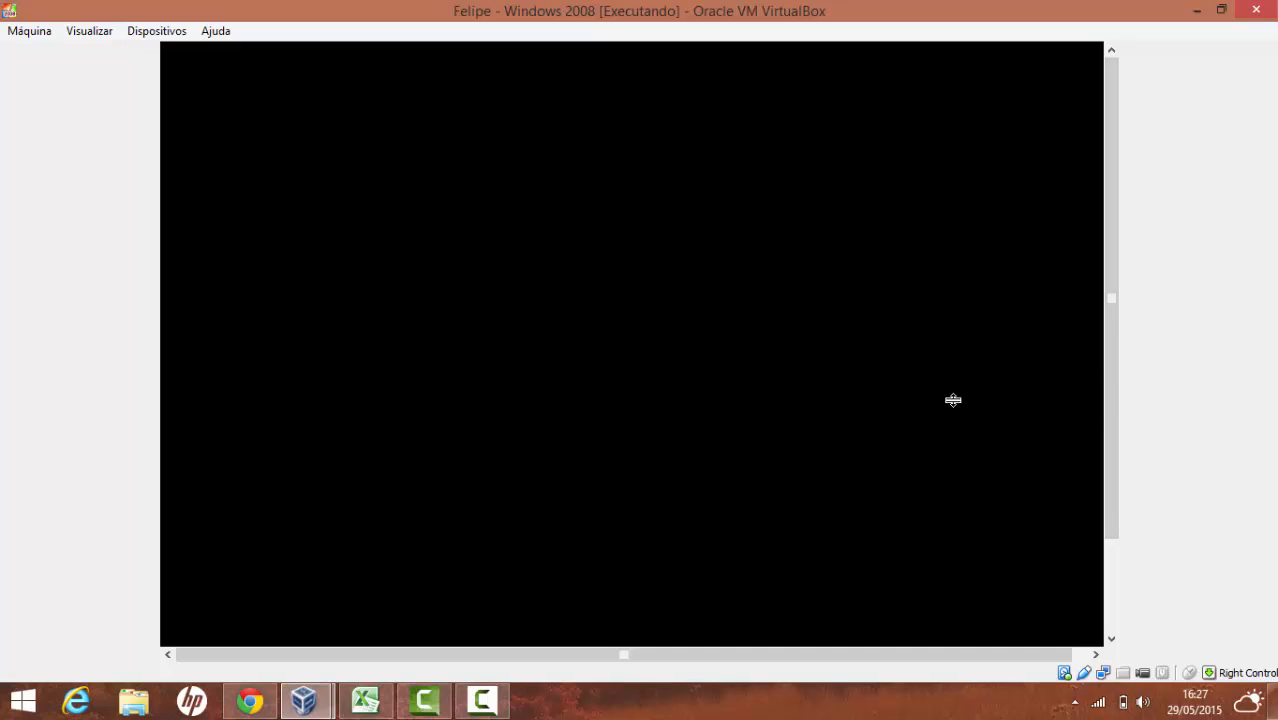
{"action": "left_click", "coordinate": [482, 700]}
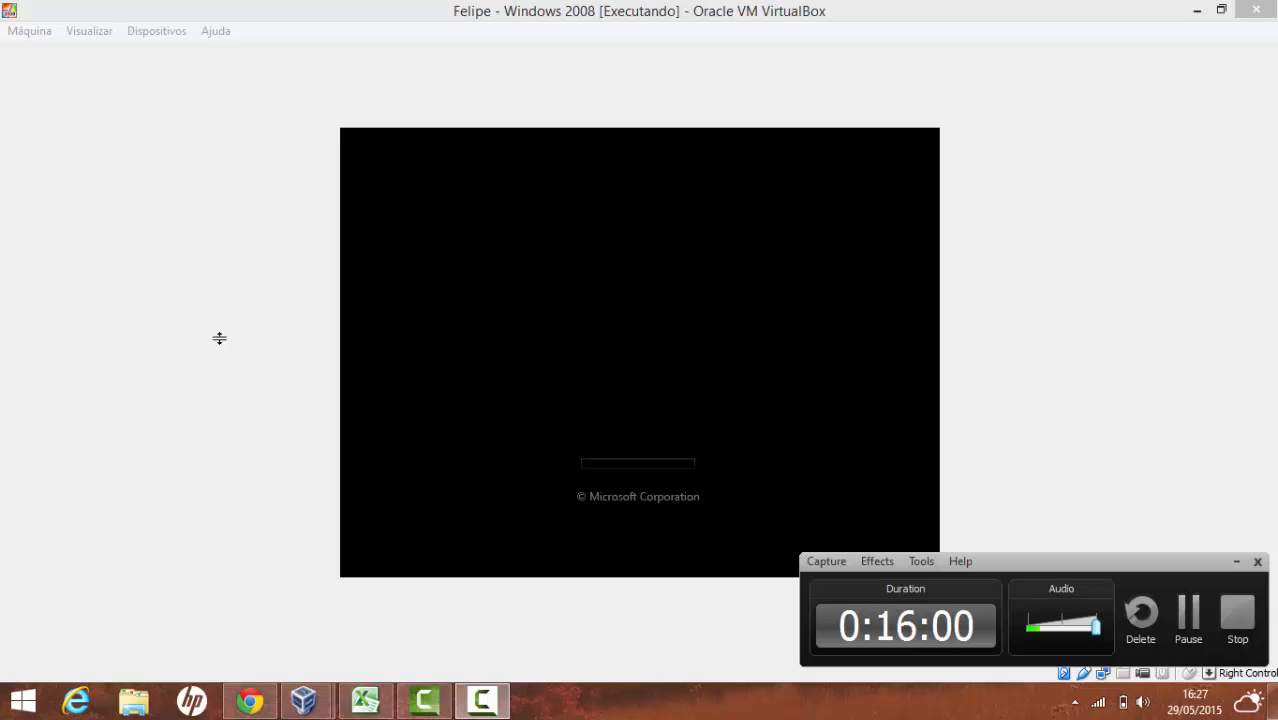
{"action": "left_click", "coordinate": [148, 345]}
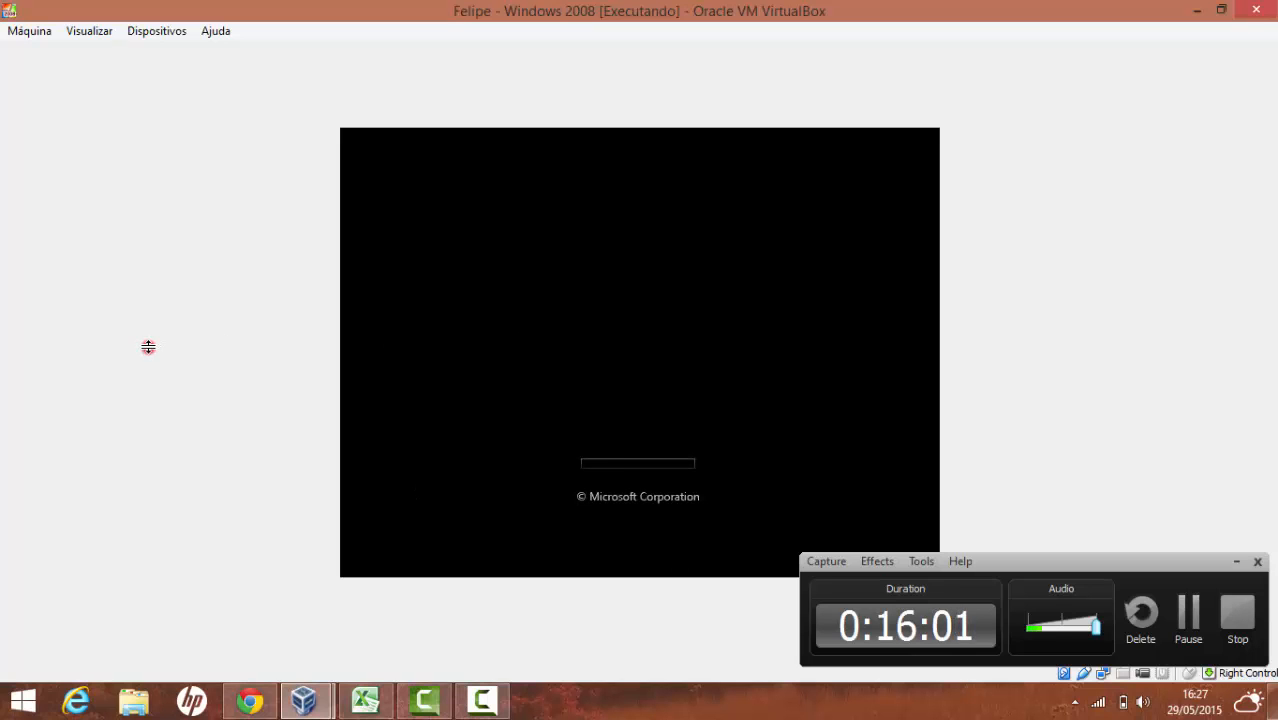
{"action": "left_click", "coordinate": [1236, 560]}
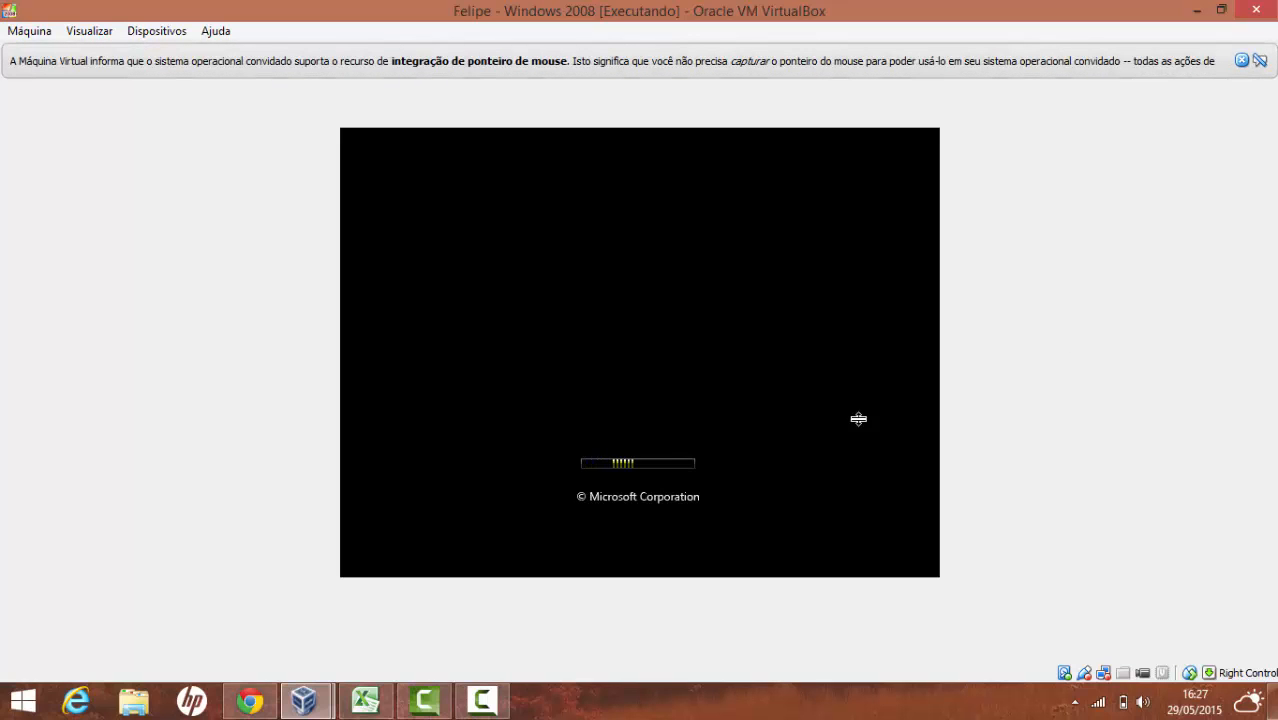
{"action": "left_click", "coordinate": [1240, 60]}
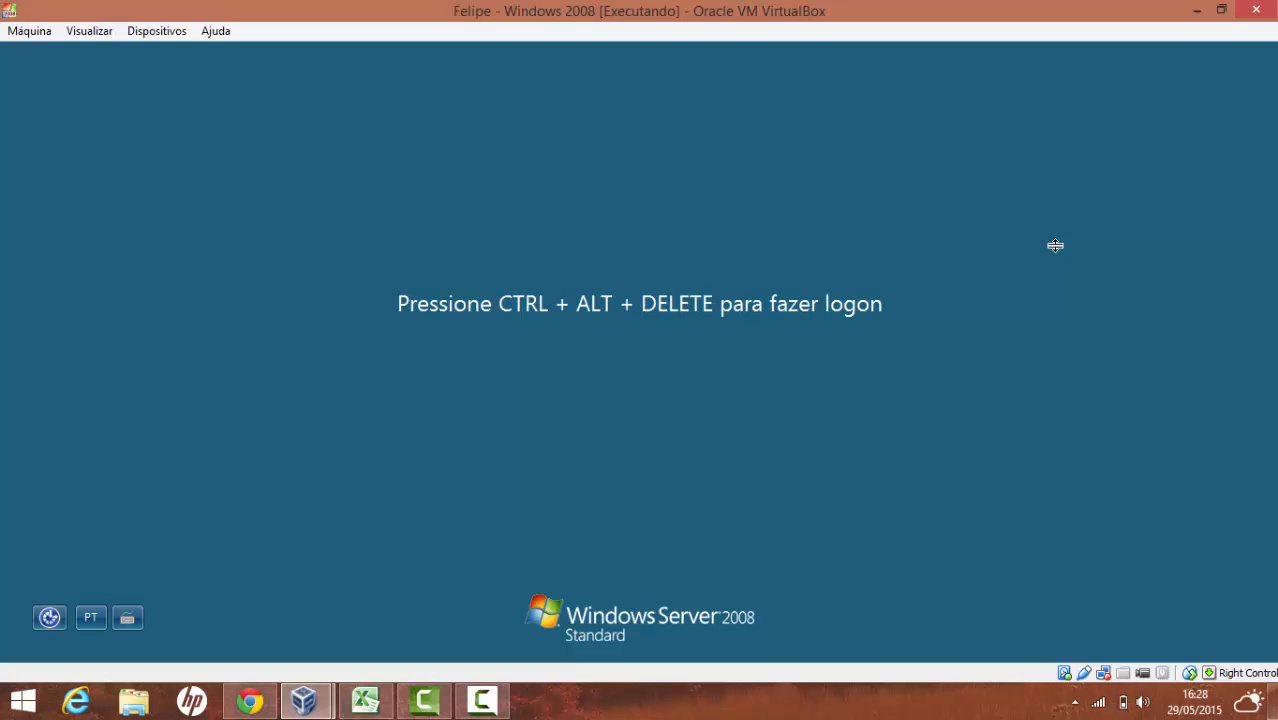
Log on as Administrador, then close Initial Configuration Tasks and Server Manager
{"action": "key", "text": "ctrl+Delete"}
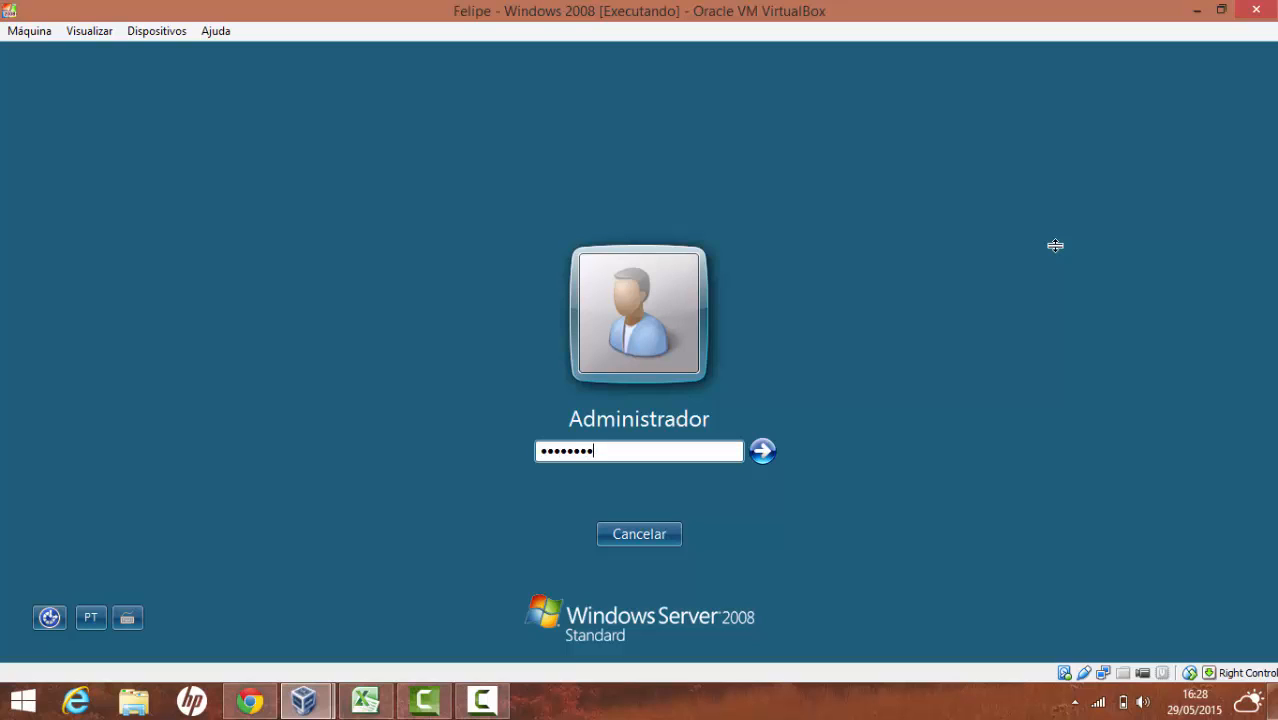
{"action": "key", "text": "Return"}
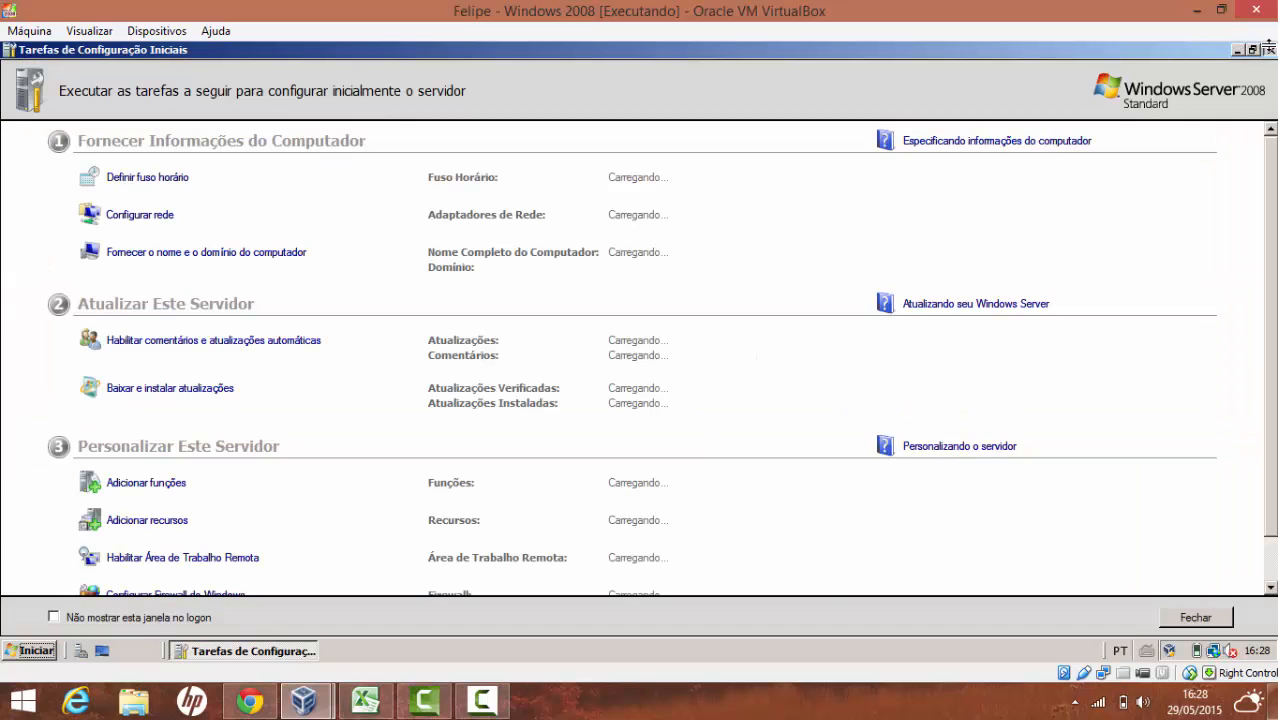
{"action": "left_click", "coordinate": [1268, 45]}
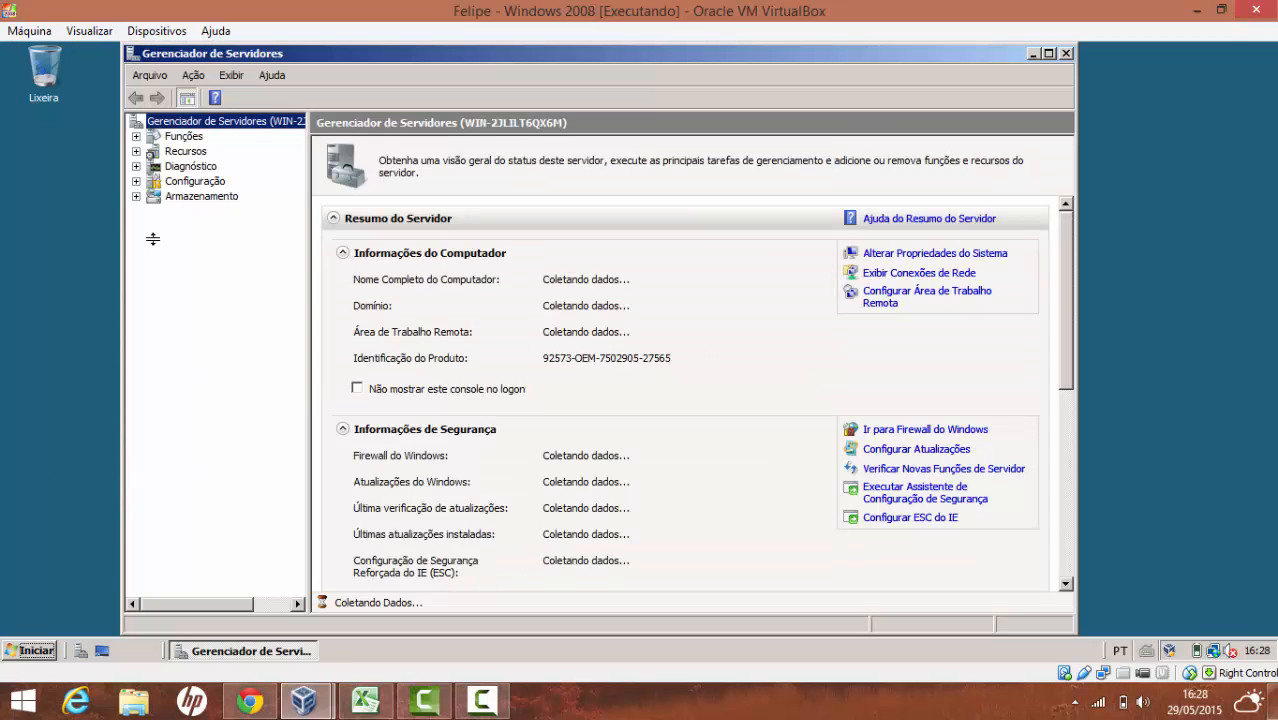
{"action": "left_click", "coordinate": [1065, 52]}
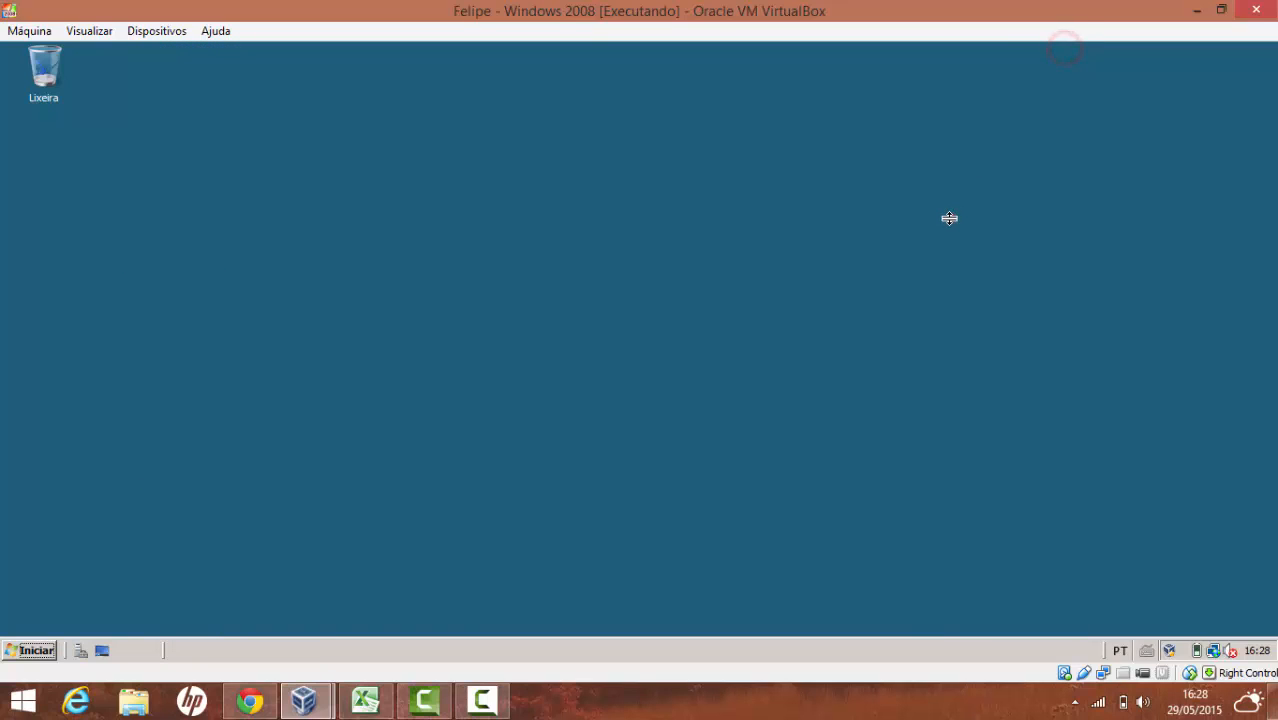
Go full screen, open Disk Management under Server Manager's Armazenamento, and open Computador
{"action": "key", "text": "Control_R+f"}
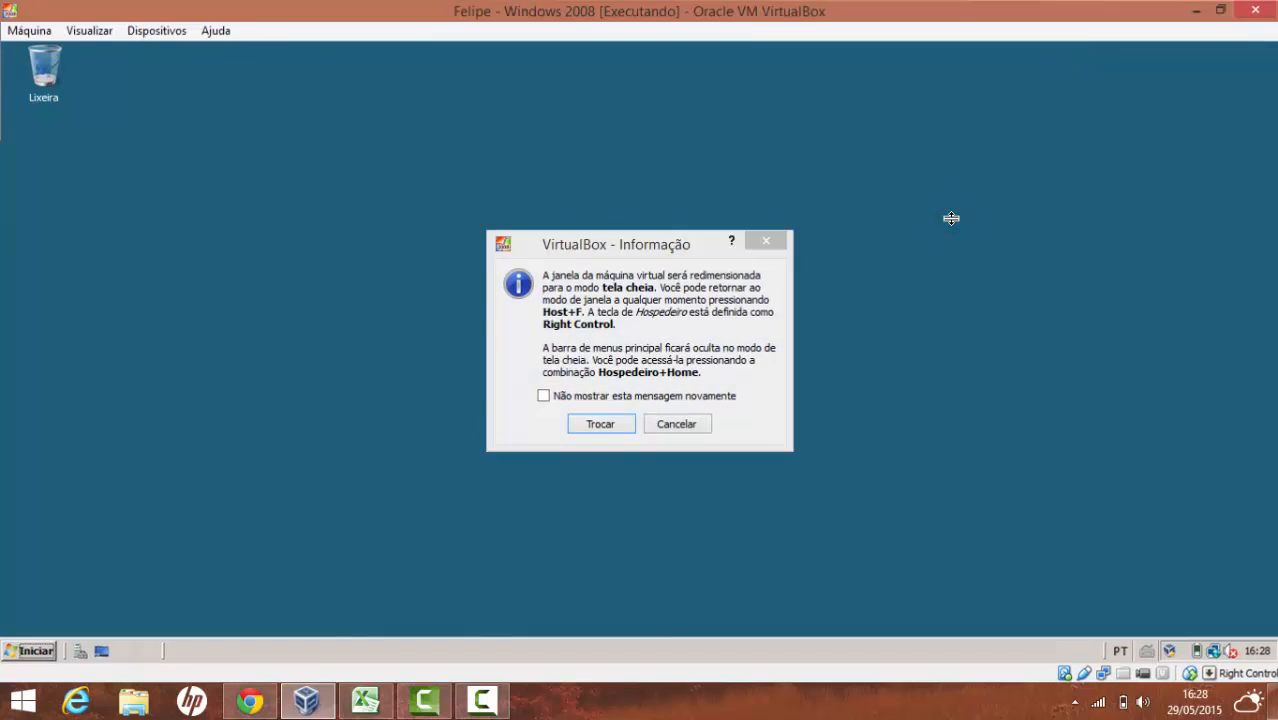
{"action": "key", "text": "Return"}
{"action": "left_click", "coordinate": [10, 711]}
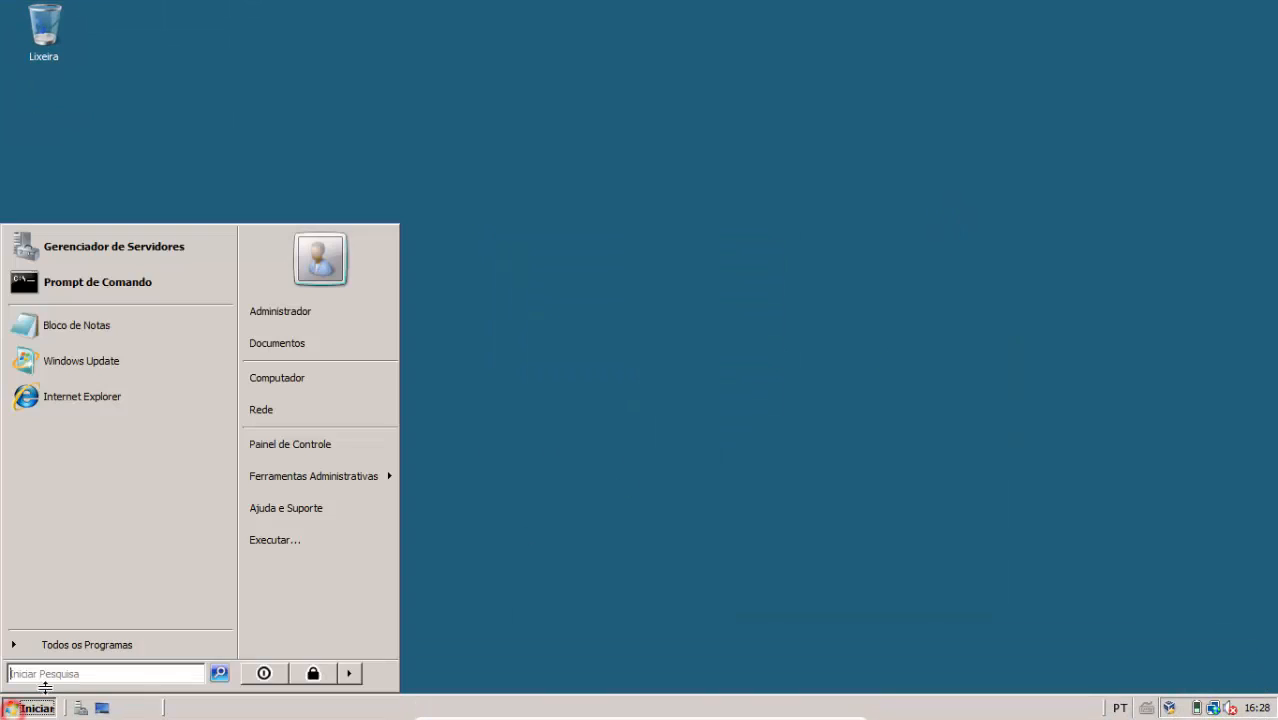
{"action": "left_click", "coordinate": [117, 254]}
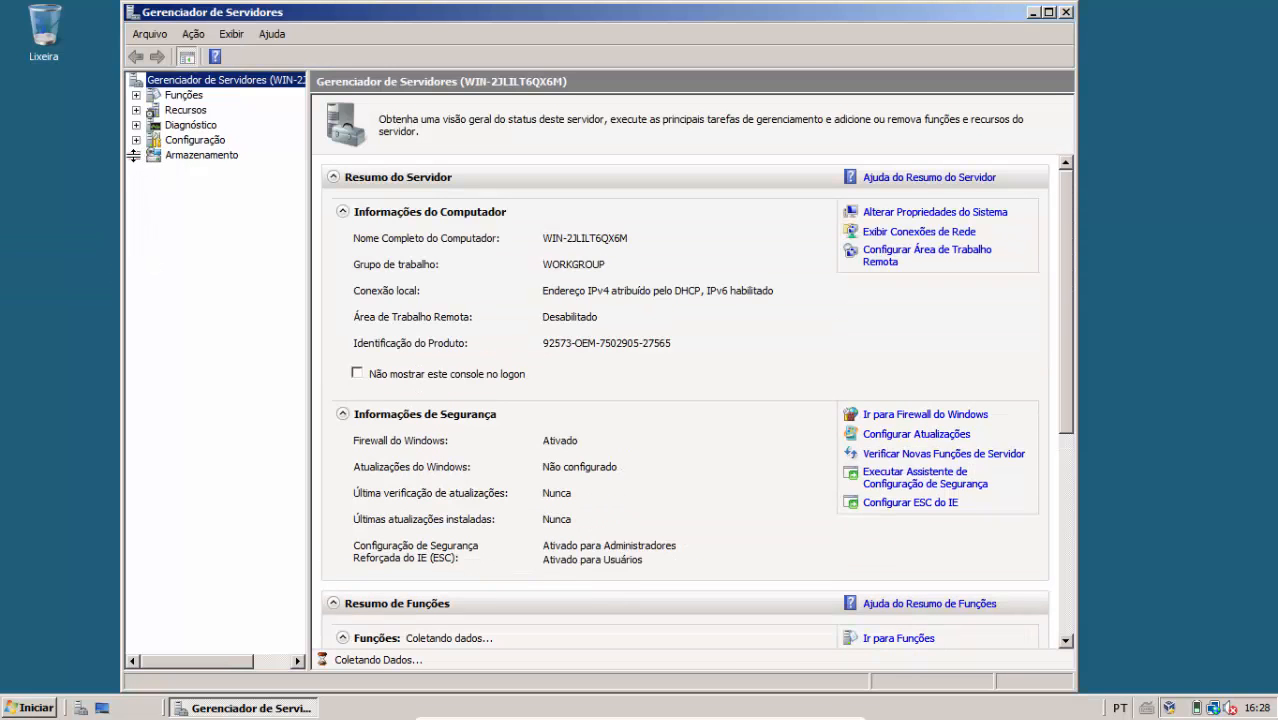
{"action": "left_click", "coordinate": [136, 155]}
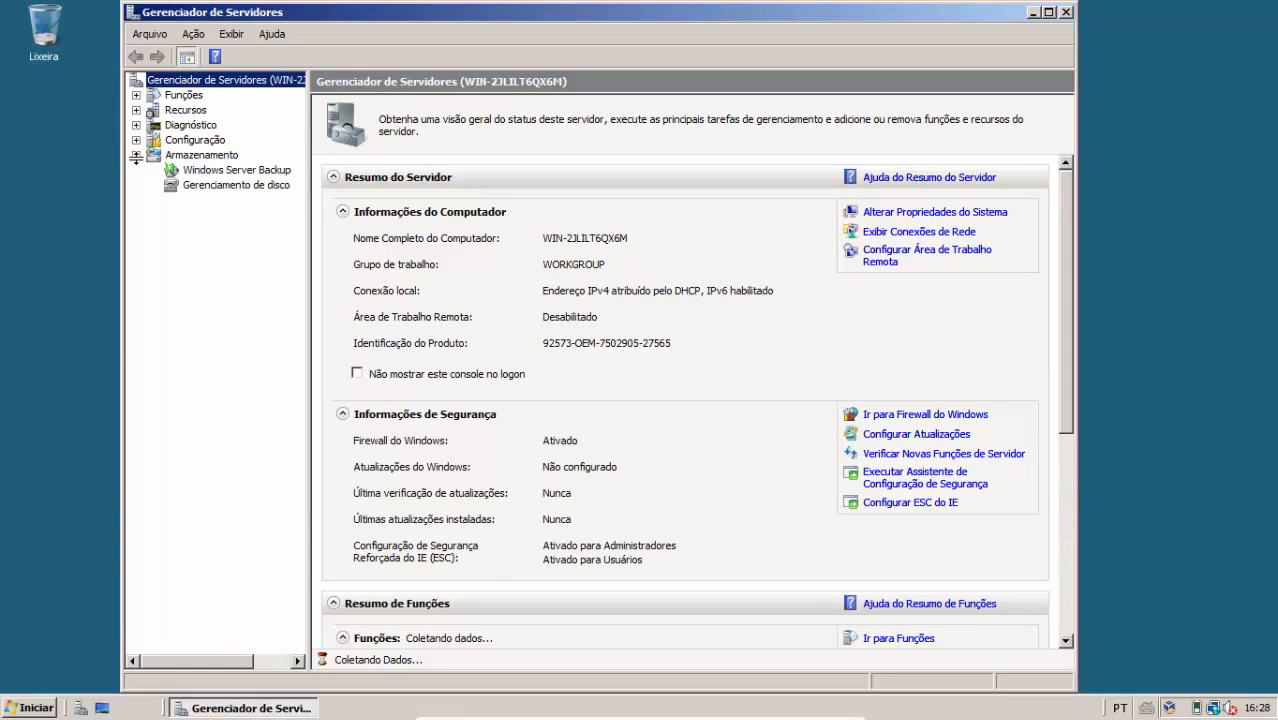
{"action": "left_click", "coordinate": [197, 184]}
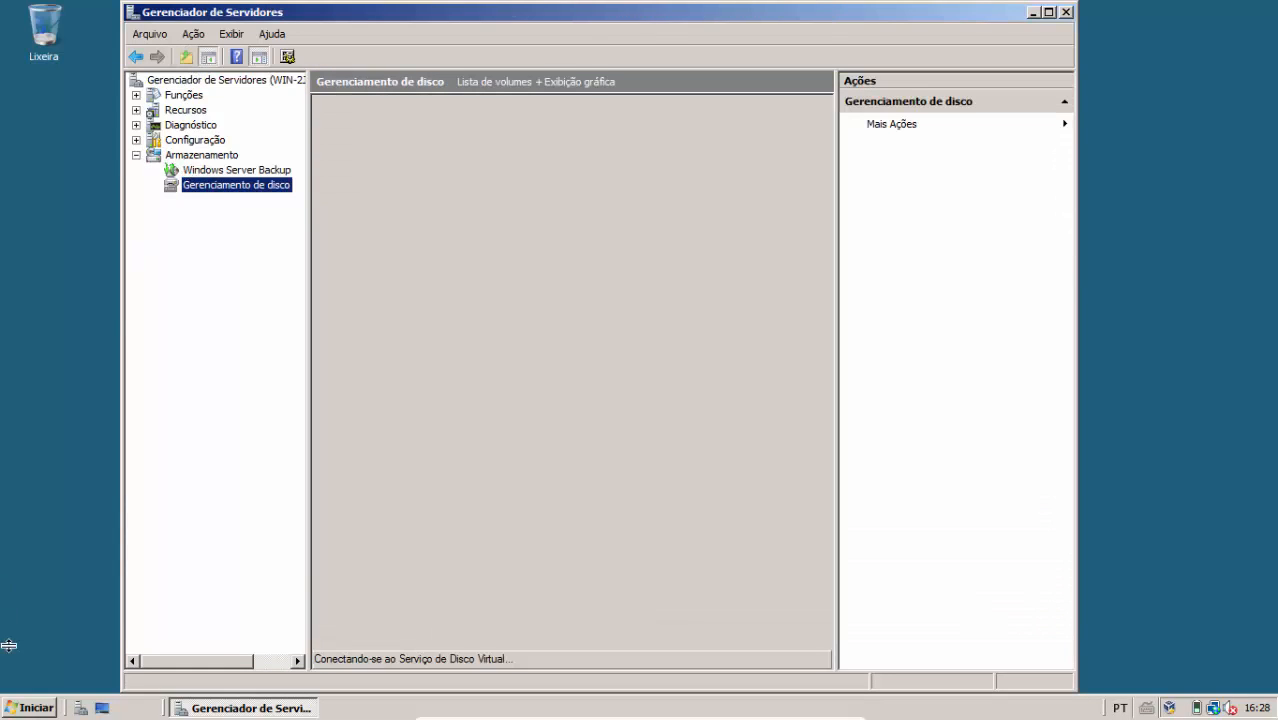
{"action": "left_click", "coordinate": [28, 707]}
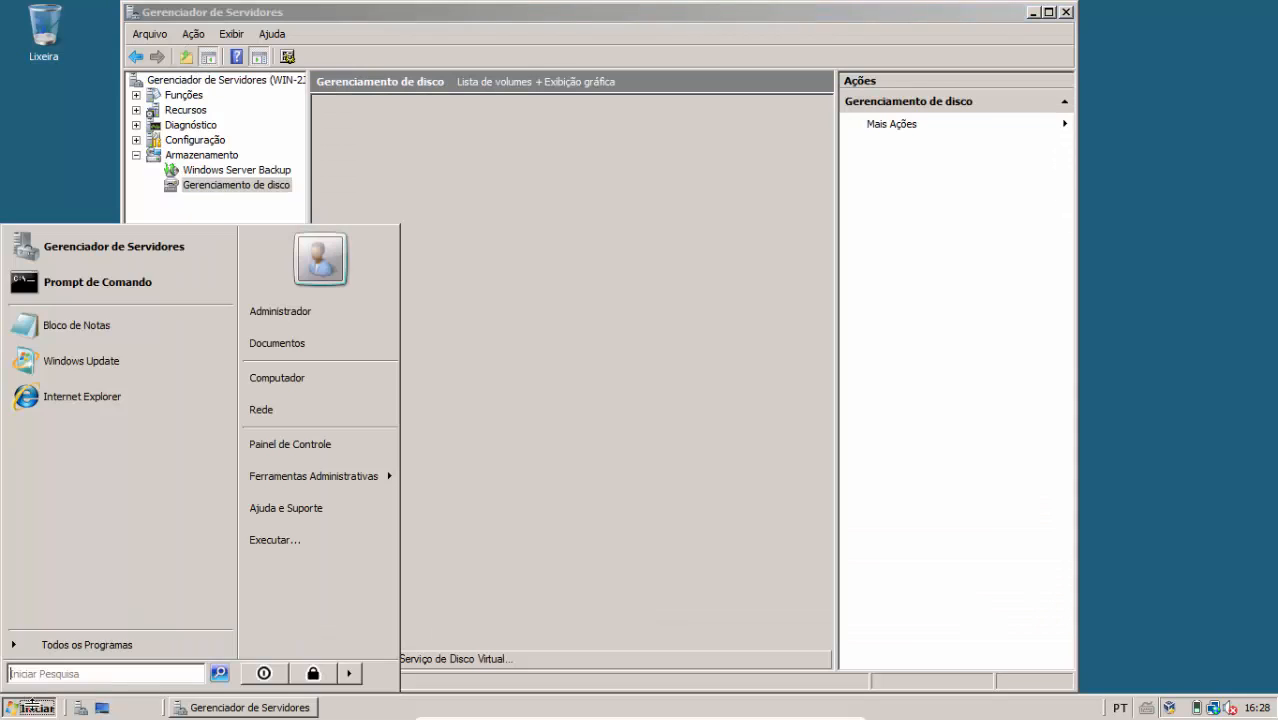
{"action": "left_click", "coordinate": [290, 377]}
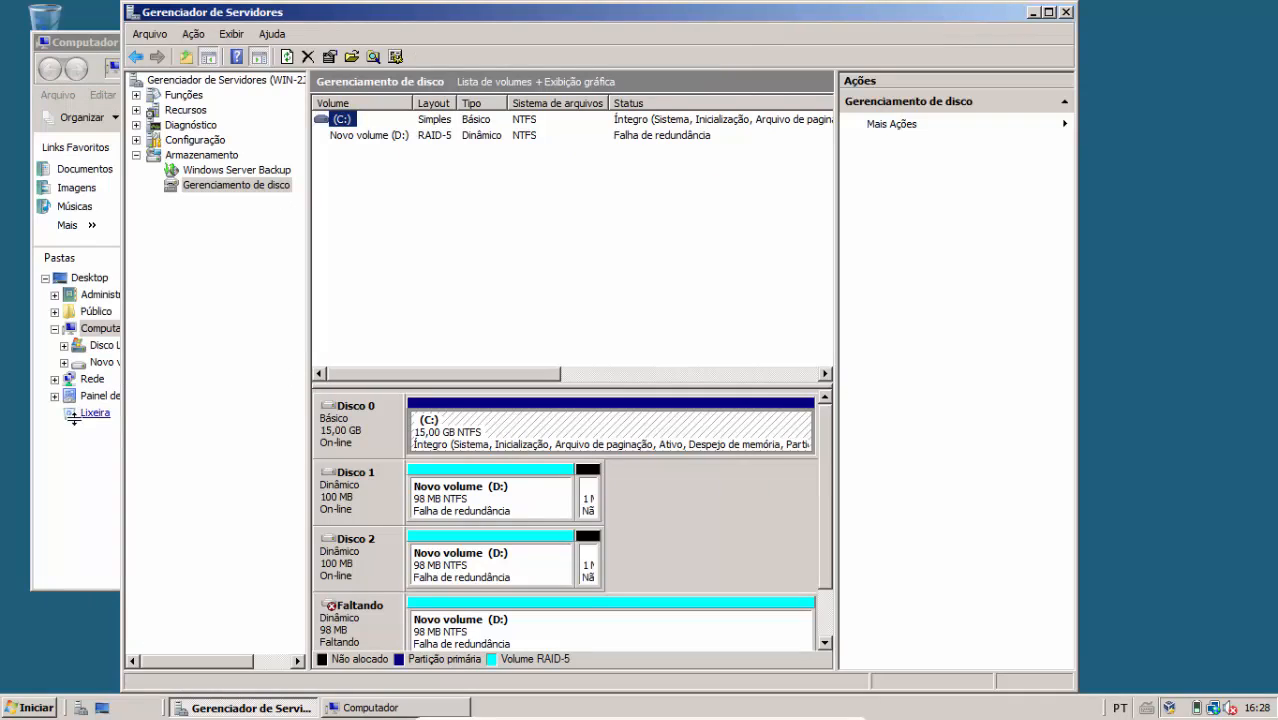
Create a new text document named lolol on the D: volume, closing Notepad without saving
{"action": "left_click", "coordinate": [65, 424]}
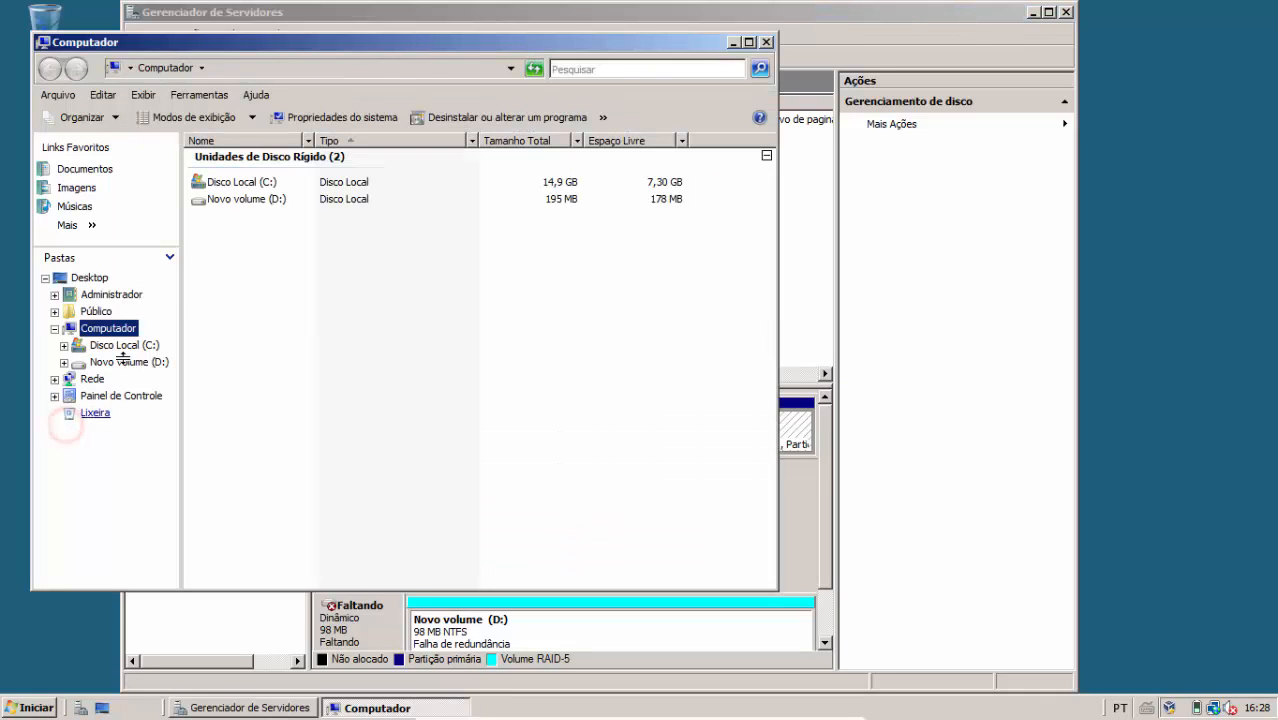
{"action": "double_click", "coordinate": [210, 197]}
{"action": "right_click", "coordinate": [235, 194]}
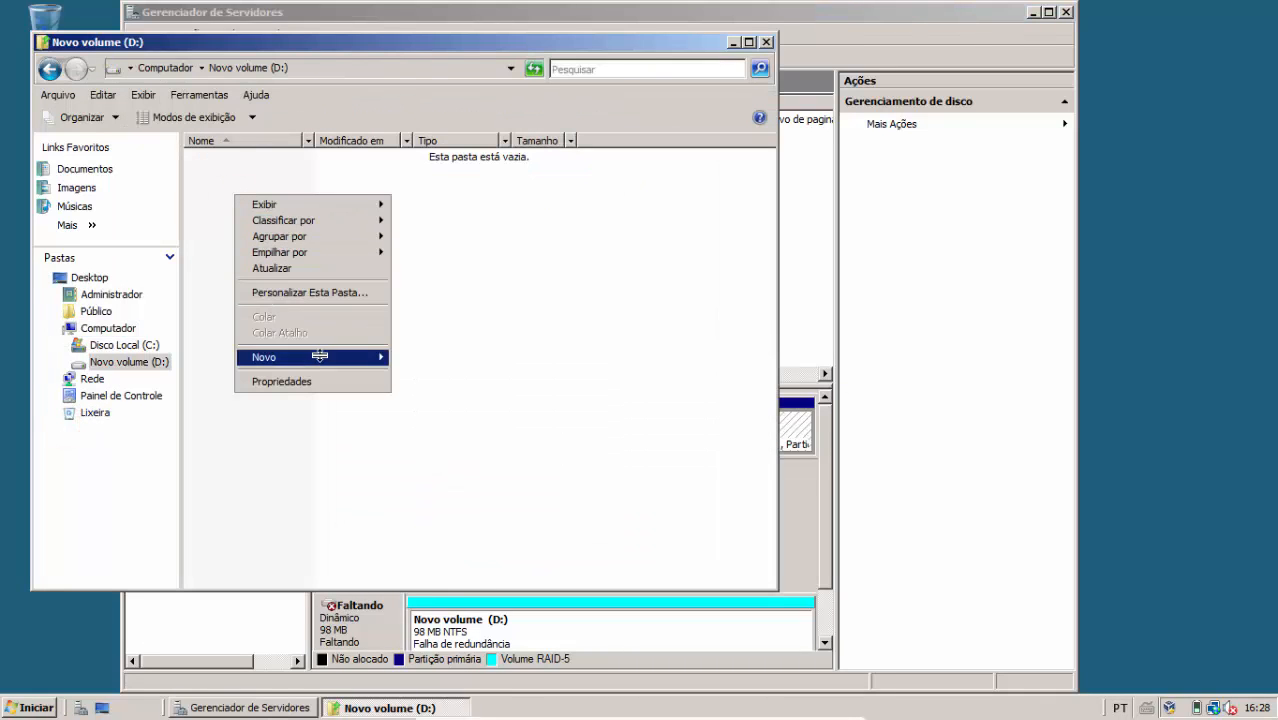
{"action": "mouse_move", "coordinate": [325, 356]}
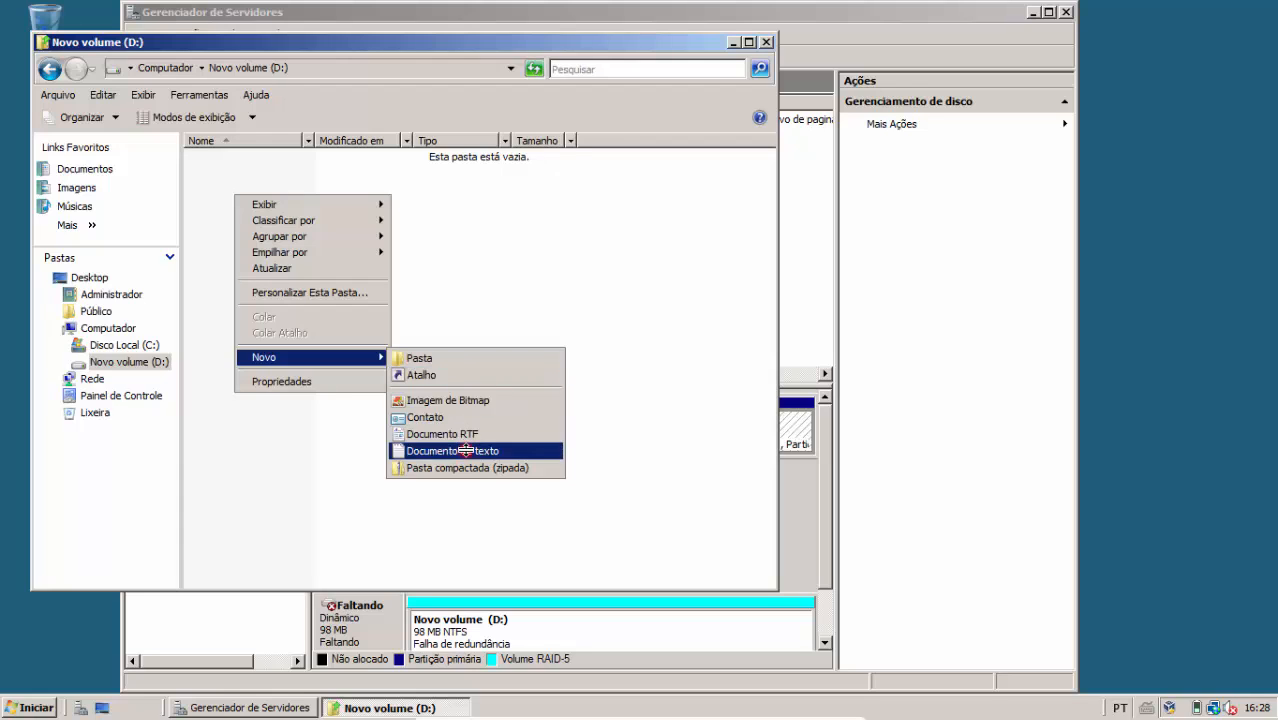
{"action": "left_click", "coordinate": [466, 451]}
{"action": "type", "text": "lolol"}
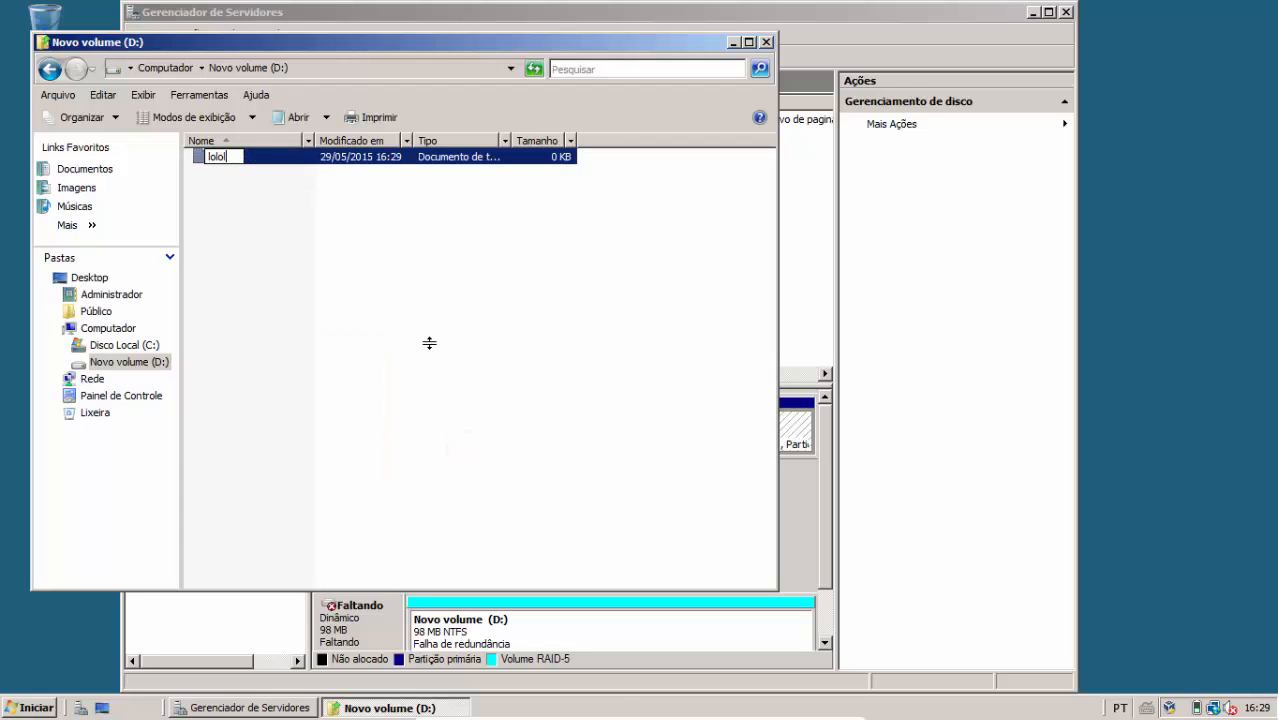
{"action": "key", "text": "Return"}
{"action": "key", "text": "Return"}
{"action": "type", "text": "lolol"}
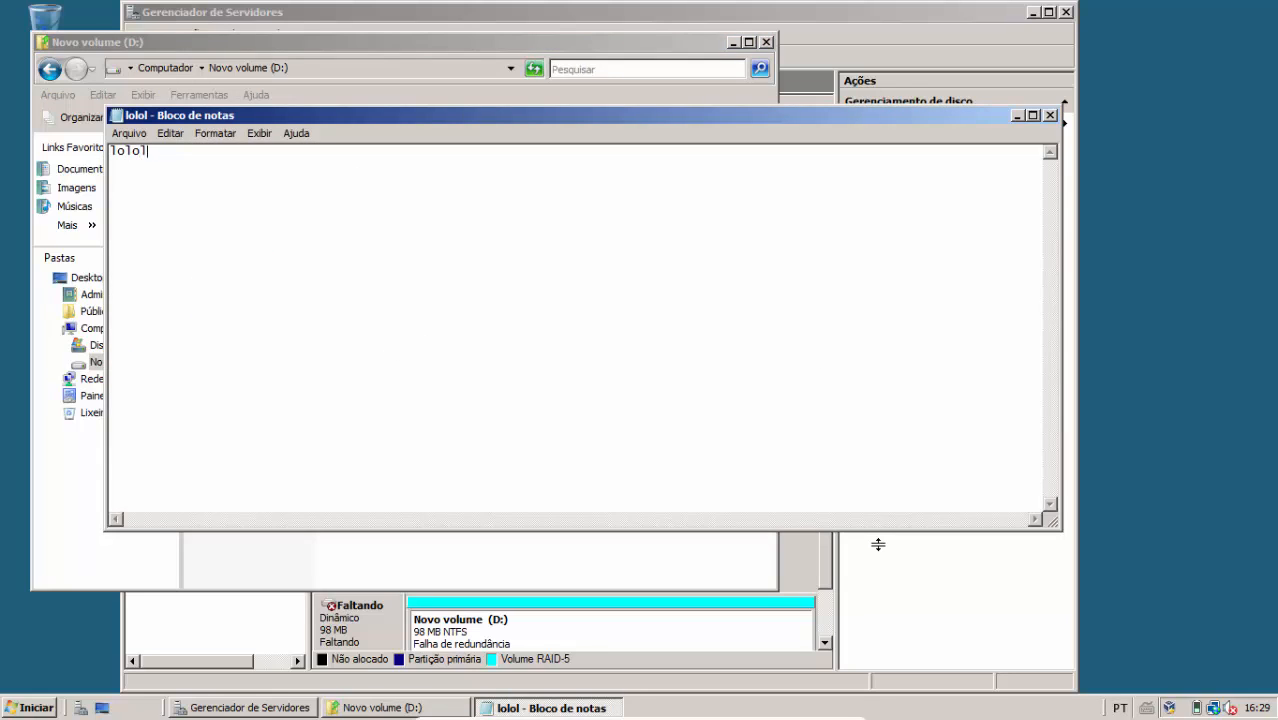
{"action": "key", "text": "alt+F4"}
{"action": "key", "text": "n"}
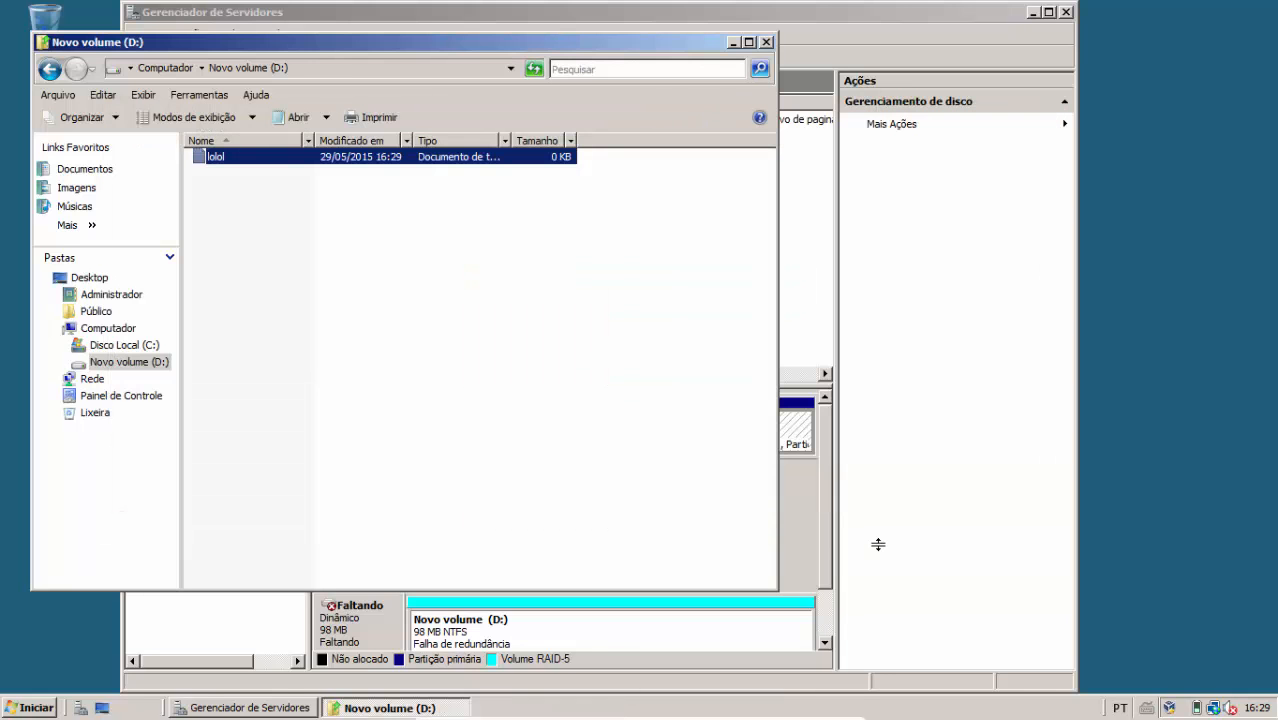
Inspect D: on Disco 1, Disco 2 and the missing disk, then close Server Manager
{"action": "left_click", "coordinate": [786, 494]}
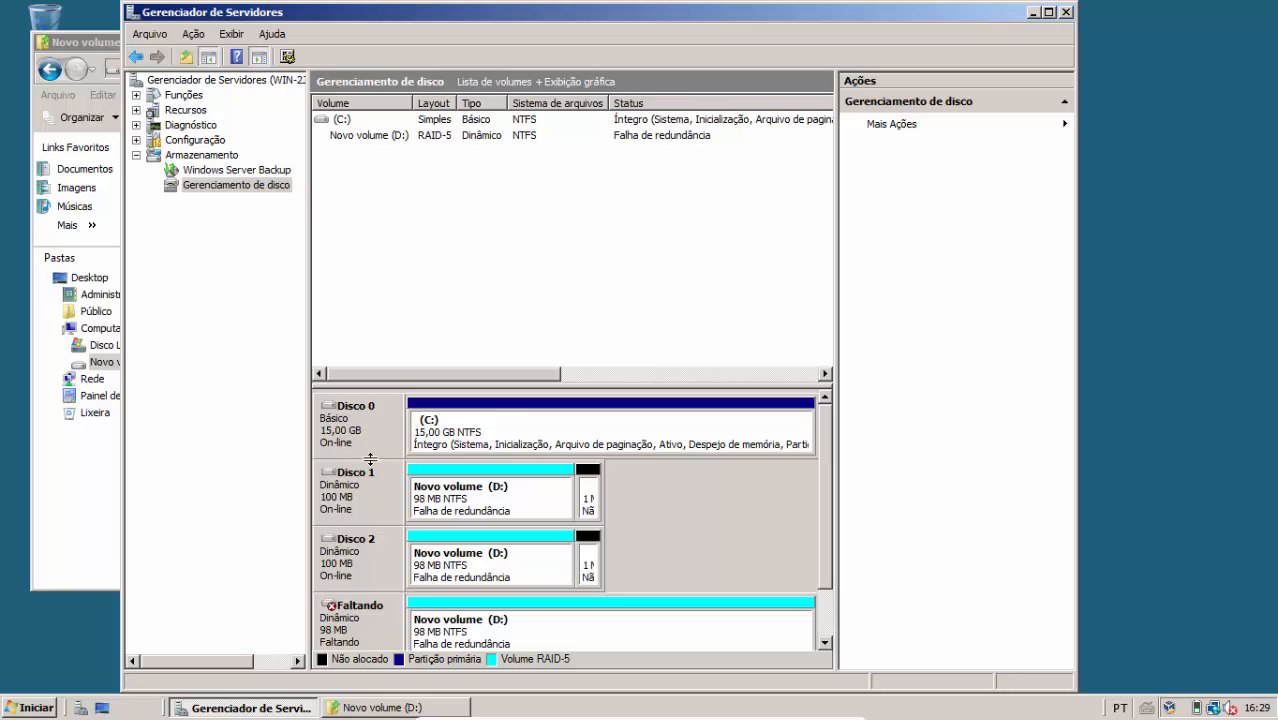
{"action": "left_click", "coordinate": [499, 490]}
{"action": "left_click", "coordinate": [525, 558]}
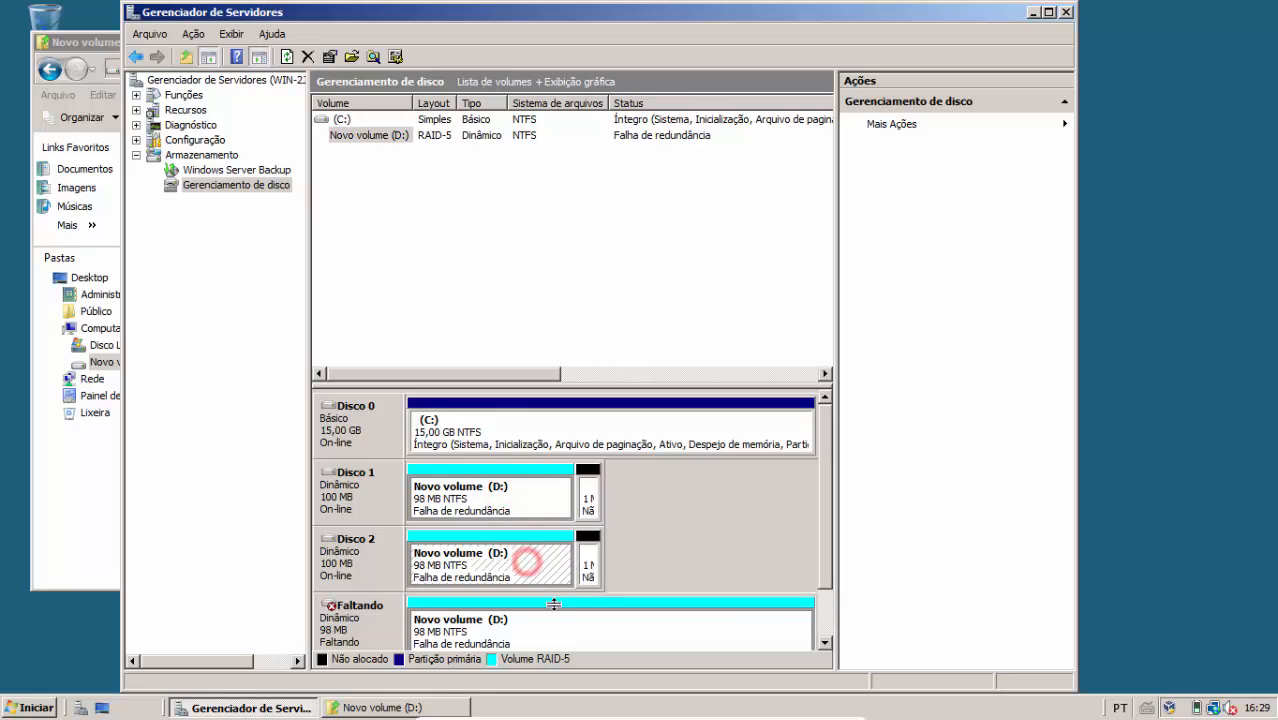
{"action": "left_click", "coordinate": [551, 610]}
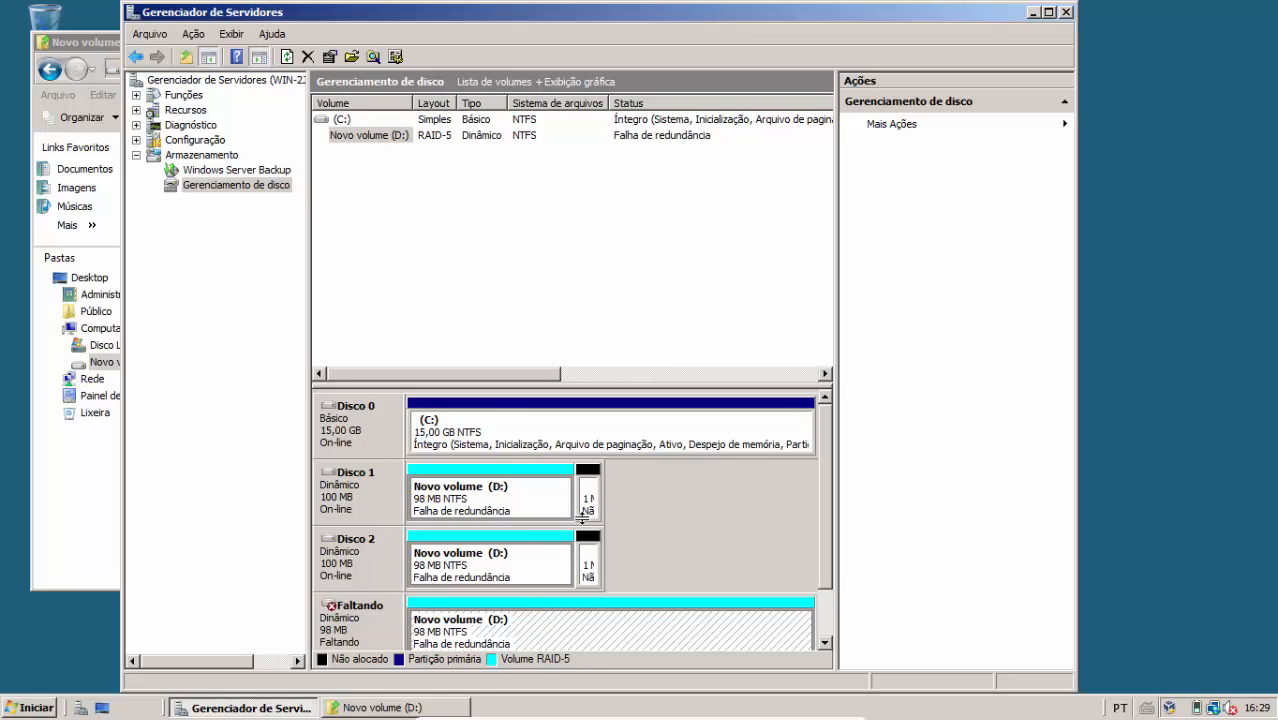
{"action": "left_click", "coordinate": [105, 494]}
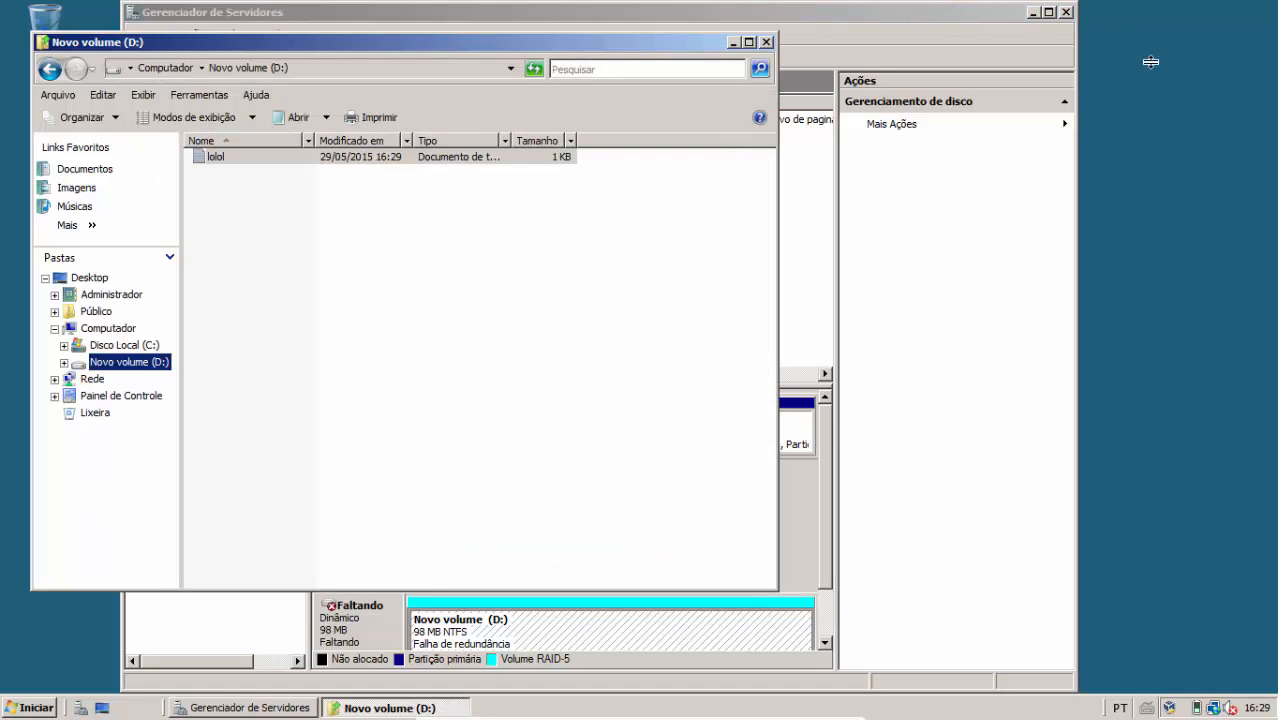
{"action": "left_click", "coordinate": [1065, 12]}
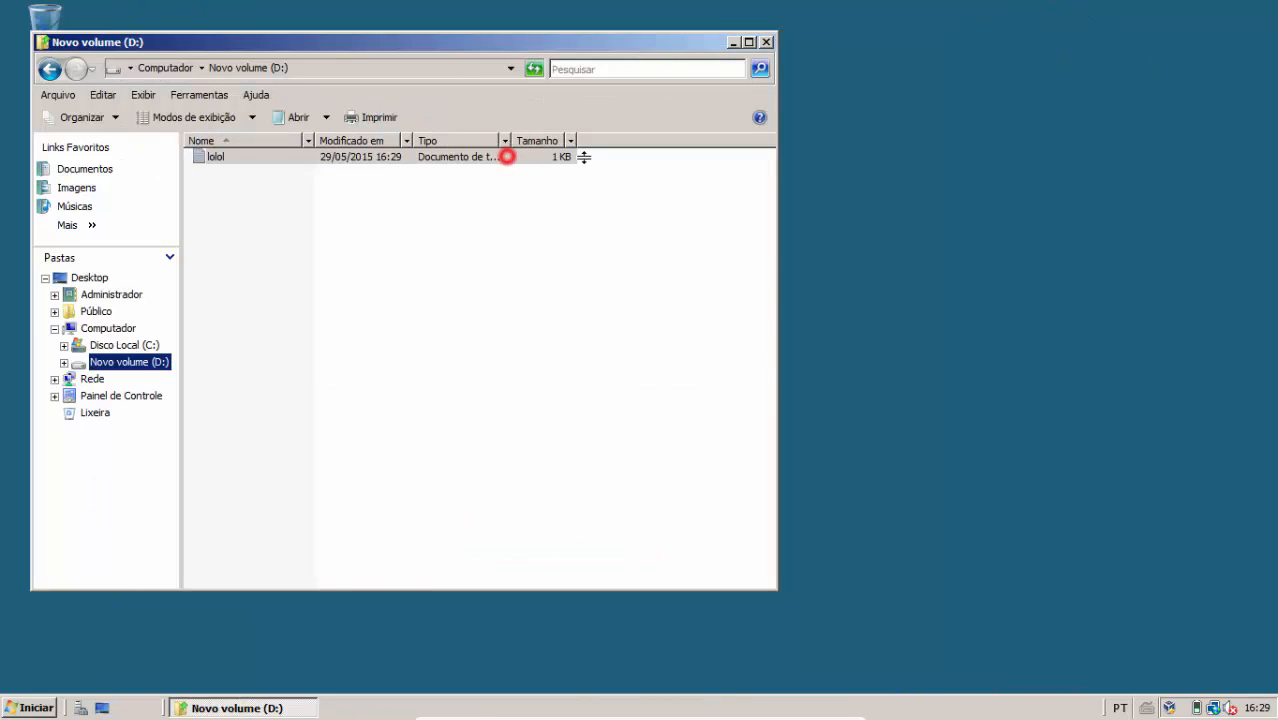
Copy lolol from D: to the desktop, open and close it, and cancel copying it back
{"action": "left_click_drag", "start_coordinate": [507, 157], "coordinate": [860, 230]}
{"action": "double_click", "coordinate": [856, 236]}
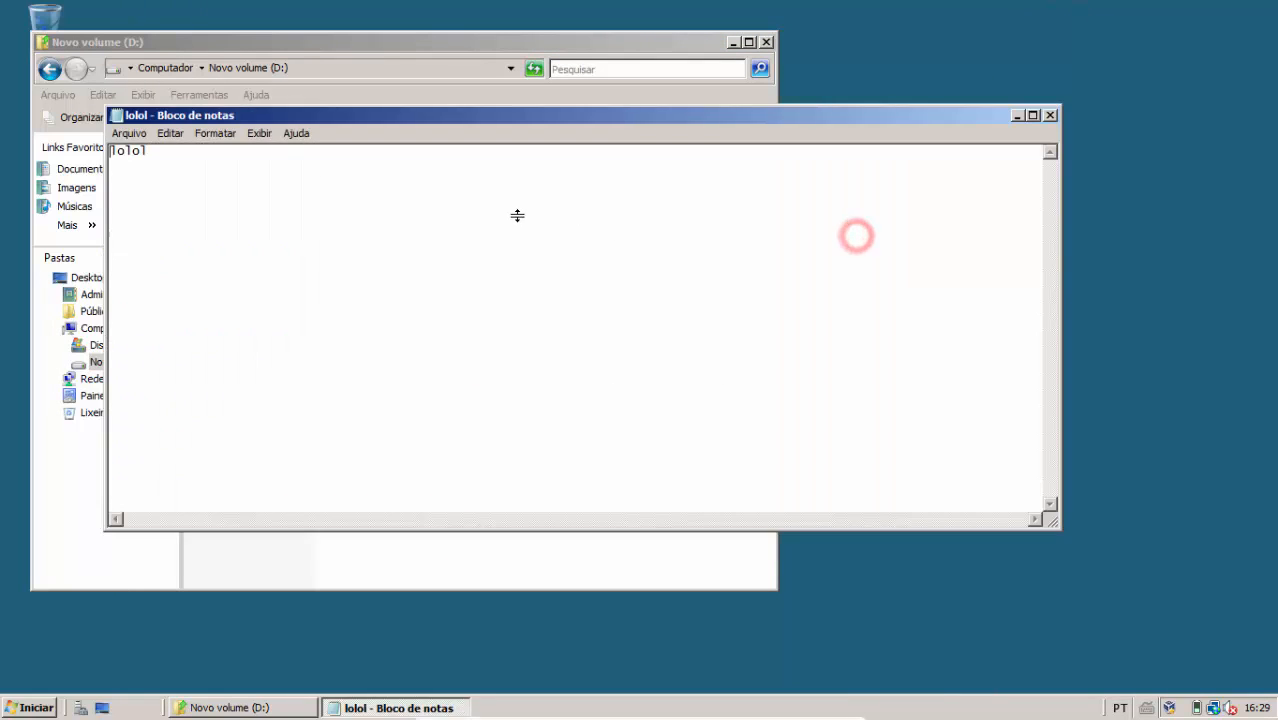
{"action": "left_click", "coordinate": [1050, 115]}
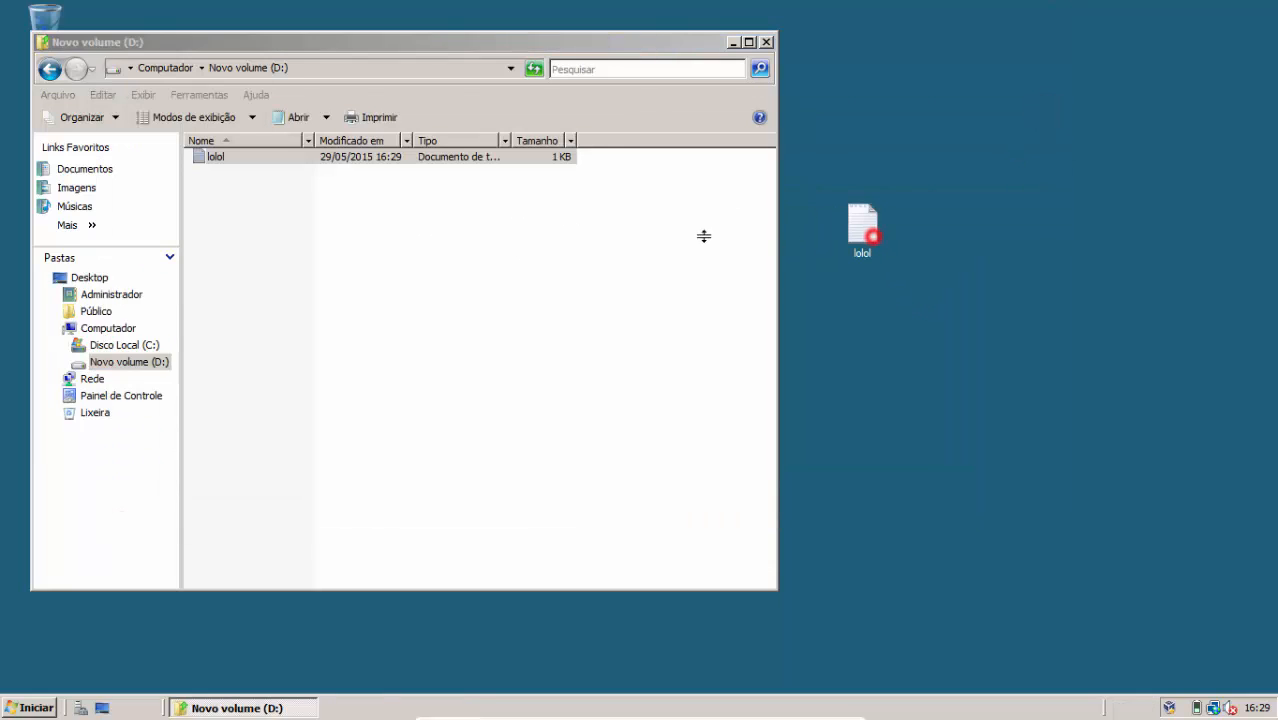
{"action": "left_click_drag", "start_coordinate": [704, 236], "coordinate": [545, 234]}
{"action": "left_click", "coordinate": [799, 533]}
Minimize the D: folder and reopen Disk Management under Server Manager's Armazenamento
{"action": "left_click", "coordinate": [36, 707]}
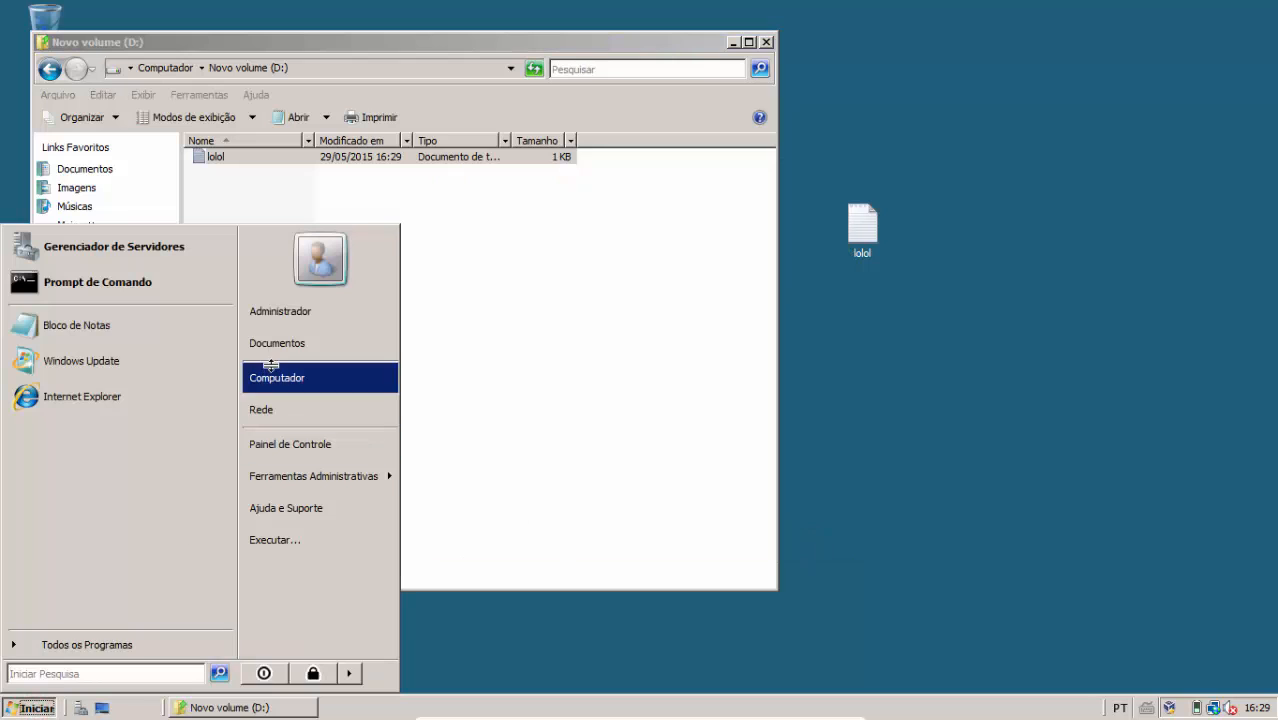
{"action": "left_click", "coordinate": [733, 42]}
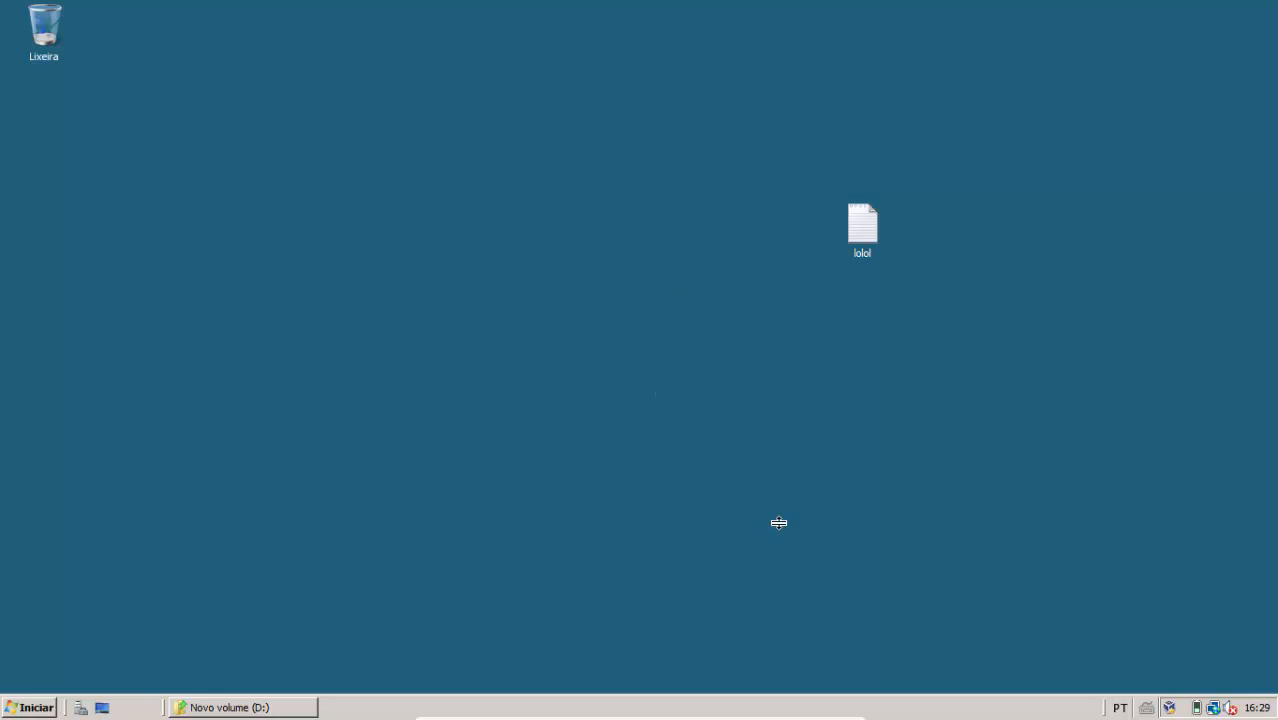
{"action": "left_click", "coordinate": [36, 707]}
{"action": "left_click", "coordinate": [184, 249]}
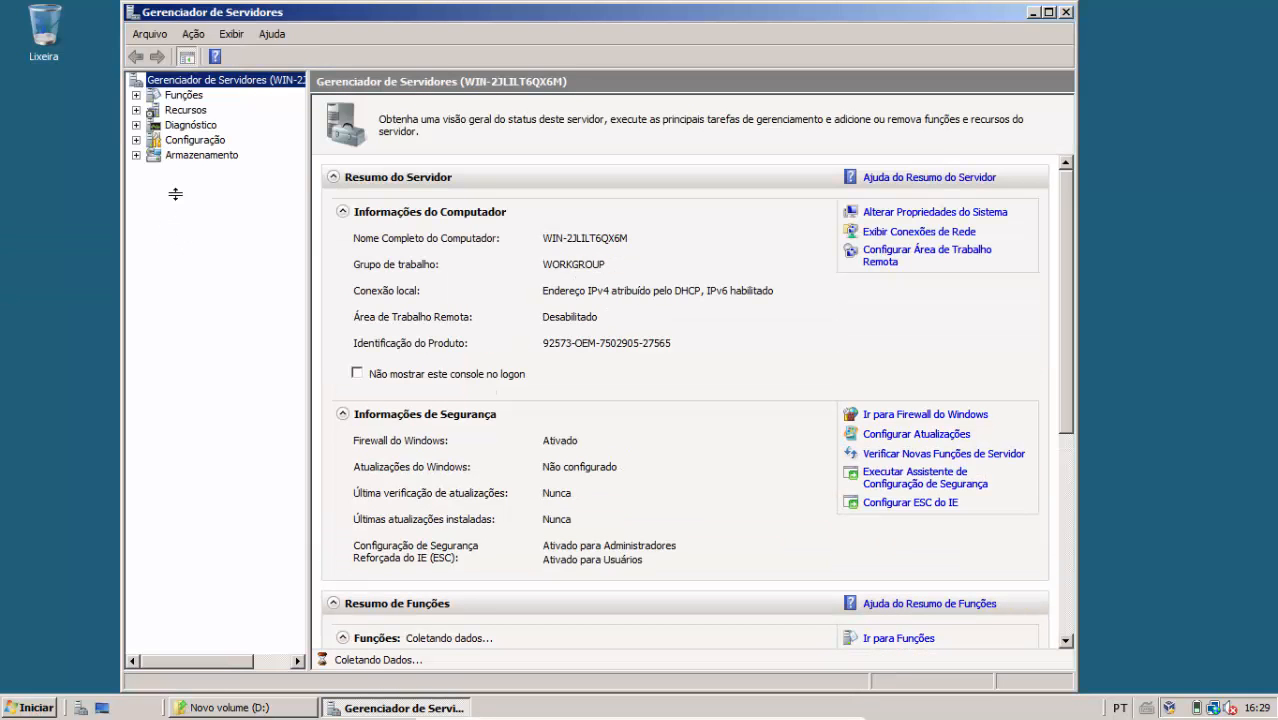
{"action": "left_click", "coordinate": [200, 155]}
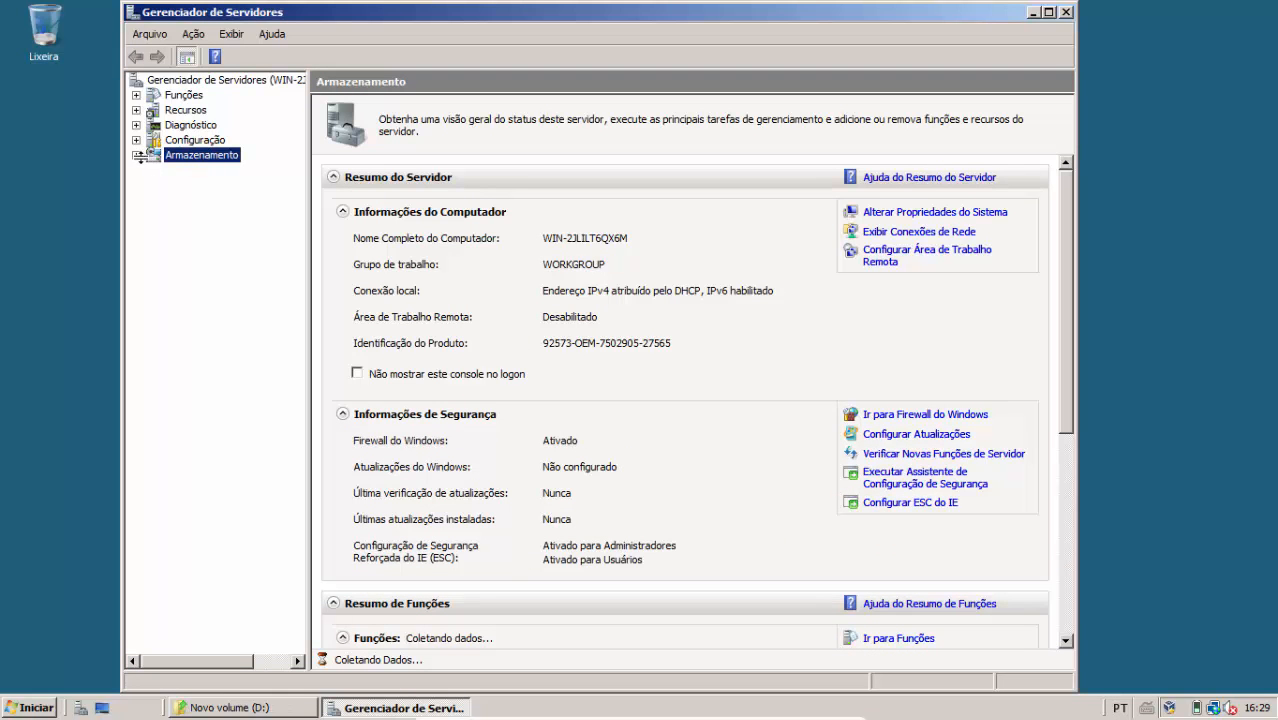
{"action": "left_click", "coordinate": [137, 155]}
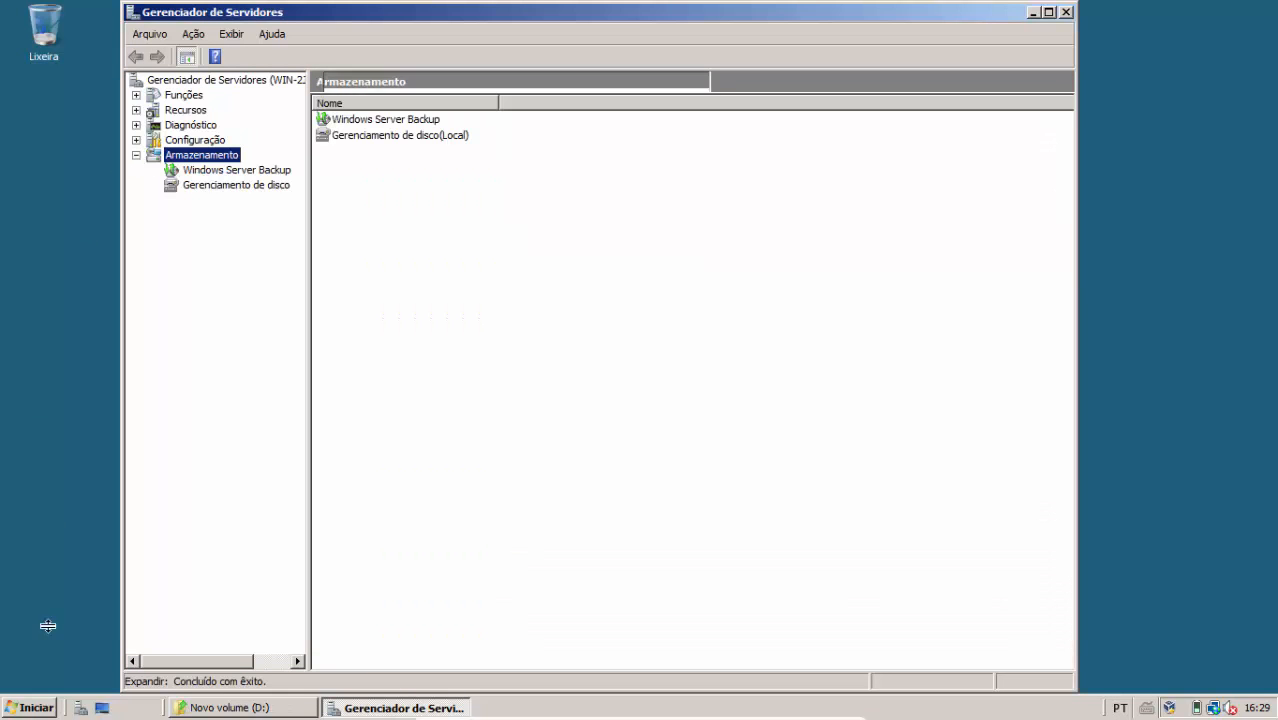
{"action": "left_click", "coordinate": [212, 185]}
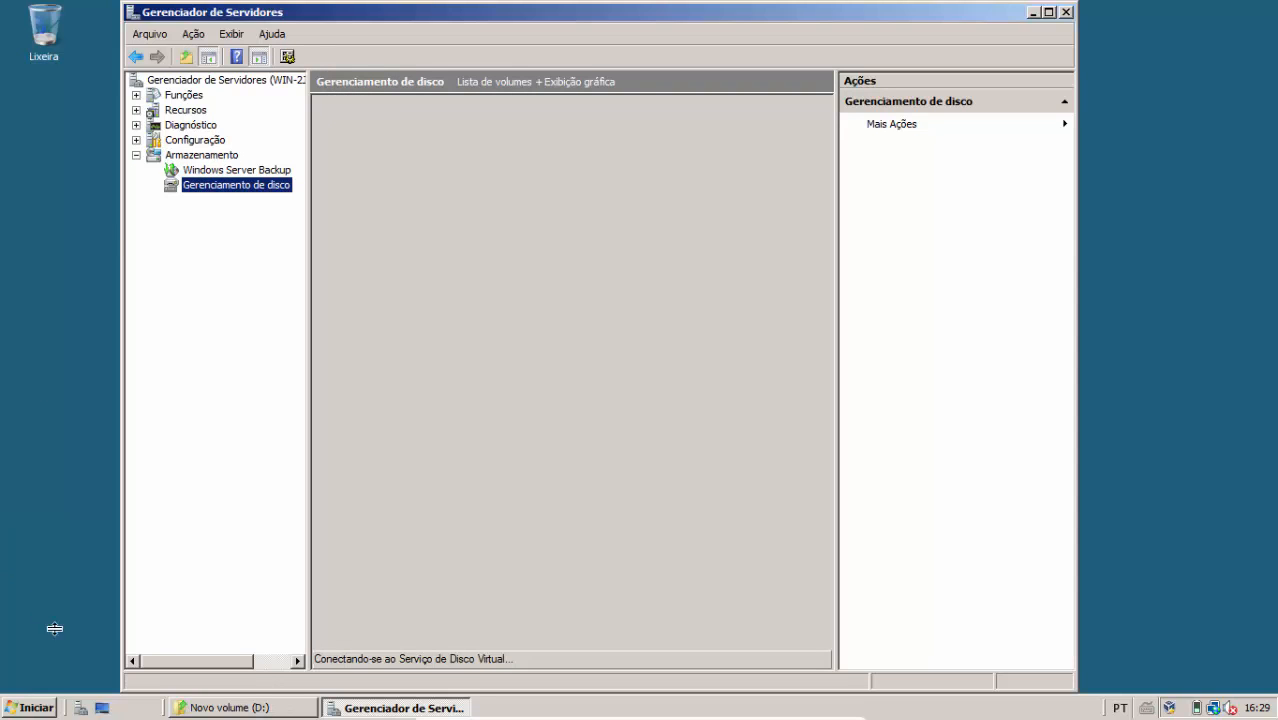
Close the D: drive folder and Server Manager windows
{"action": "left_click", "coordinate": [185, 707]}
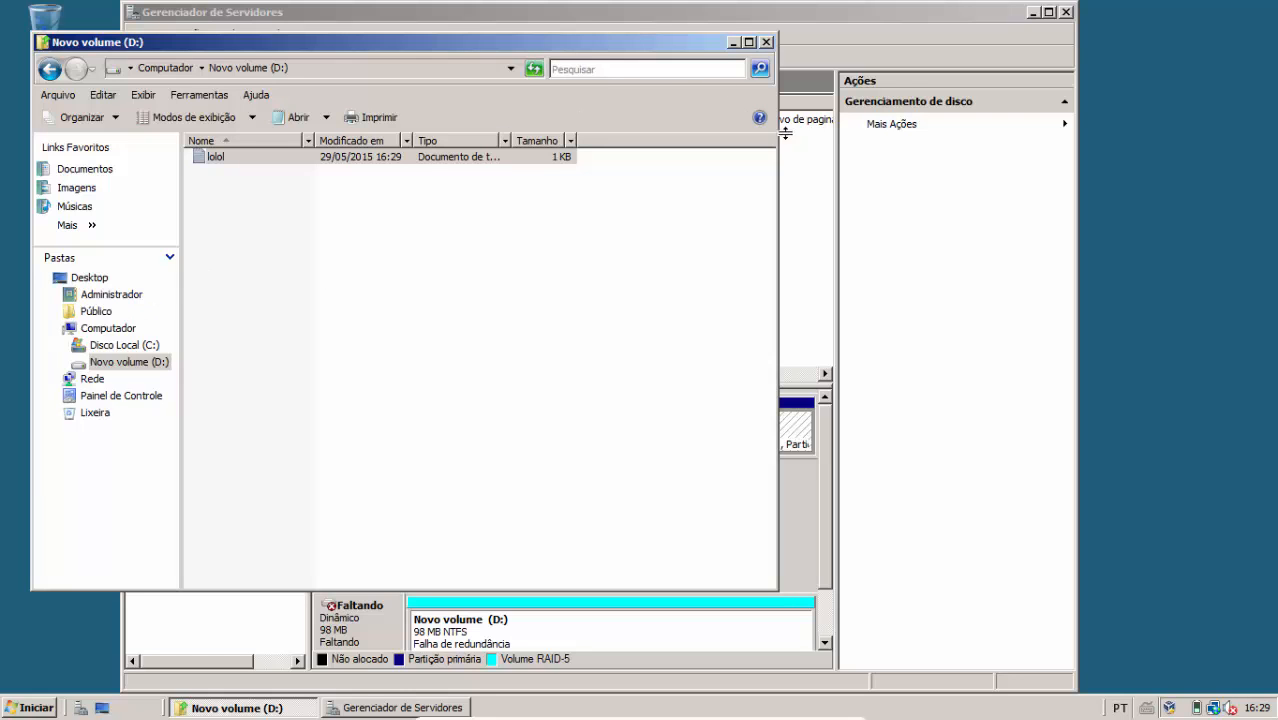
{"action": "left_click", "coordinate": [766, 43]}
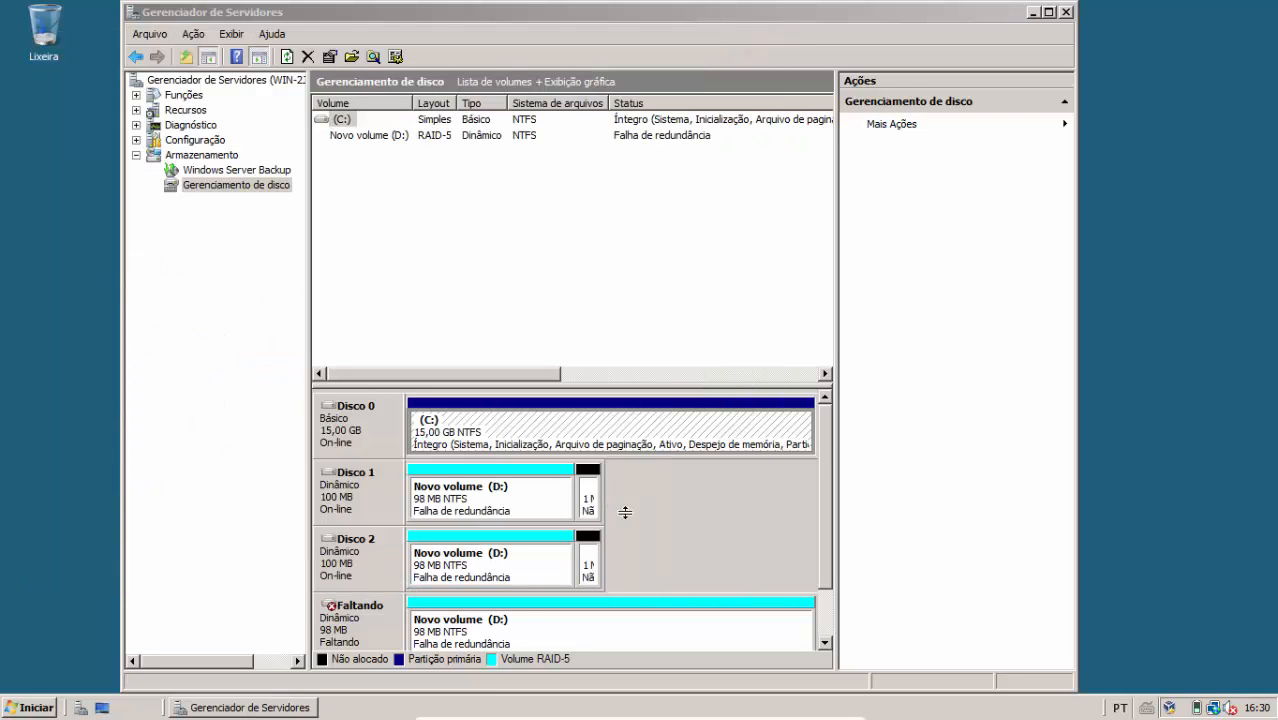
{"action": "left_click_drag", "start_coordinate": [825, 478], "coordinate": [797, 361]}
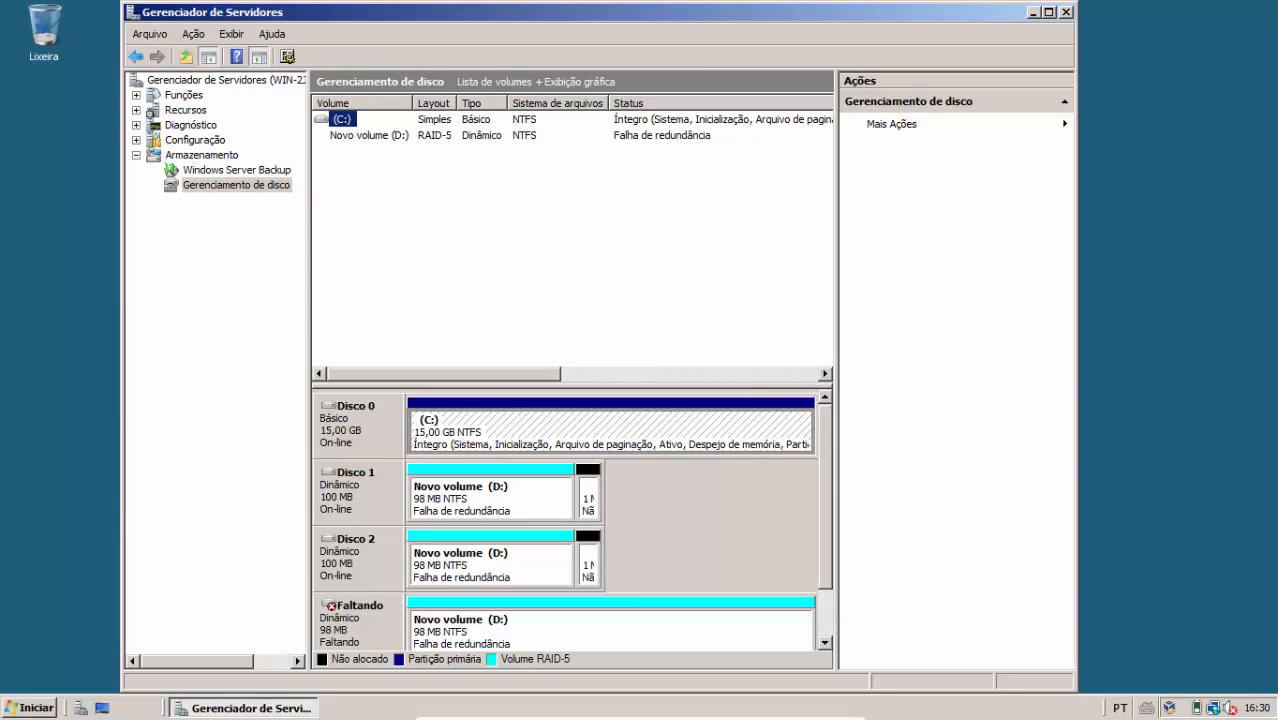
{"action": "left_click", "coordinate": [1063, 12]}
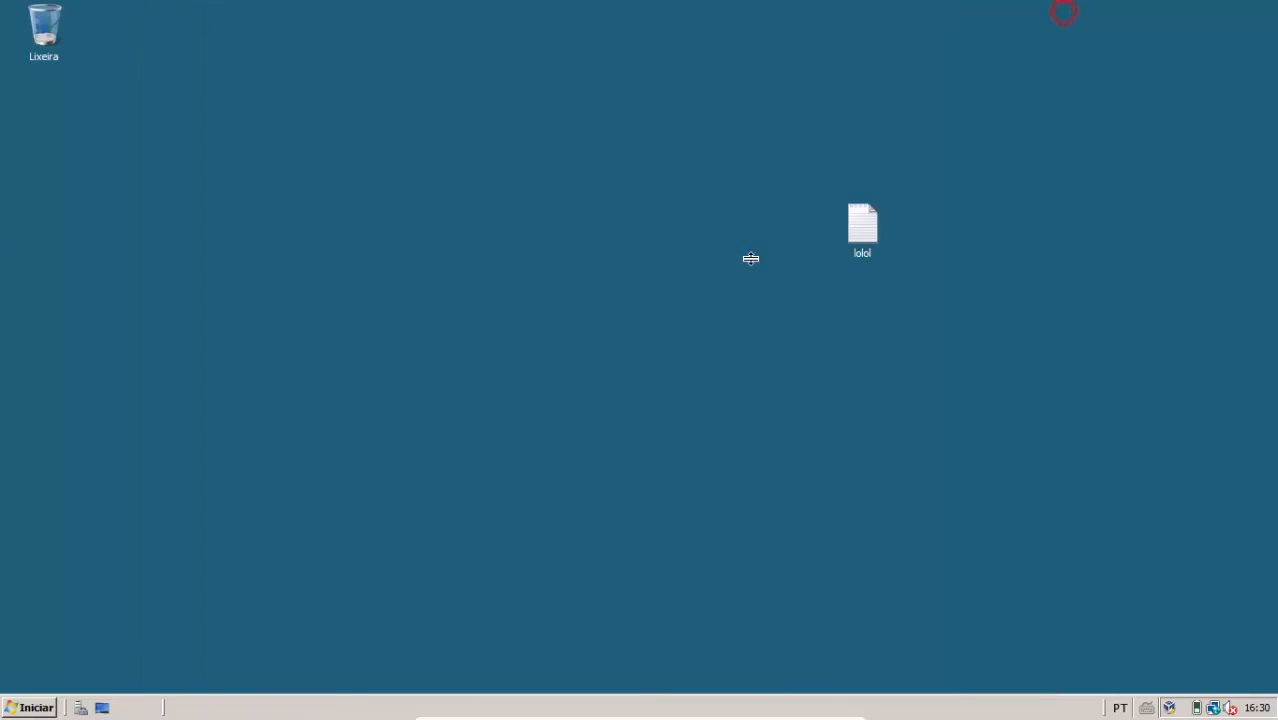
Shut down the guest from the Start menu with the shutdown comment 'j'
{"action": "left_click", "coordinate": [9, 690]}
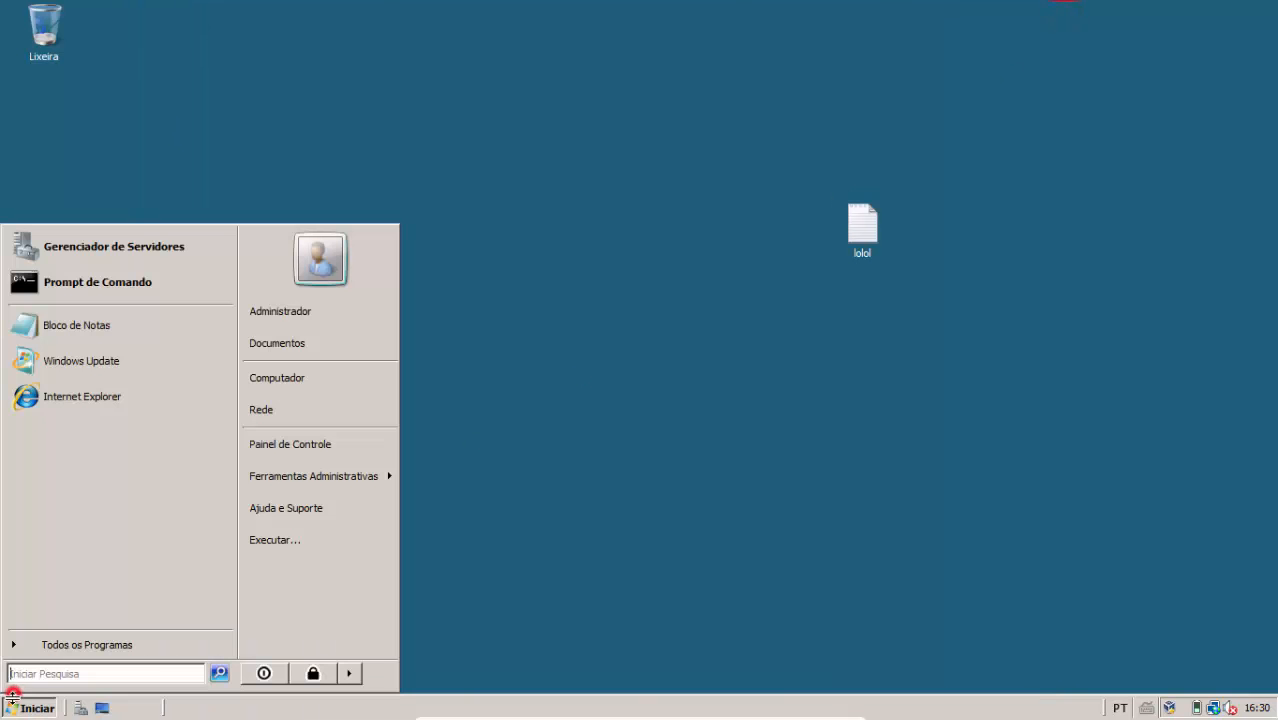
{"action": "left_click", "coordinate": [270, 669]}
{"action": "left_click", "coordinate": [621, 401]}
{"action": "type", "text": "j"}
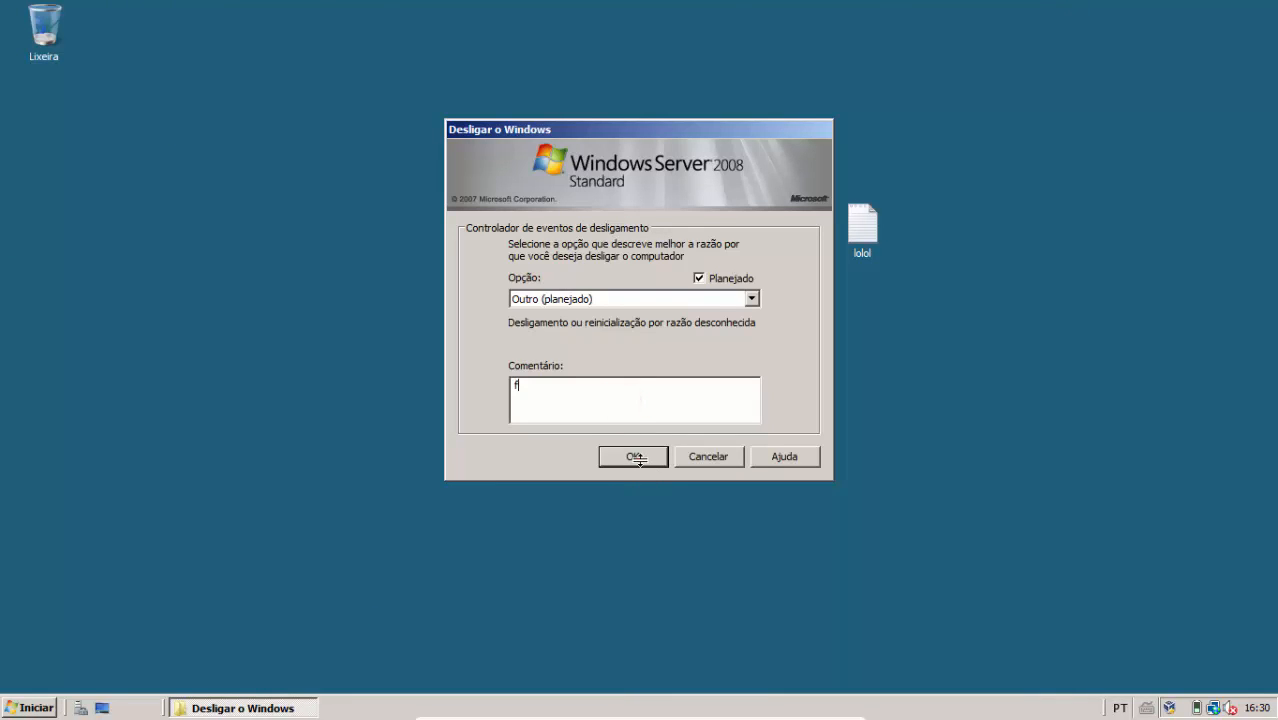
{"action": "left_click", "coordinate": [637, 461]}
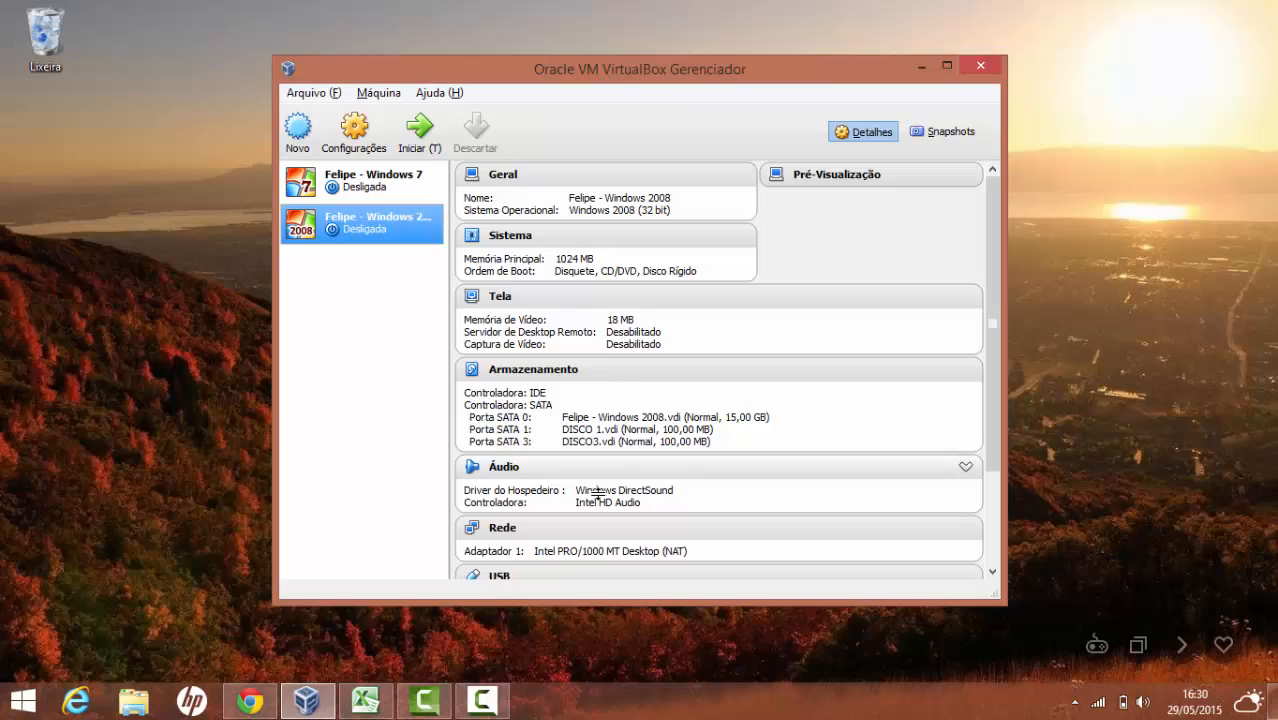
Review the VM's Storage settings, inspecting DISCO 1.vdi and the add-controller type list
{"action": "left_click", "coordinate": [354, 130]}
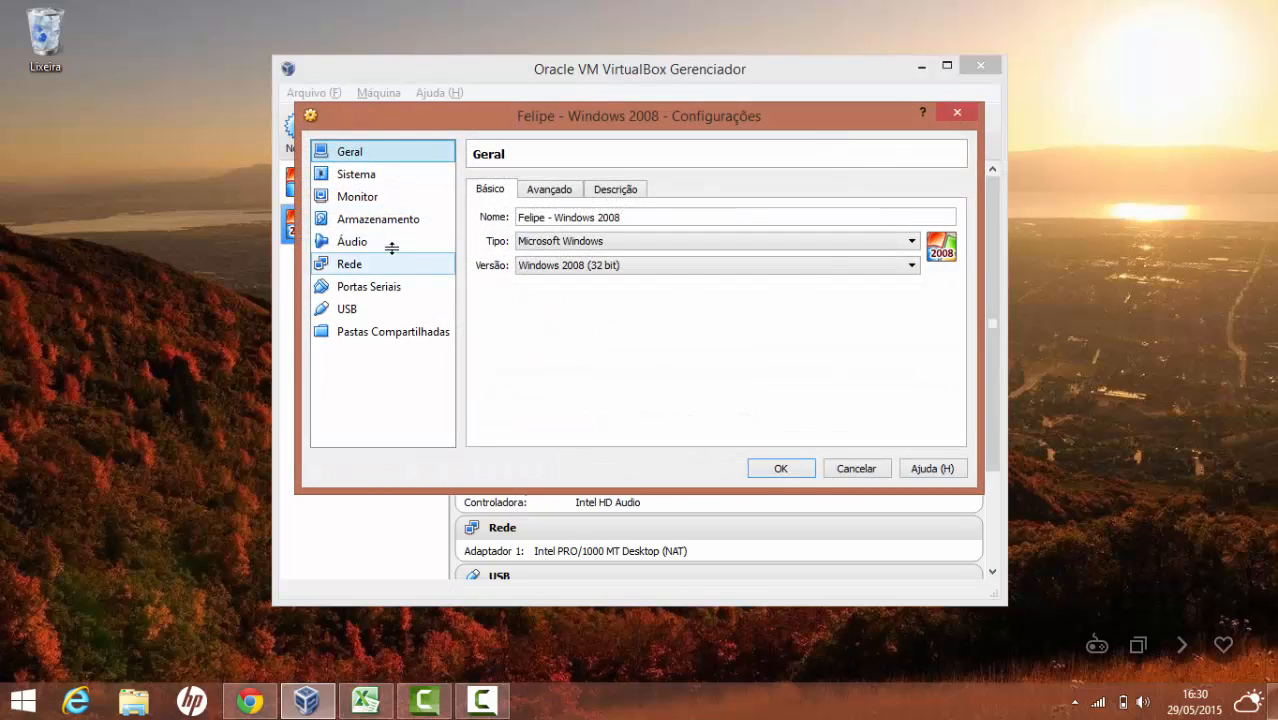
{"action": "left_click", "coordinate": [378, 219]}
{"action": "left_click", "coordinate": [379, 240]}
{"action": "left_click", "coordinate": [382, 220]}
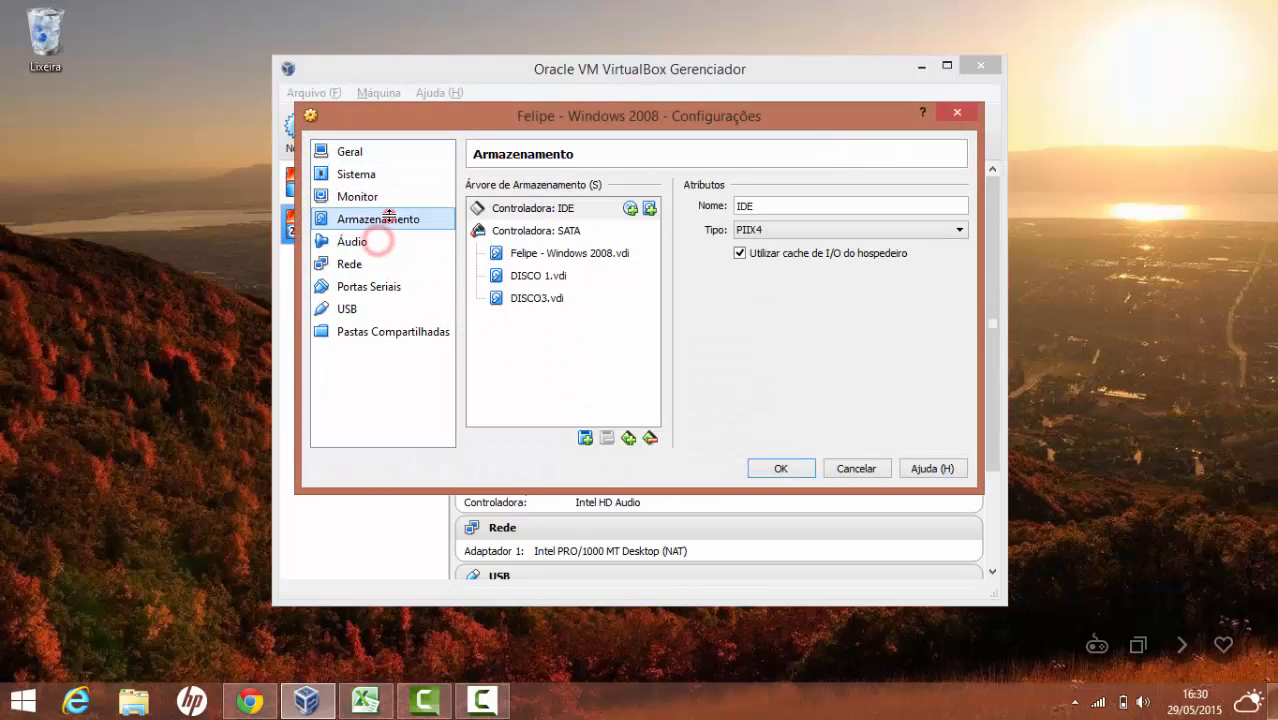
{"action": "left_click", "coordinate": [574, 274]}
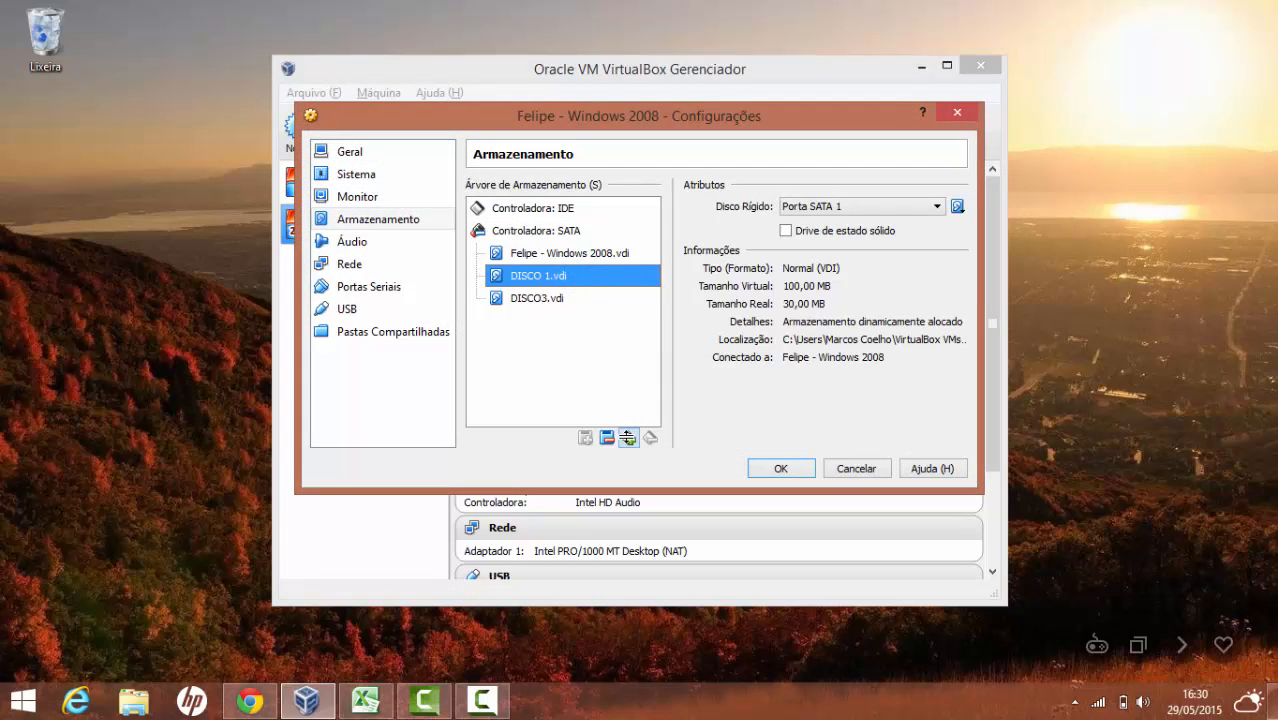
{"action": "left_click", "coordinate": [628, 437]}
{"action": "left_click", "coordinate": [602, 379]}
{"action": "left_click", "coordinate": [627, 436]}
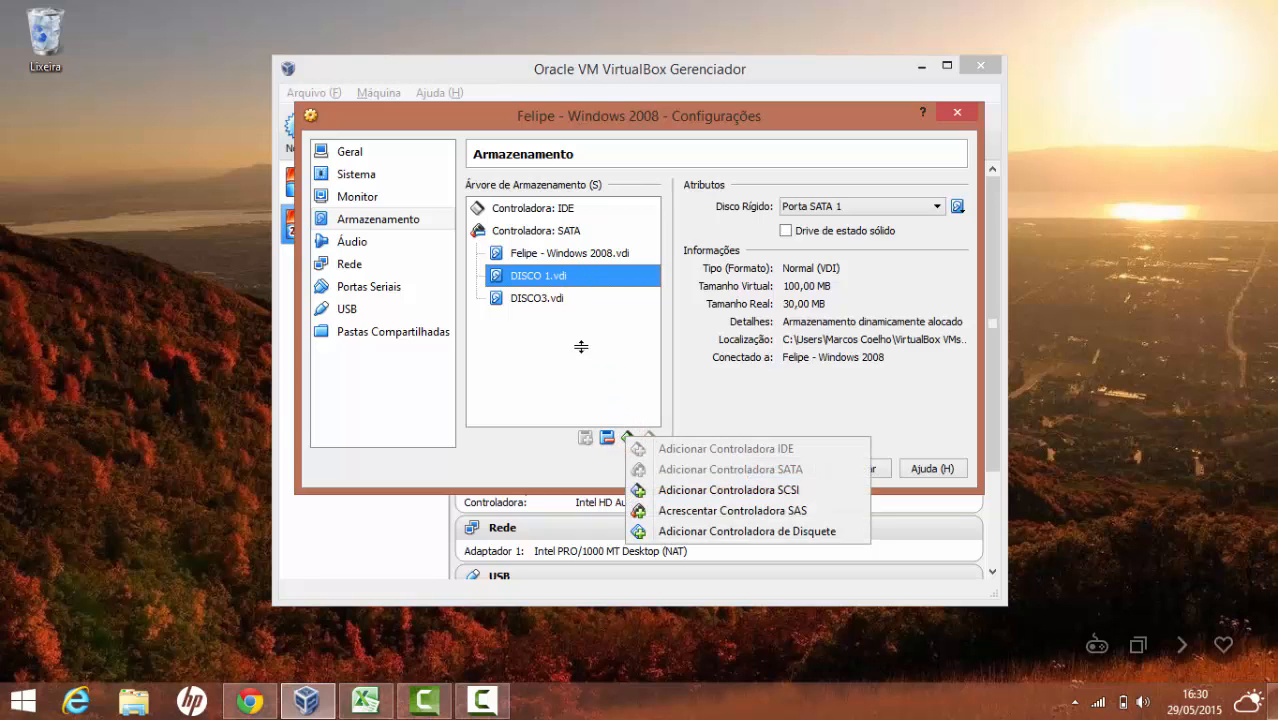
{"action": "left_click", "coordinate": [581, 347]}
Start adding an existing hard disk to the SATA controller, cancel the file choice, and accept settings
{"action": "left_click", "coordinate": [539, 233]}
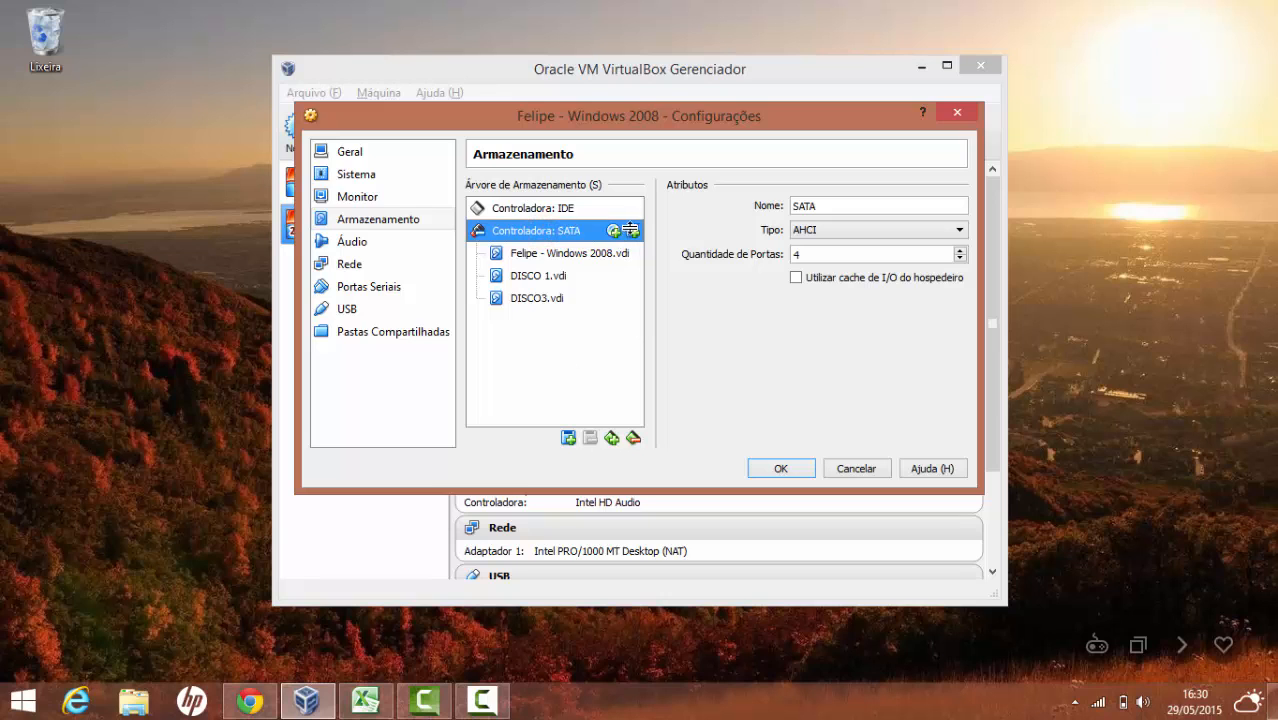
{"action": "left_click", "coordinate": [629, 230]}
{"action": "left_click", "coordinate": [653, 419]}
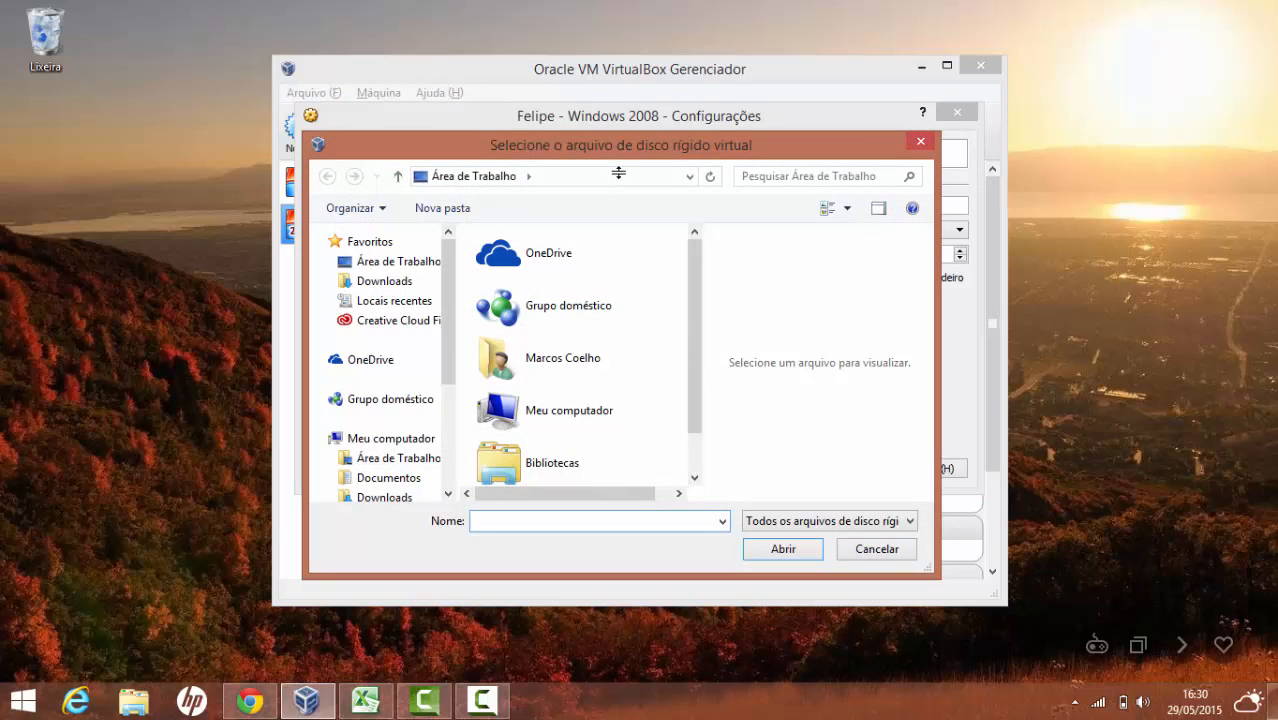
{"action": "left_click", "coordinate": [920, 141]}
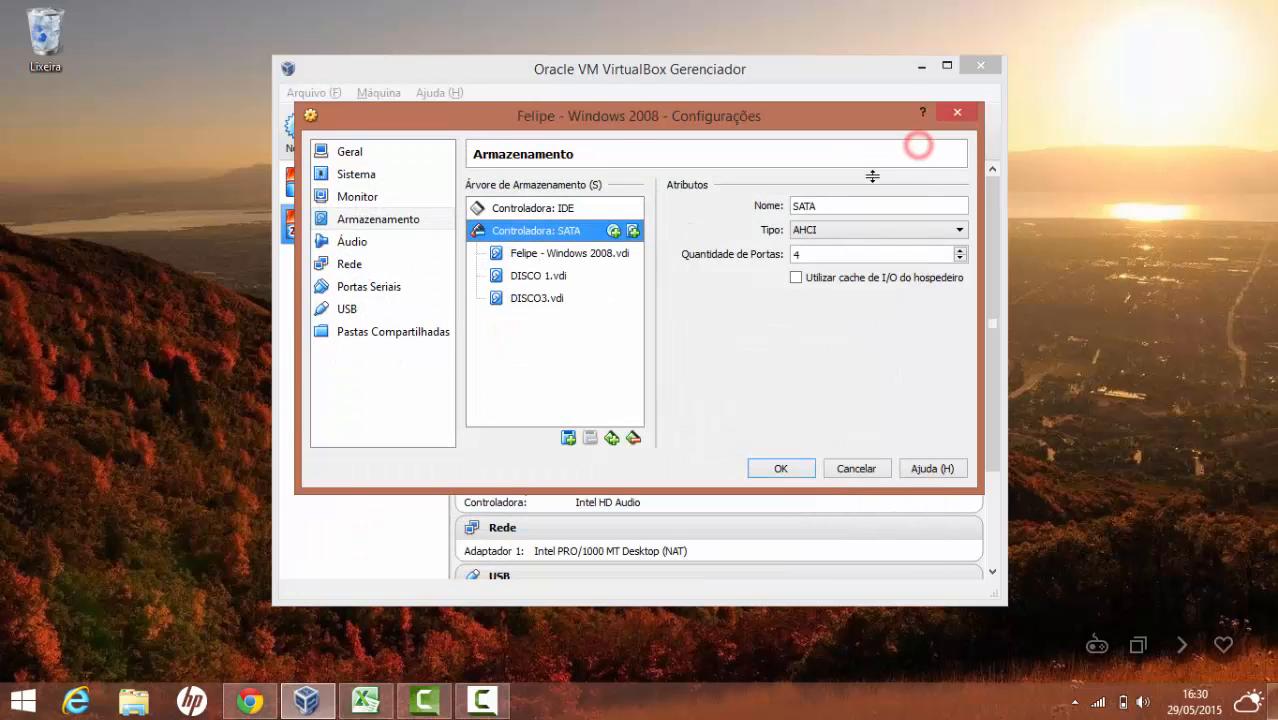
{"action": "left_click", "coordinate": [838, 469]}
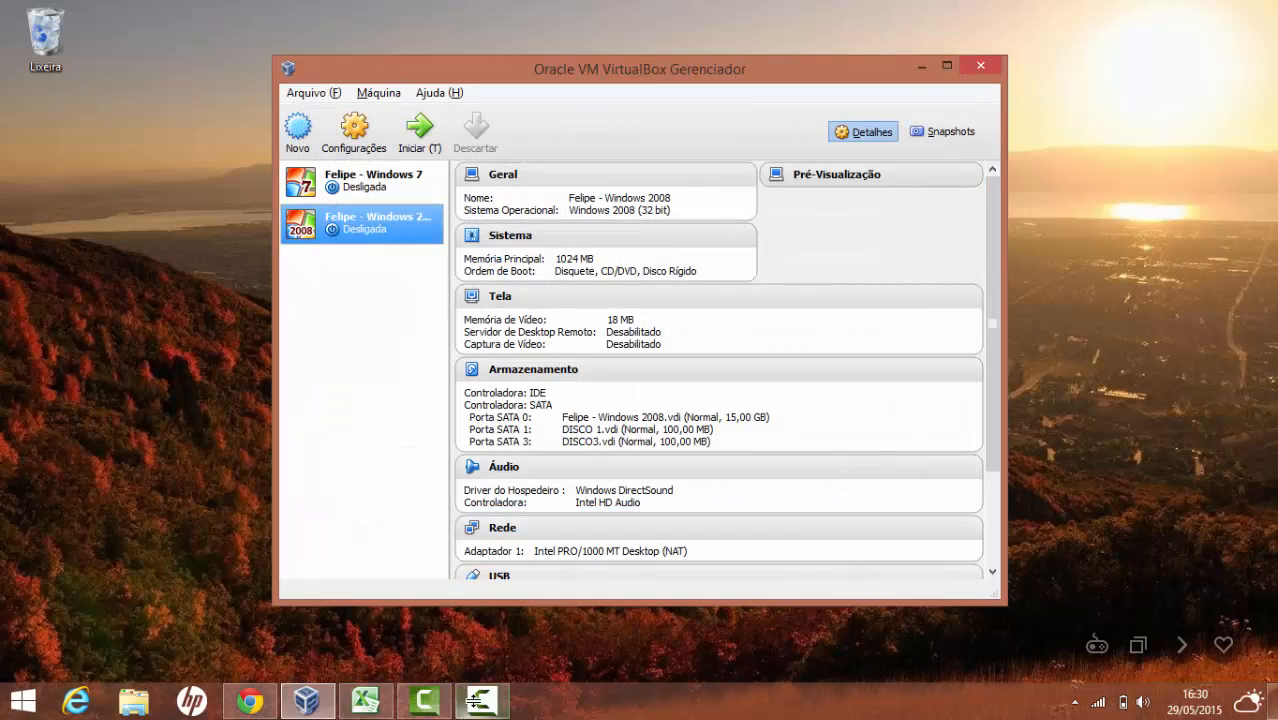